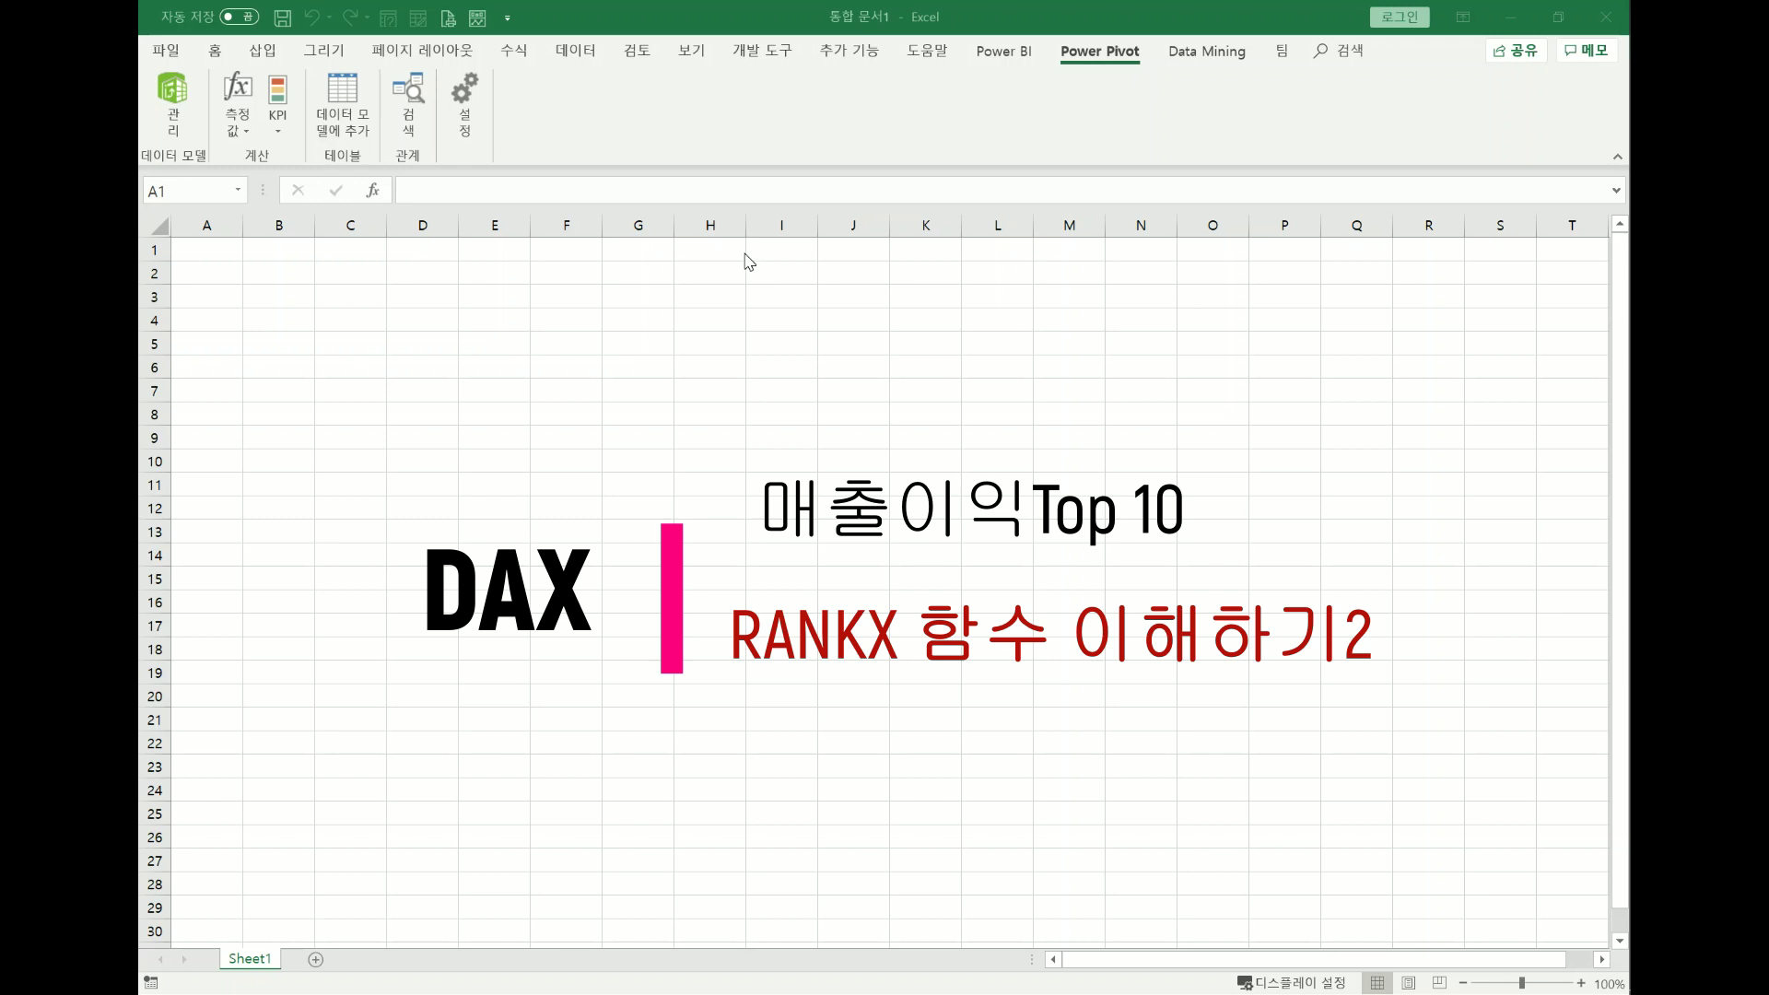
- Create a new measure in the 주문 table from the measure manager and name it 매출순위
left_click(244, 131)
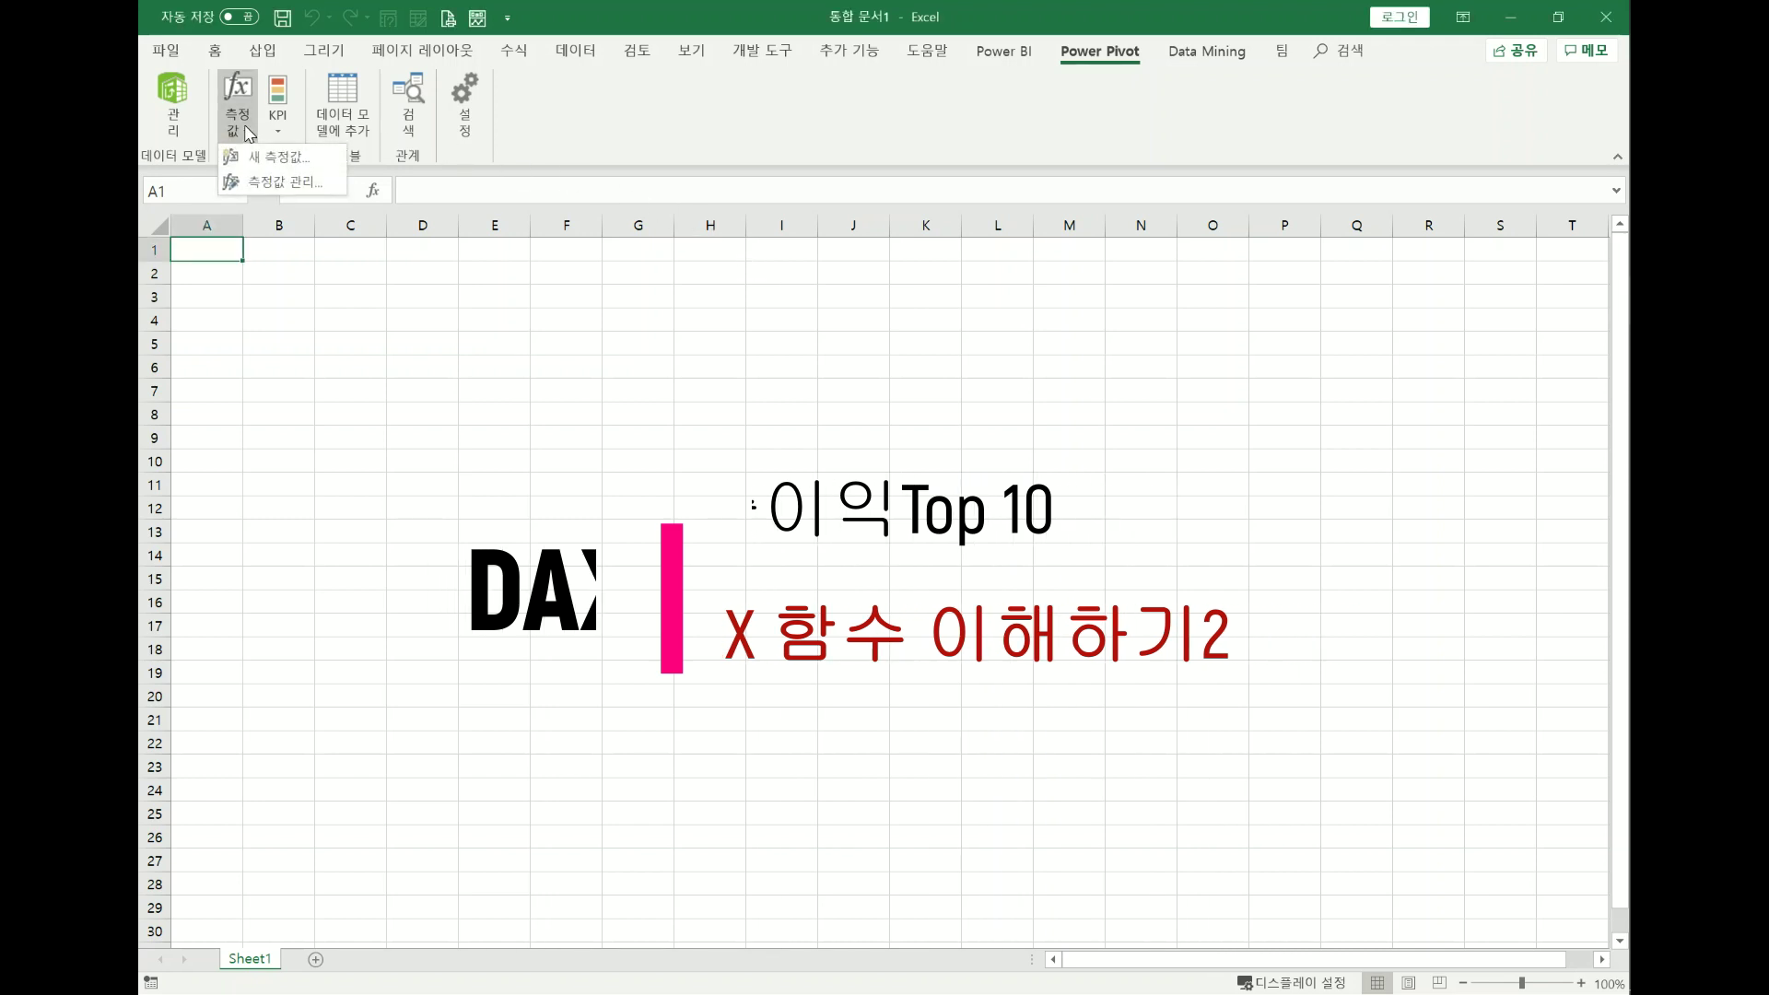
left_click(269, 182)
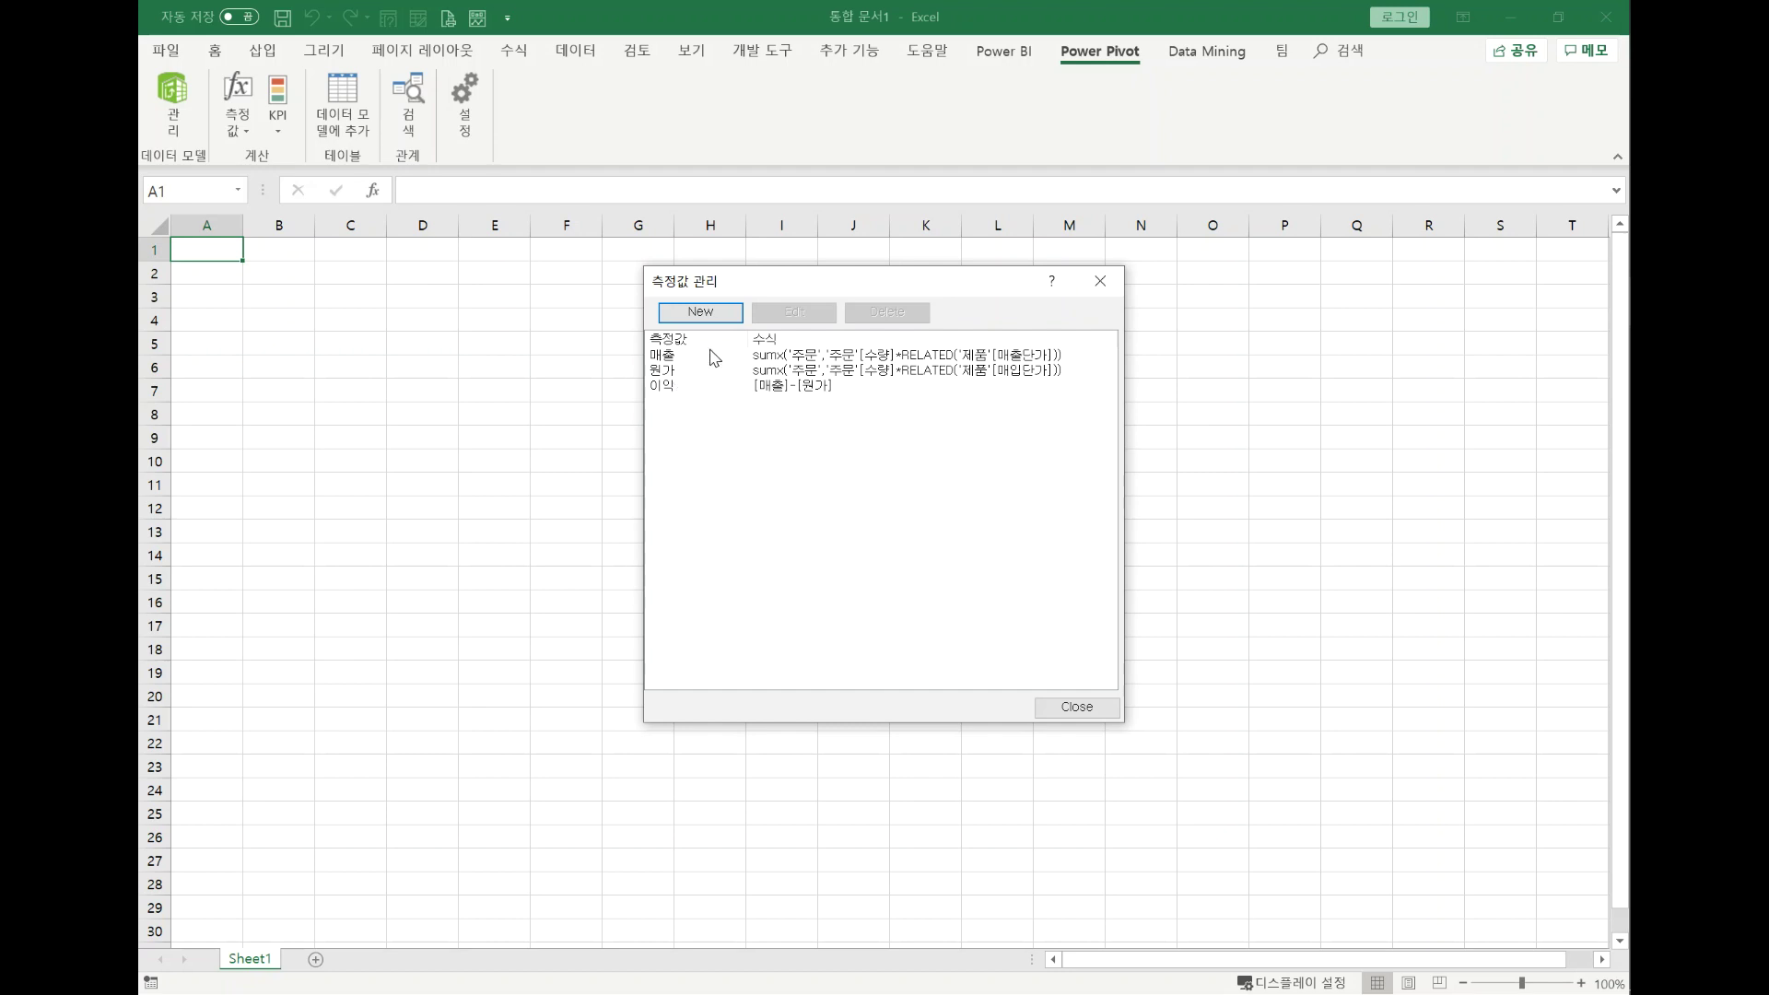
left_click(709, 314)
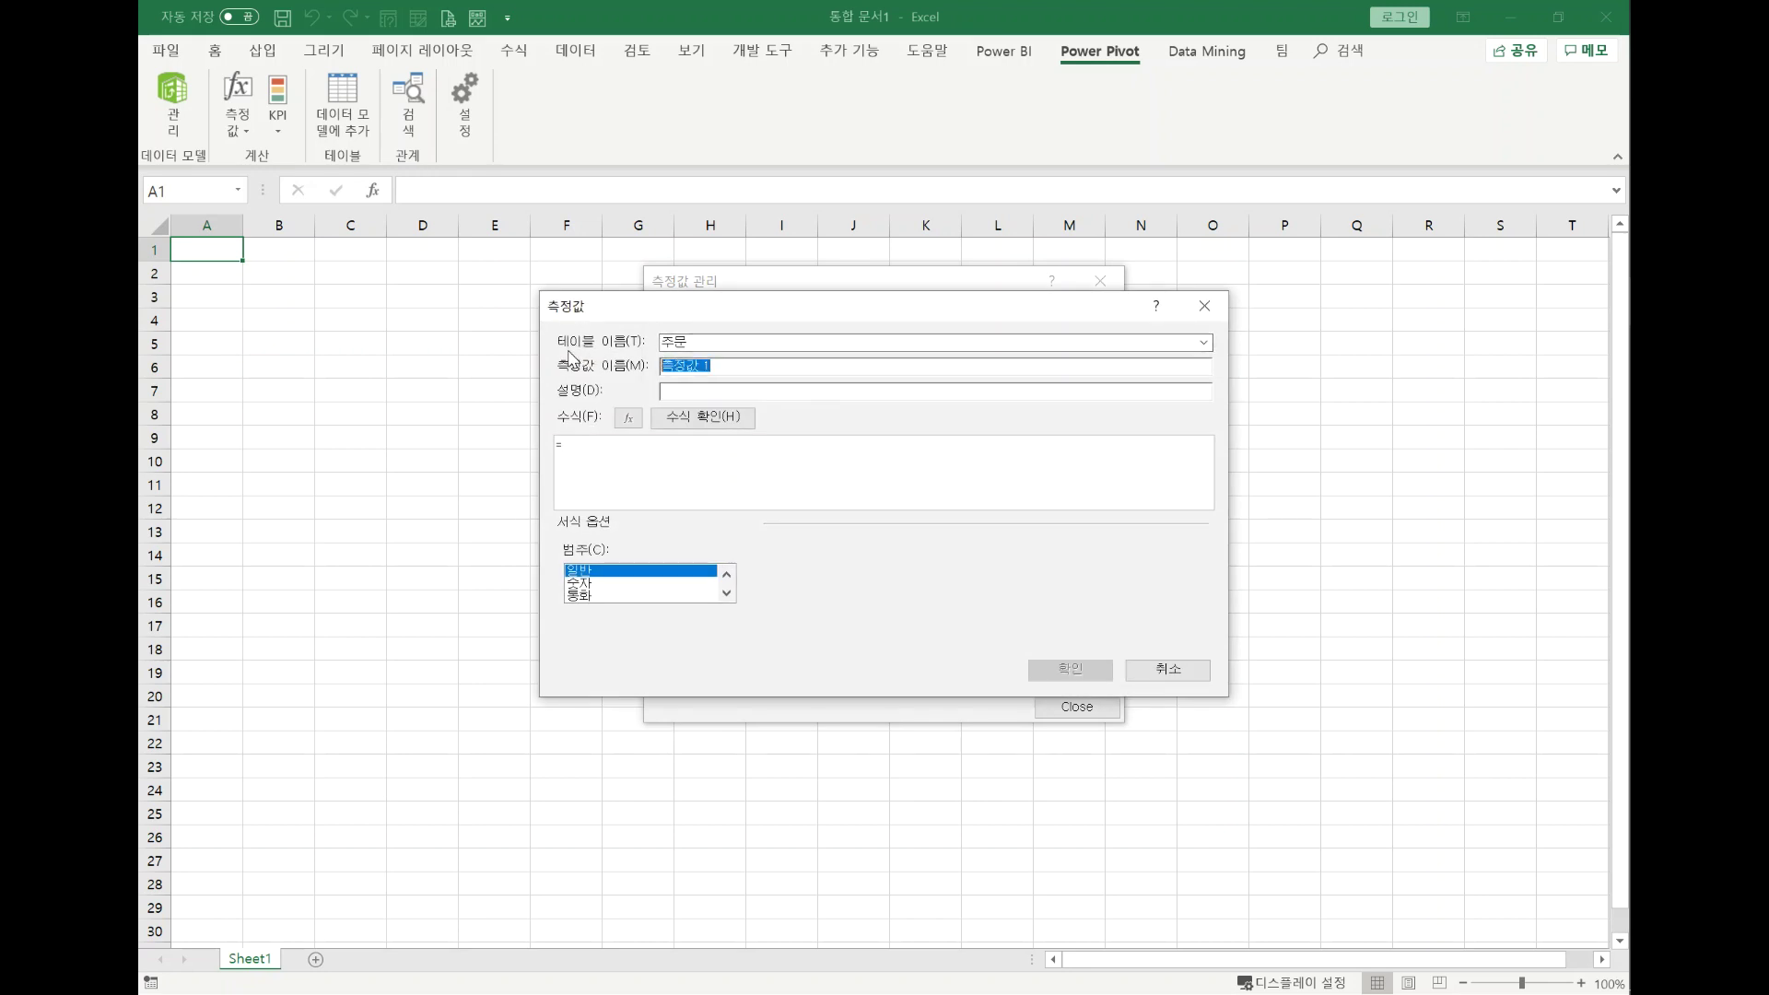
type("매출순위")
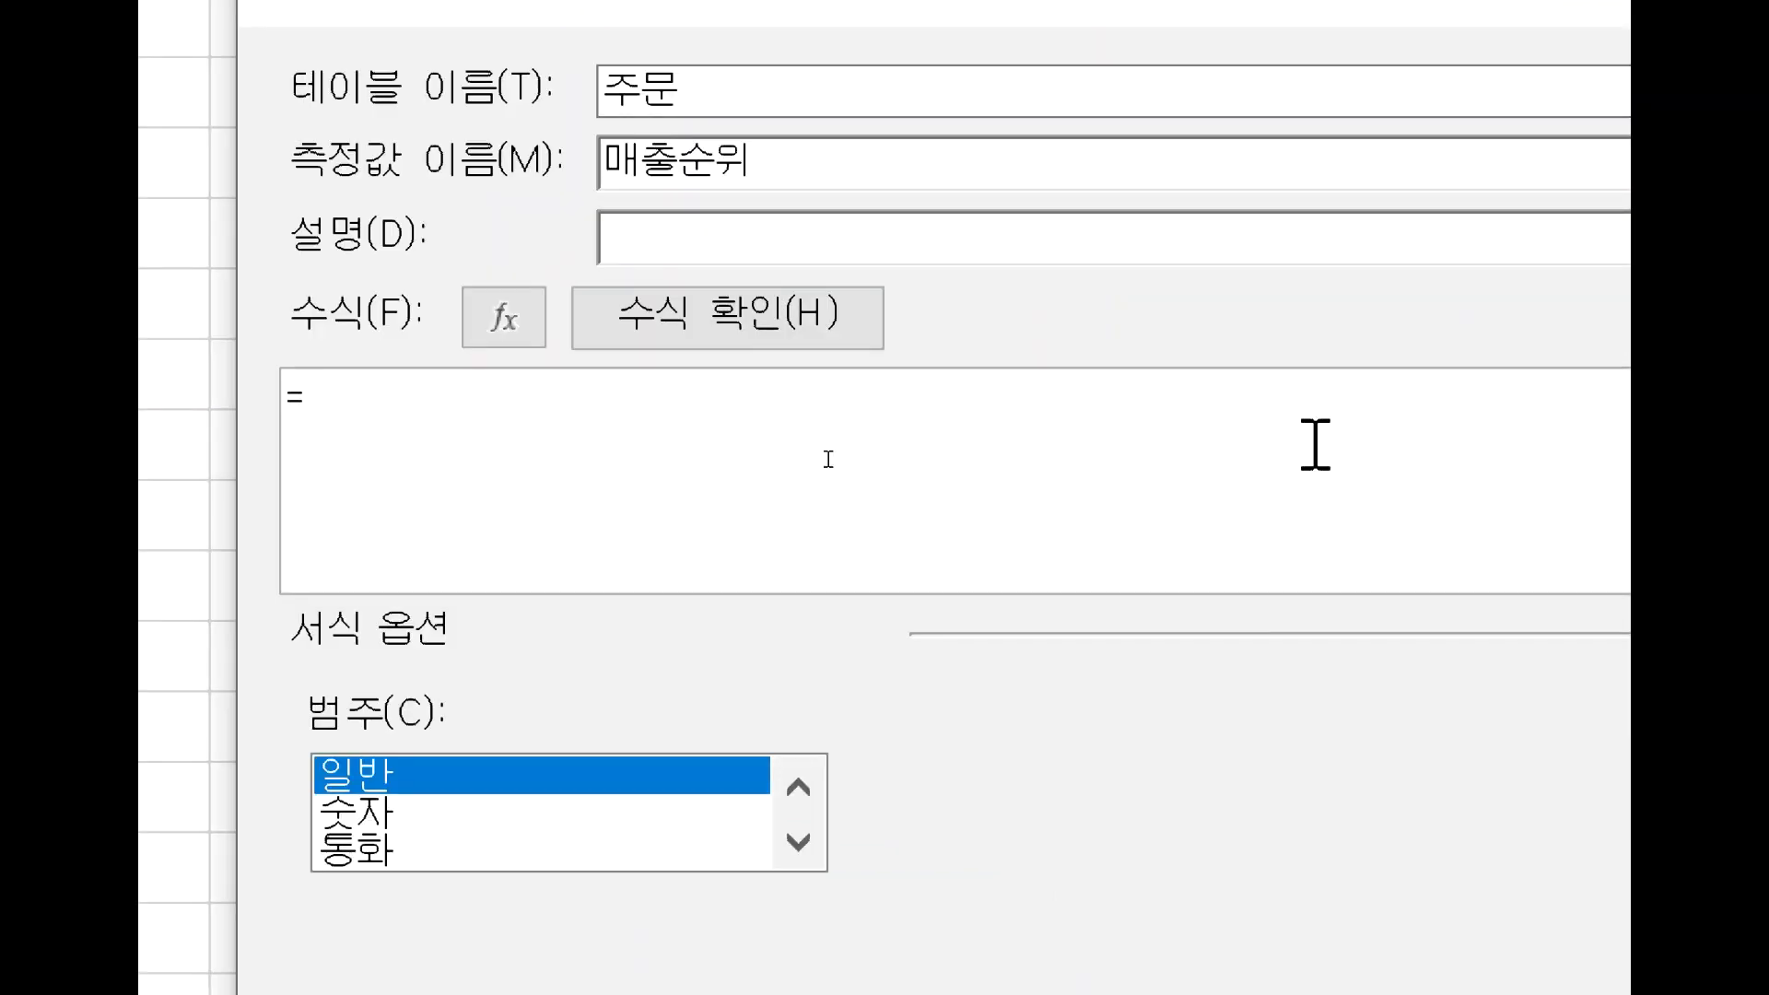
- Begin the measure's formula with the RANKX function, using the '거래처' table as its first argument
left_click(349, 425)
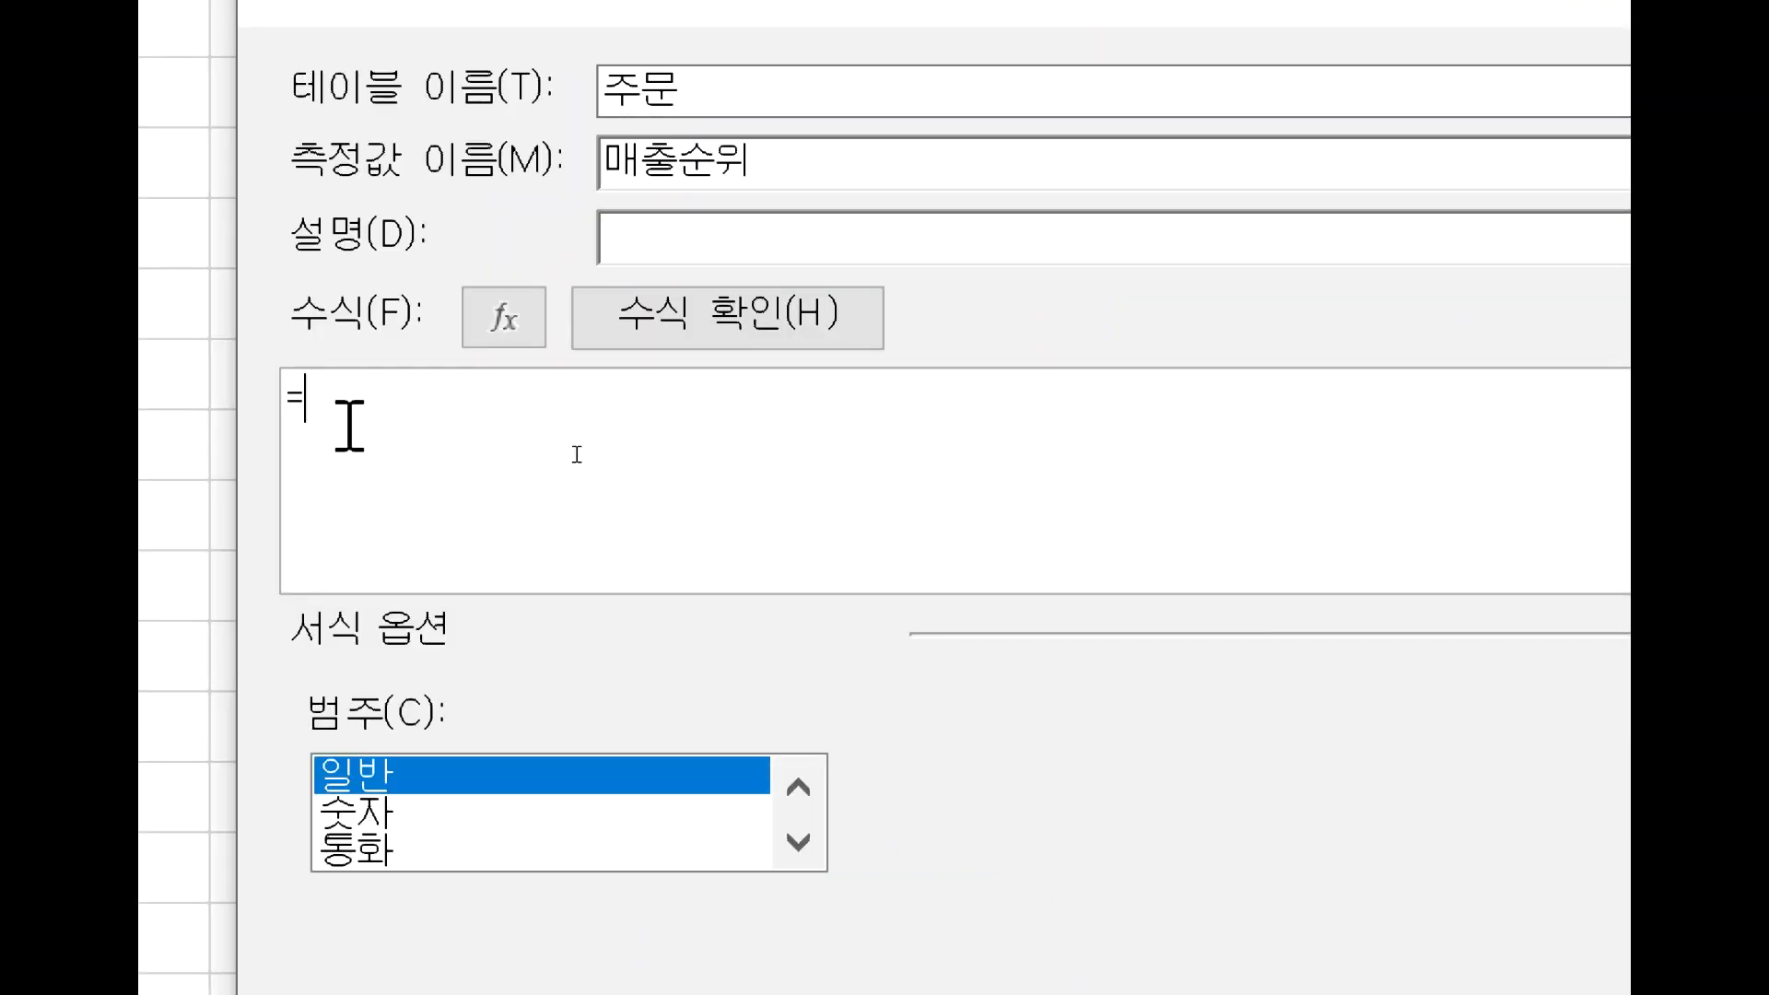
type("Rank")
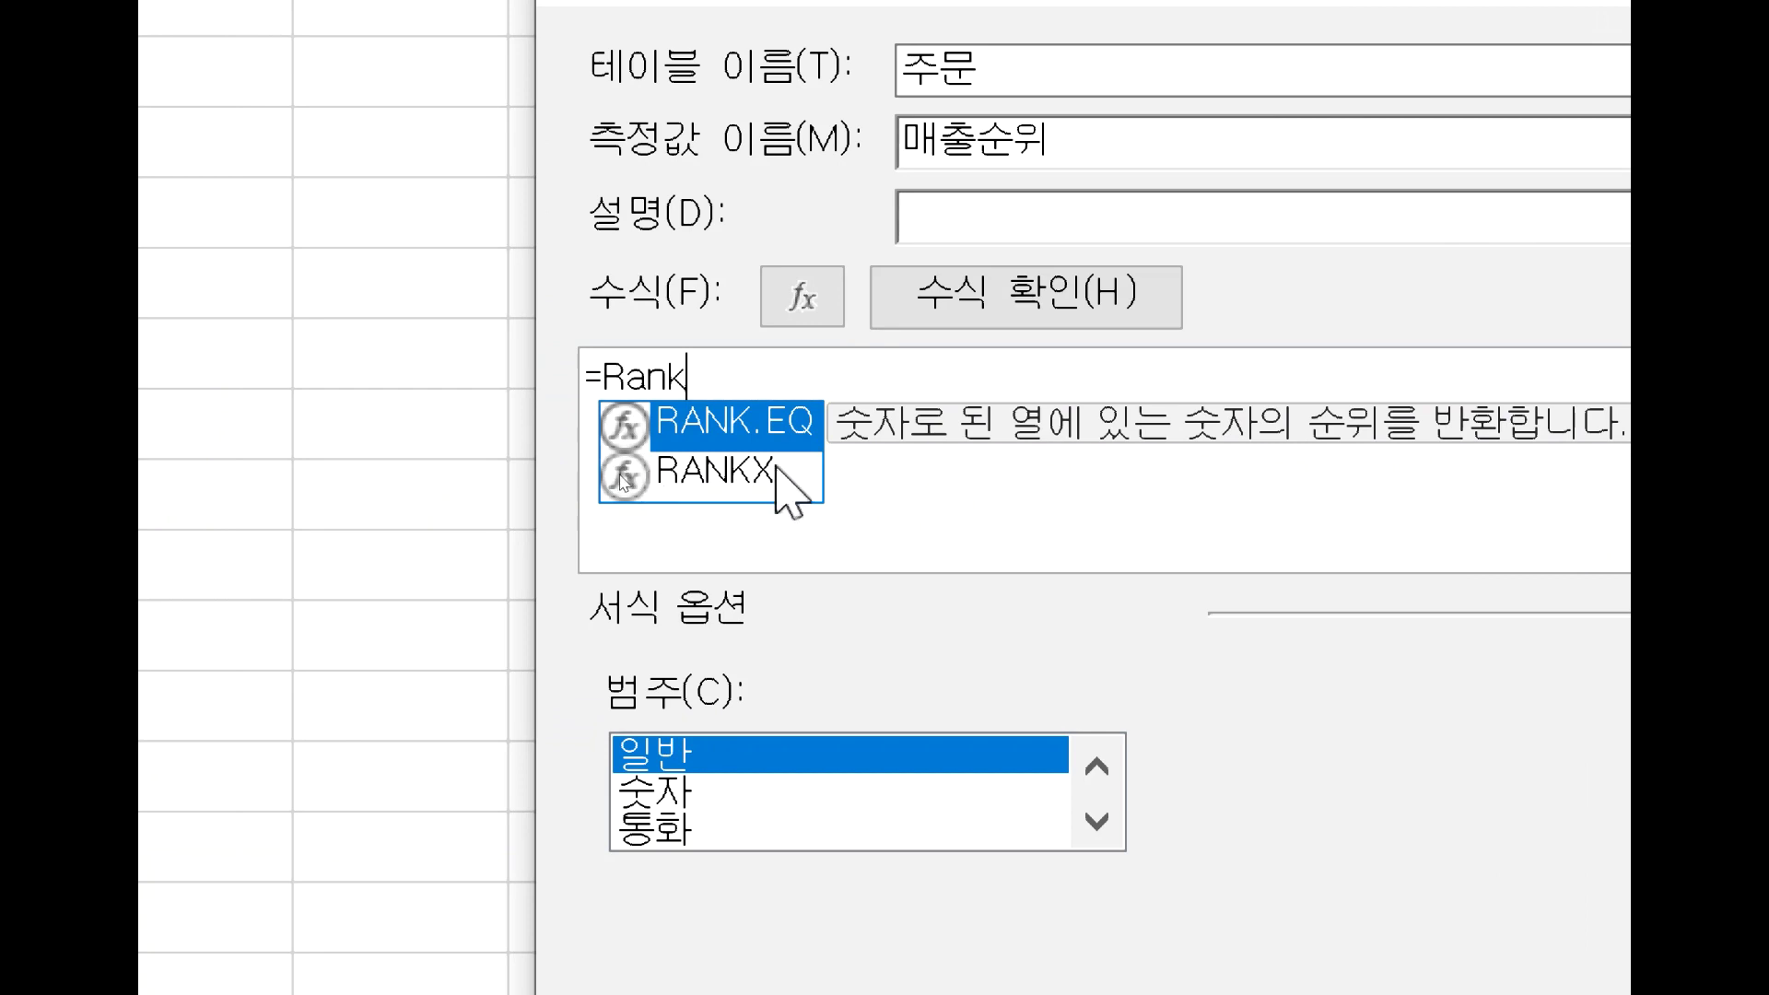
left_click(778, 469)
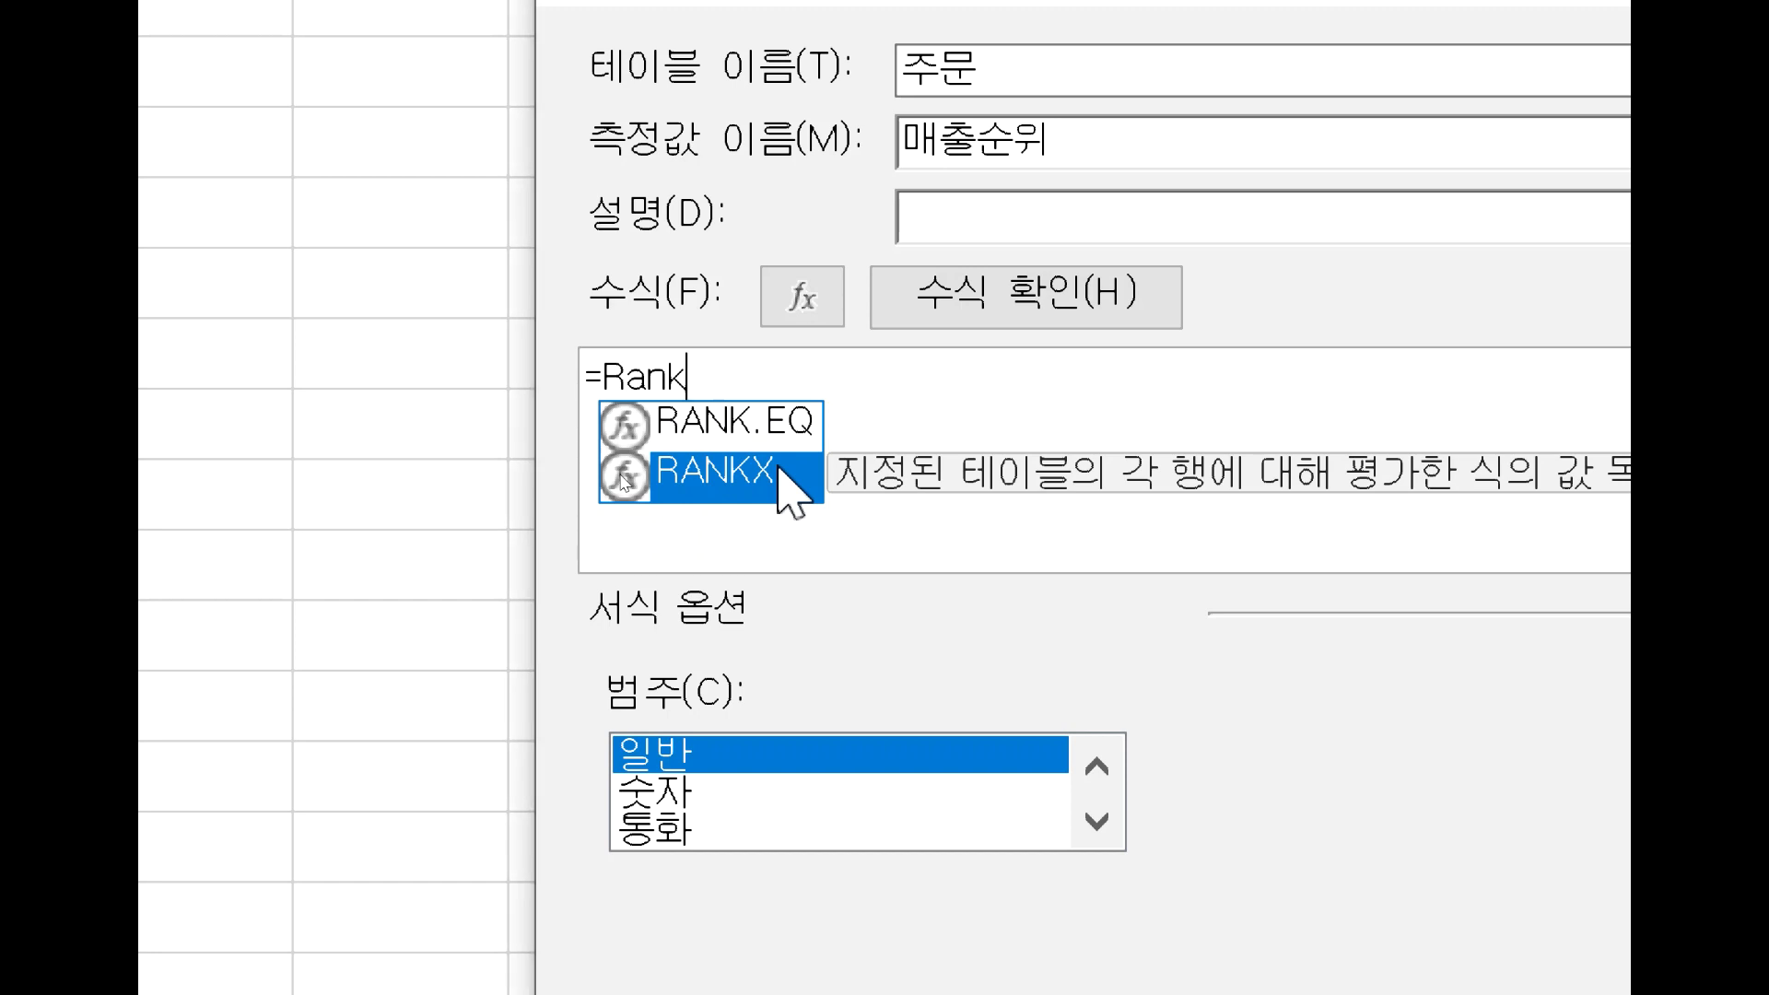
double_click(779, 469)
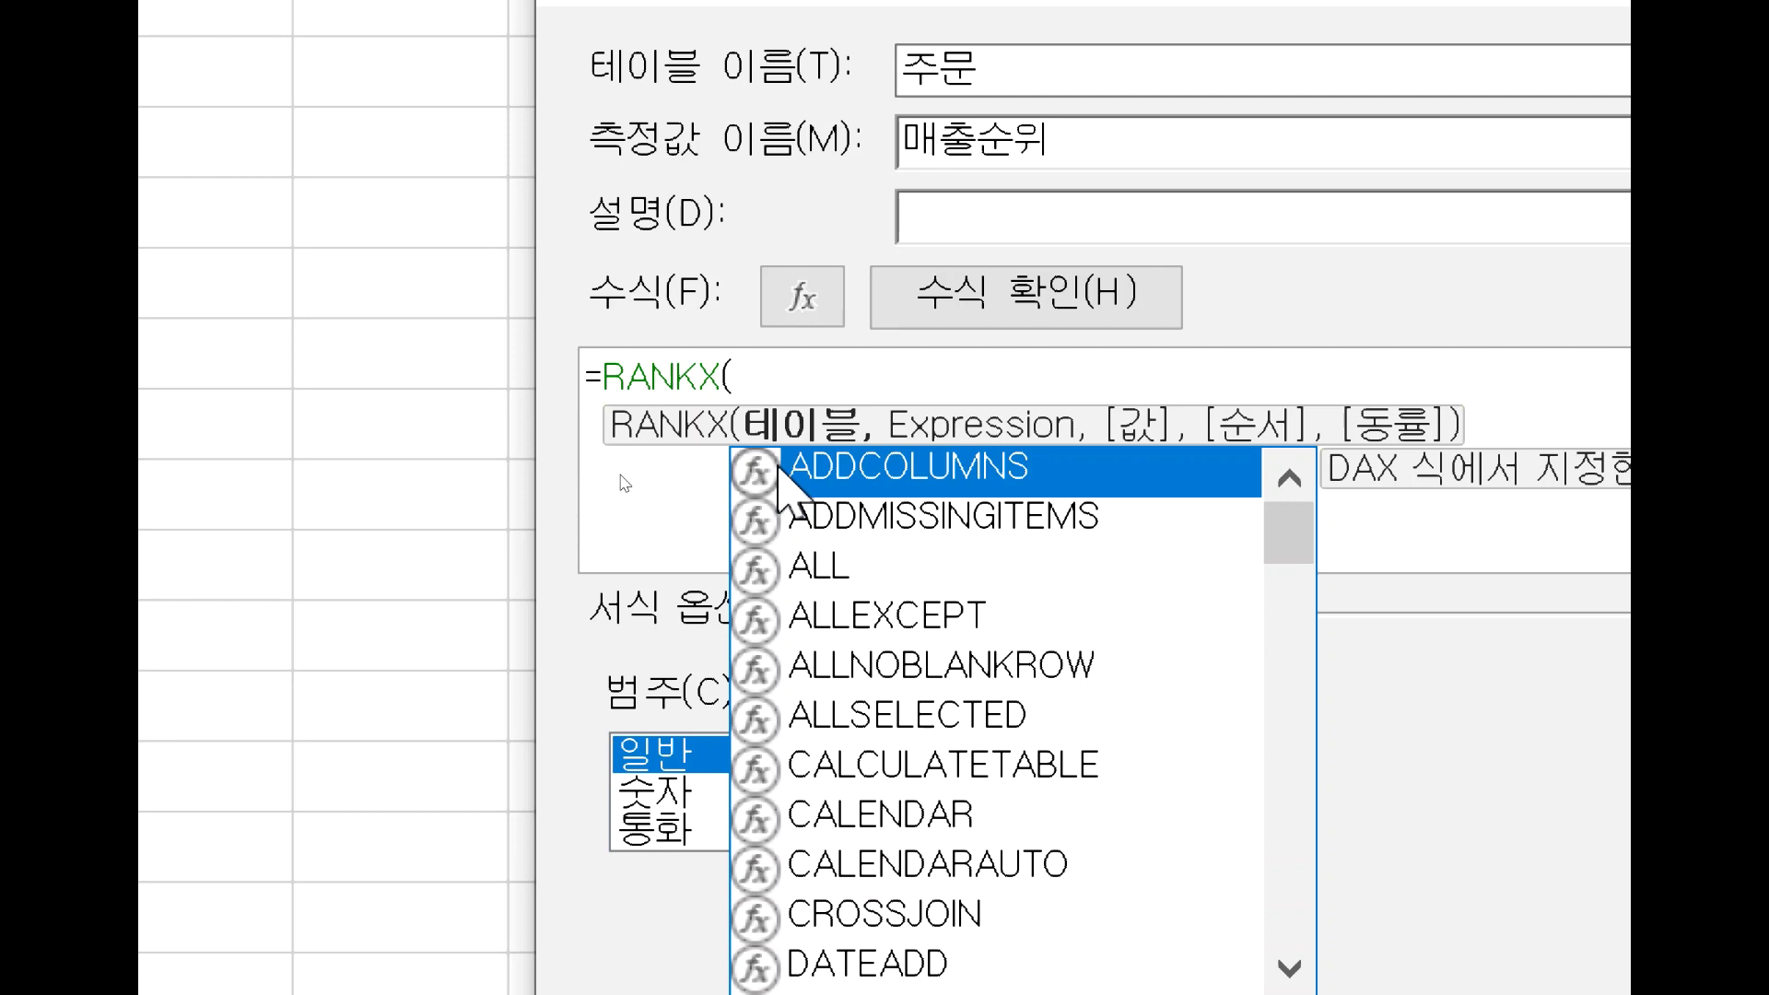
left_click(780, 376)
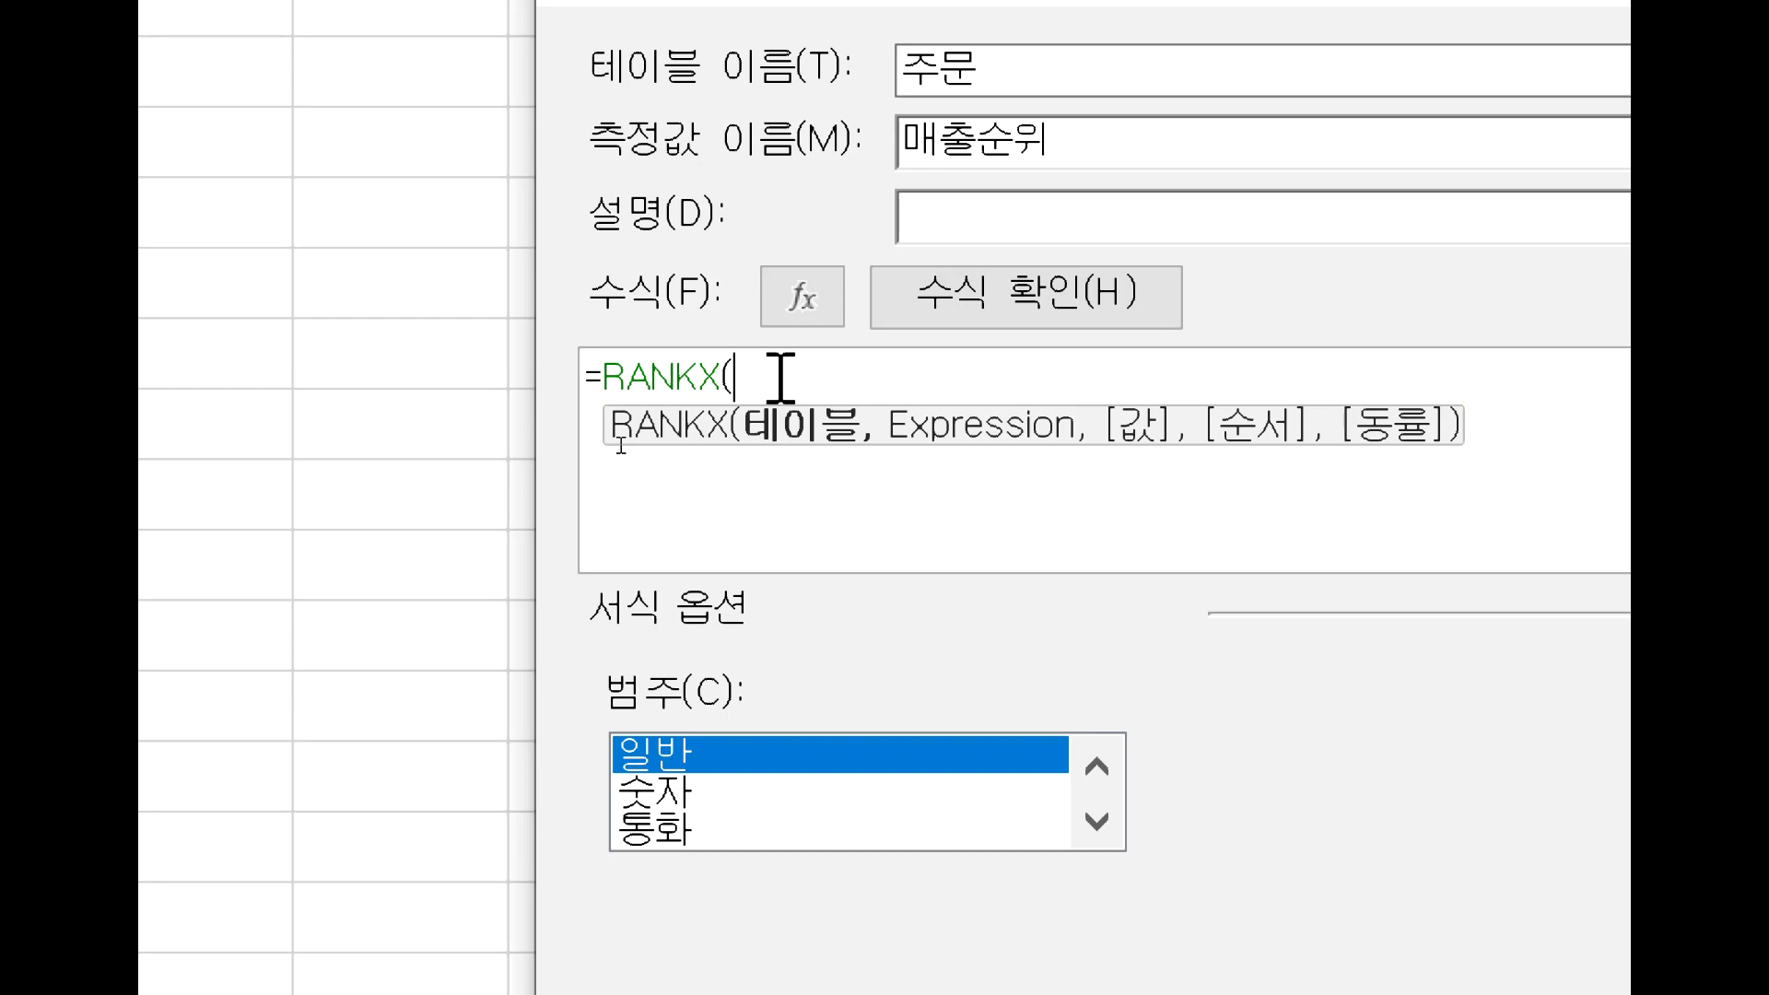
type("'")
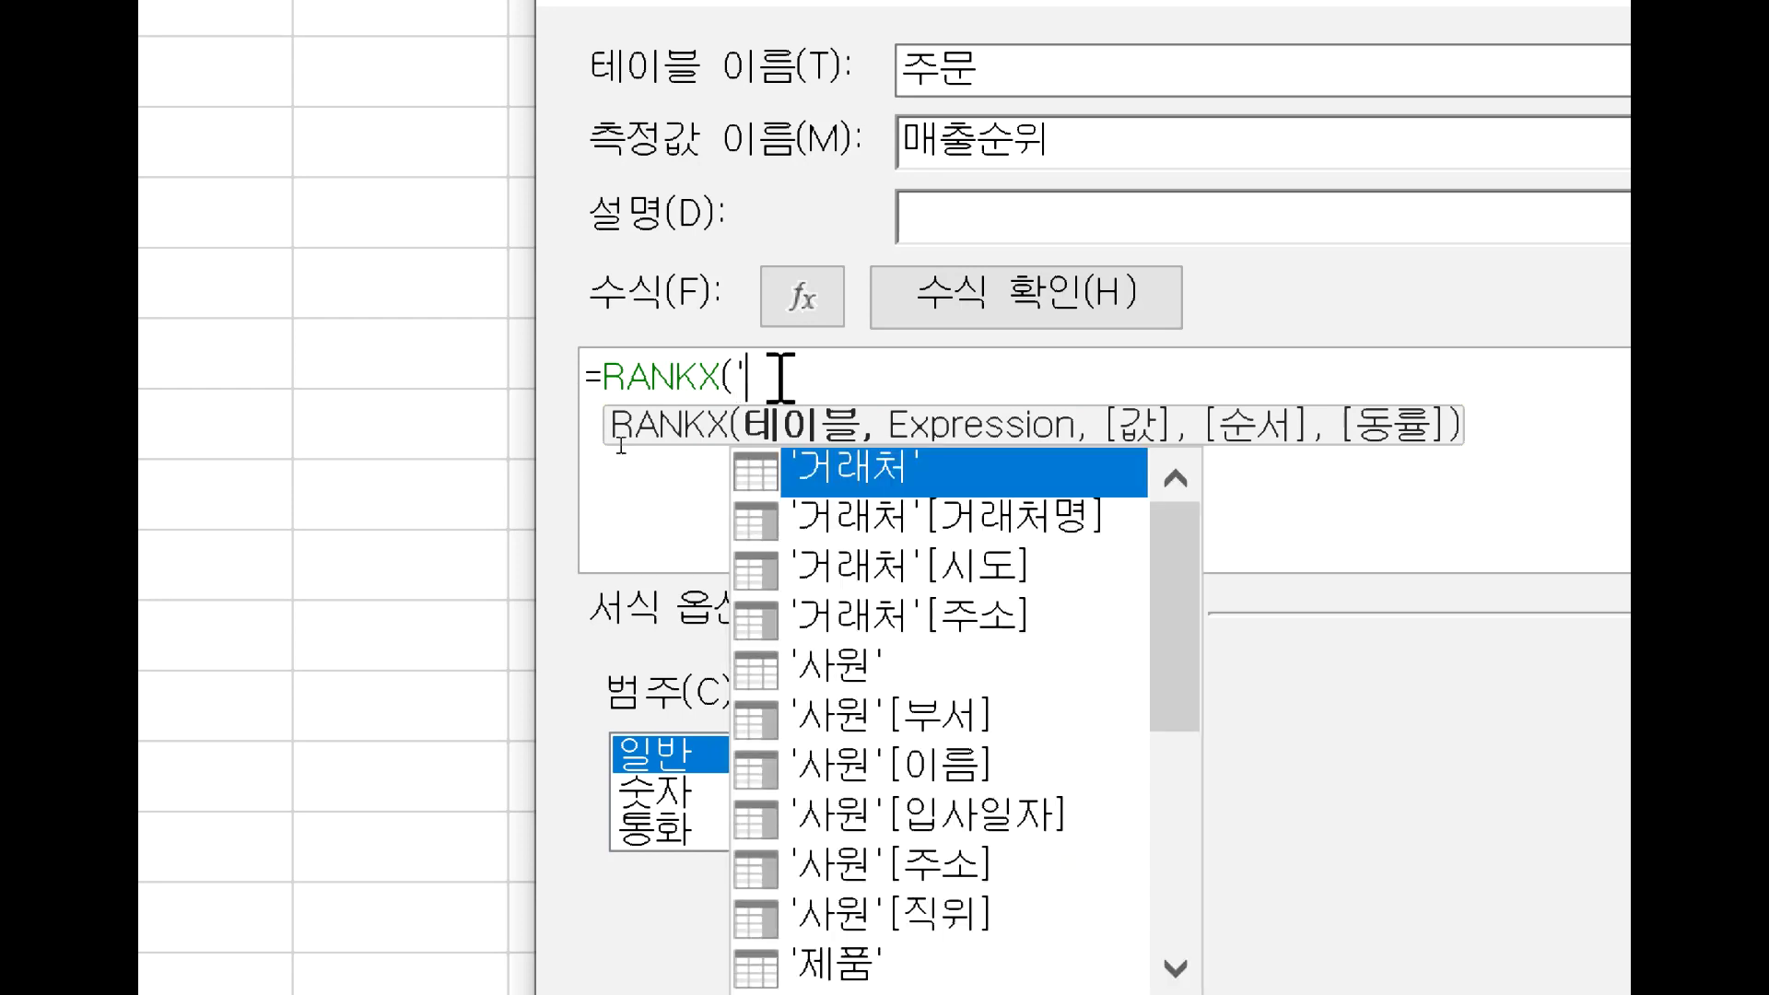
double_click(857, 484)
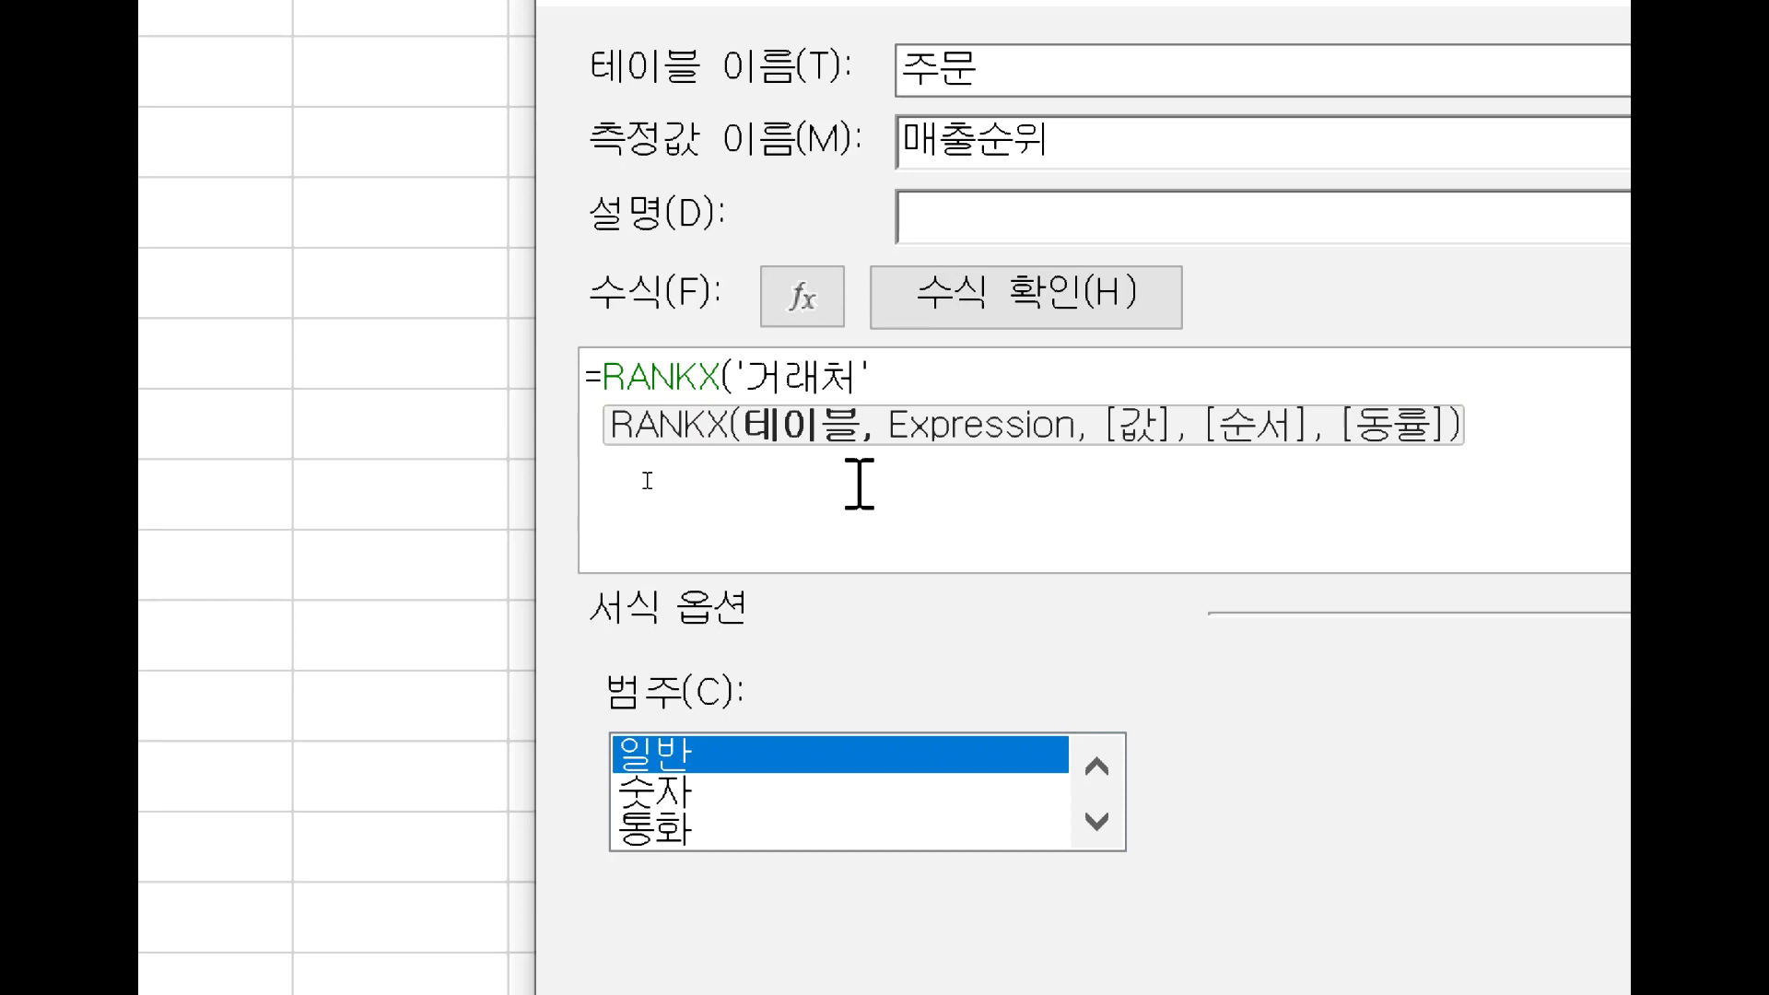
- Complete the RANKX formula with [이익] as the expression, an empty value argument and DESC order
left_click(892, 366)
type(",")
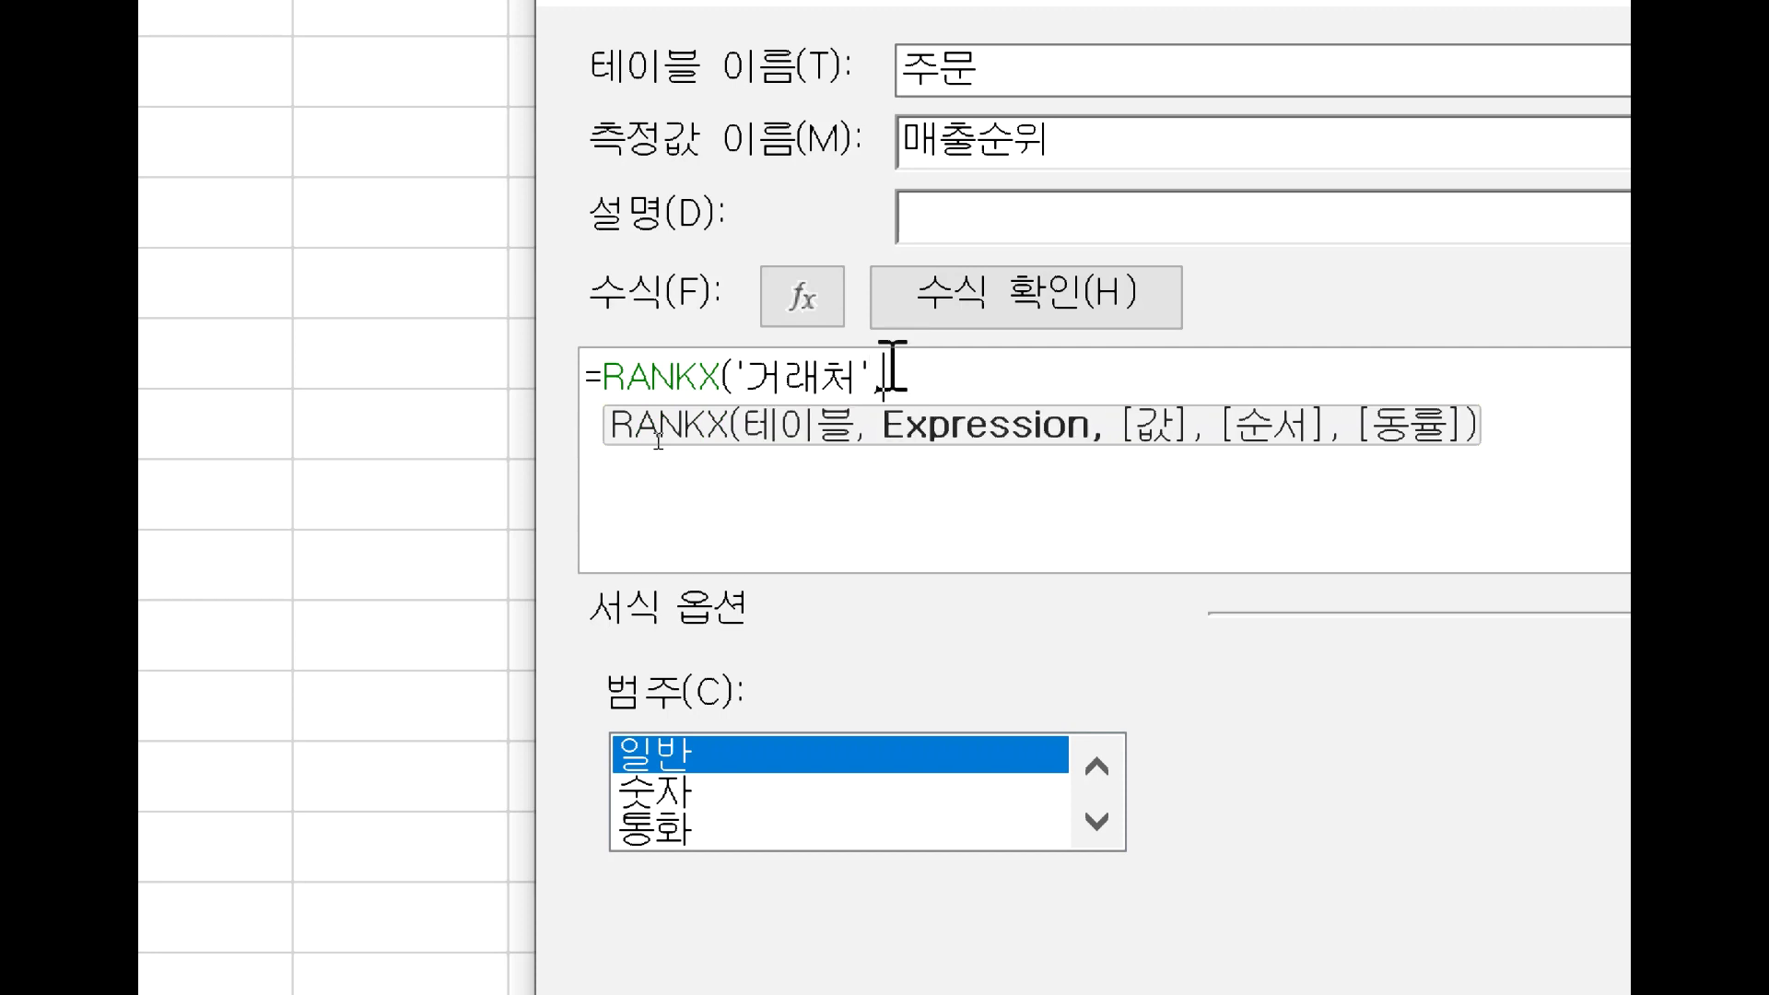
type("[")
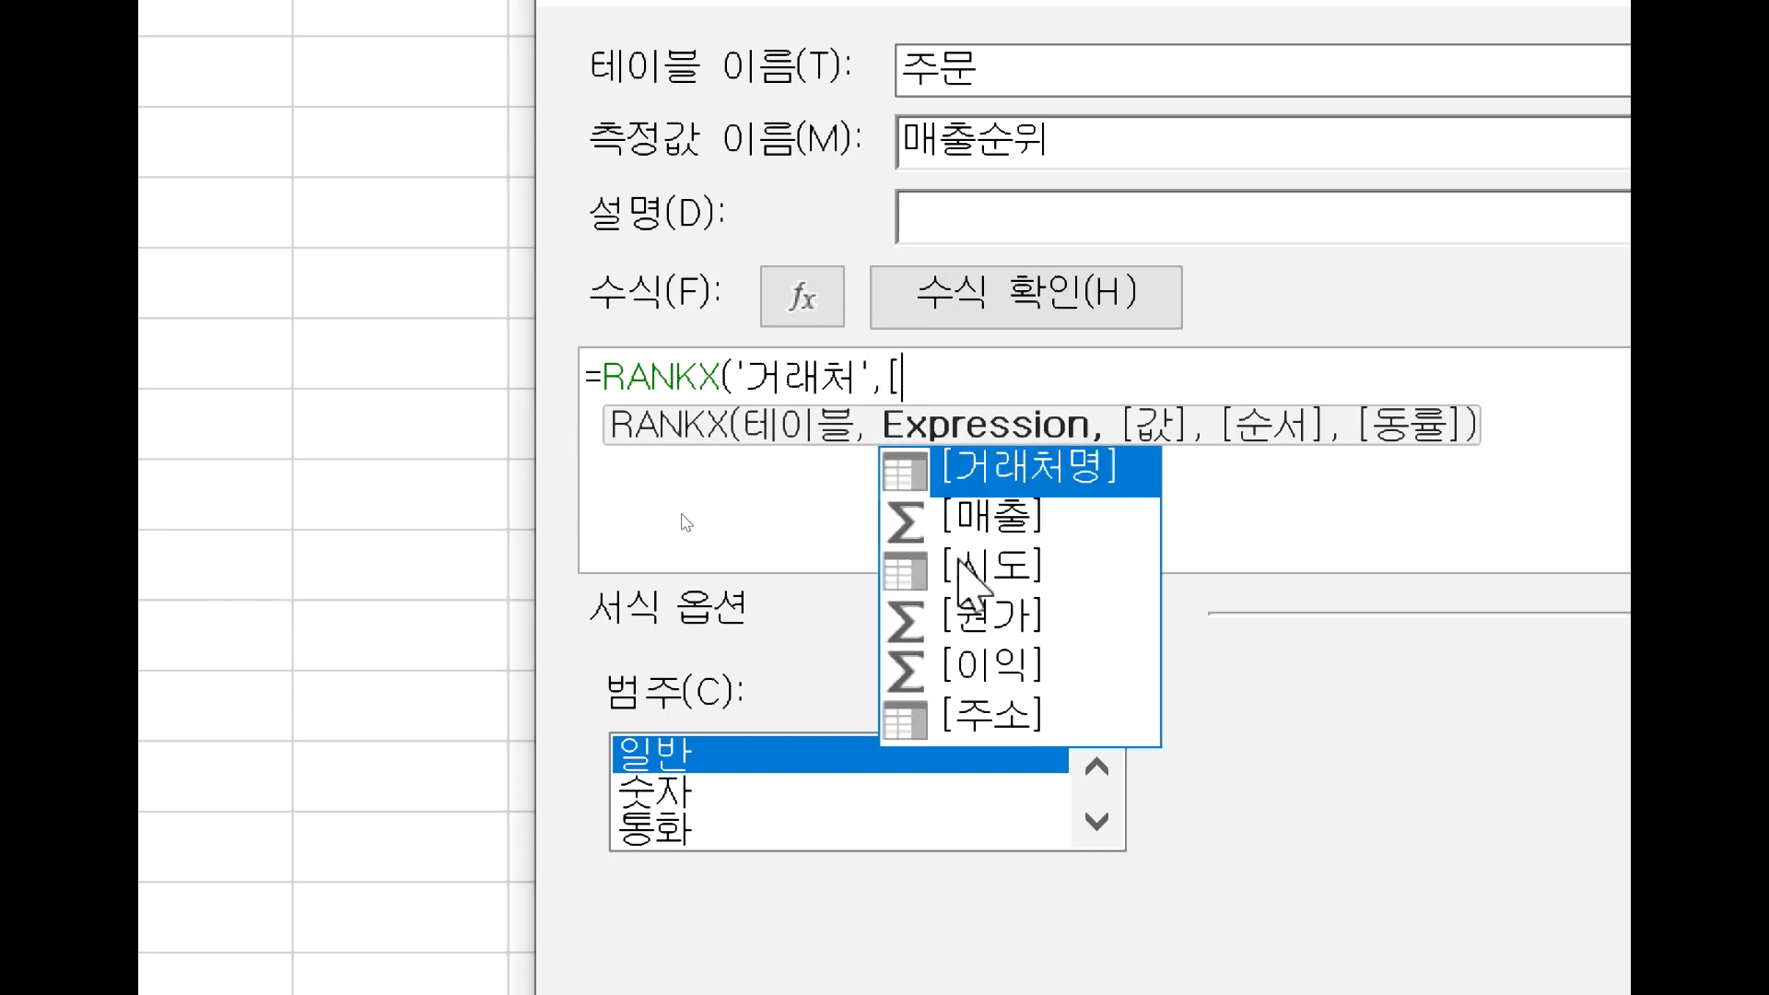
double_click(984, 663)
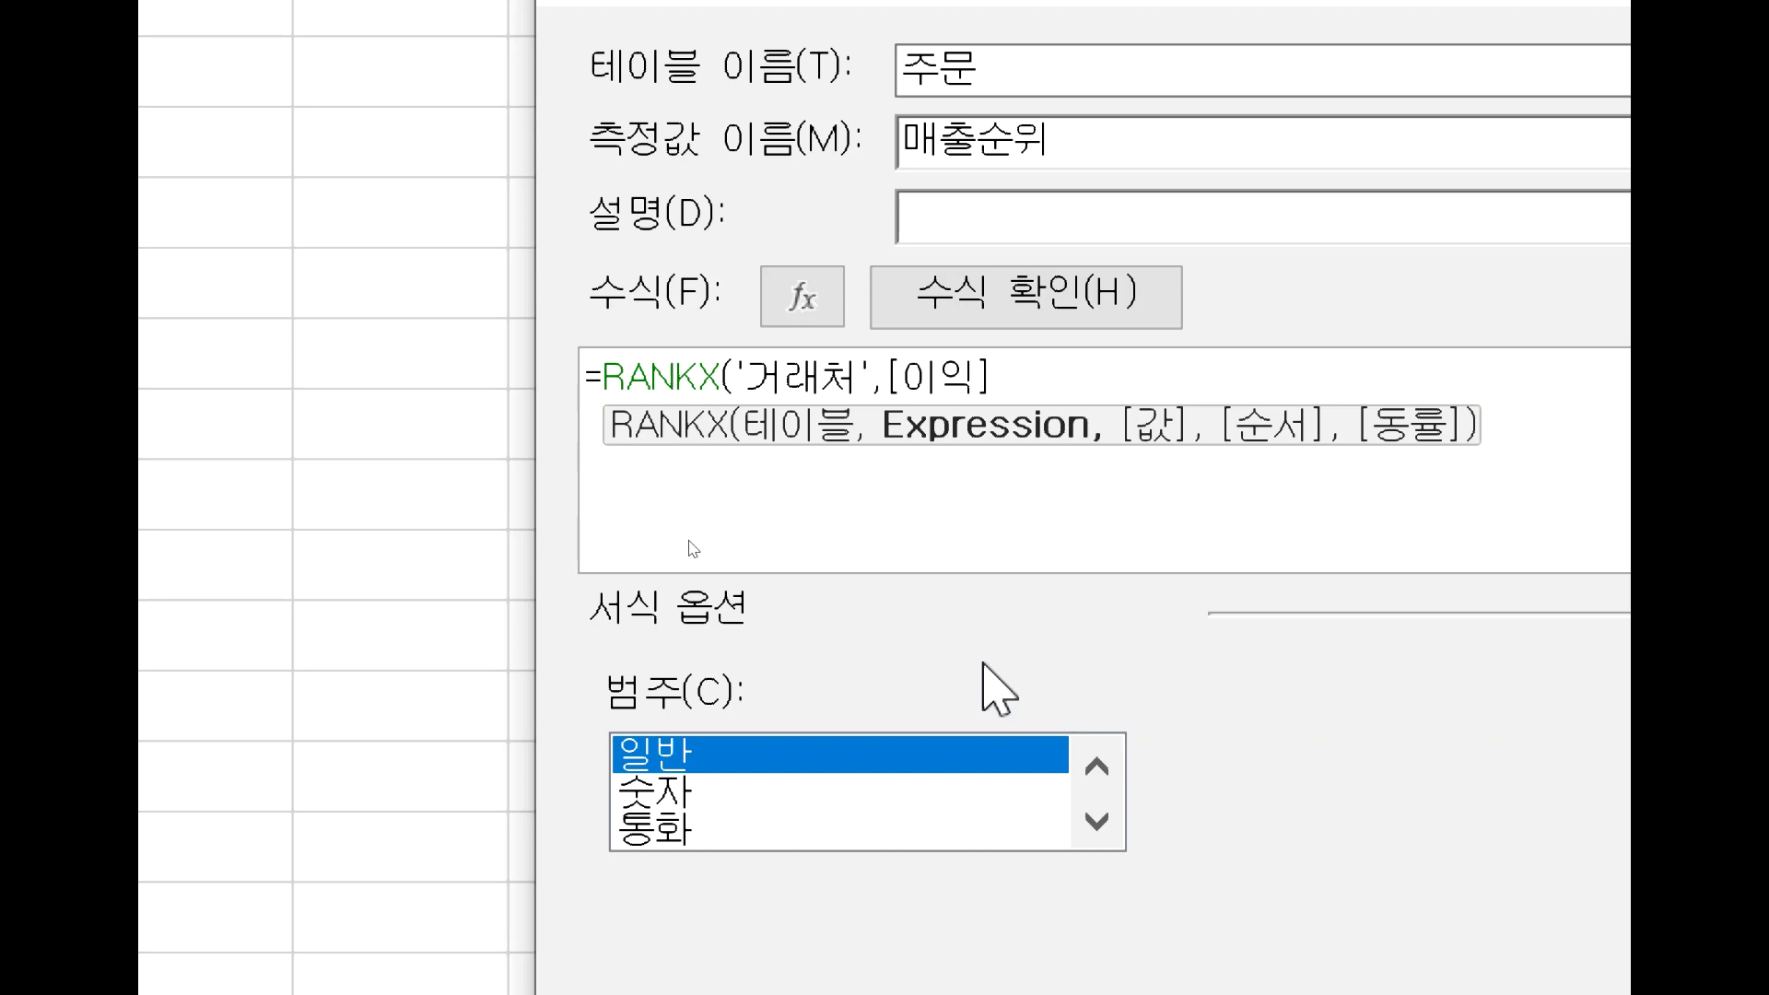
type(",")
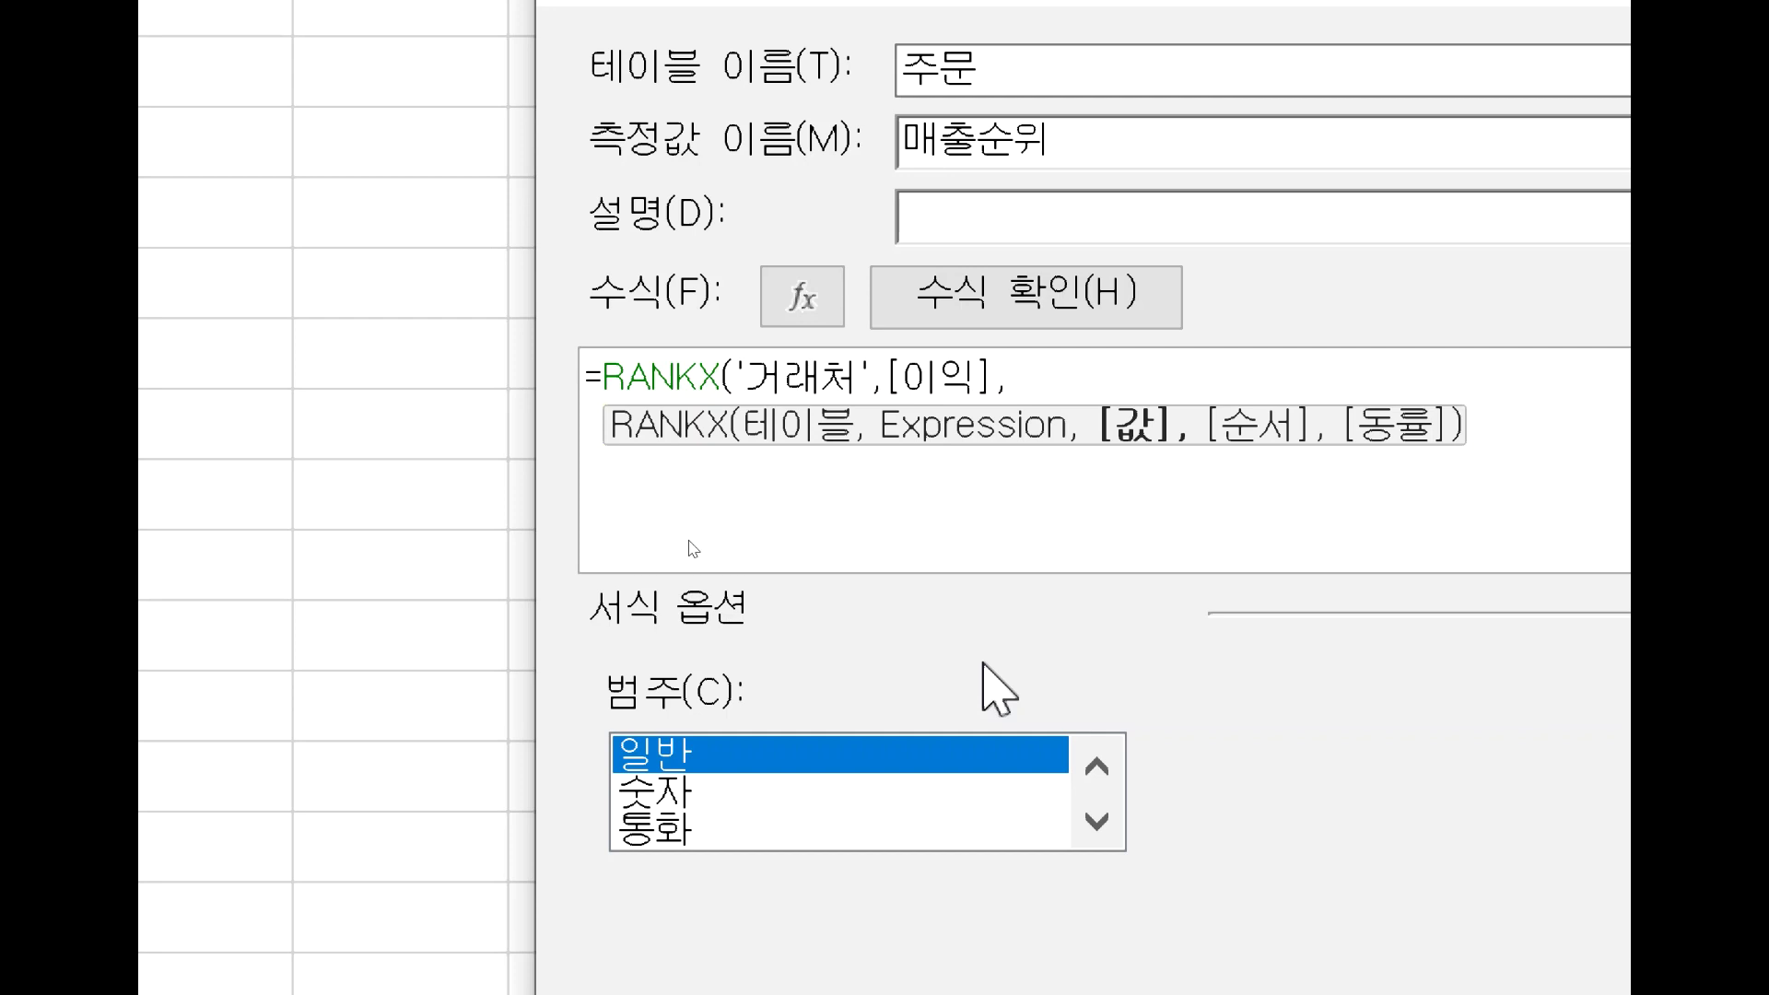
type(",")
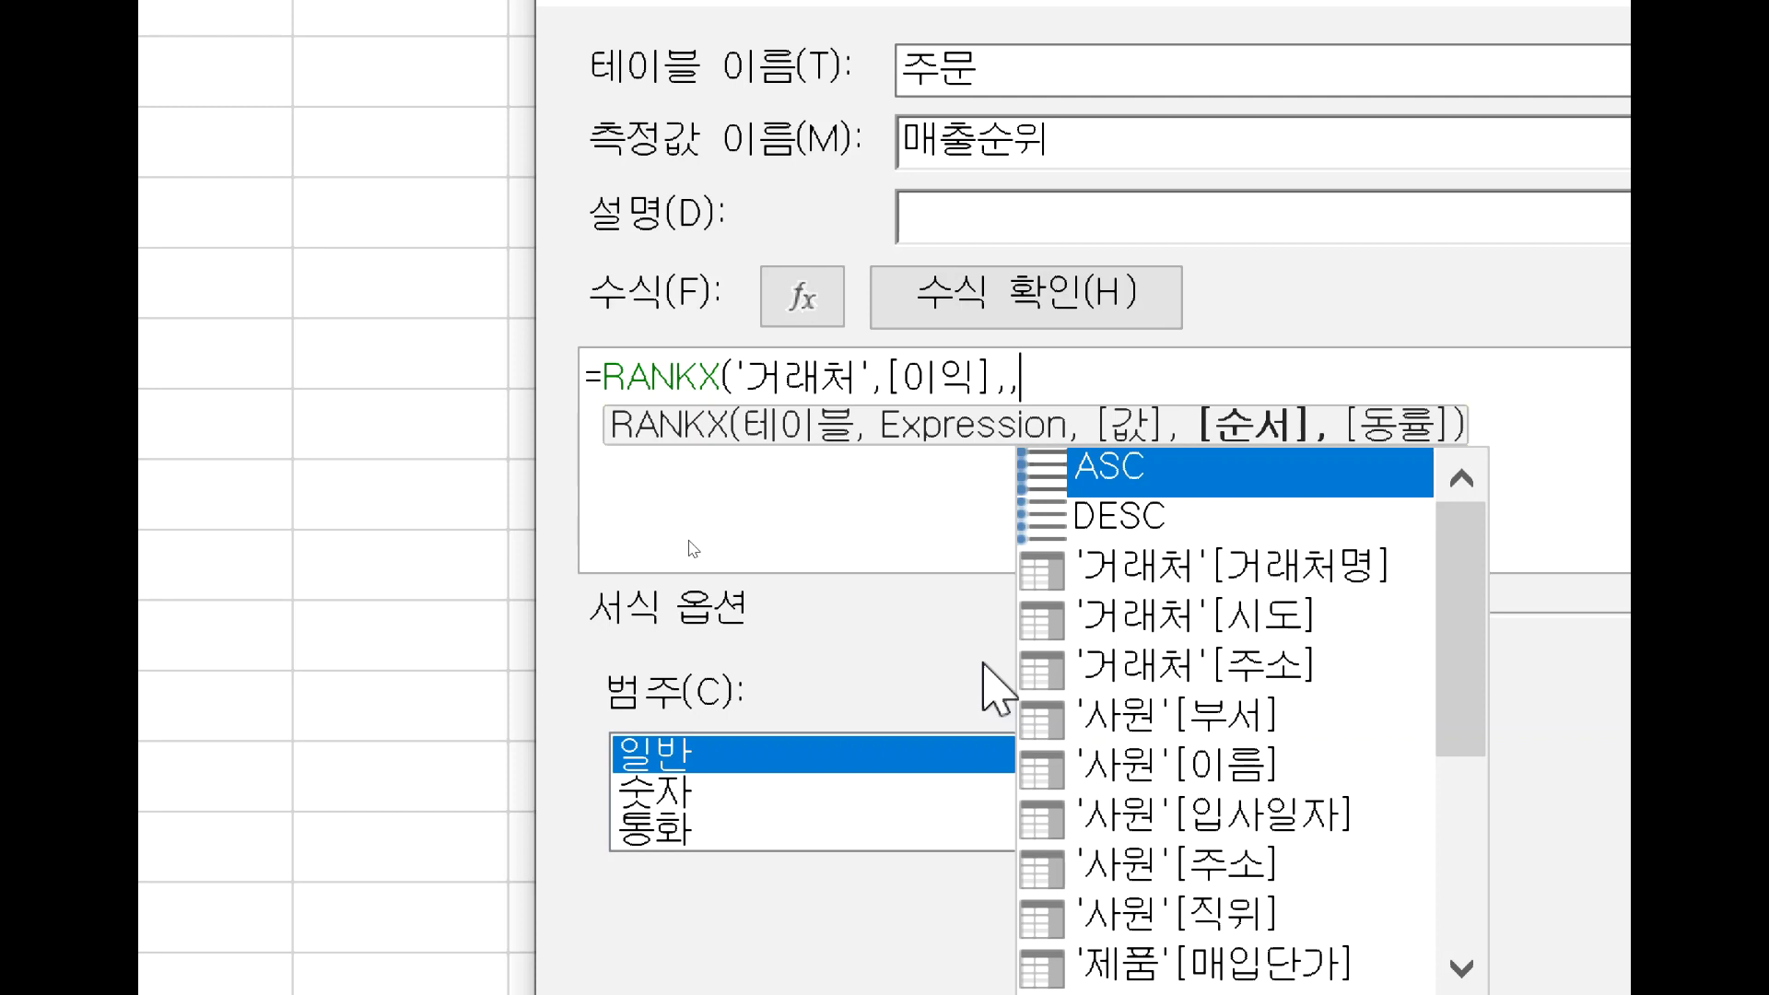
key("Down")
key("Tab")
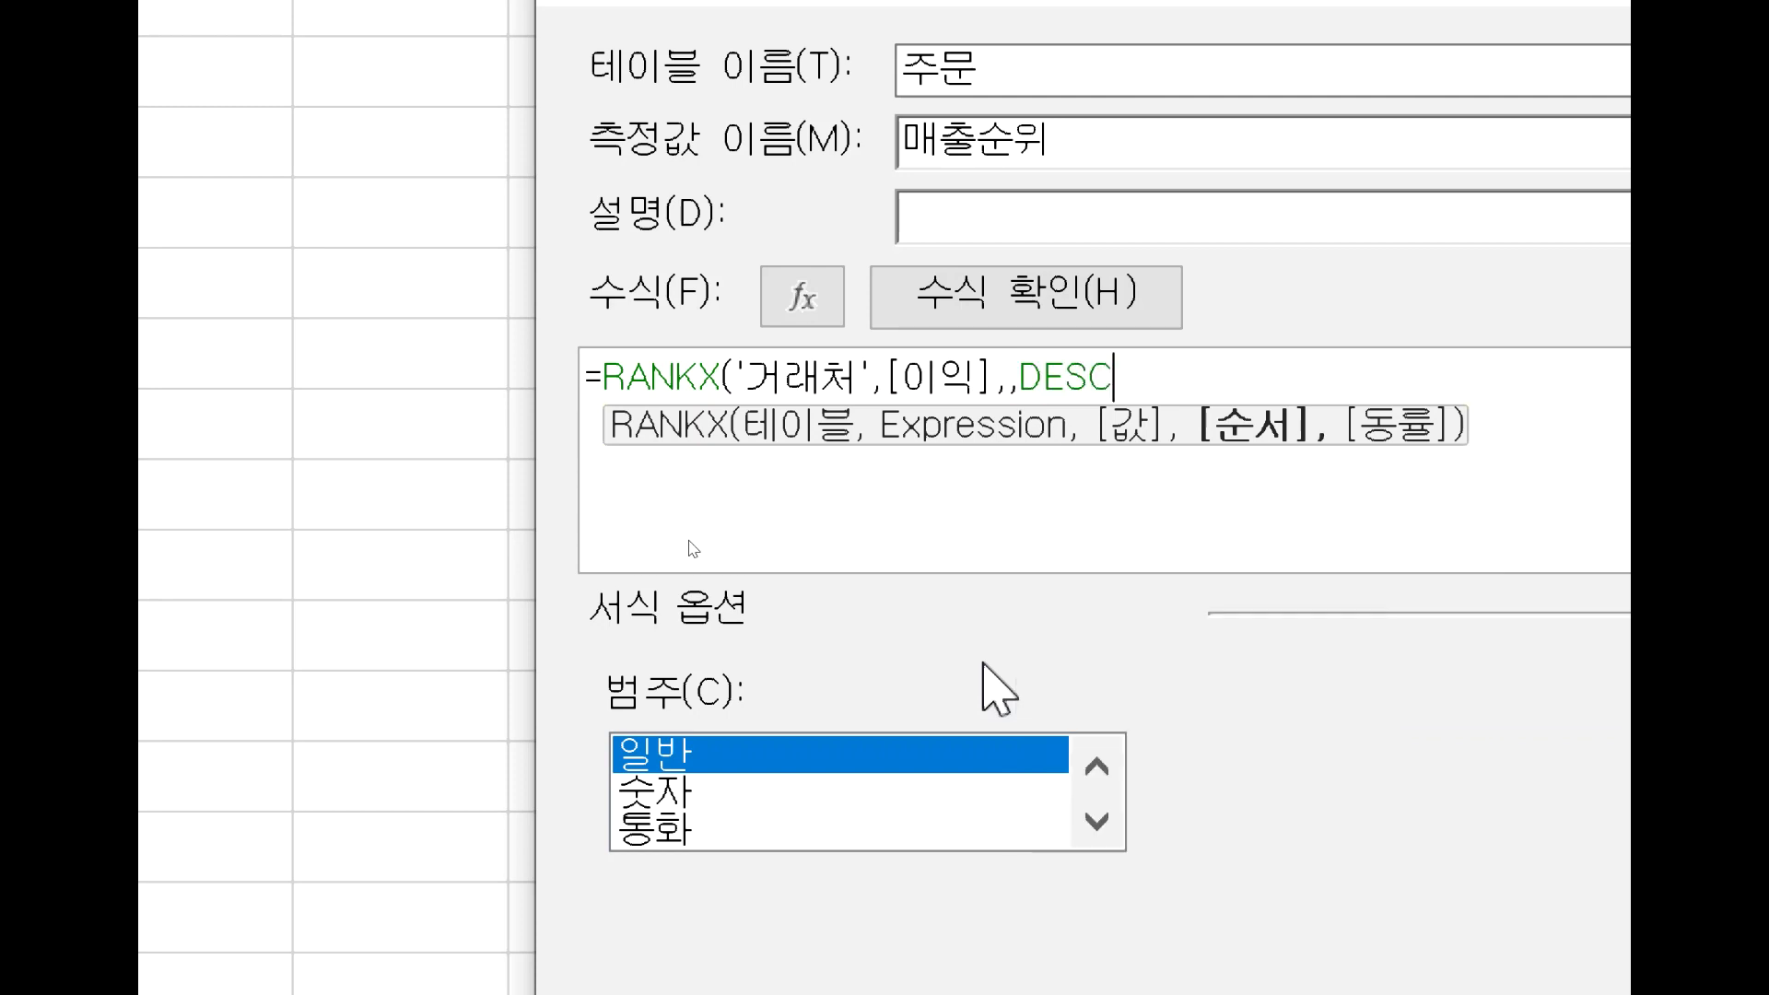
type(")")
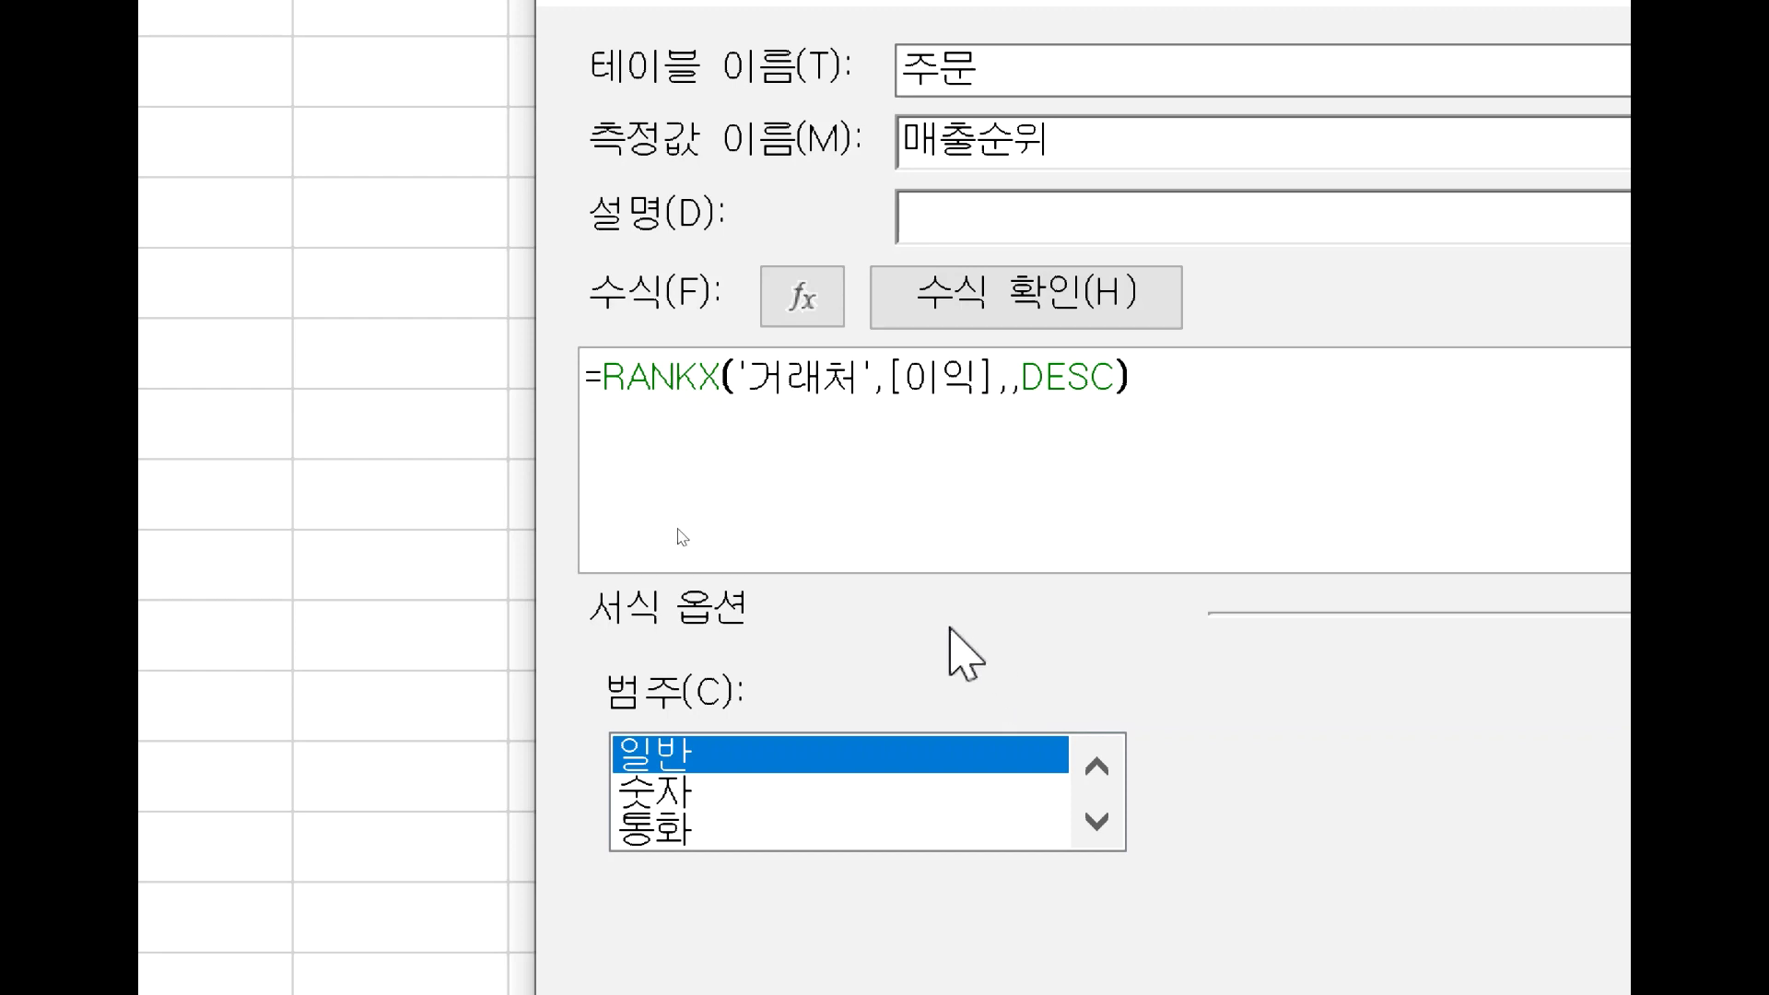
- Rename the measure as 이익순위, save it and close the measure manager
left_click(974, 143)
key("BackSpace")
key("BackSpace")
type("매")
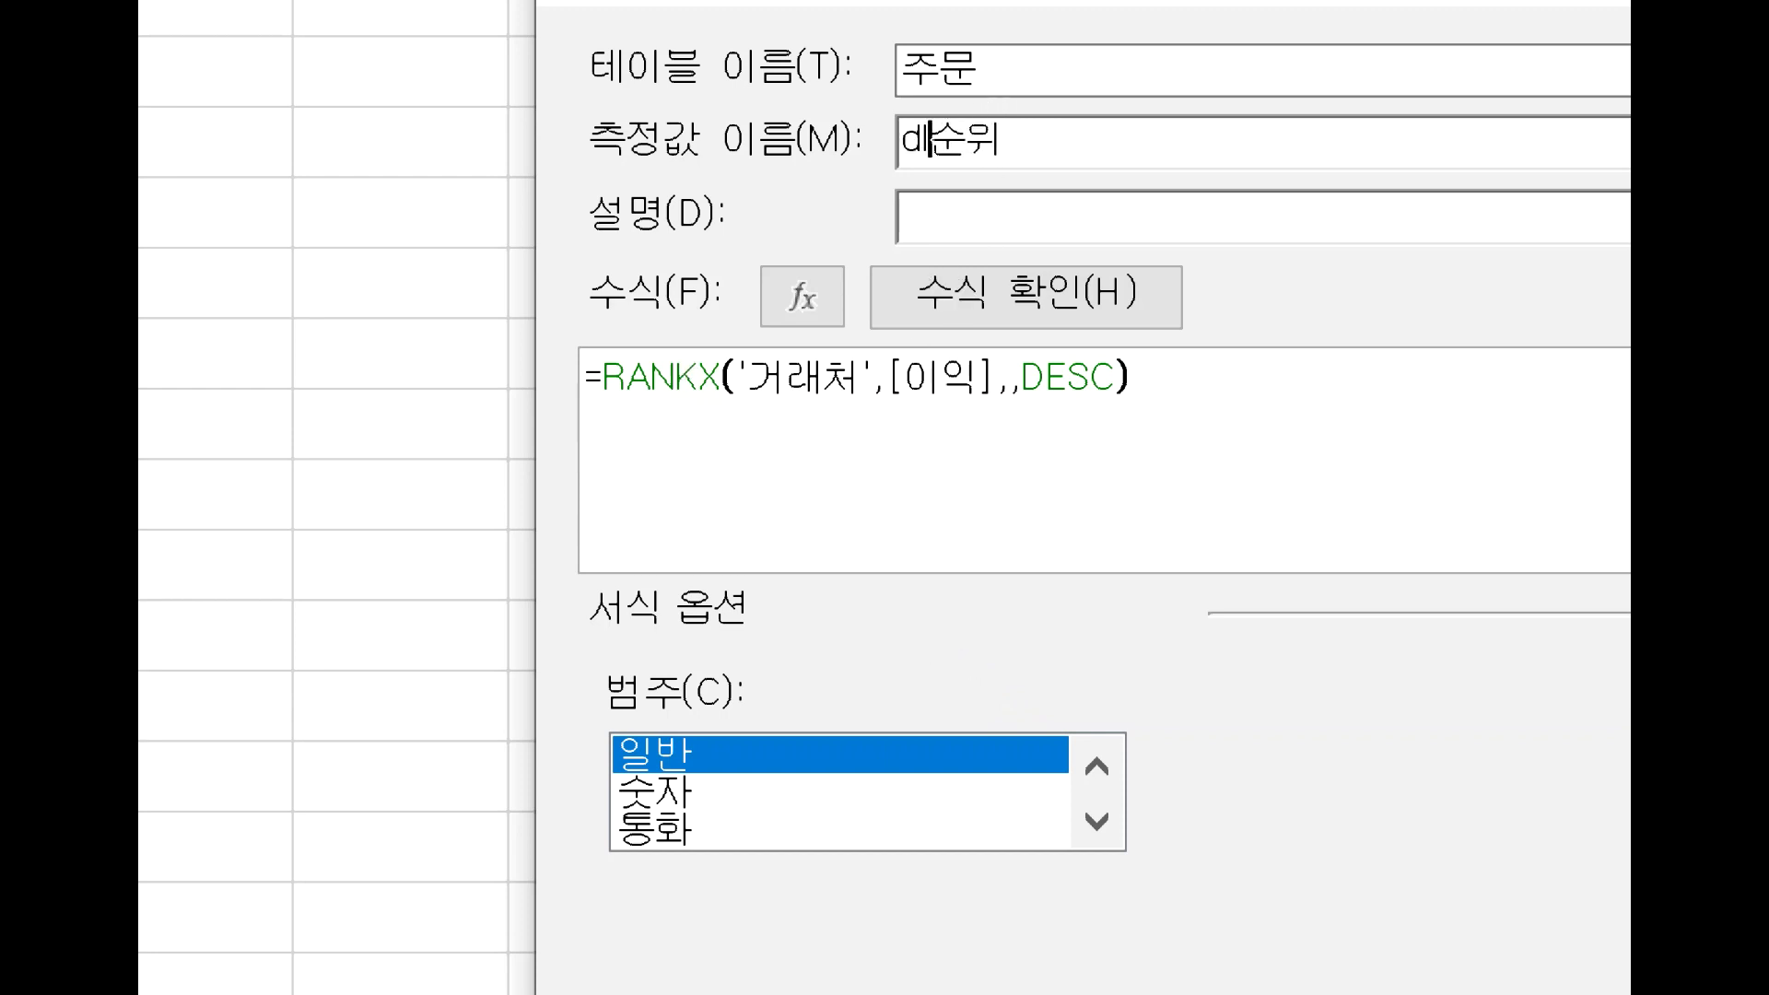
key("BackSpace")
type("이익")
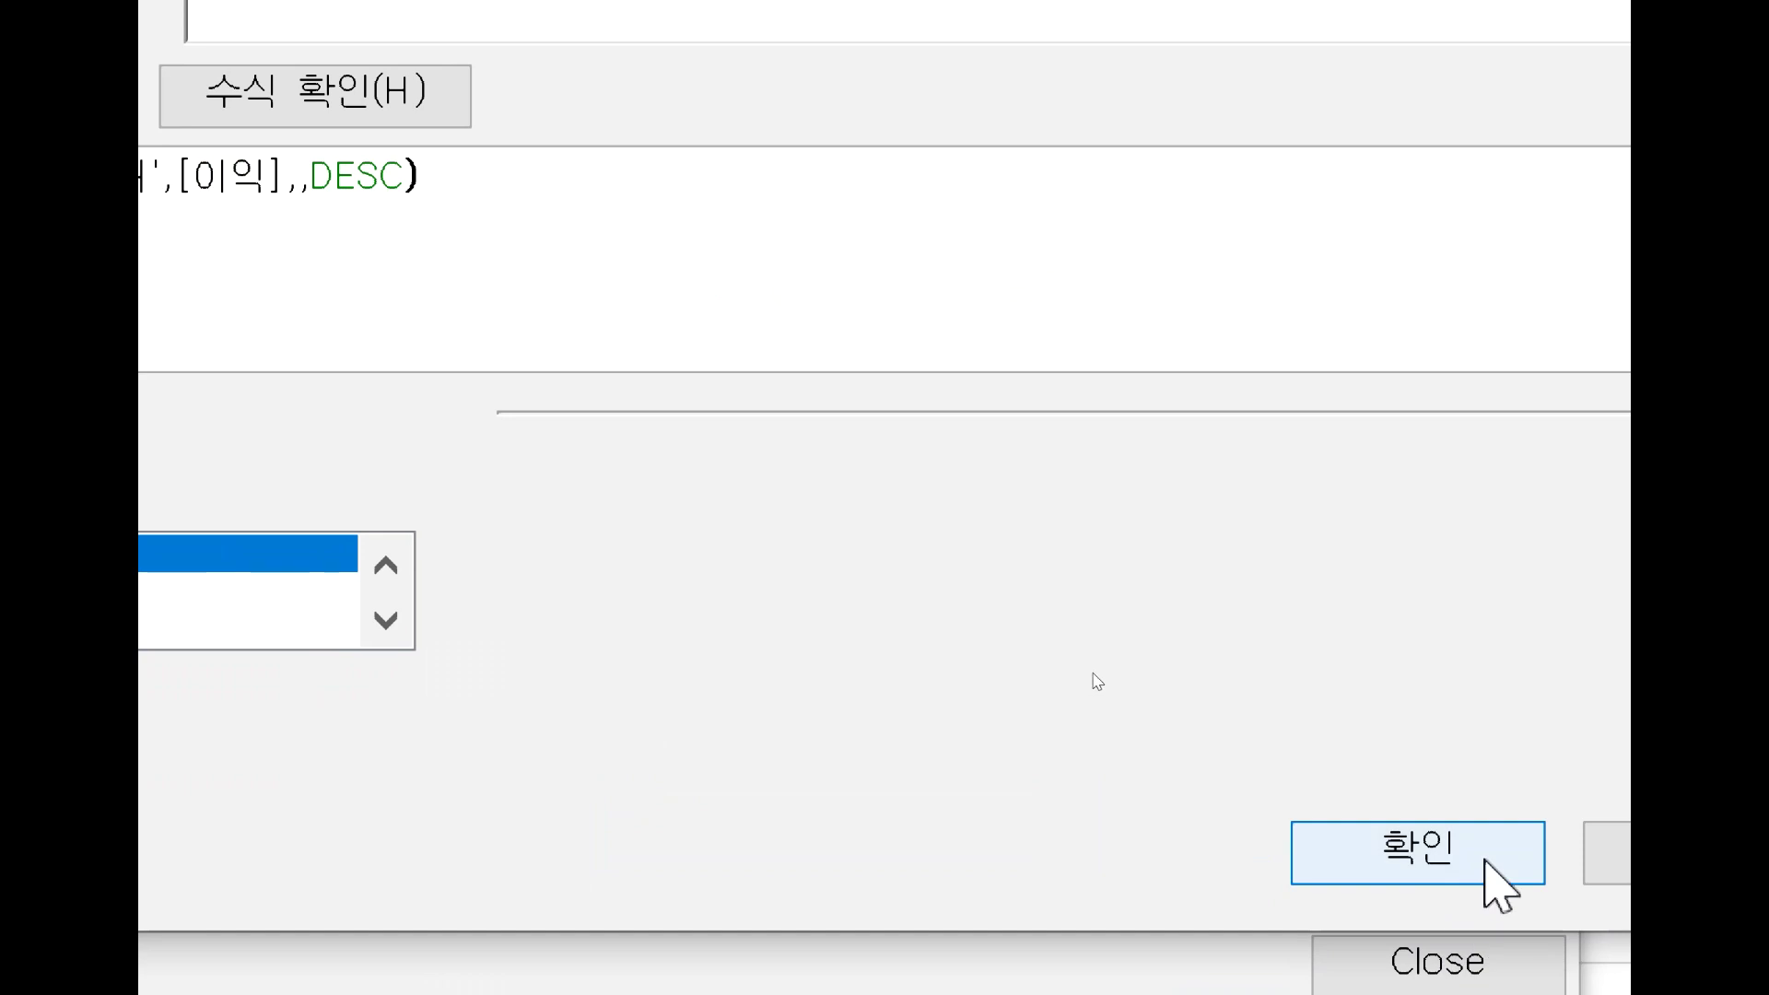
left_click(1351, 972)
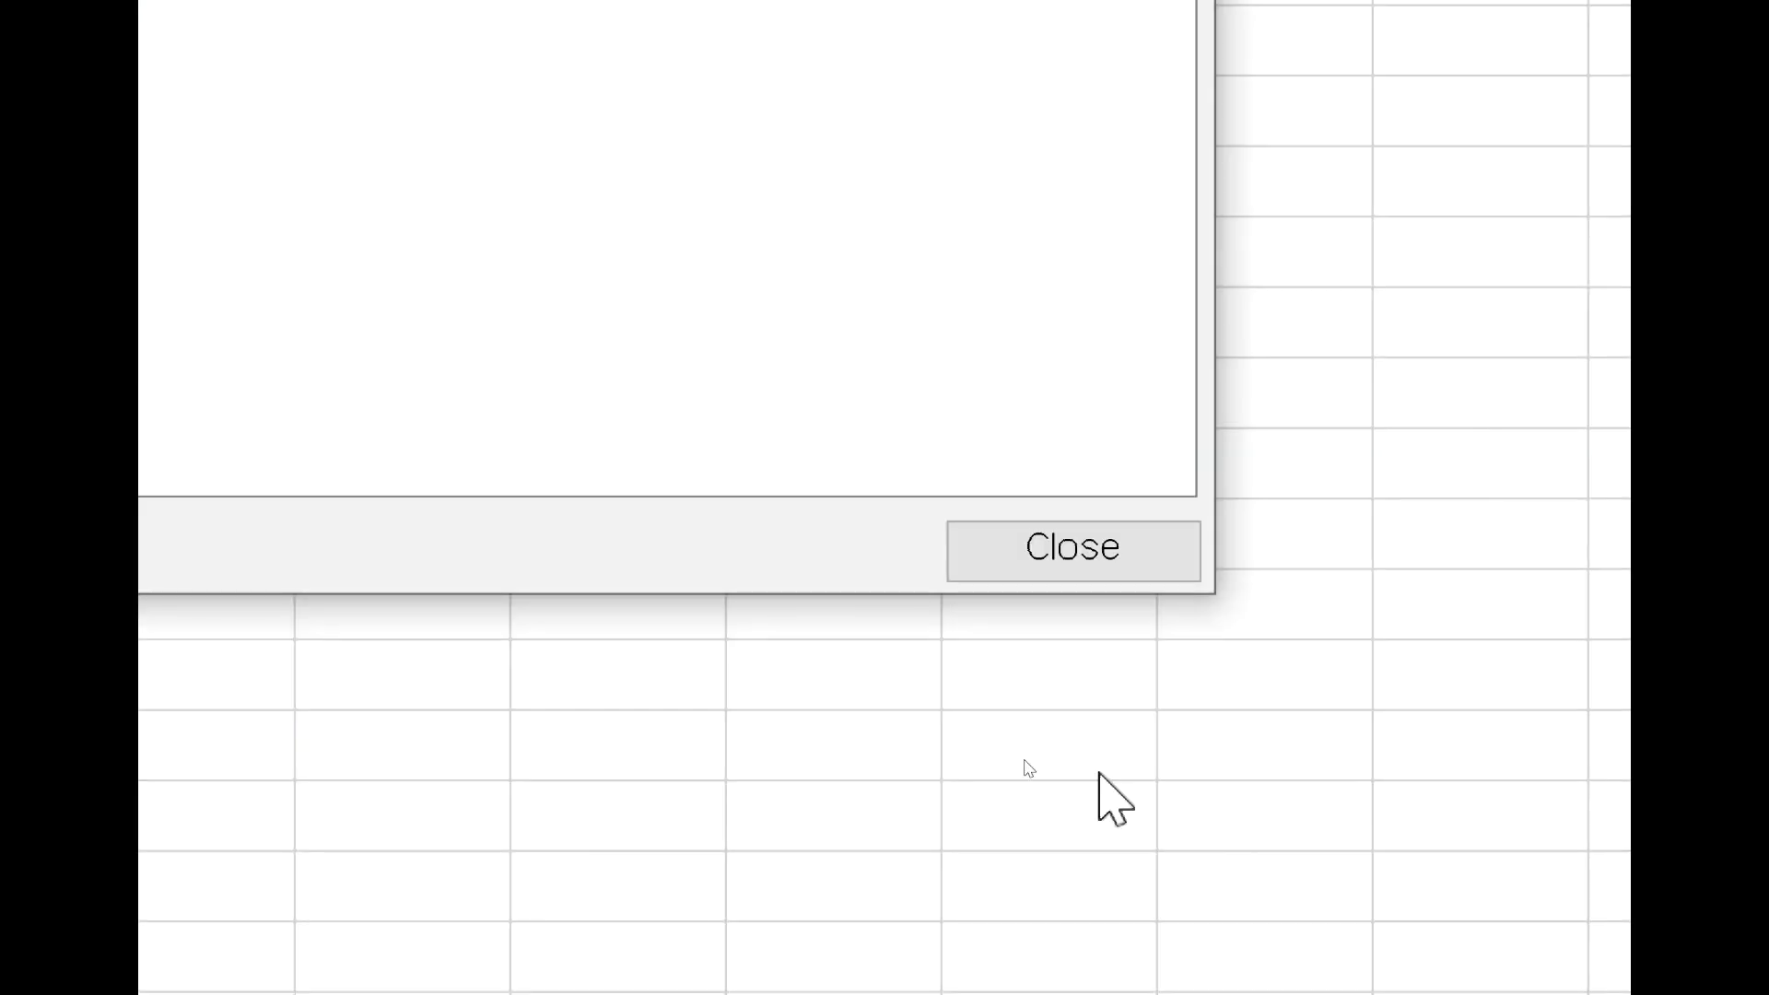
left_click(1027, 568)
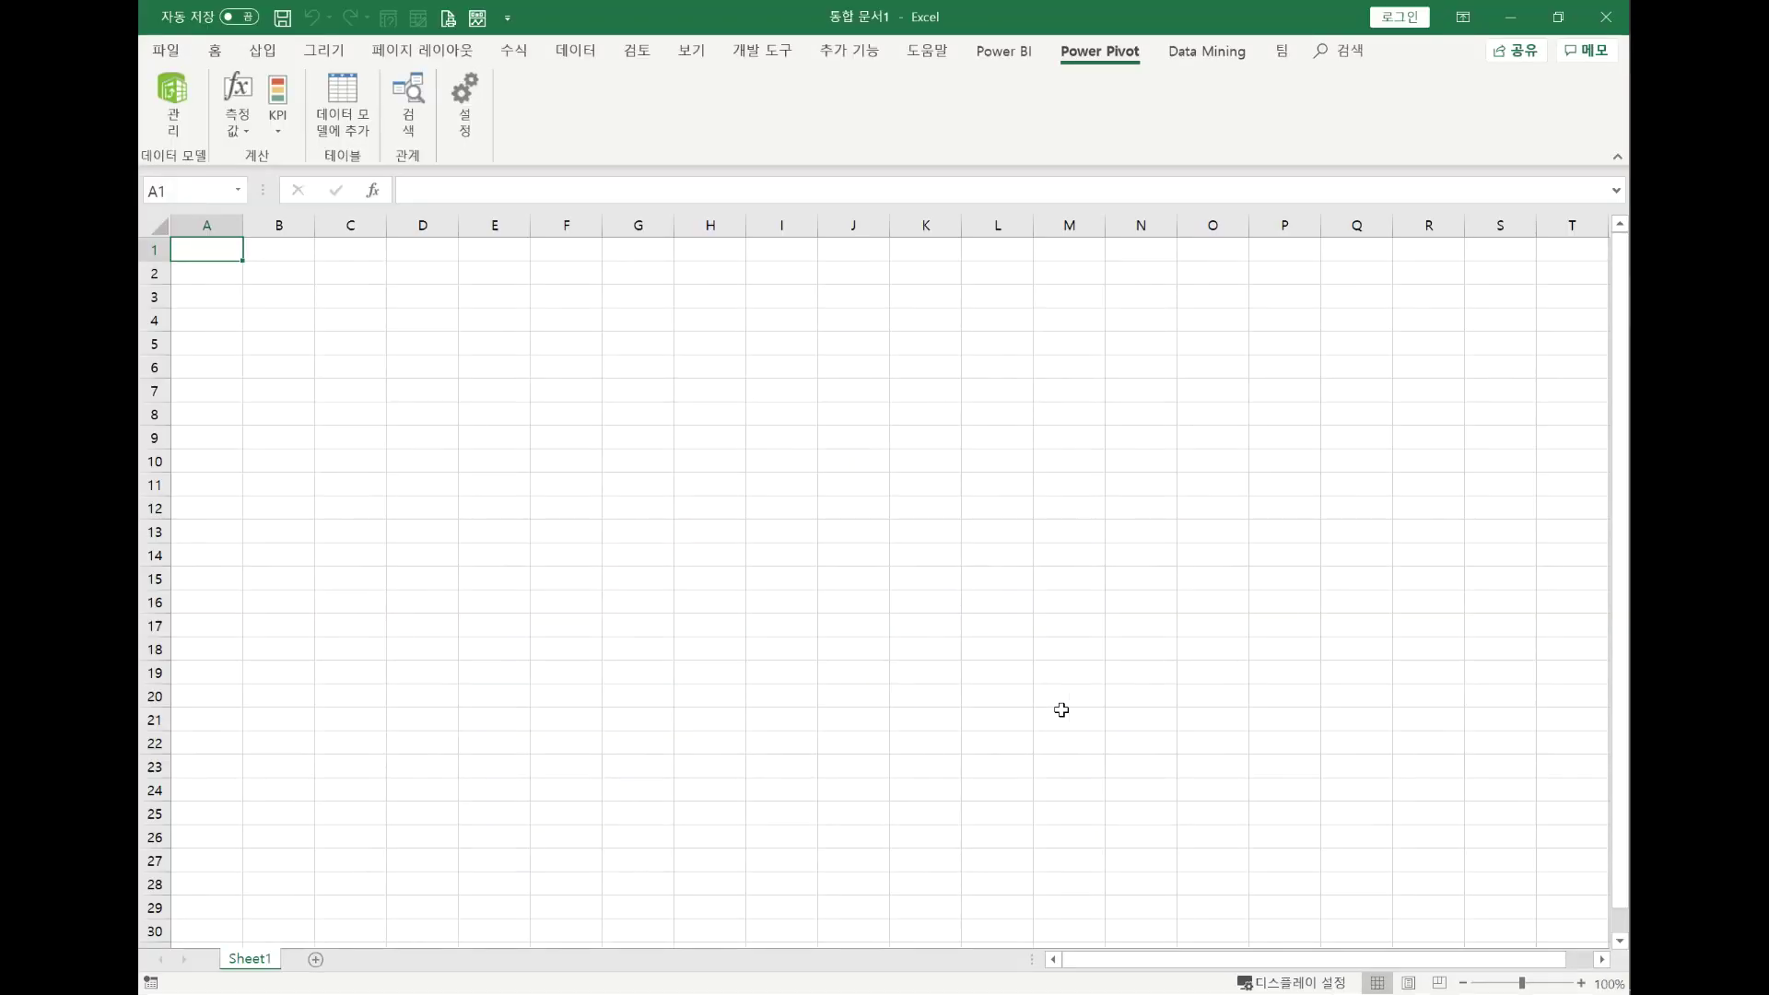
- Insert a Power View report sheet and hide its filters area
left_click(423, 509)
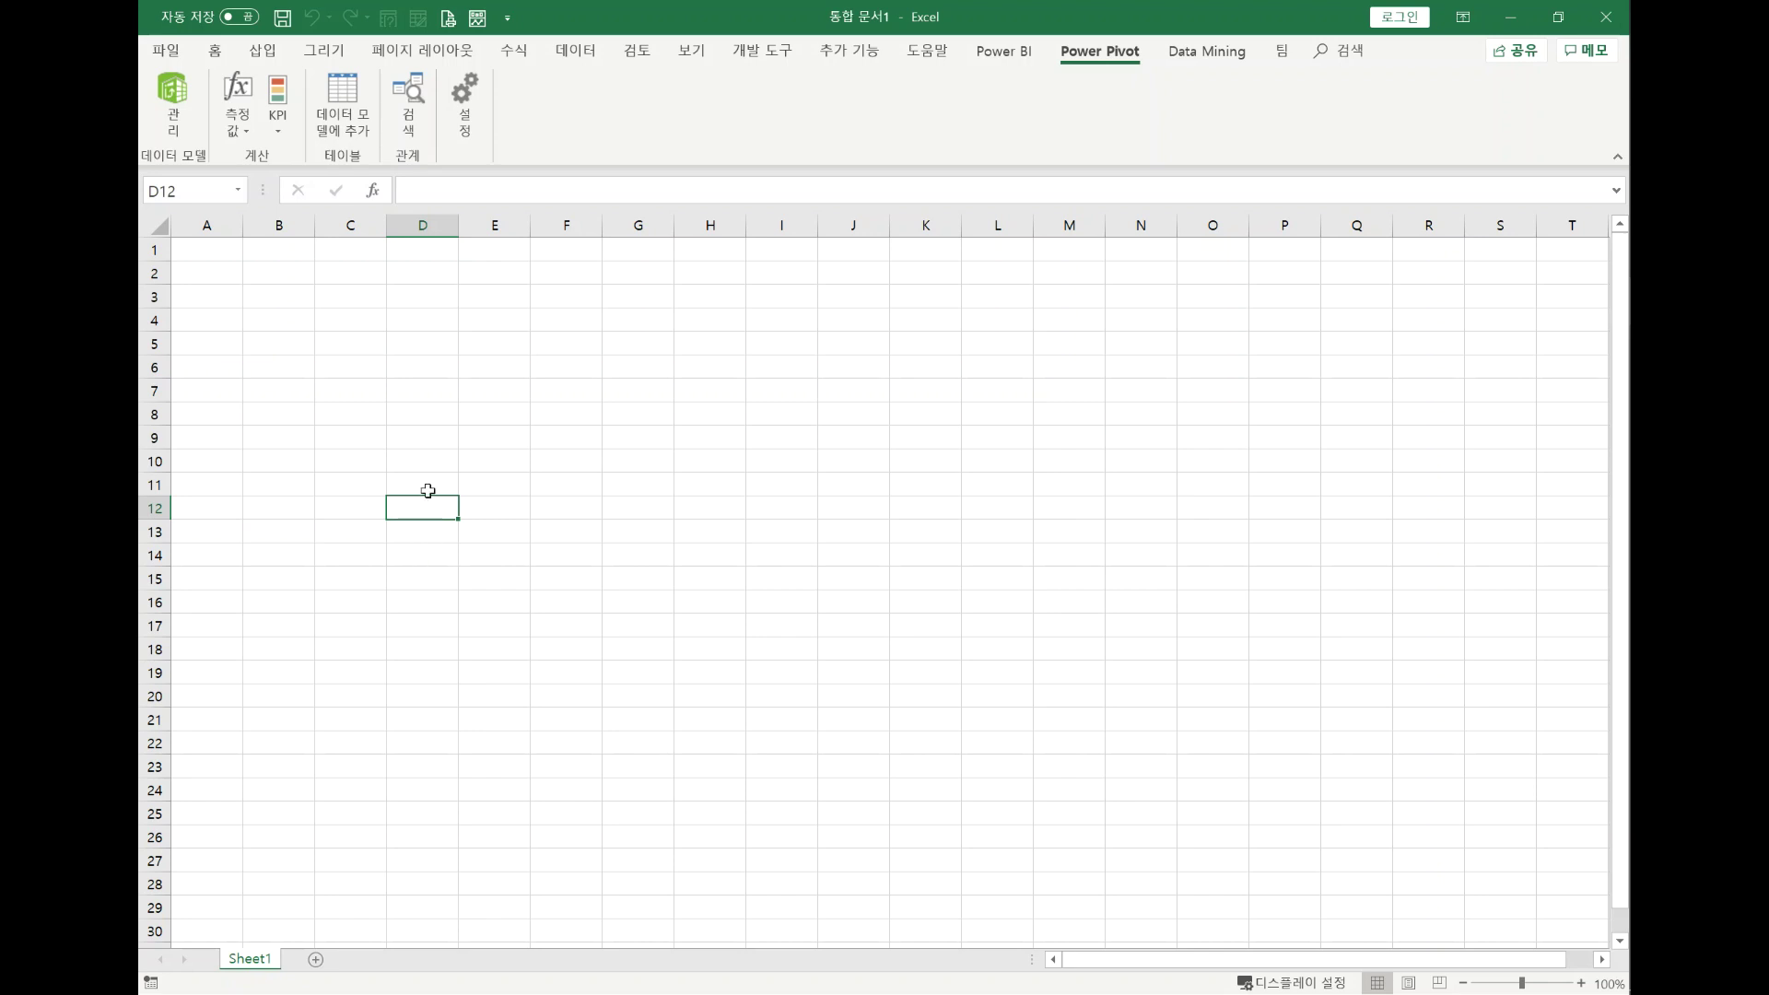
left_click(230, 53)
left_click(262, 51)
left_click(1400, 135)
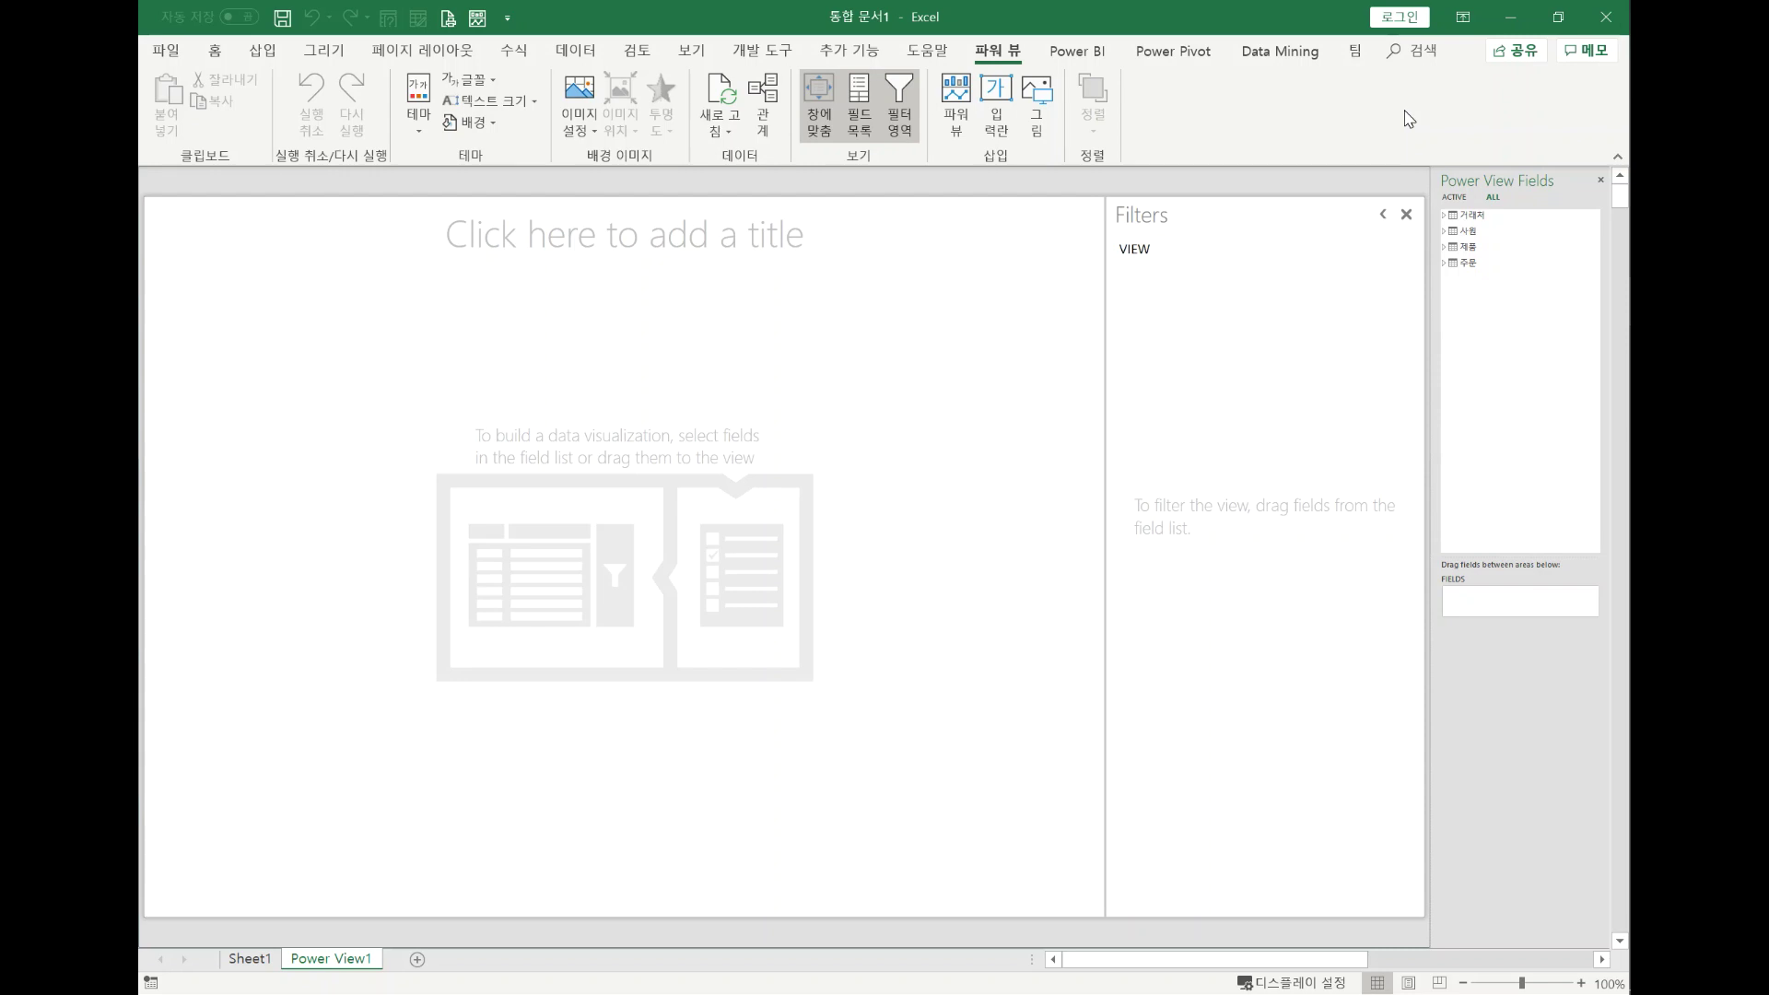
left_click(1407, 215)
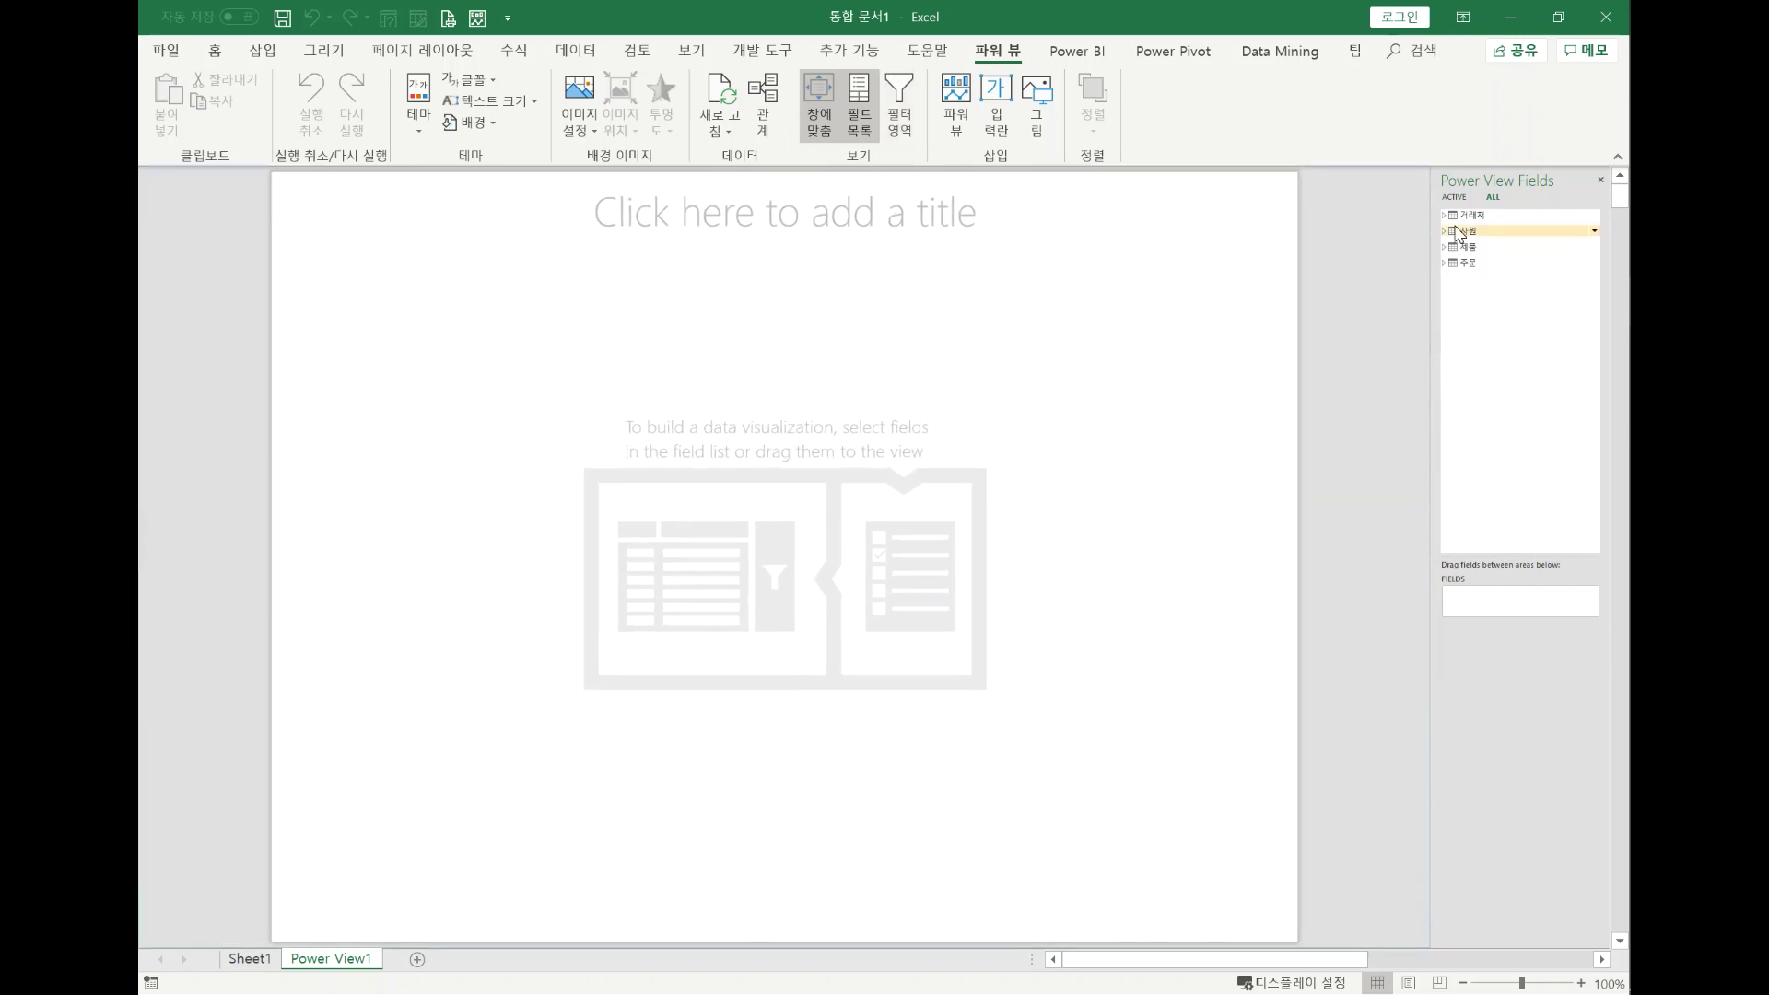
- Build a report table with 거래처명 from the 거래처 table and the 이익 and 이익순위 measures from 주문
left_click(1445, 264)
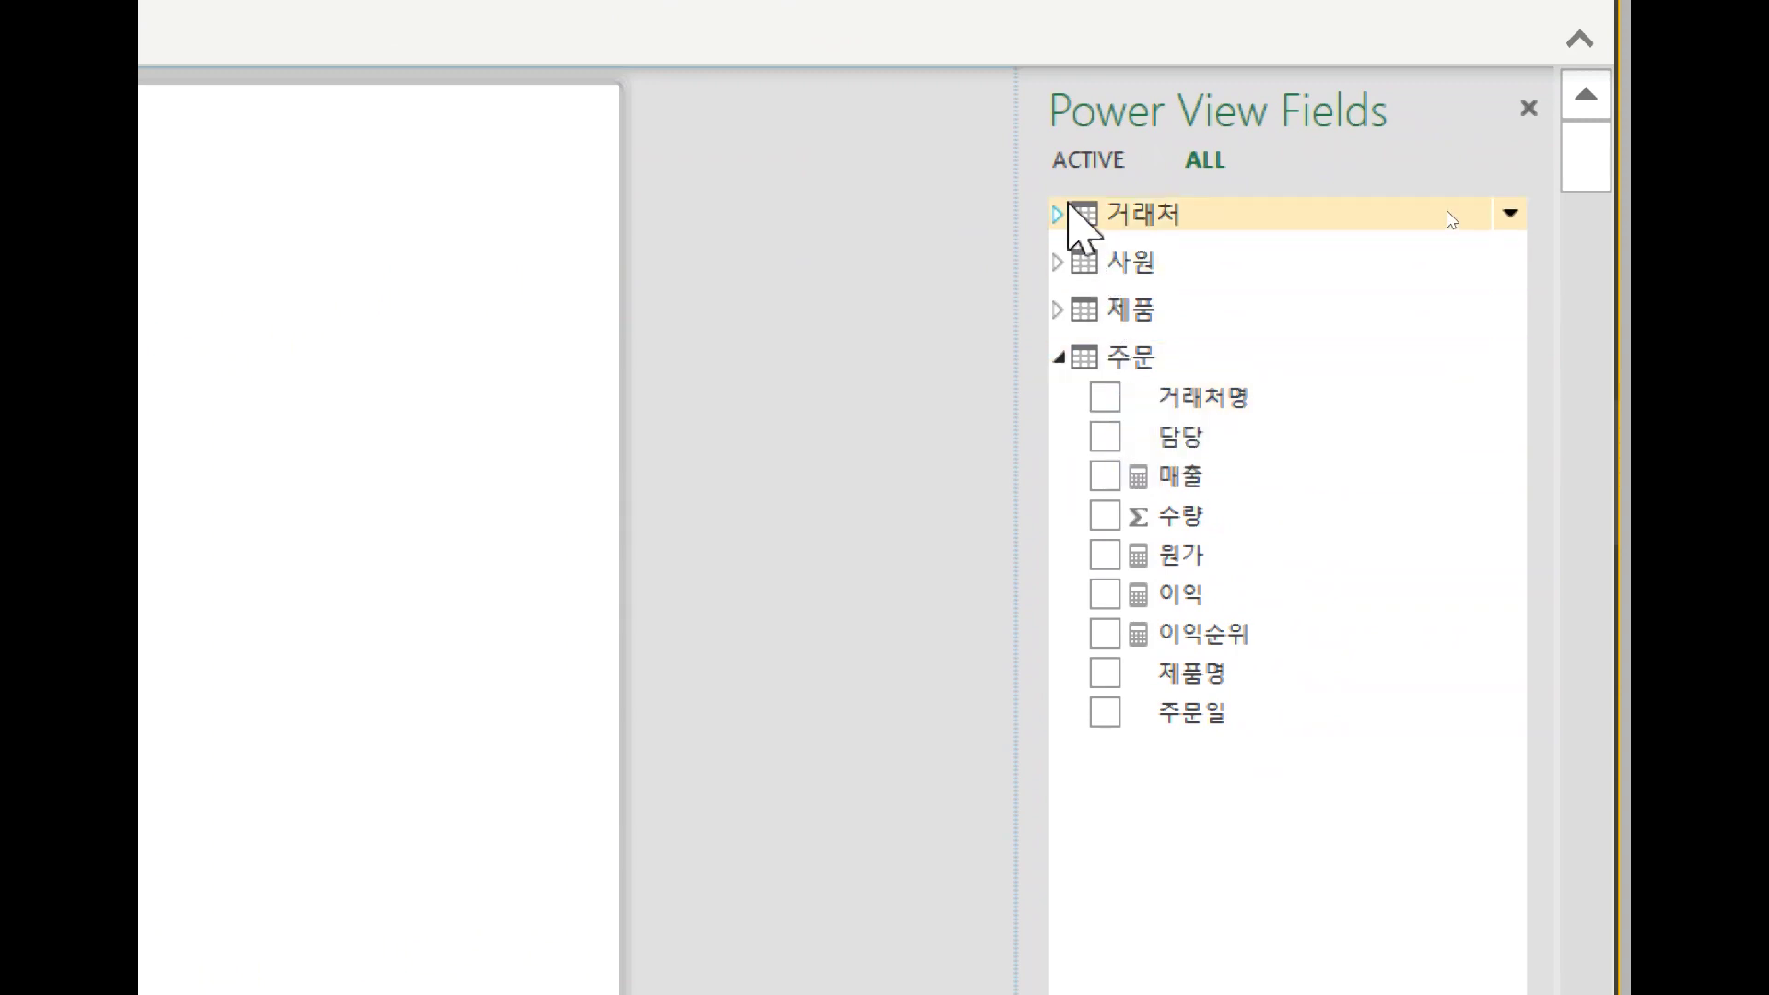
left_click(1060, 215)
left_click(1105, 254)
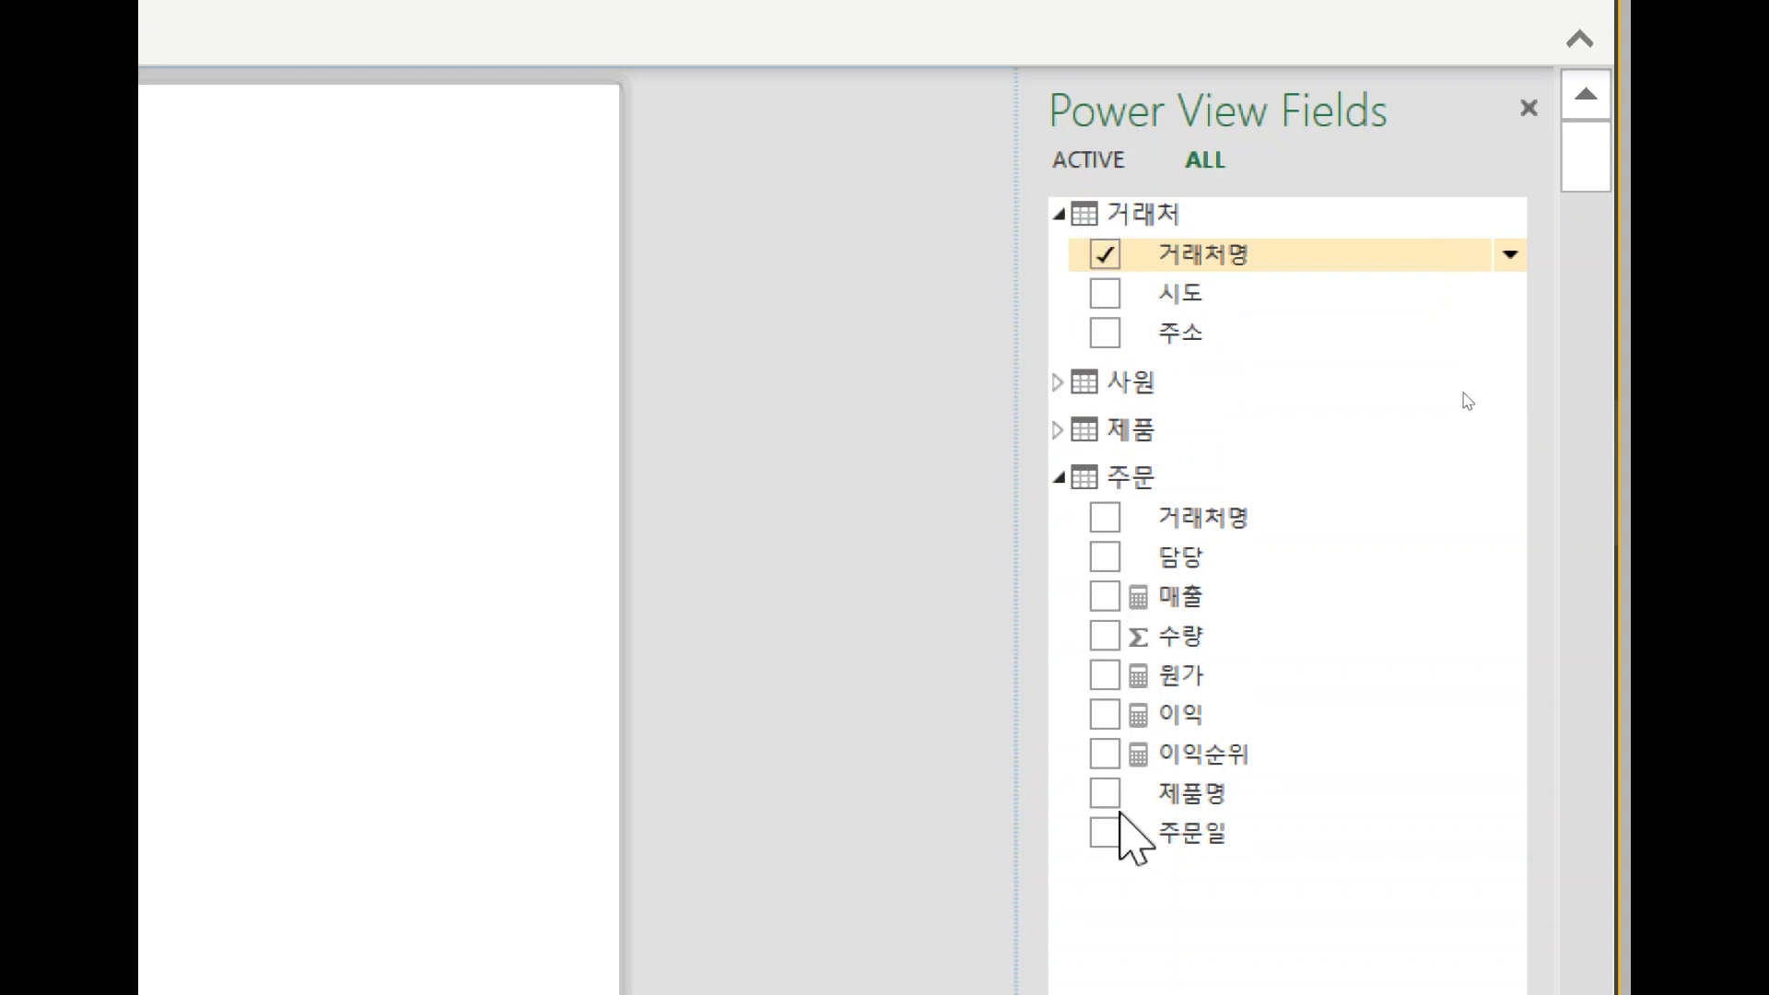
left_click(1104, 714)
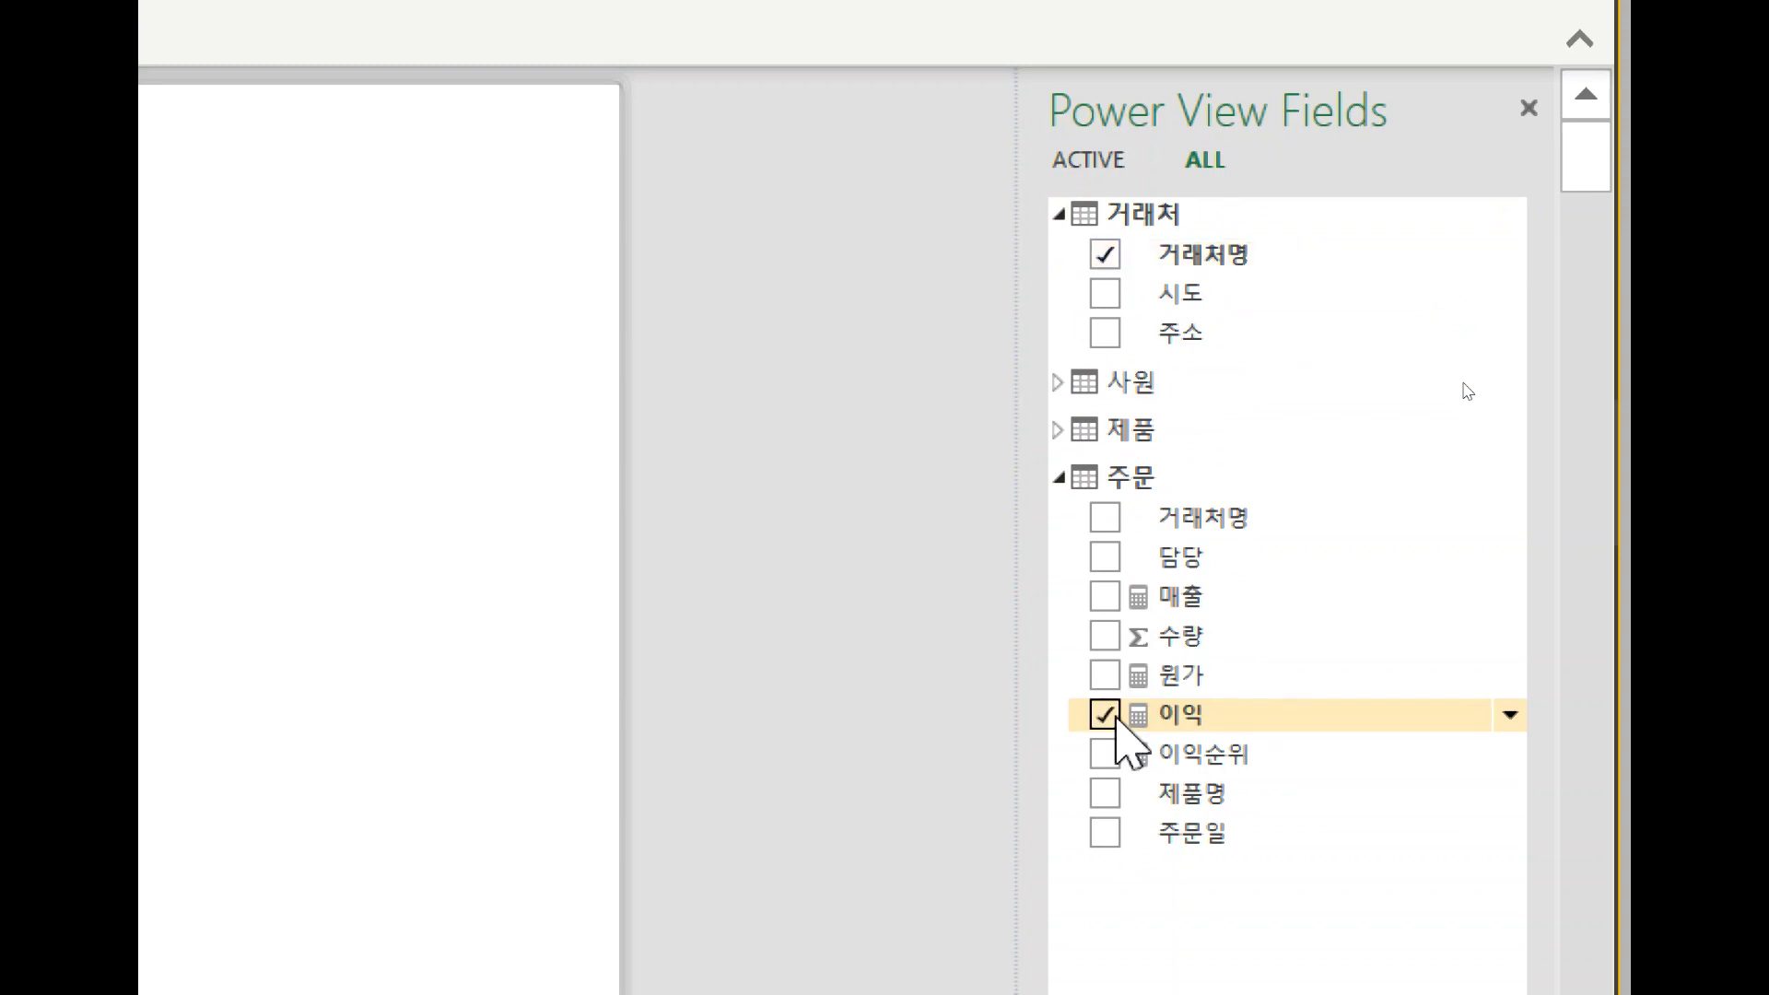
left_click(1114, 757)
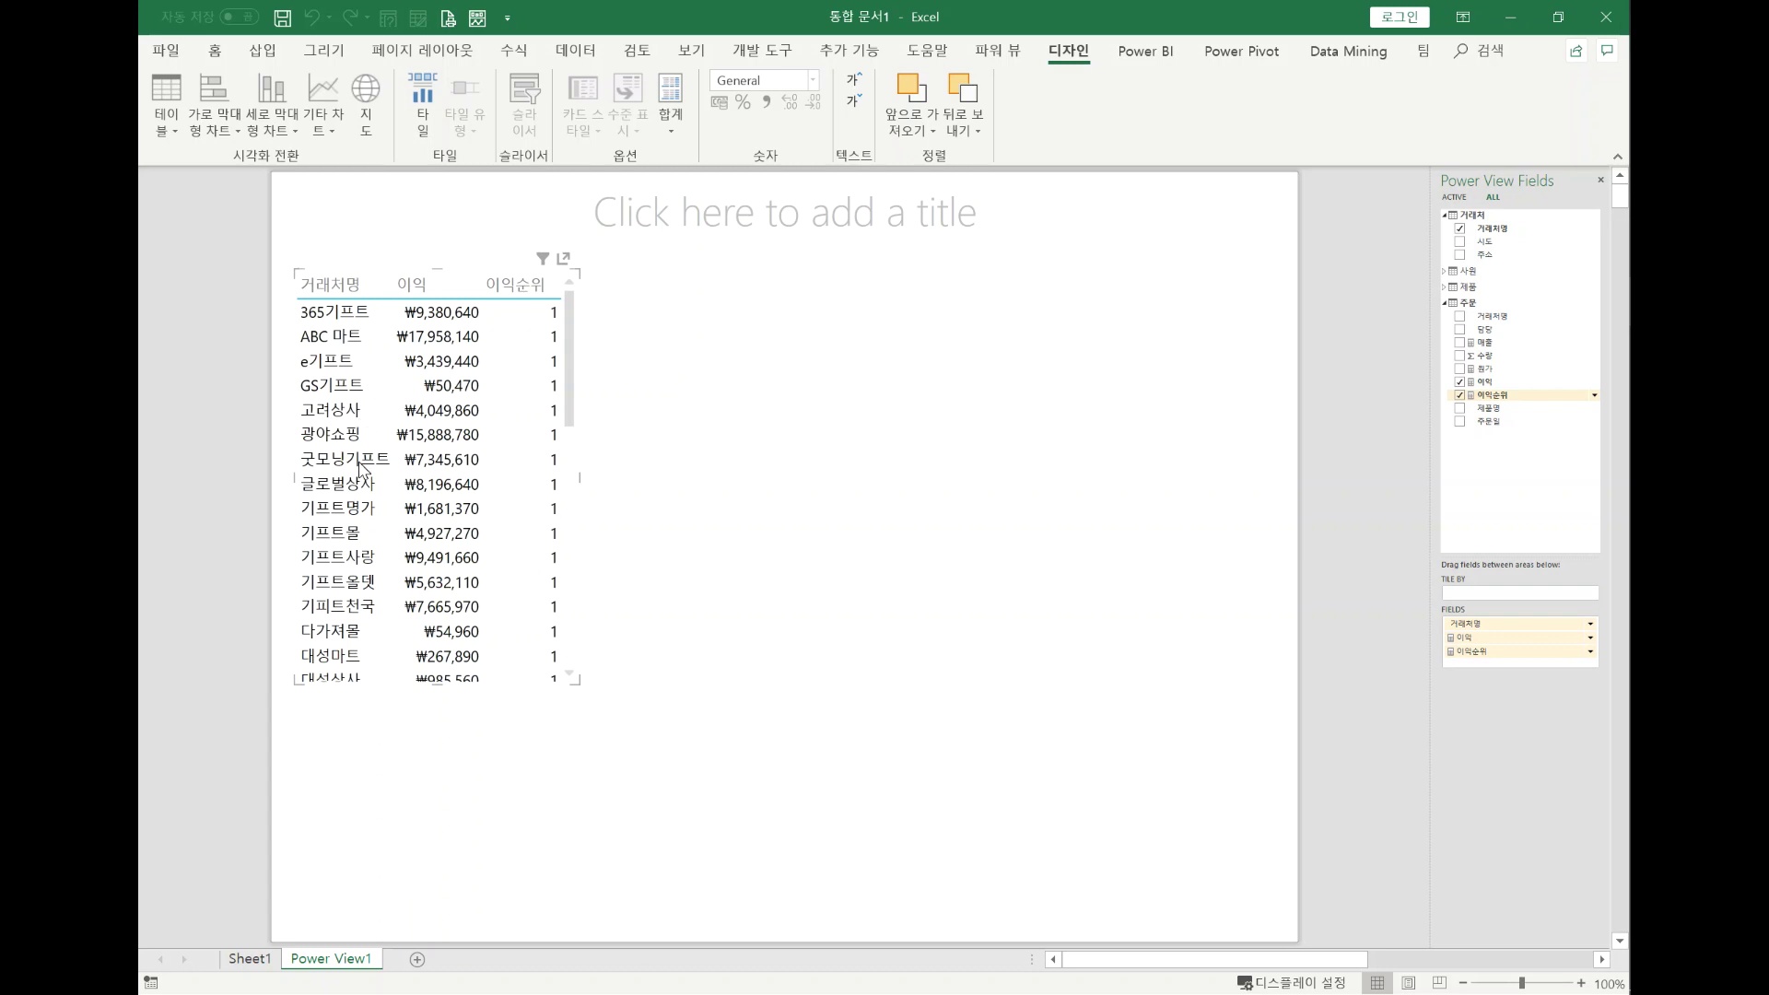
- Edit the 이익순위 measure to wrap its RANKX table argument as all('거래처'), save it and close the measure manager
left_click(249, 959)
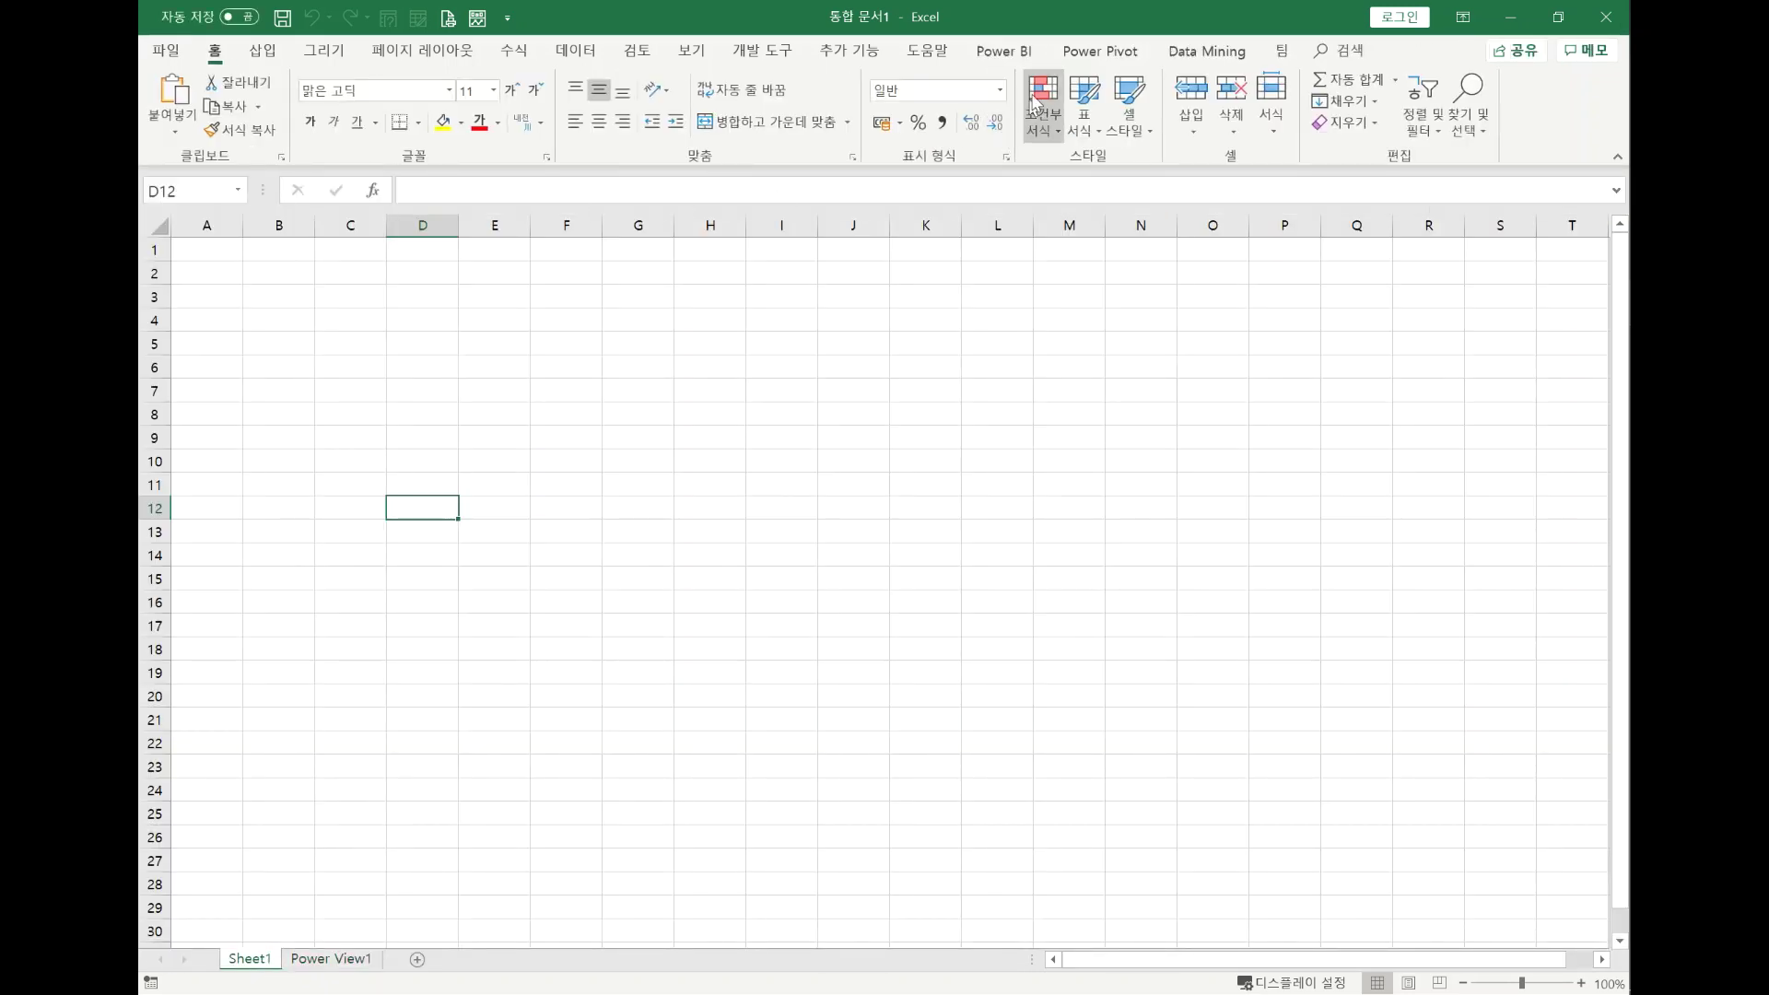
left_click(1099, 51)
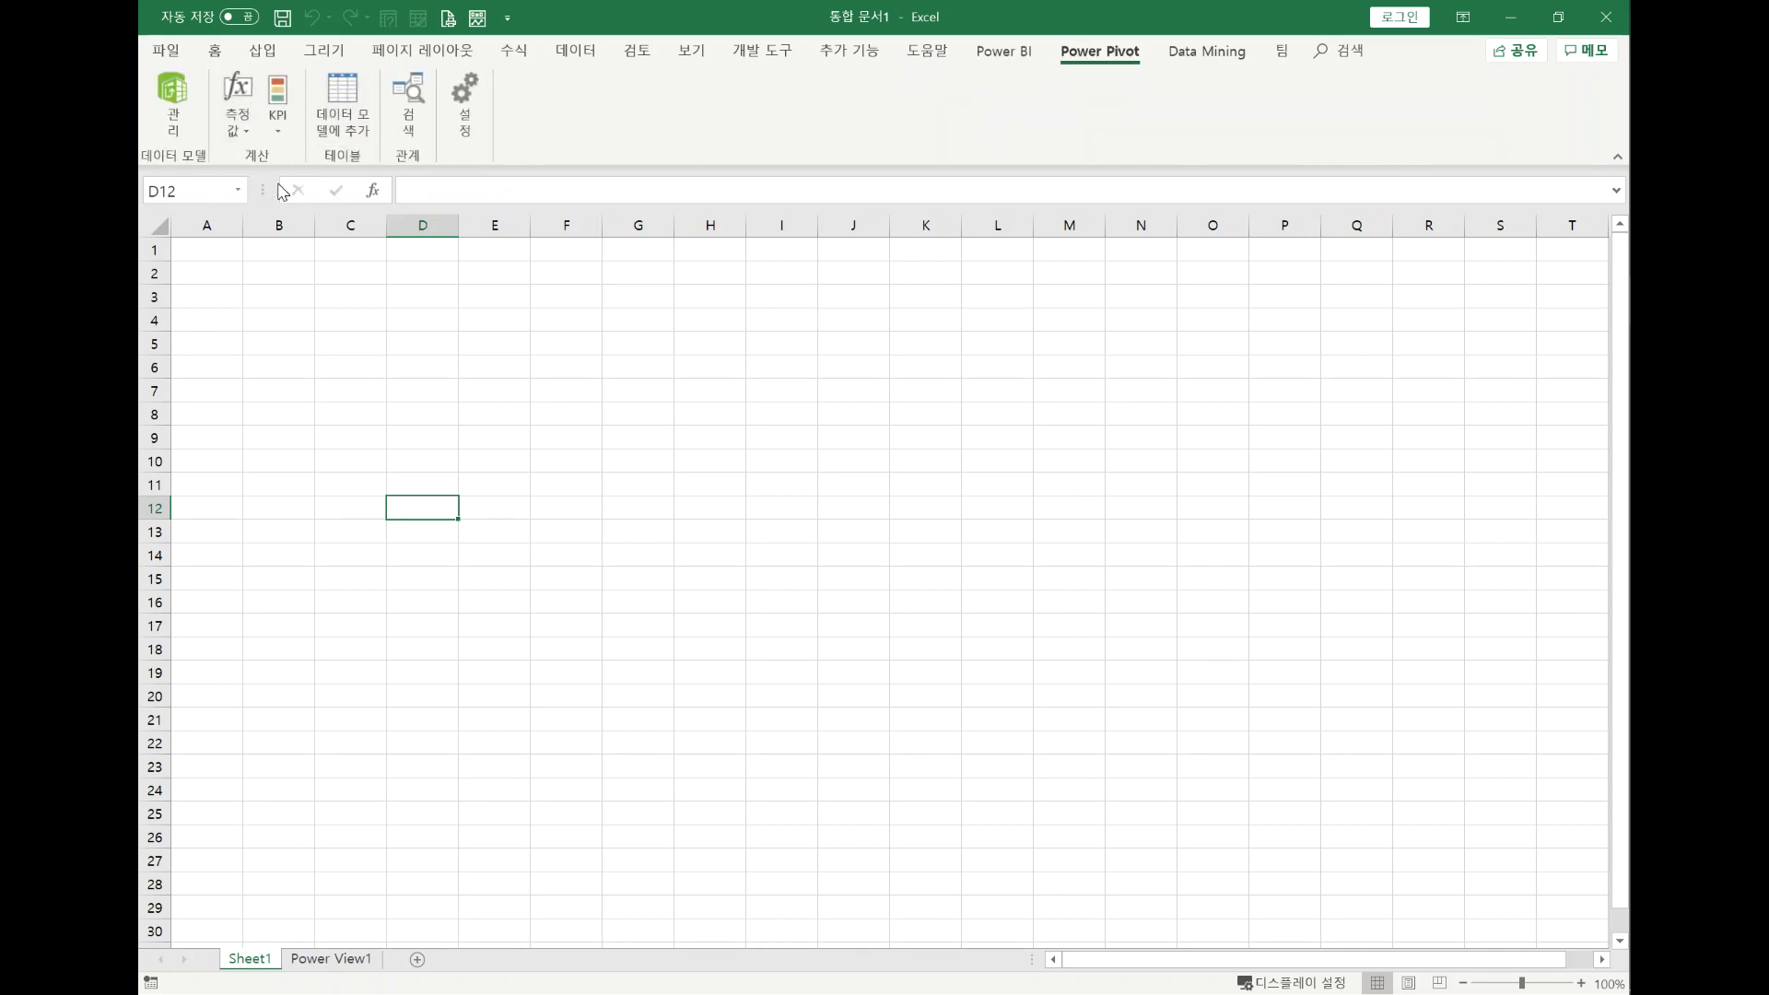
left_click(683, 404)
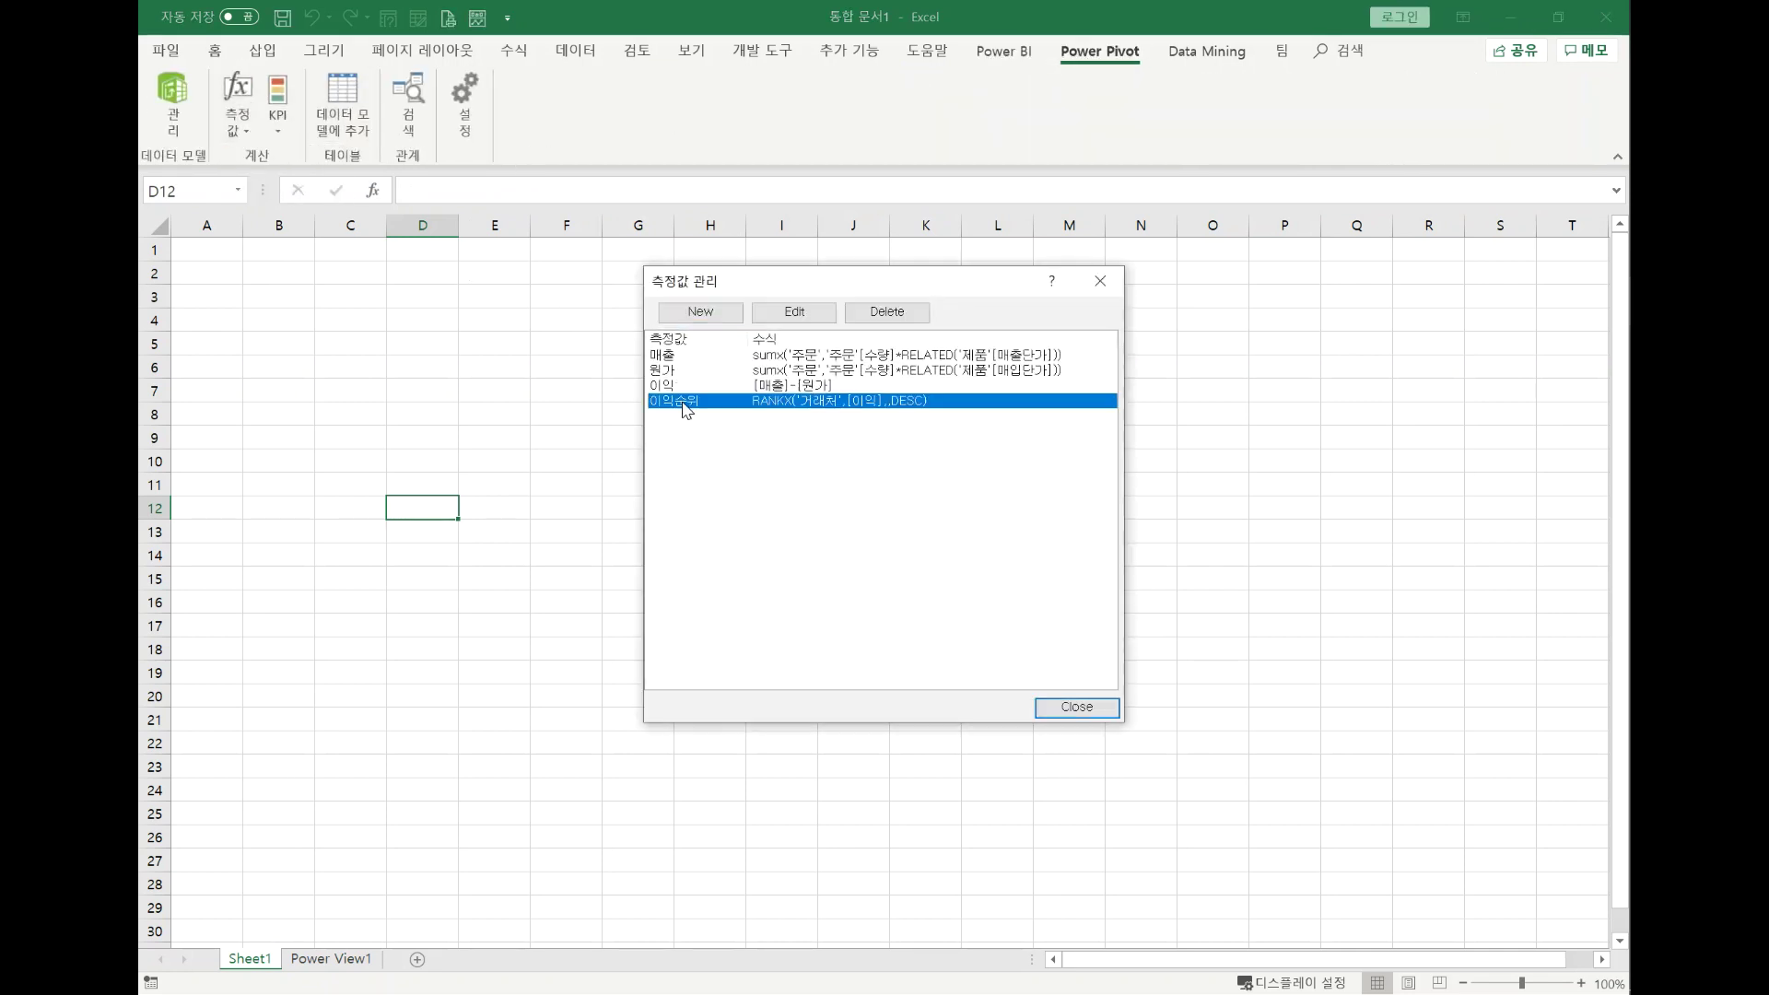
left_click(794, 311)
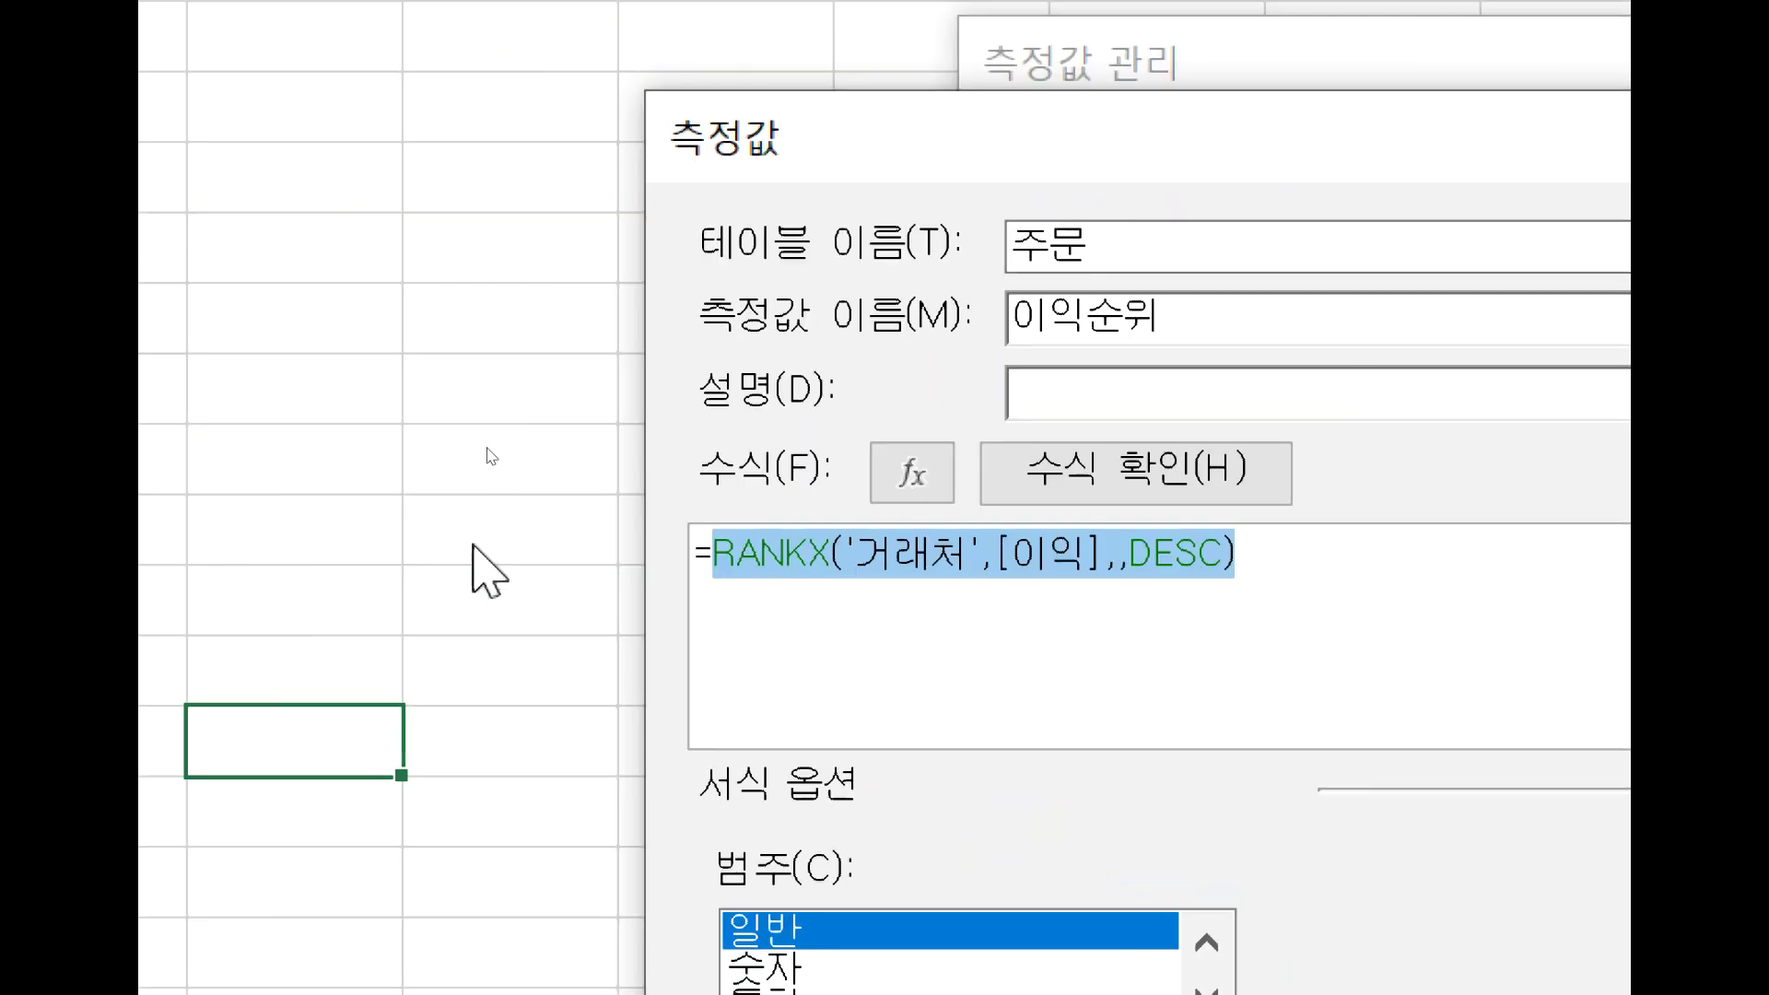
left_click(900, 557)
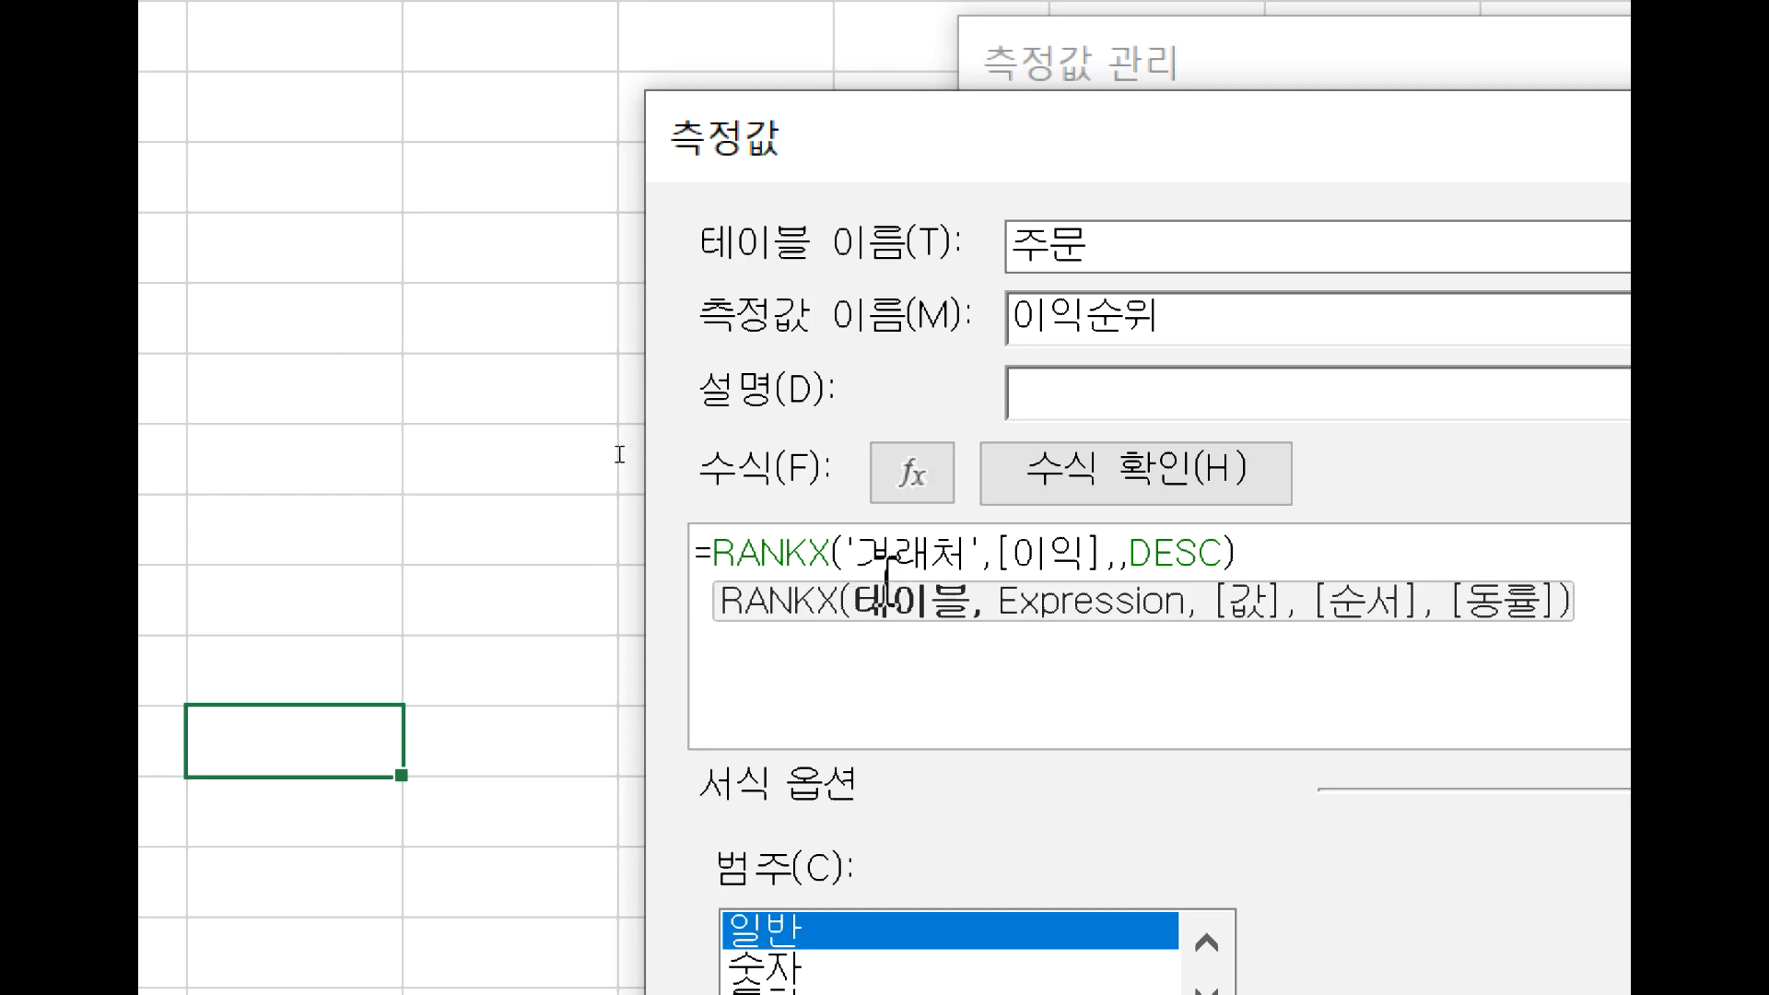
left_click(845, 557)
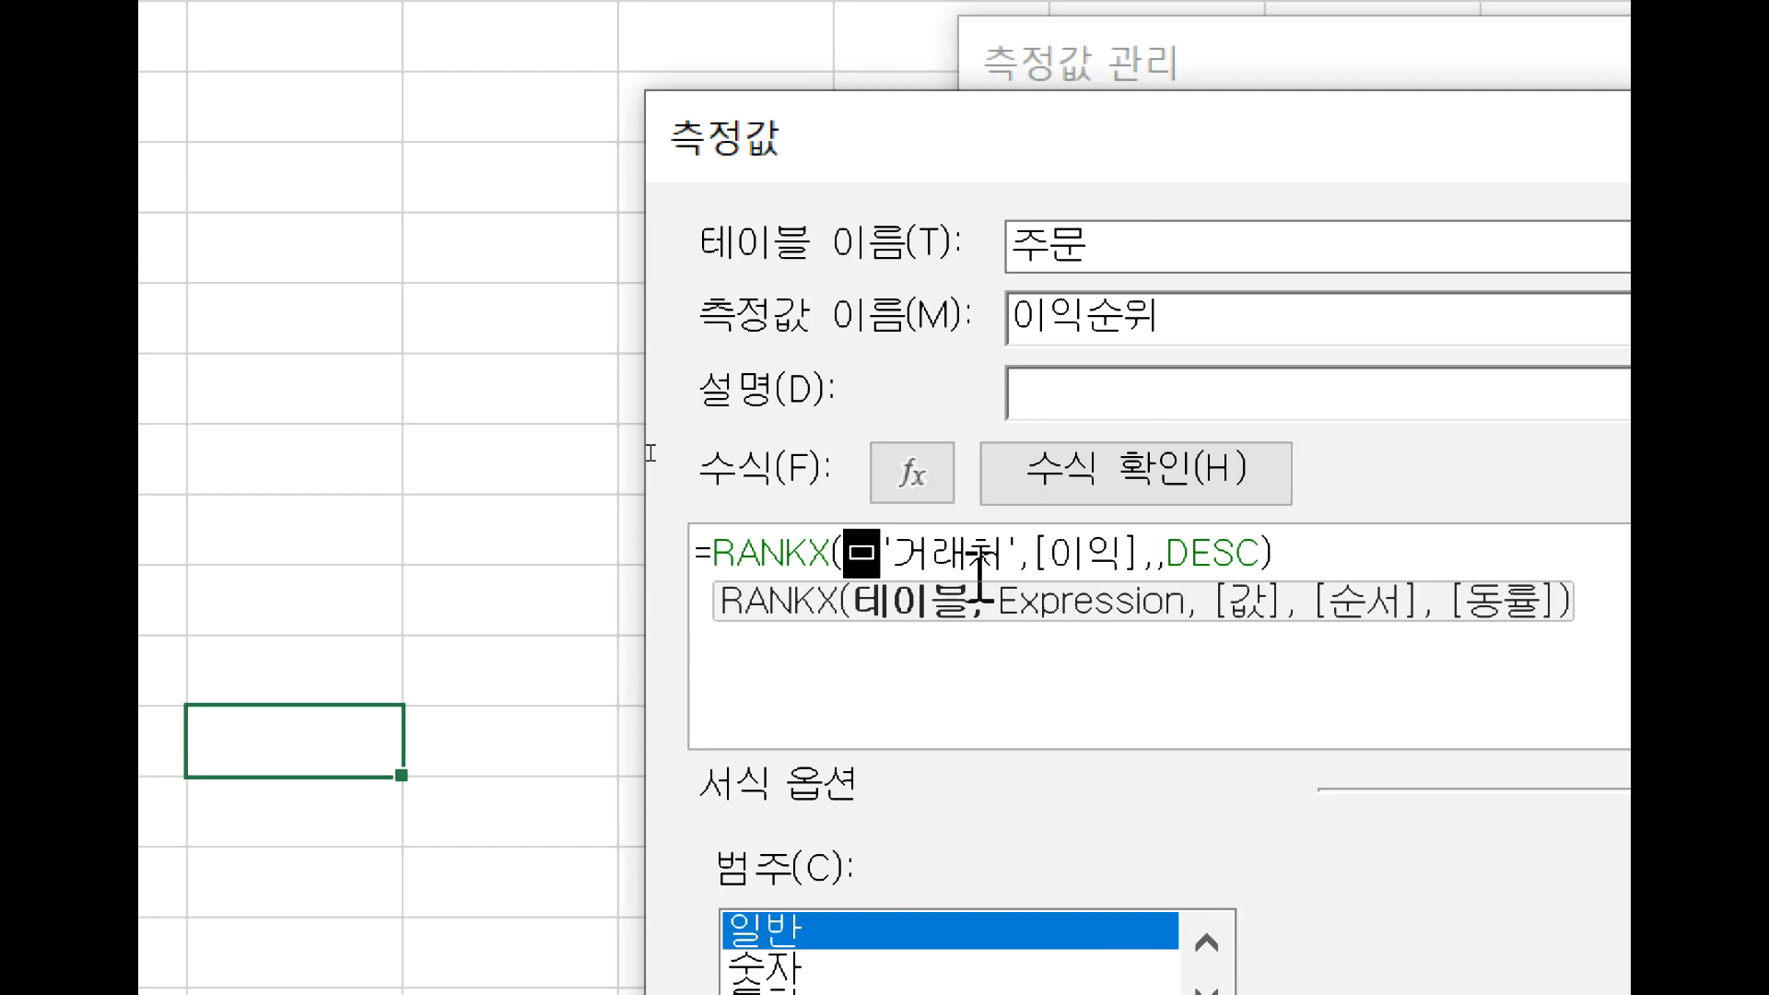
type("all(")
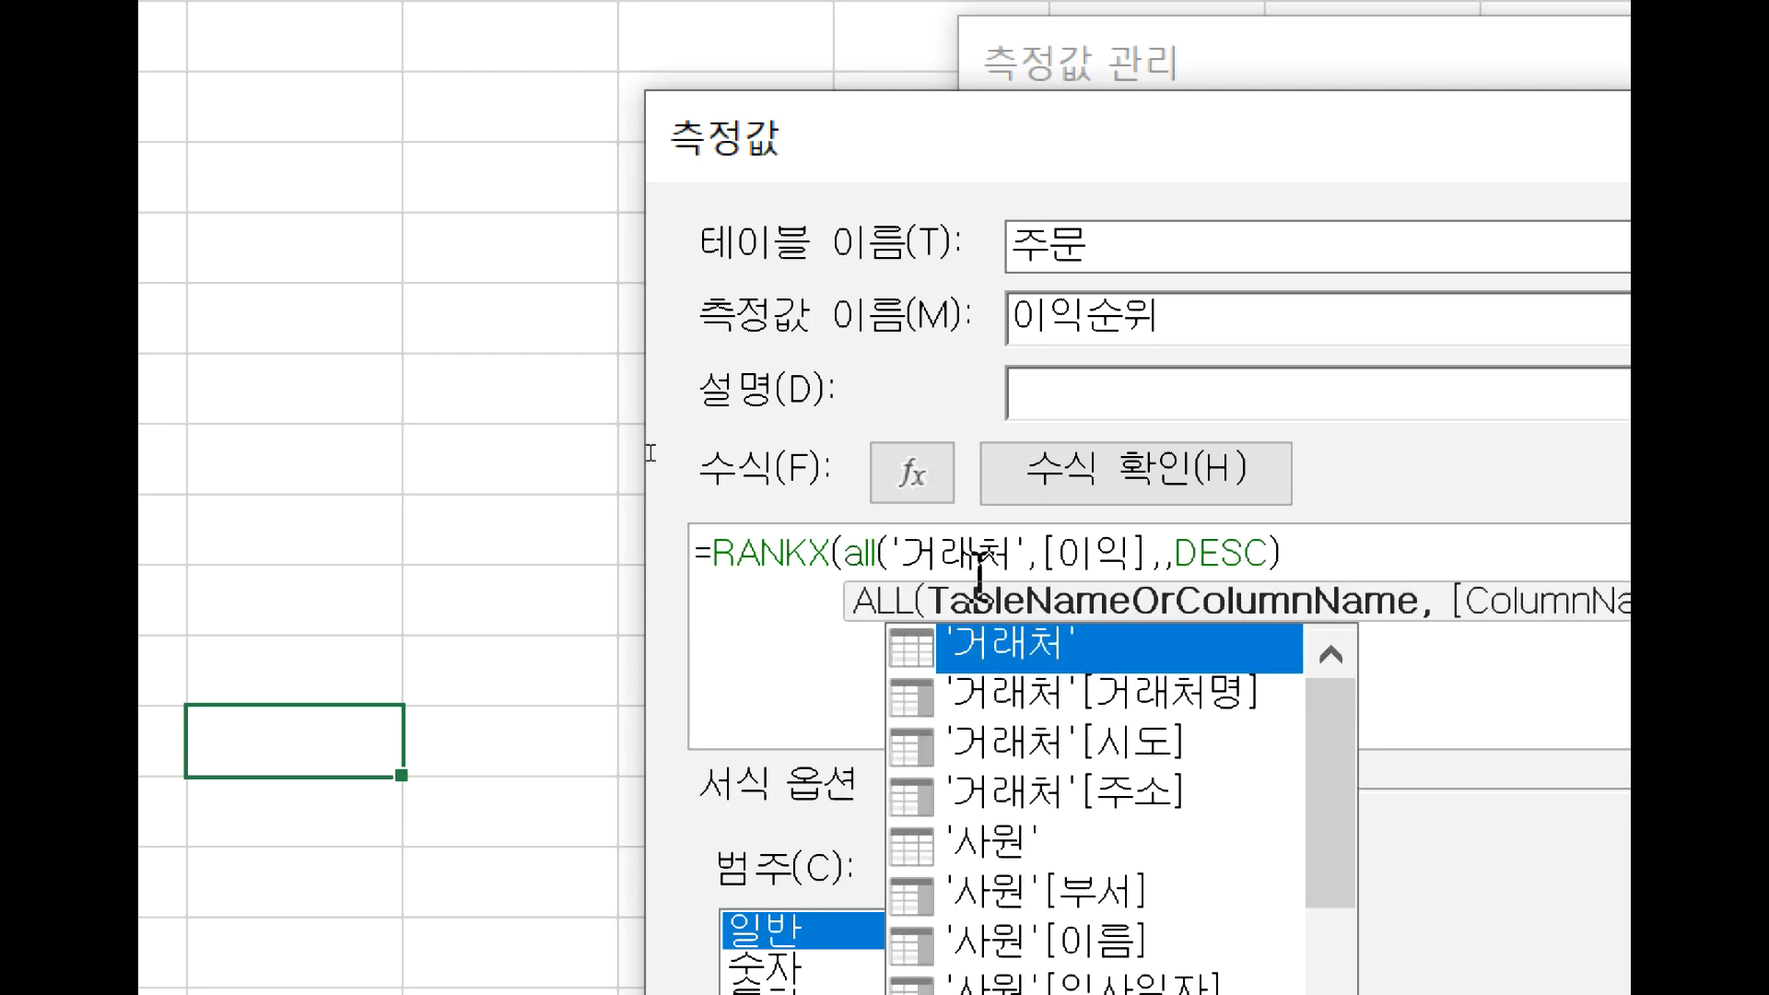
left_click(1025, 558)
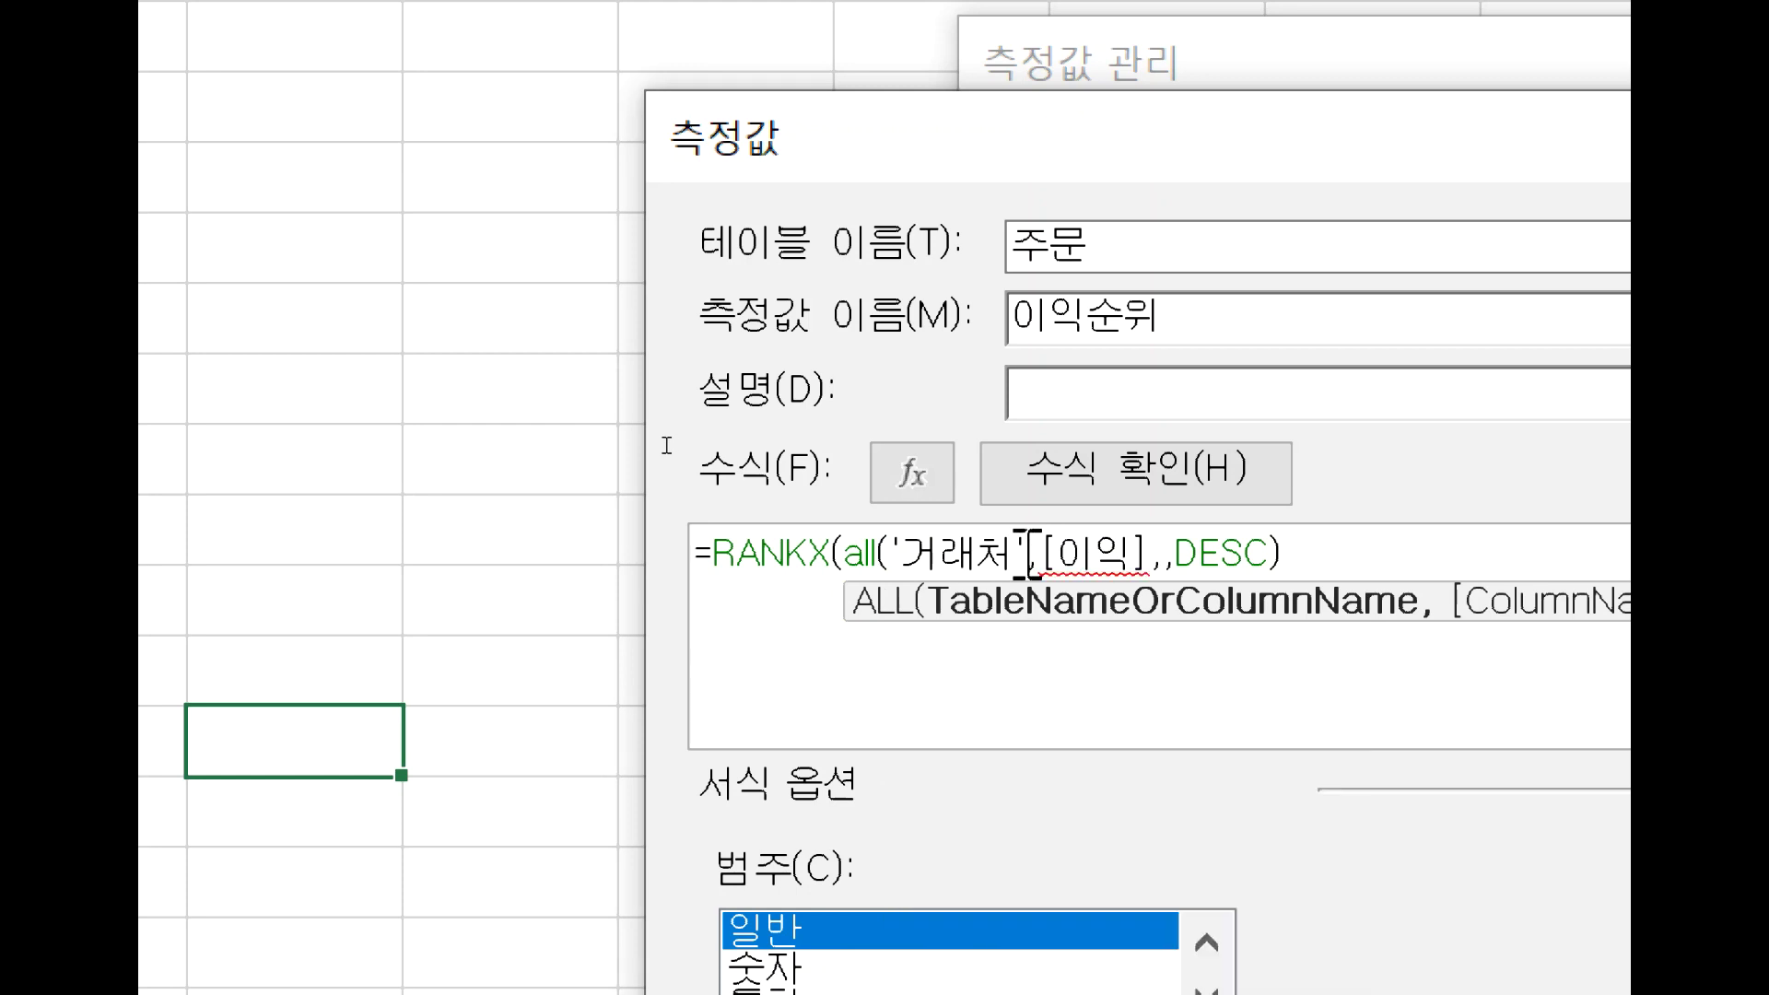
type(")")
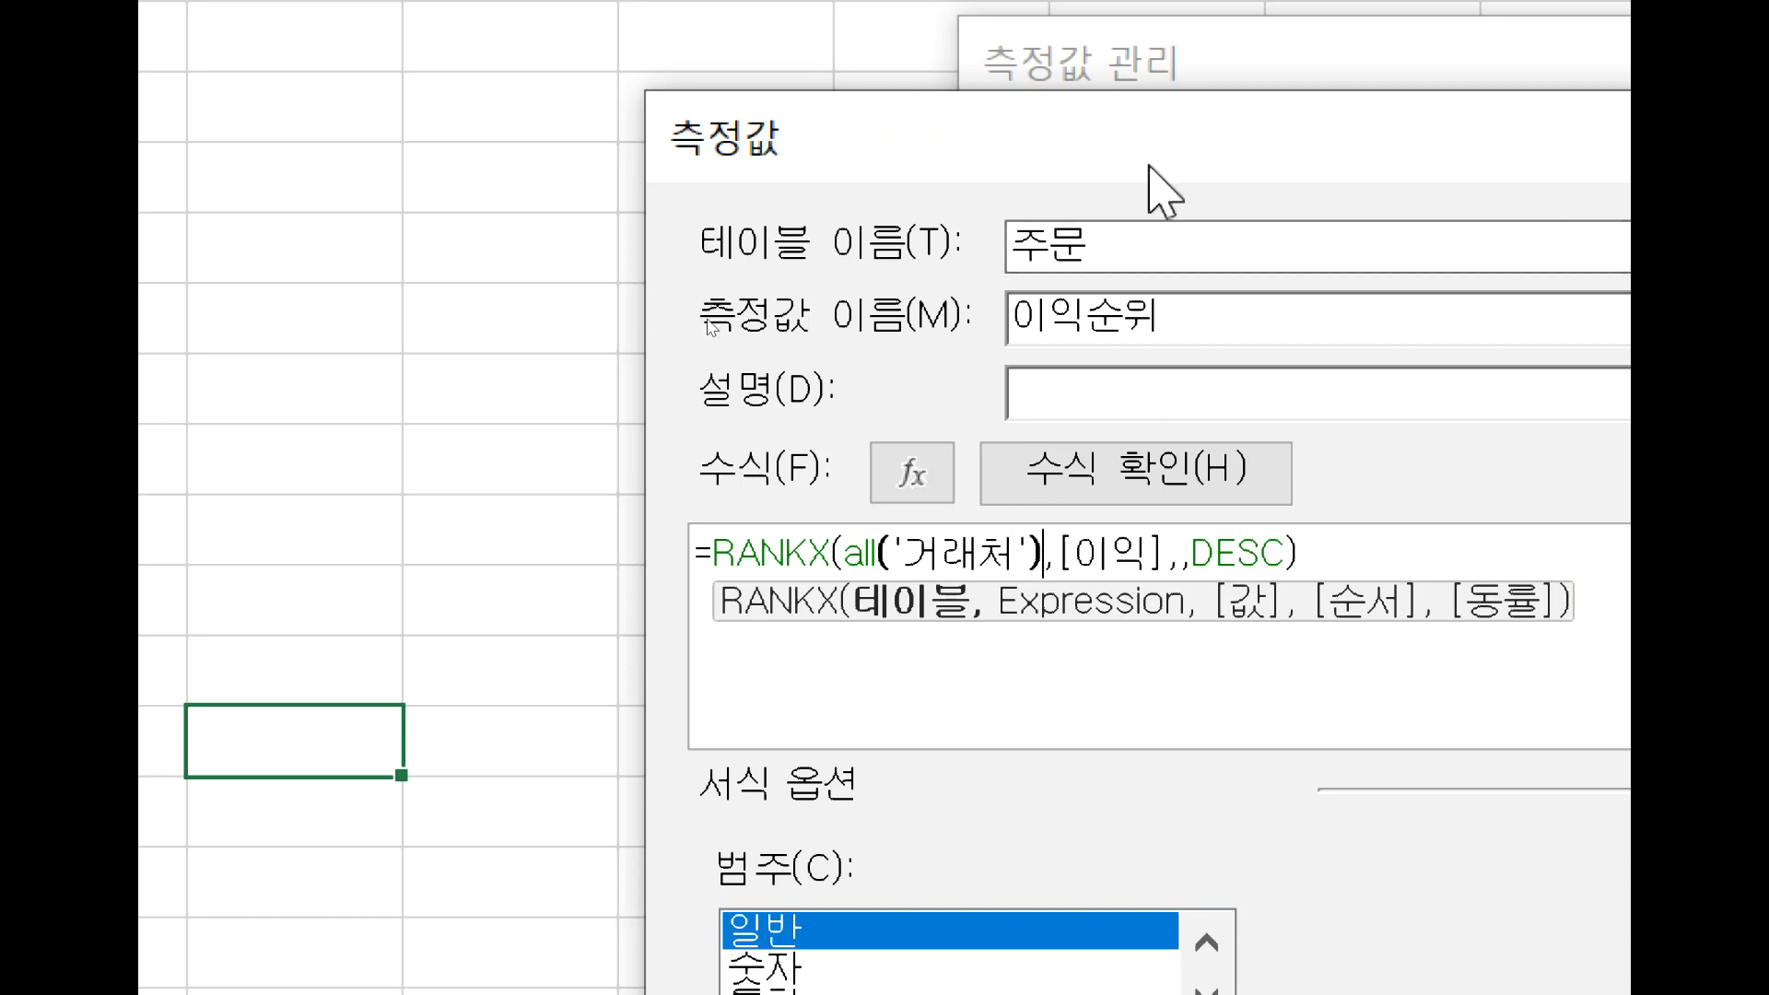
left_click_drag(1143, 173, 803, 157)
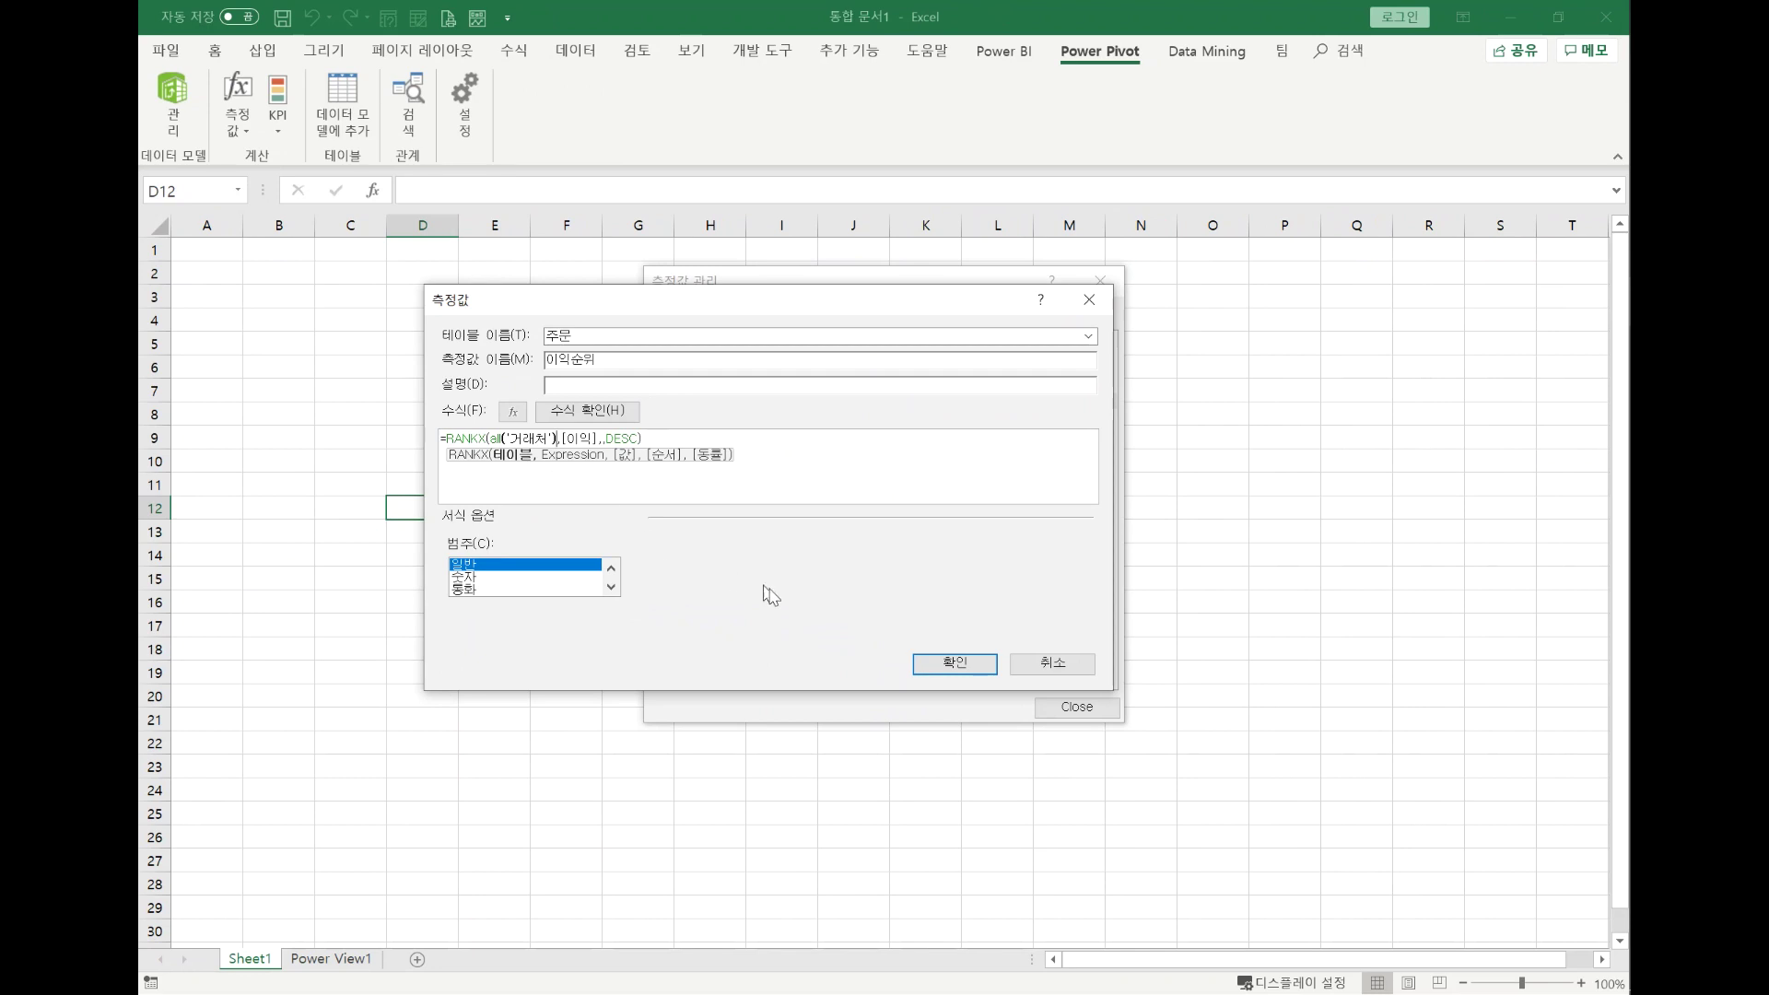
left_click(938, 660)
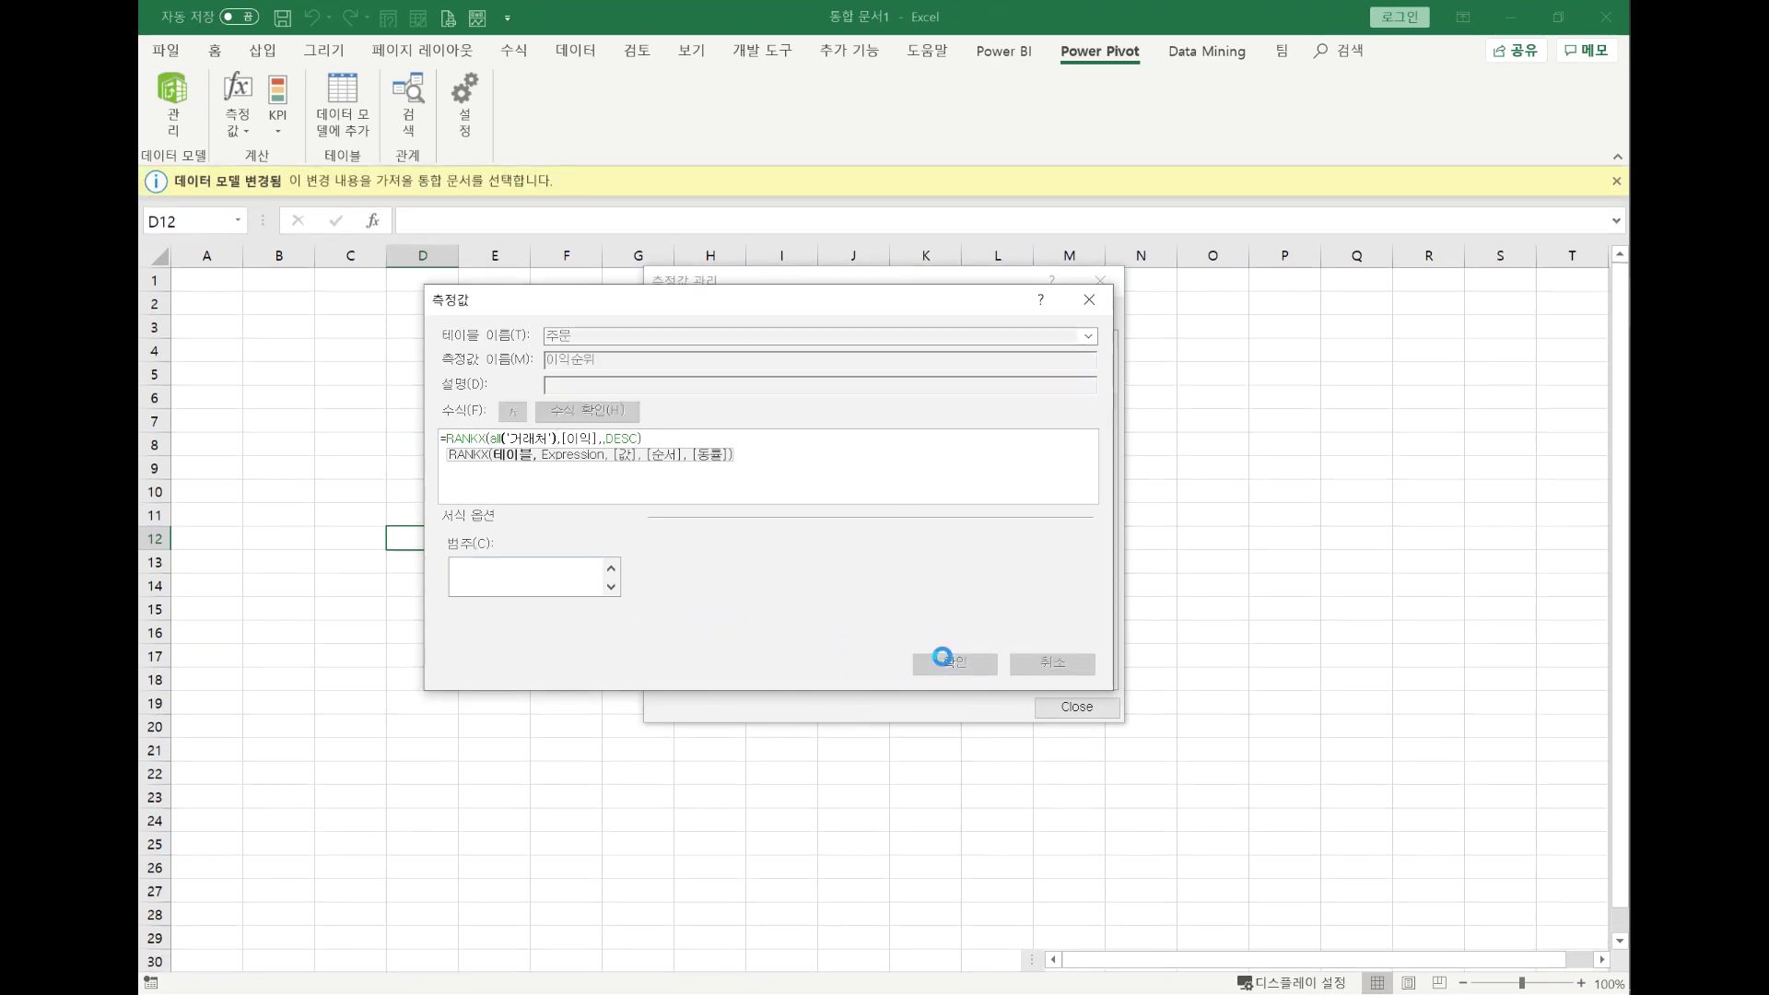
left_click(1097, 710)
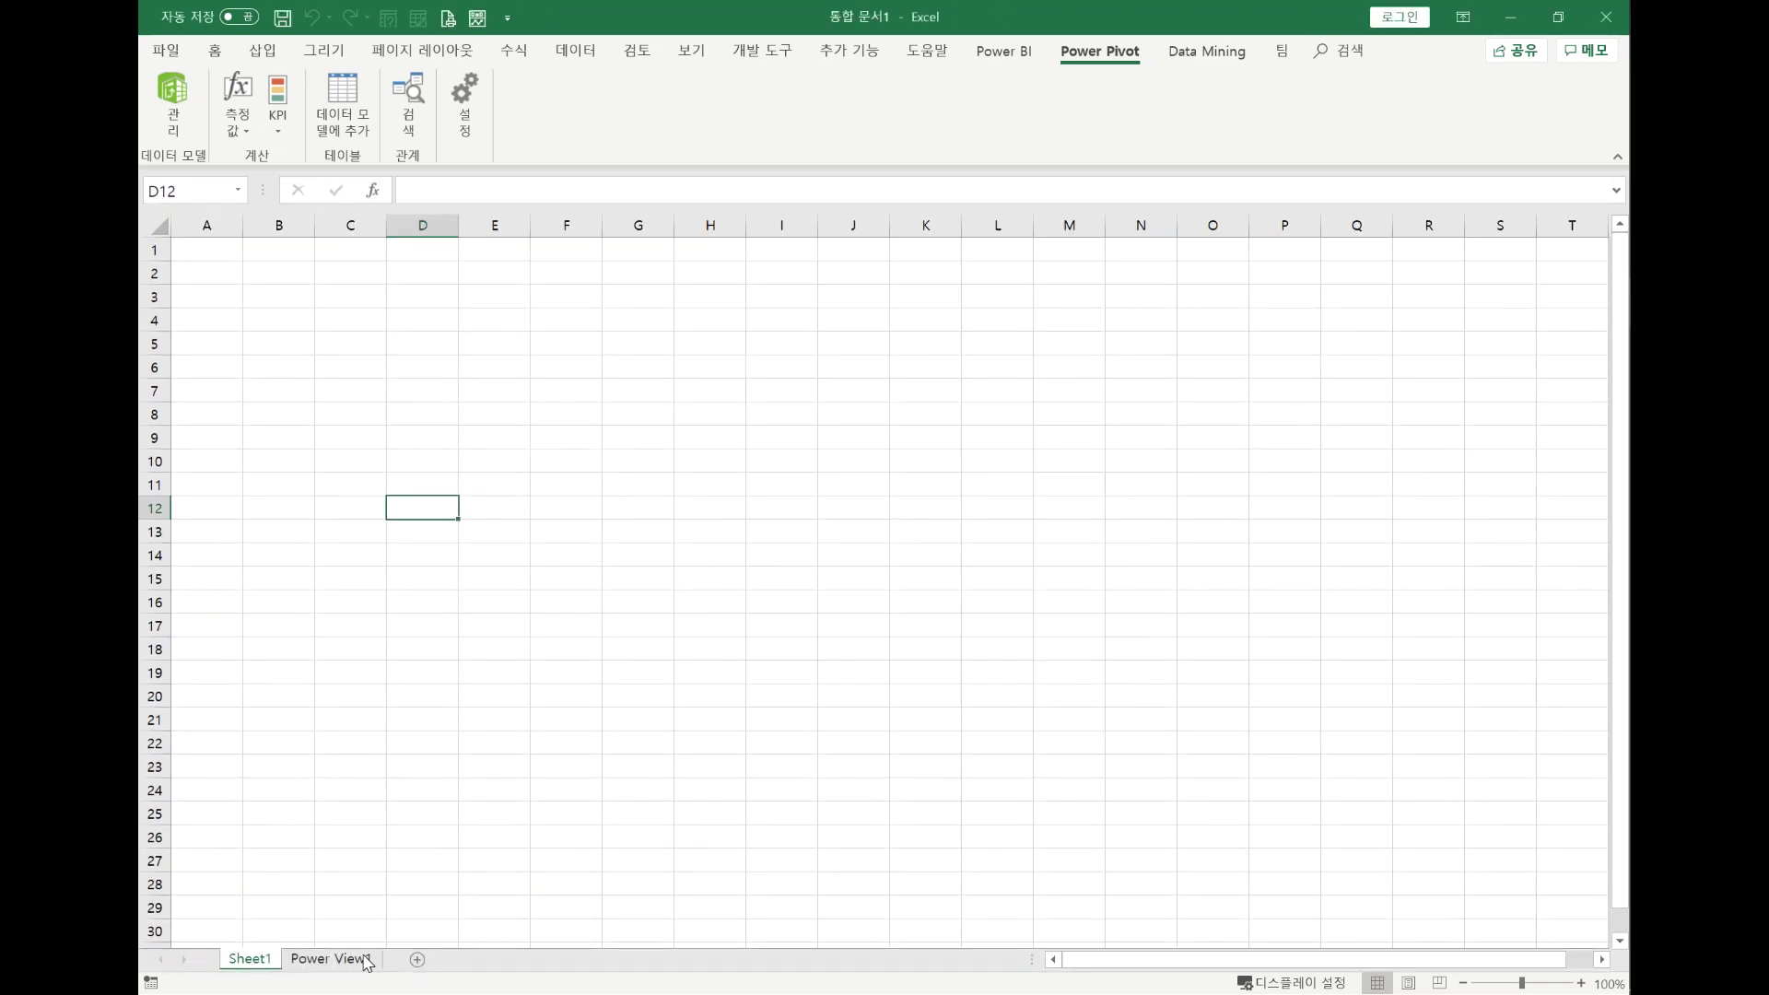
- Sort the Power View customer table by 이익순위 in ascending order and enlarge the table
left_click(362, 958)
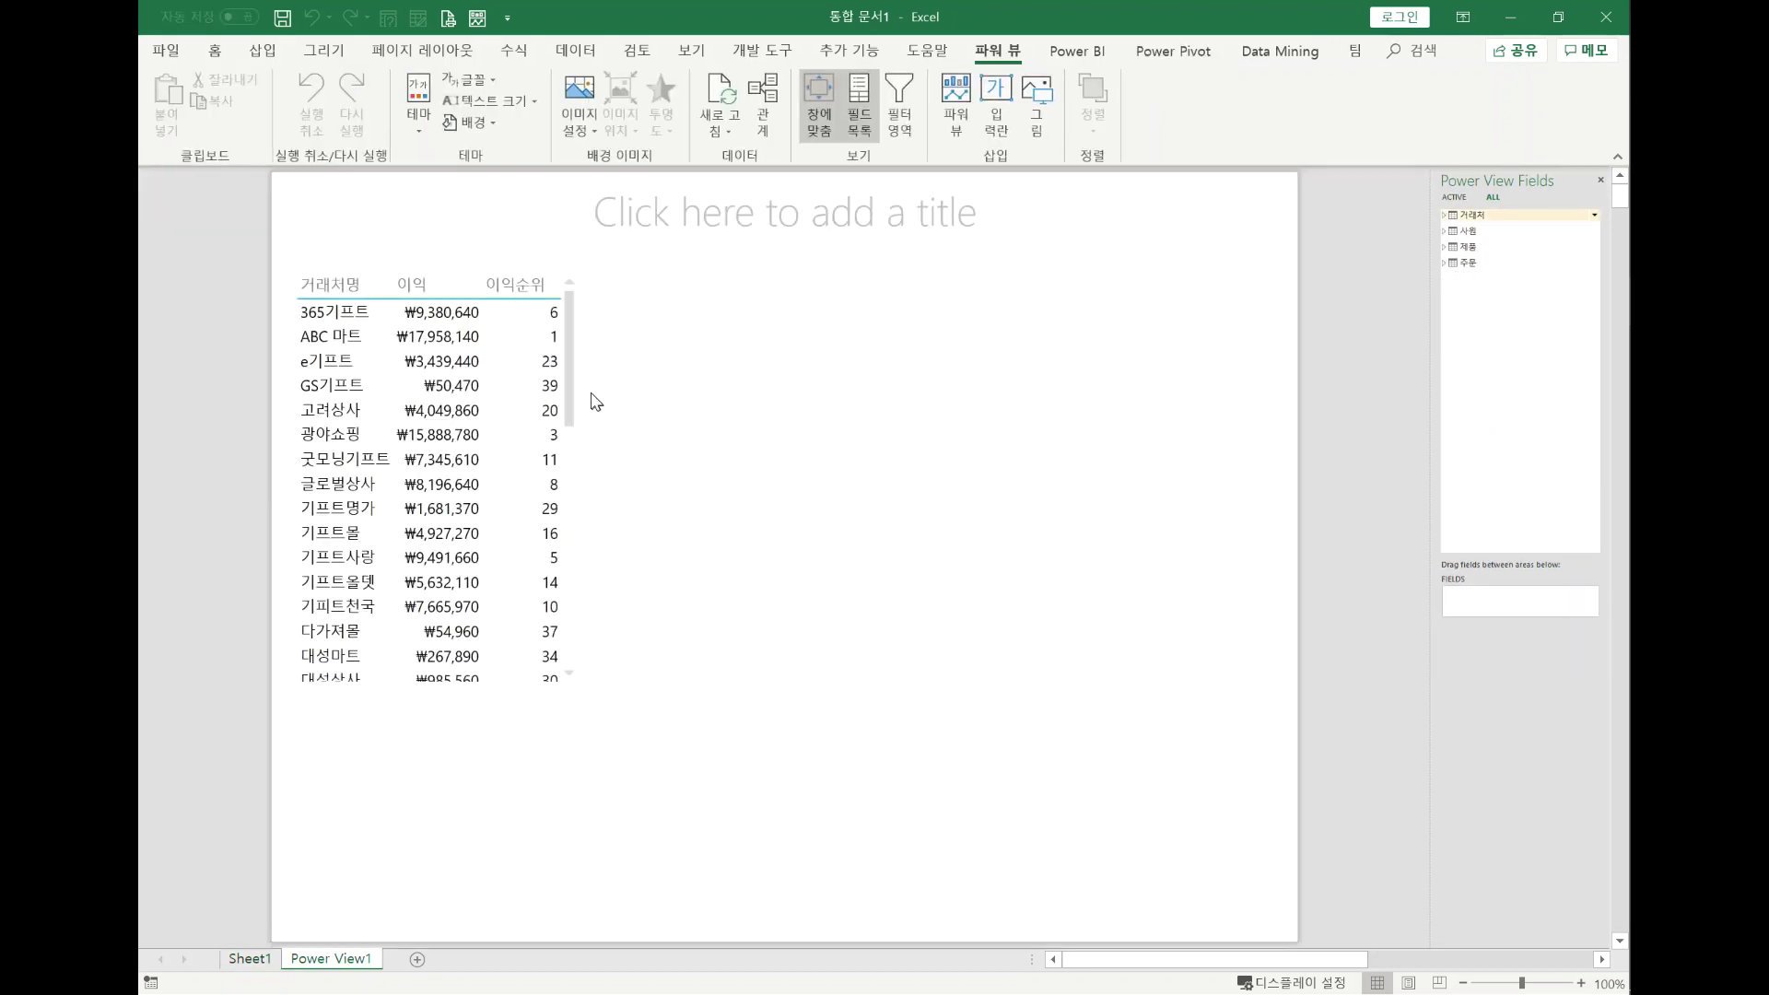
left_click(549, 290)
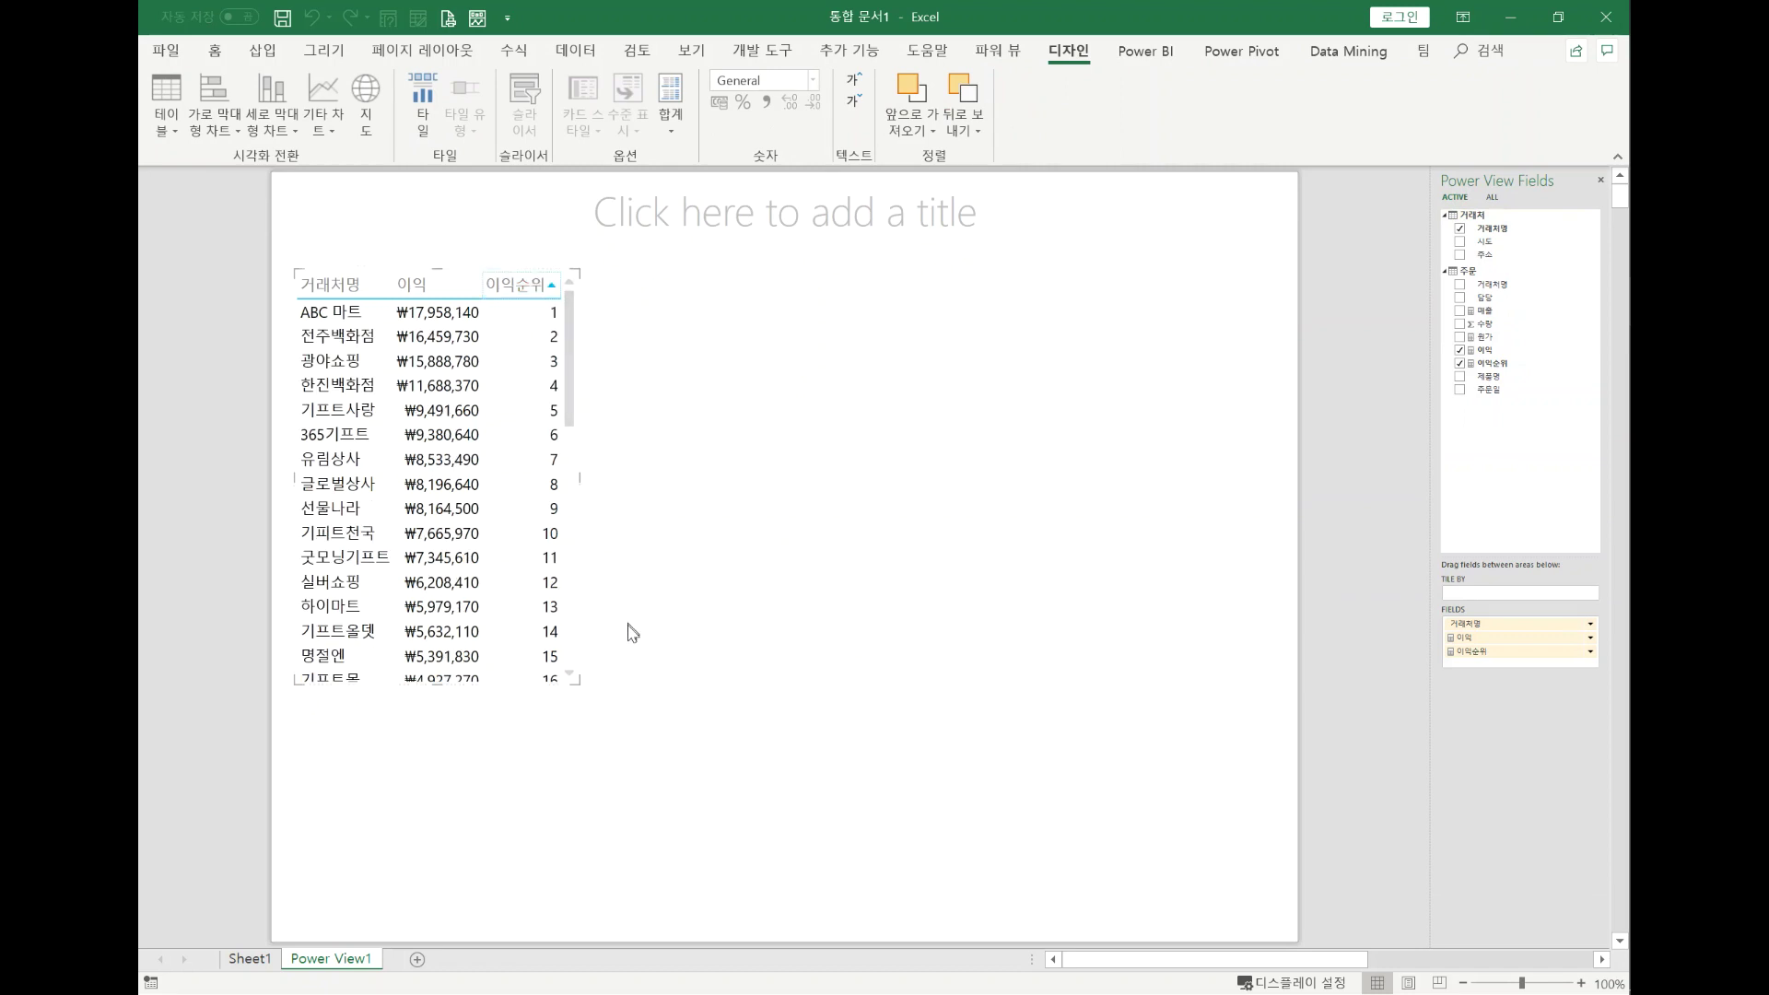
left_click_drag(574, 680, 658, 722)
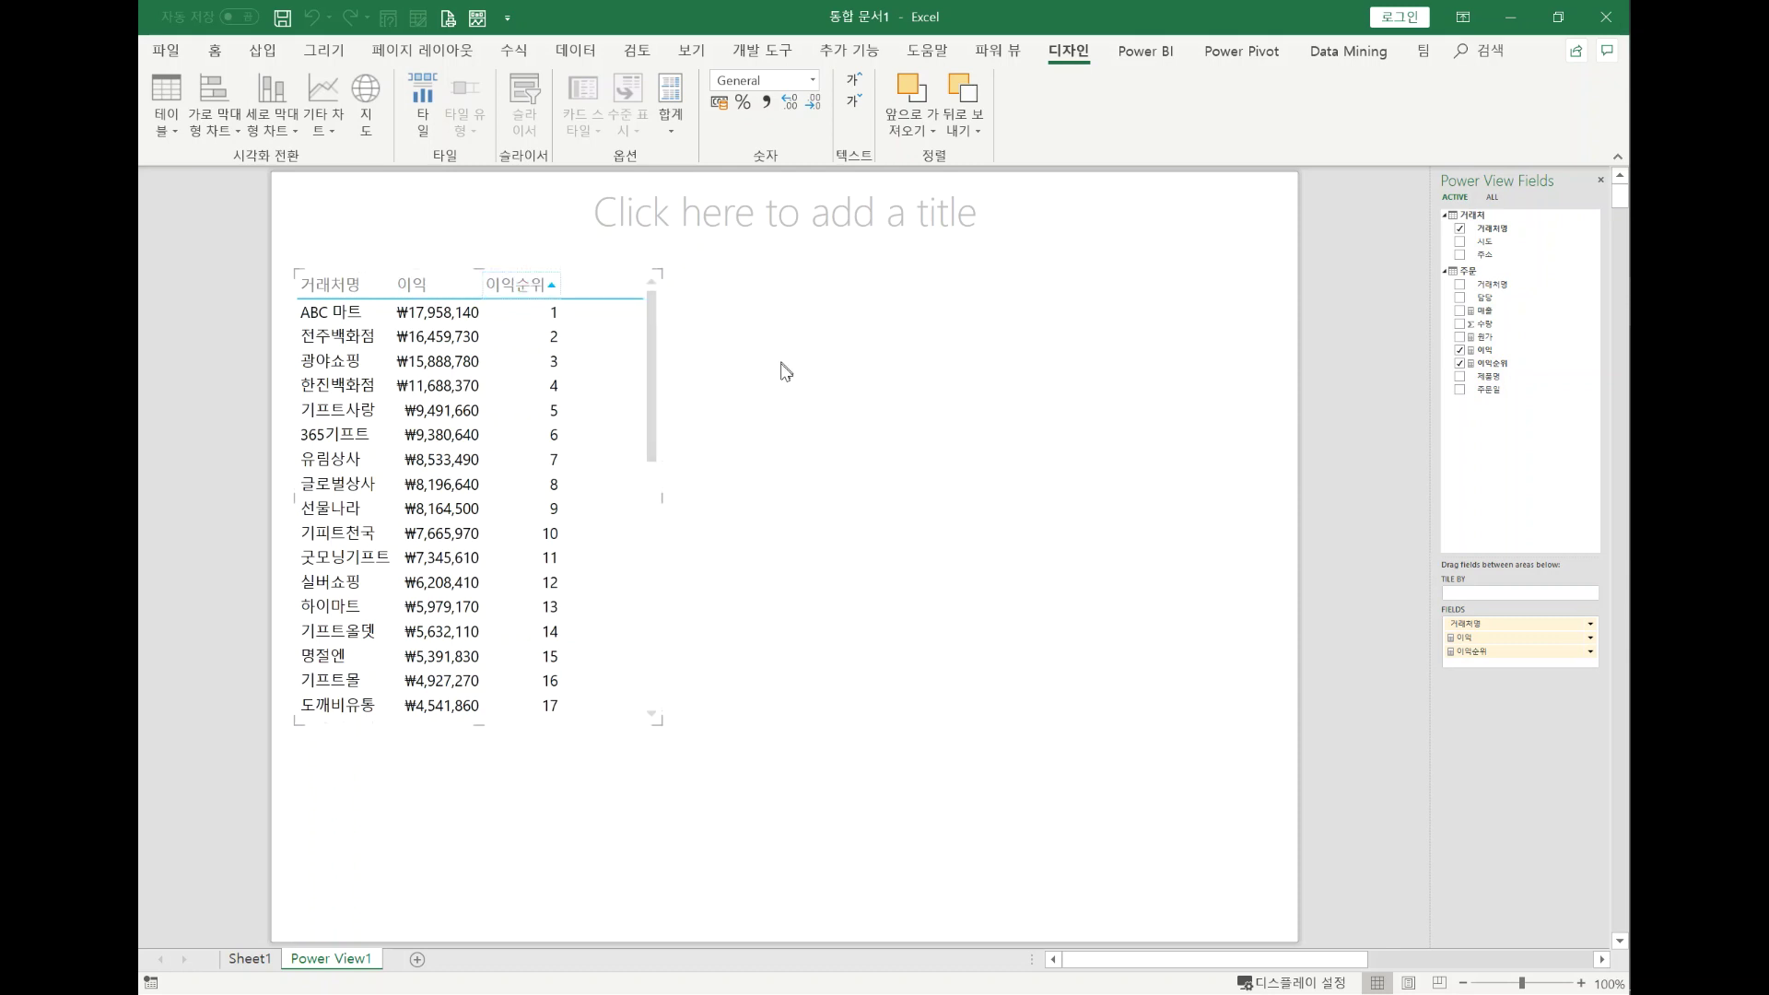
- Examine the 이익순위 measure and its full formula in the Power Pivot data model, and return to the workbook
left_click(241, 961)
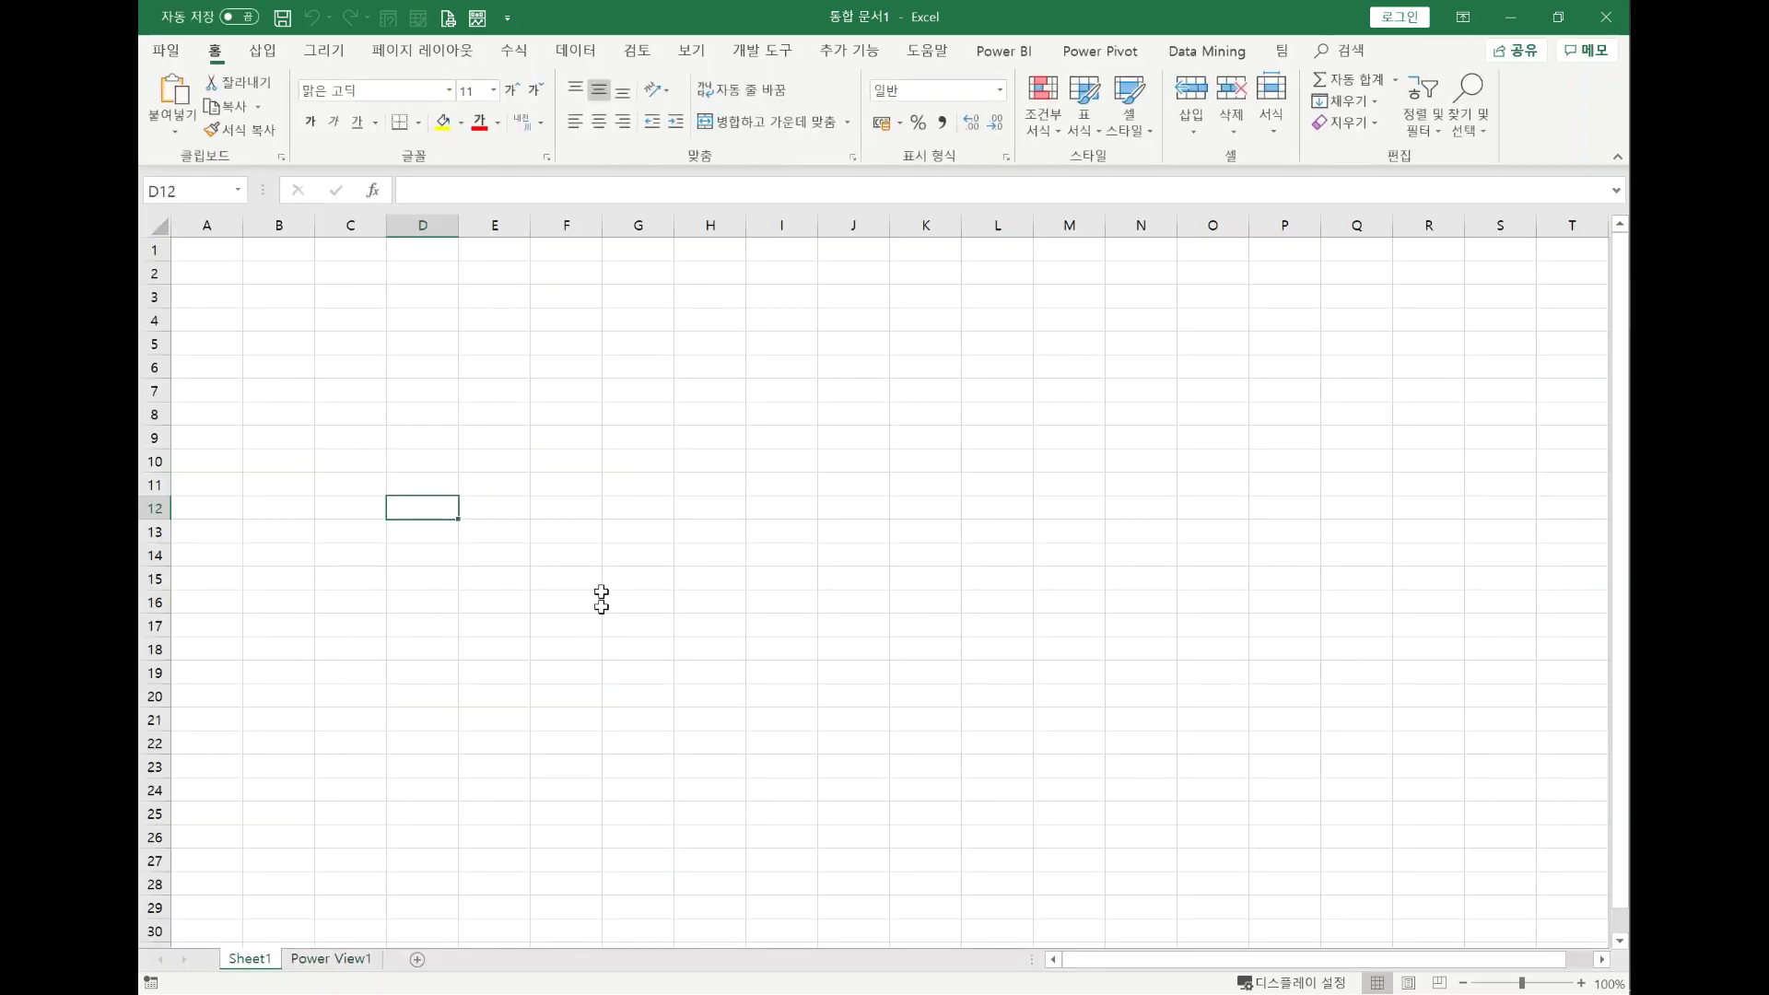
left_click(1080, 56)
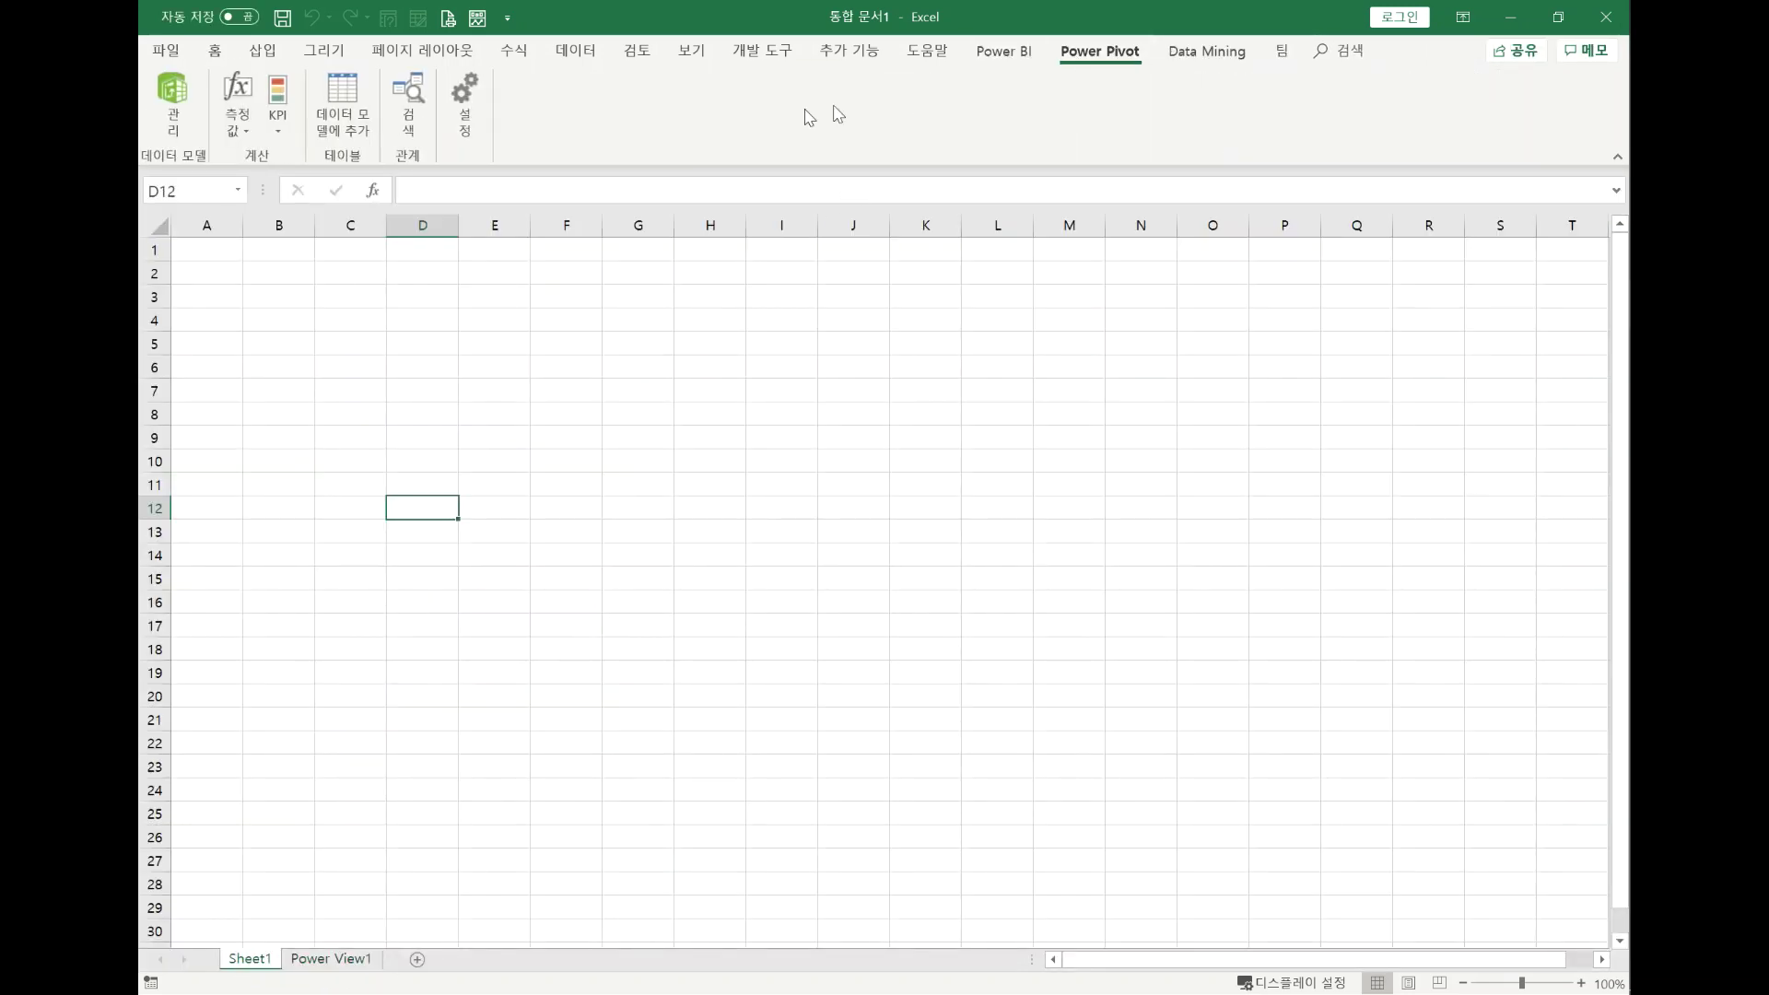
left_click(171, 106)
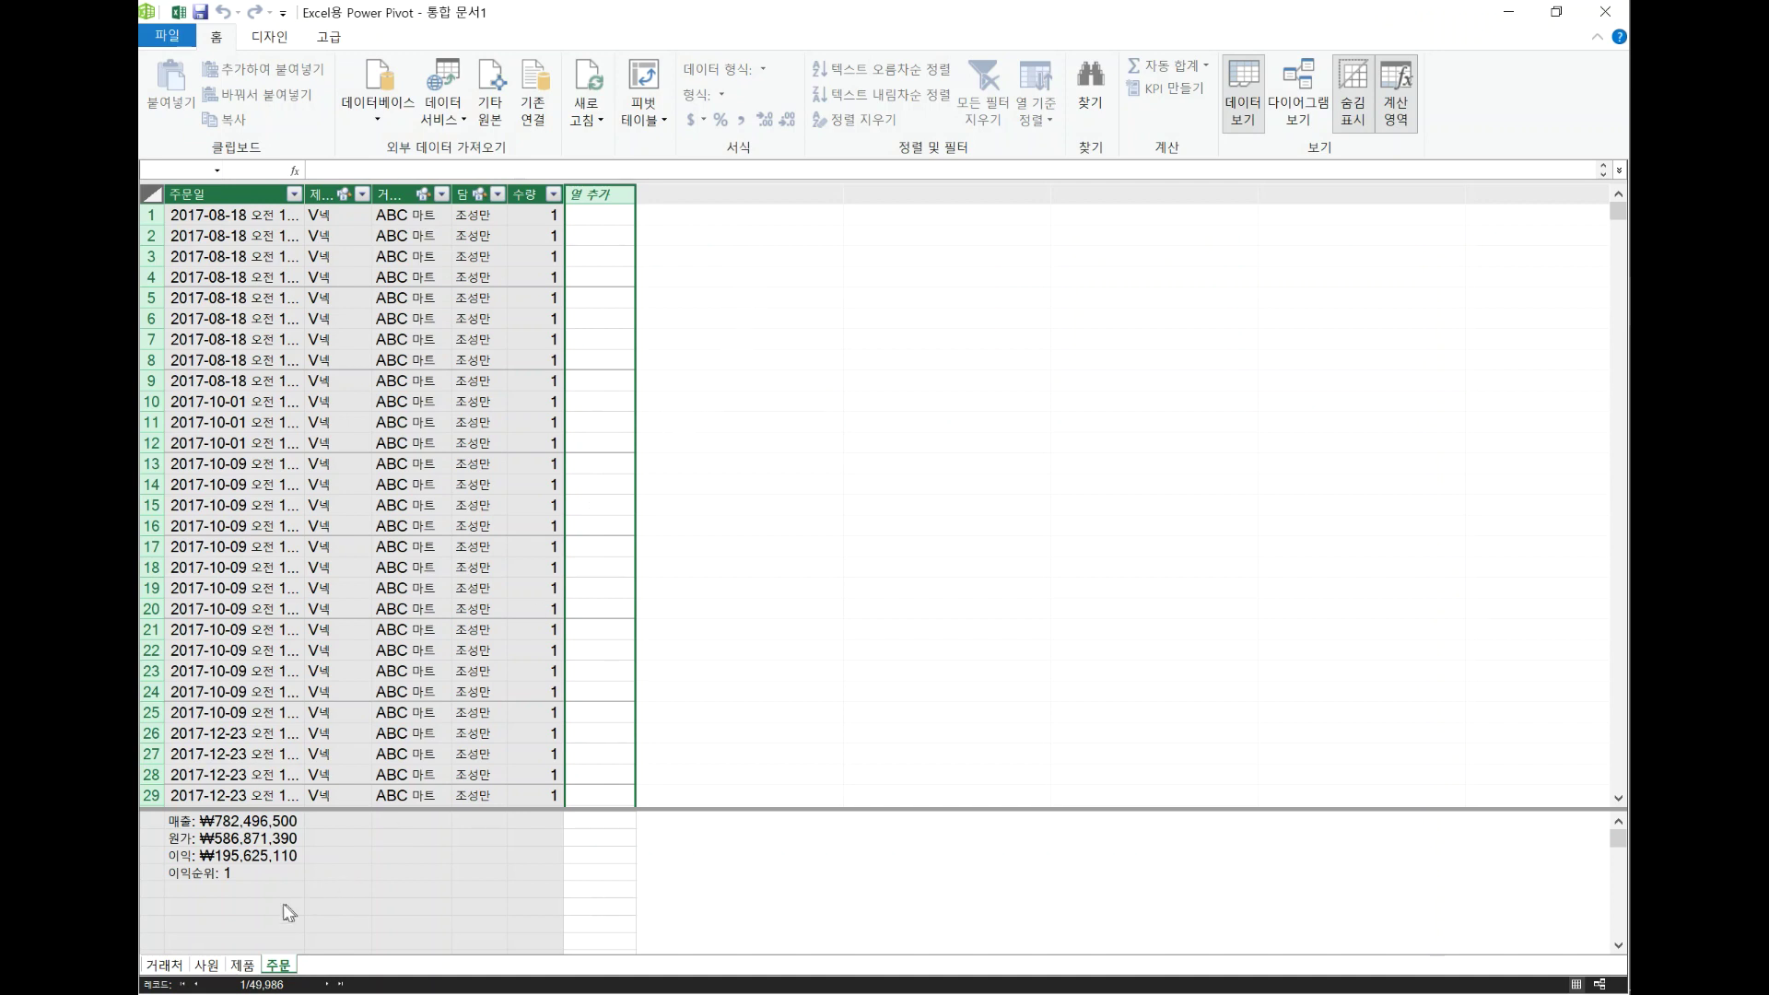
left_click(245, 879)
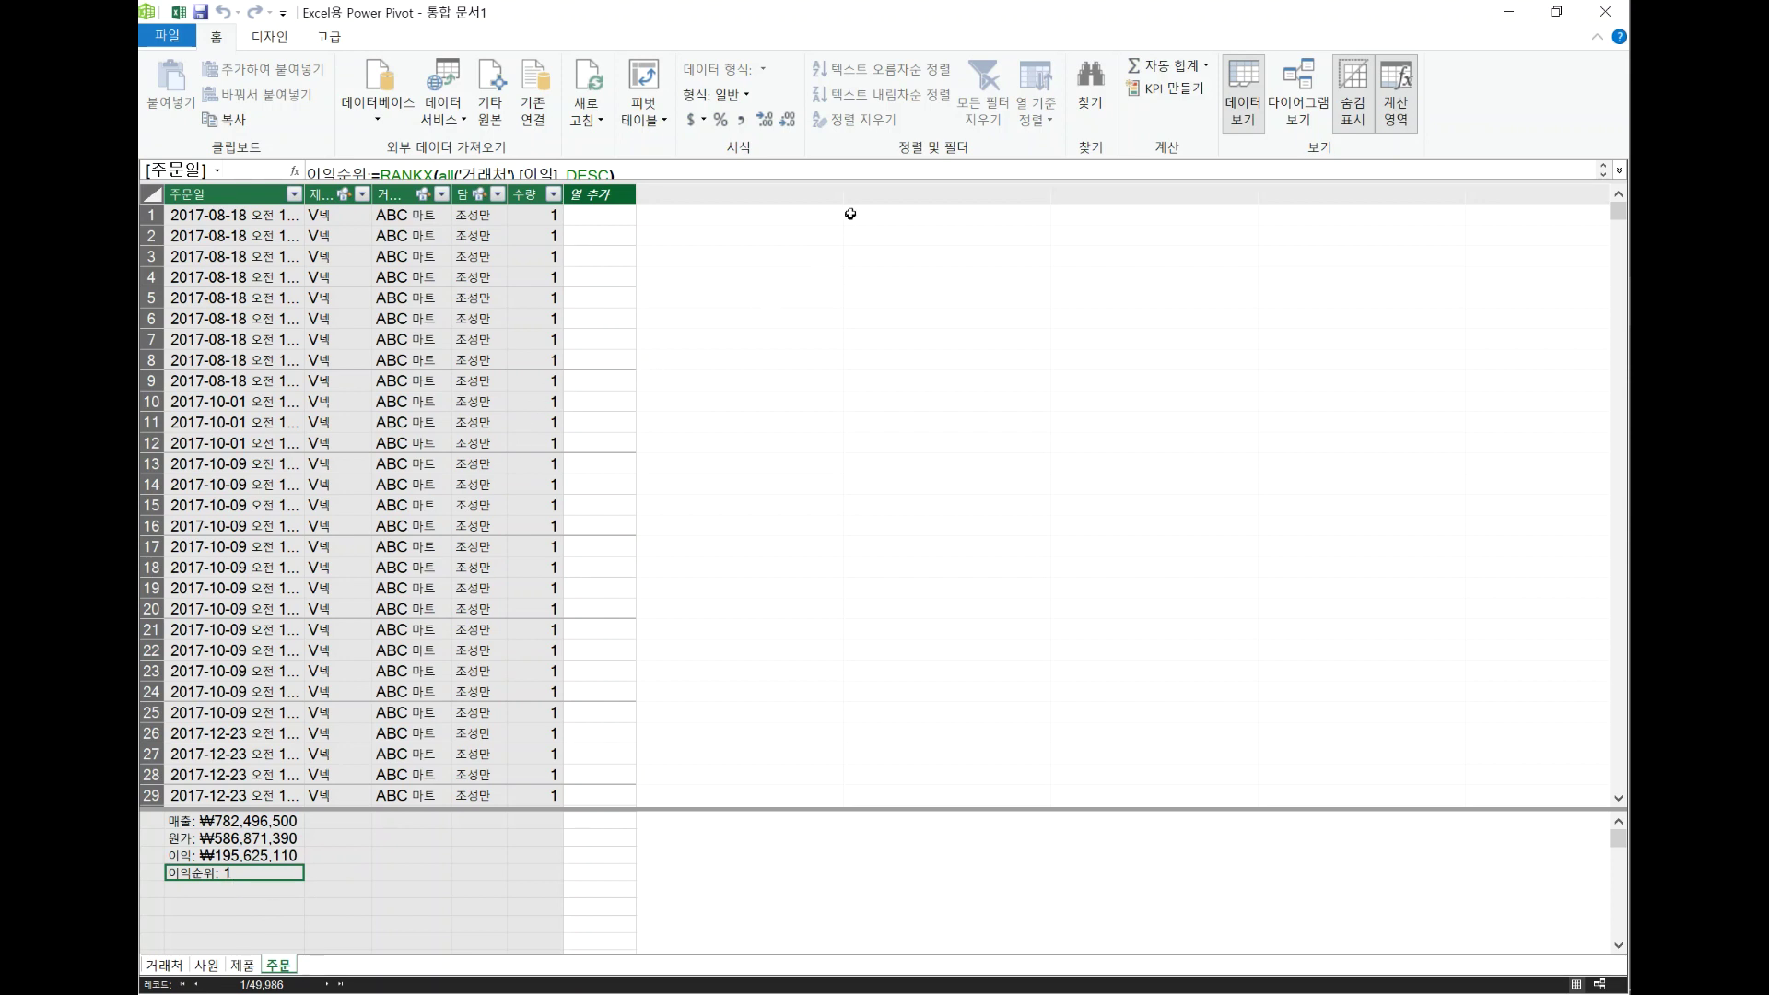
left_click_drag(865, 181, 865, 263)
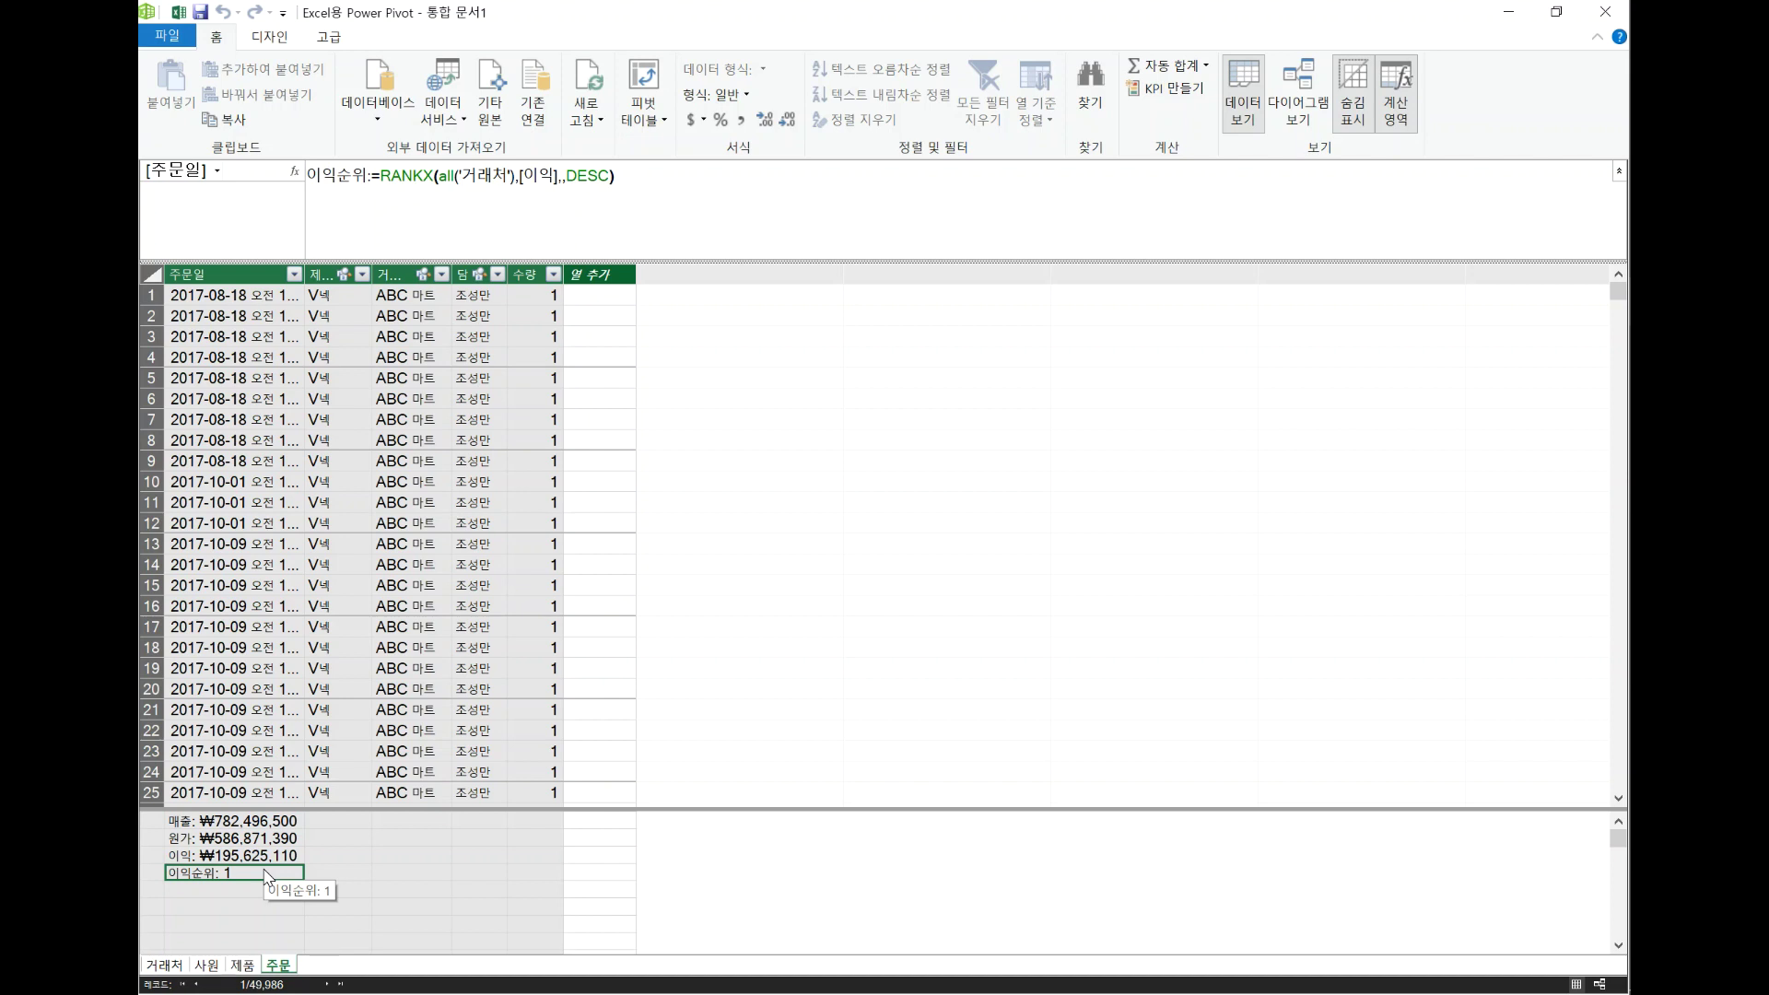
left_click(178, 12)
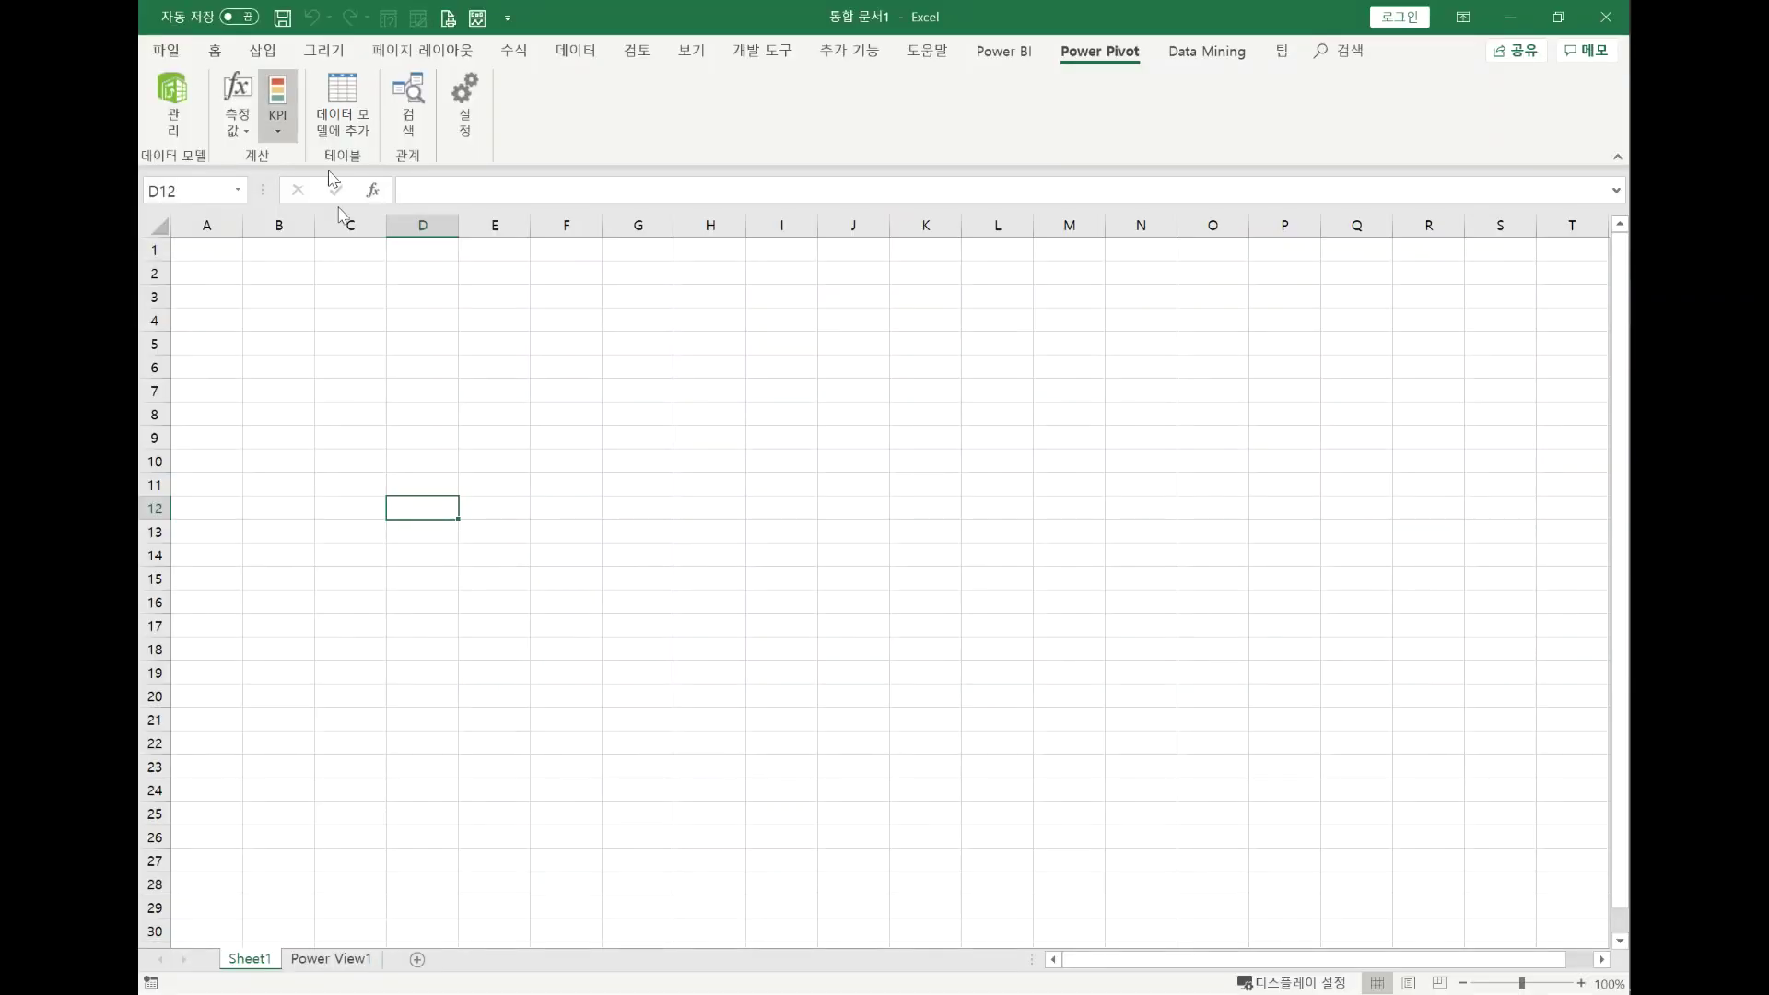
- Remove 이익순위, 거래처명 and 이익 from the Power View table, leaving the report empty
left_click(321, 960)
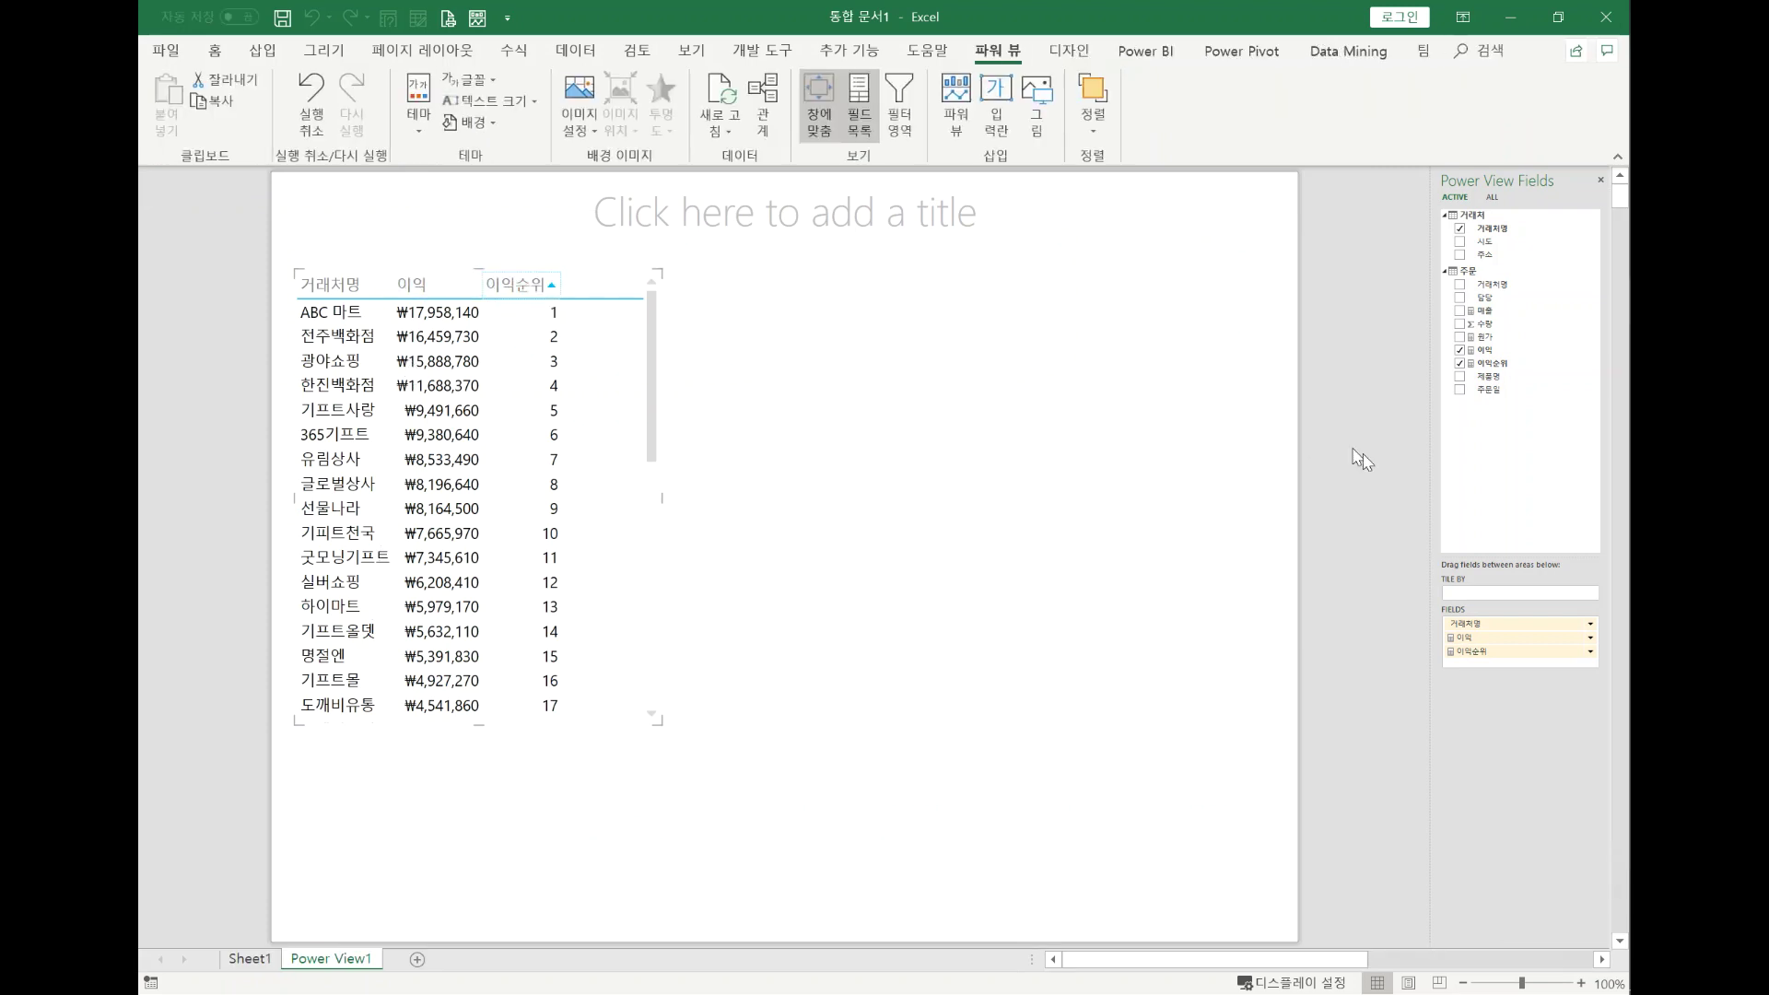
left_click_drag(1529, 650, 1552, 474)
left_click_drag(1522, 627, 1523, 512)
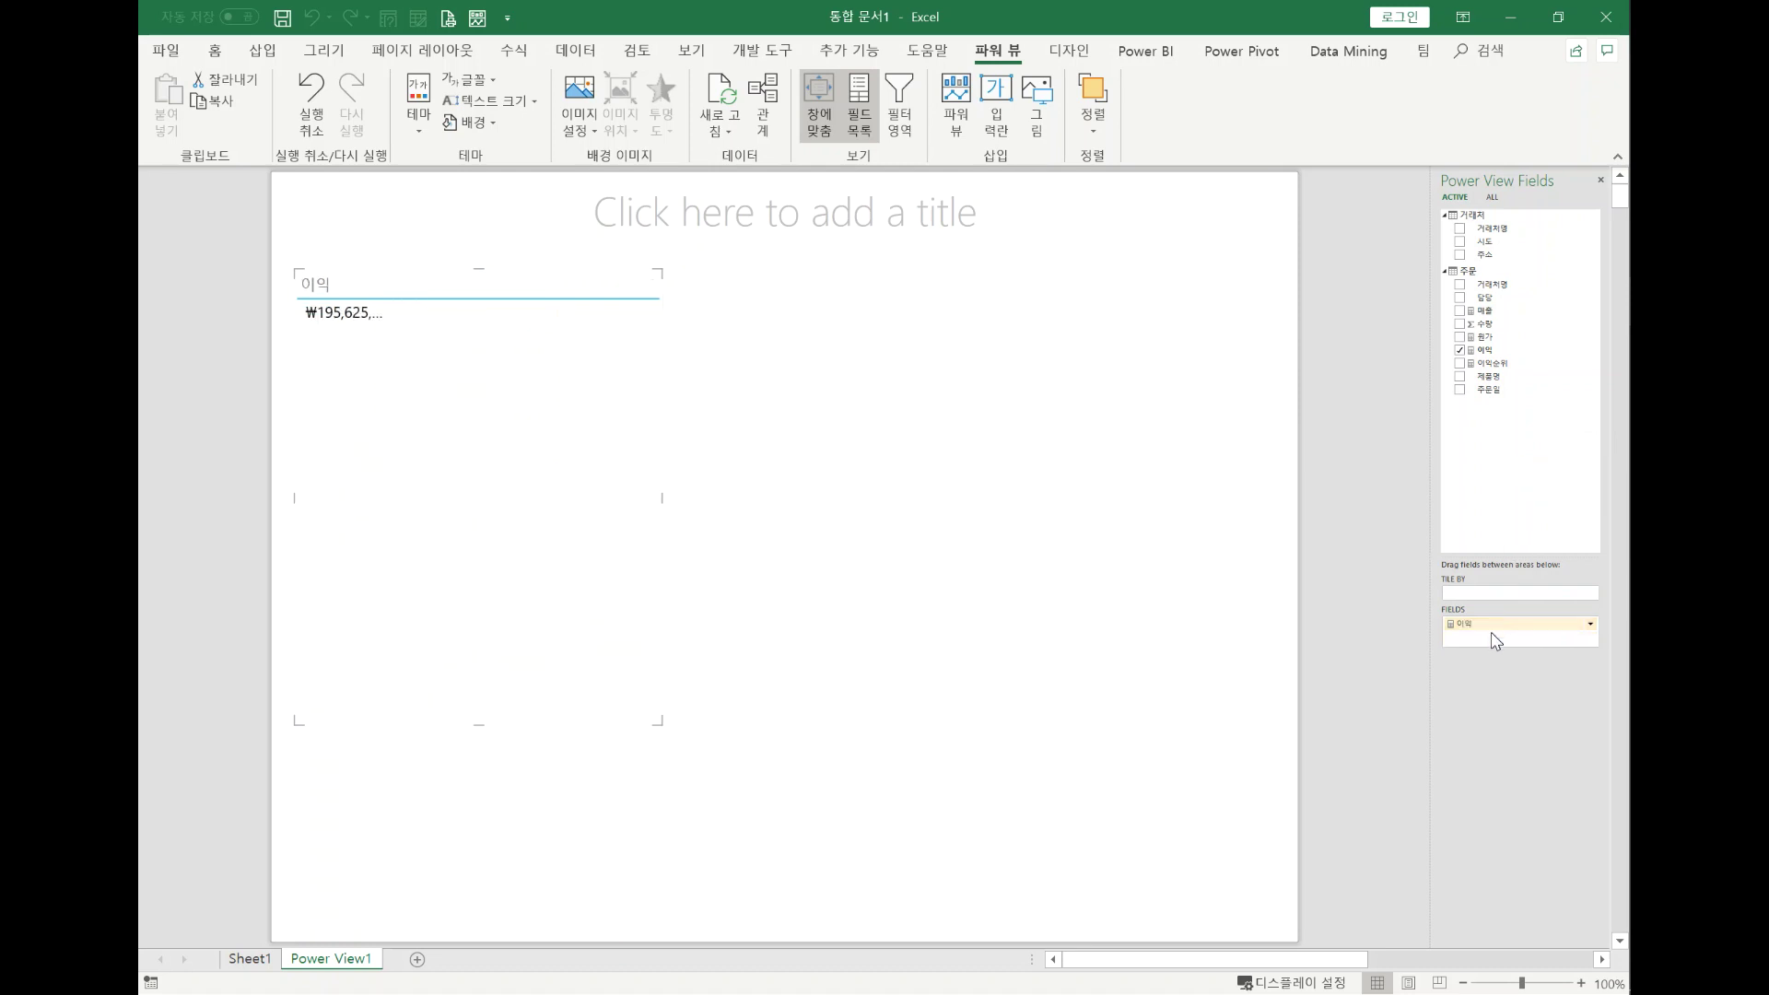
left_click_drag(1494, 623, 1512, 465)
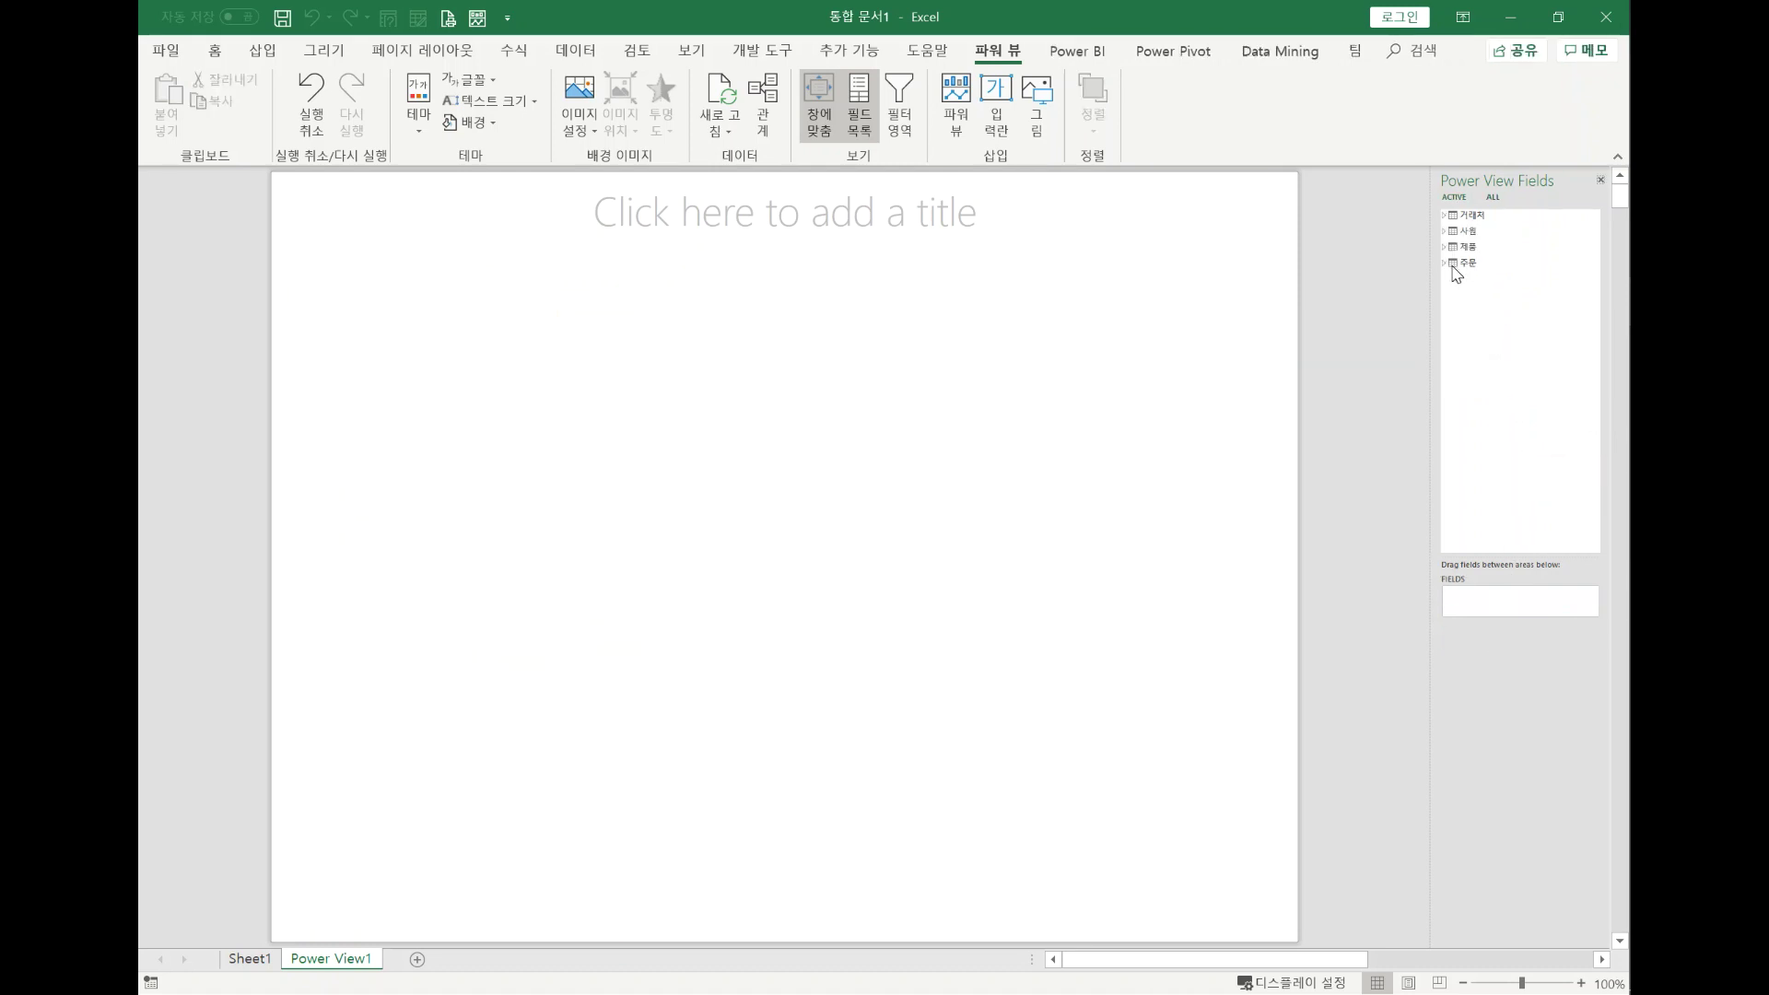
- Build a table with only the 이익순위 measure from 주문, make it wider and shorter, and deselect it
left_click(1452, 264)
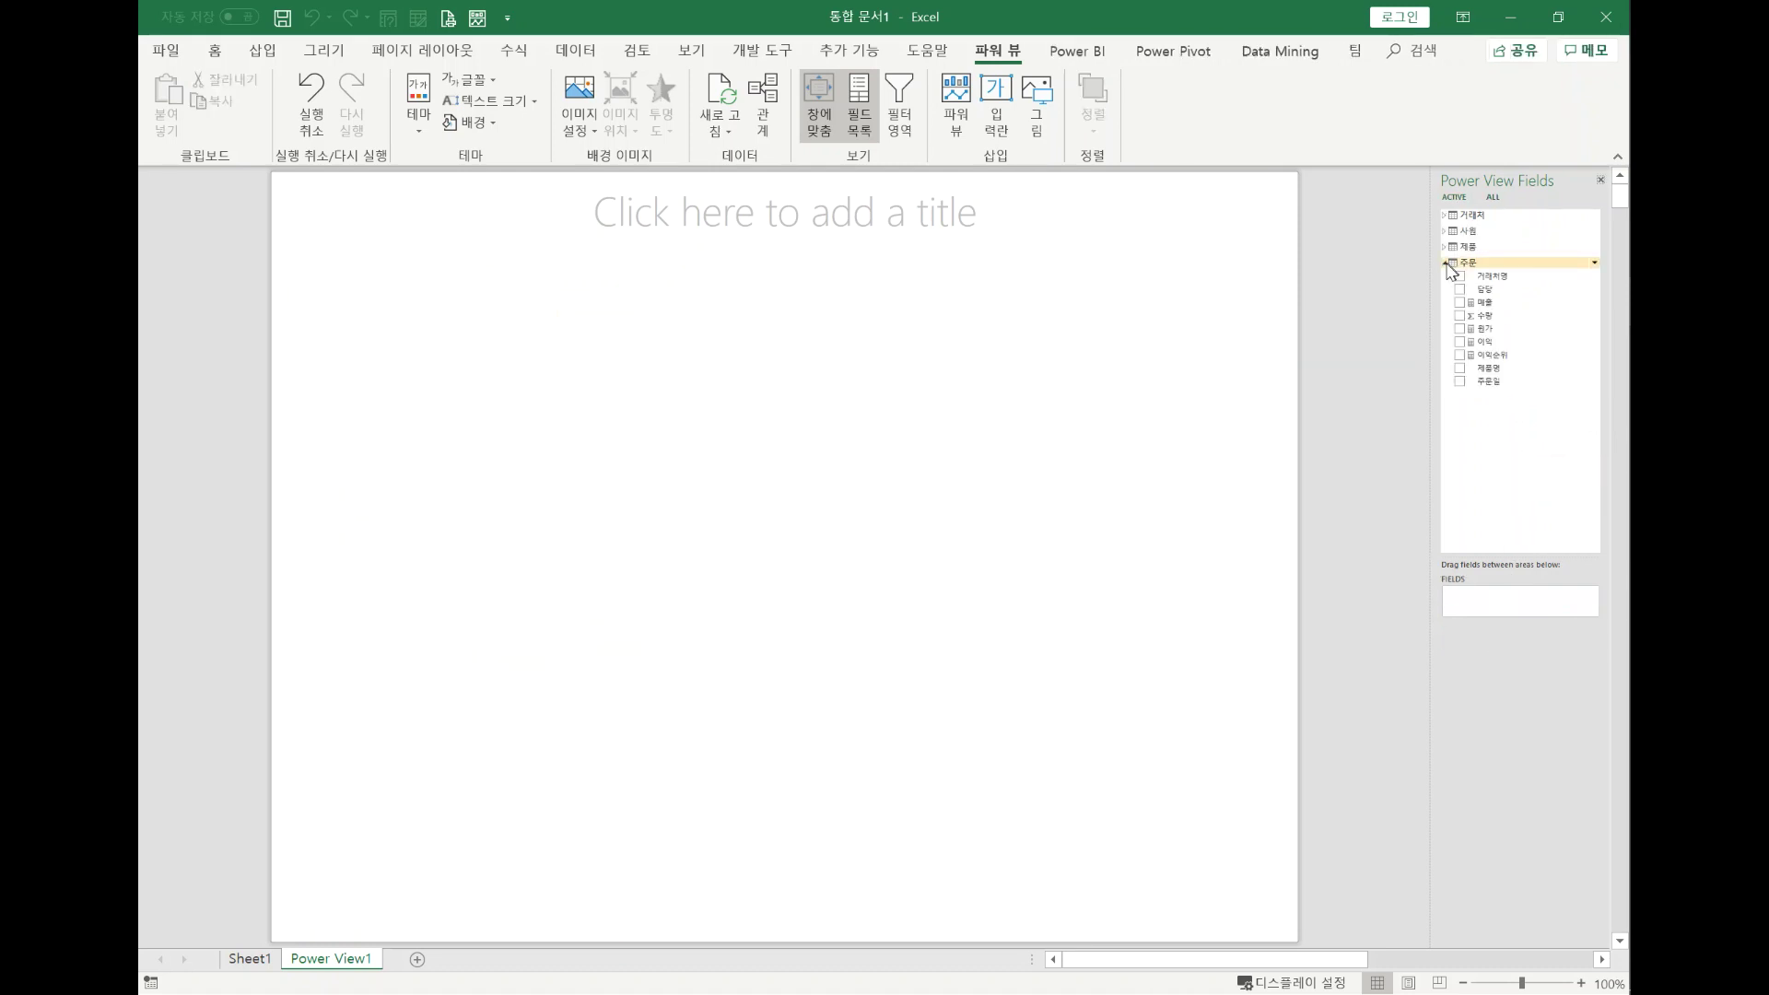
left_click(1459, 354)
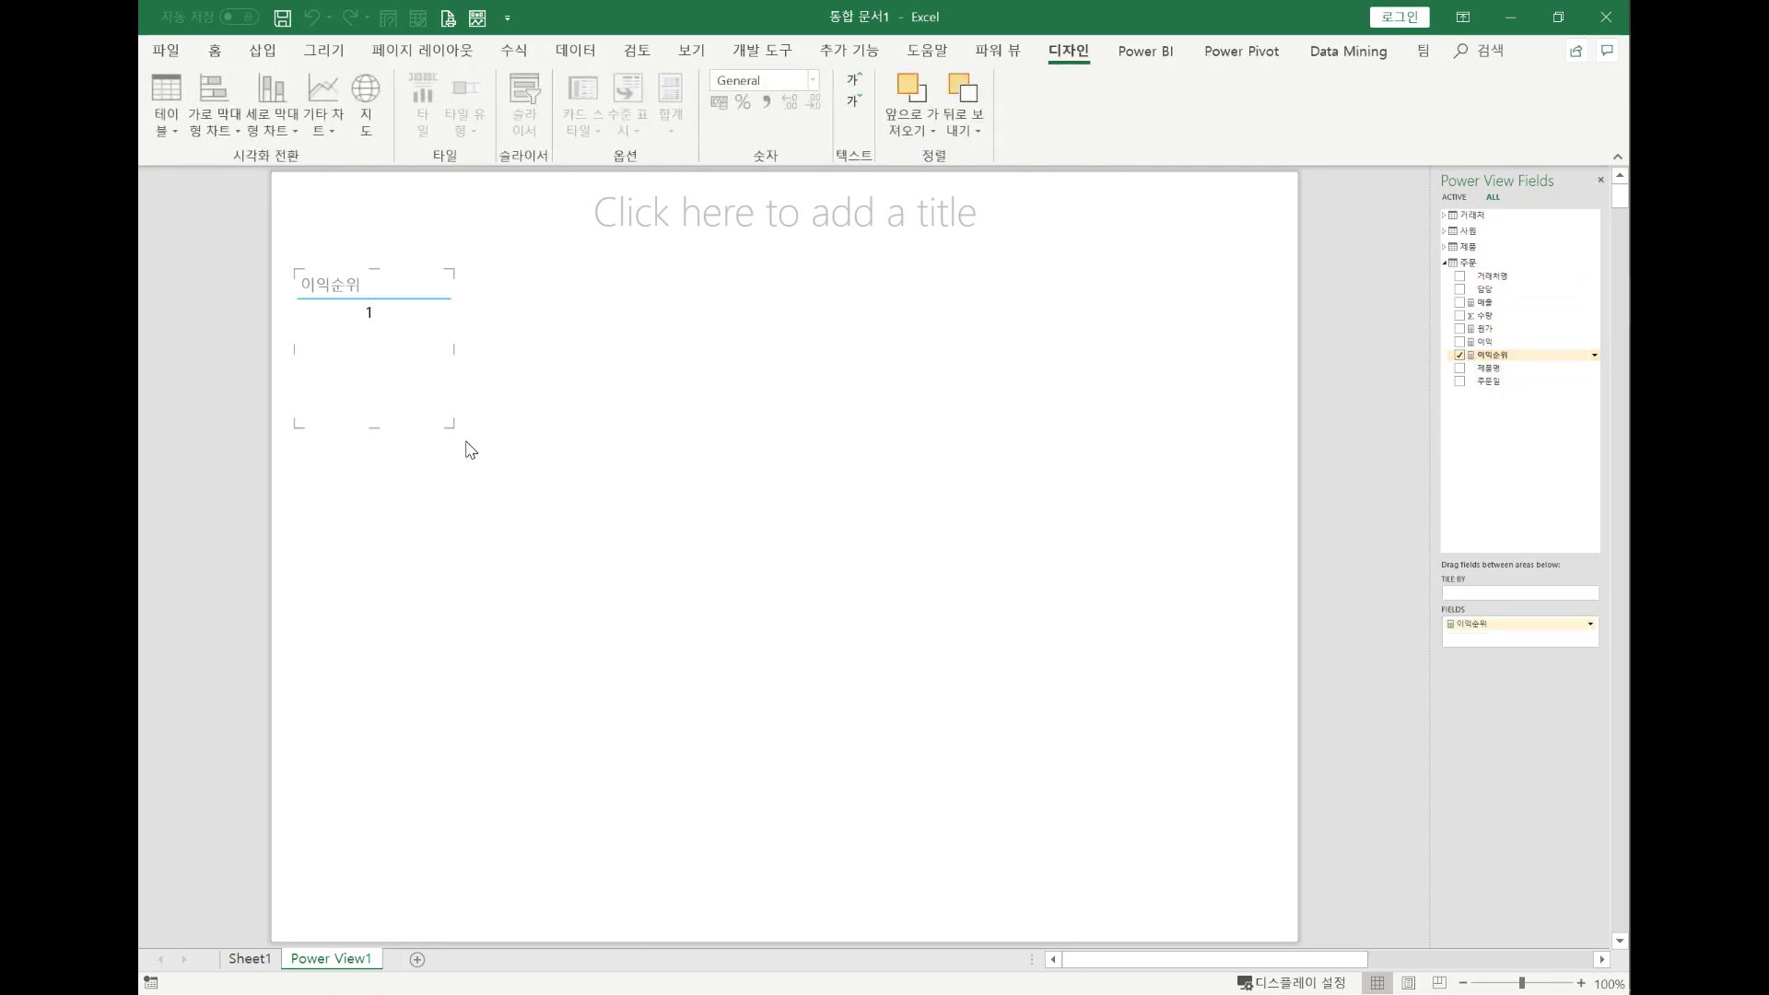
left_click_drag(453, 438, 487, 361)
left_click(636, 356)
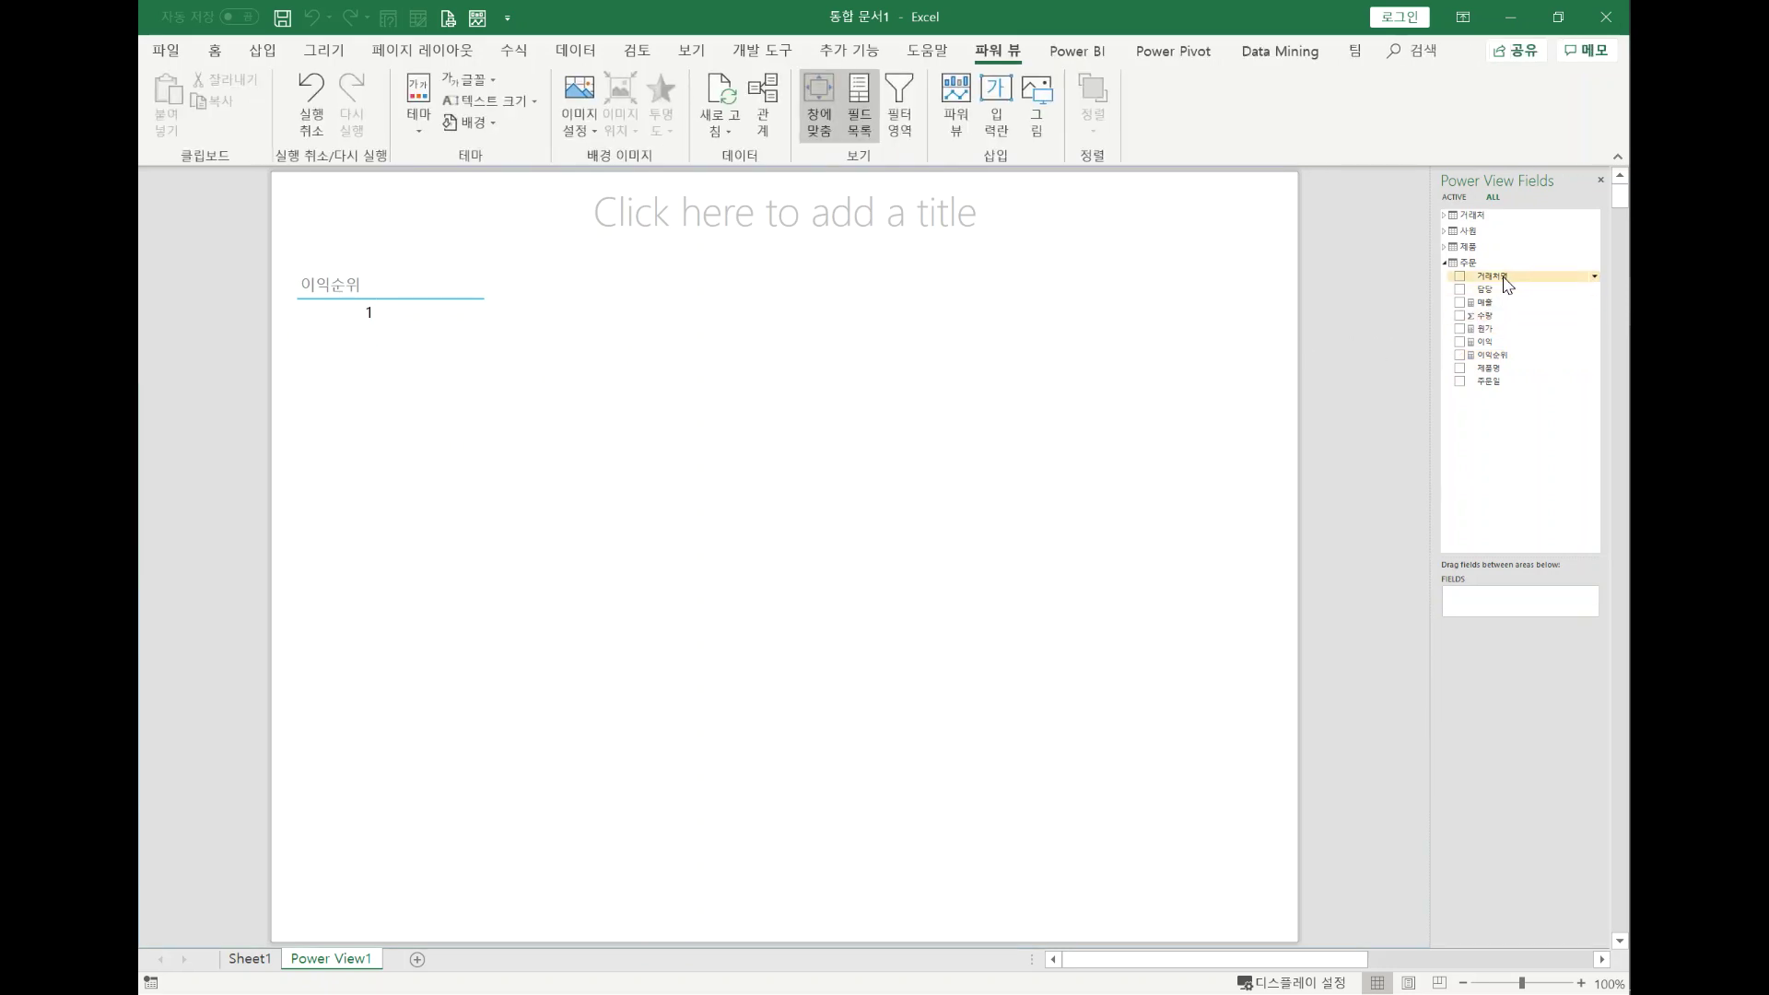
- Build a second table with 거래처명, 이익 and 이익순위, all from 주문, and select its 365기프트 cell
left_click(1461, 277)
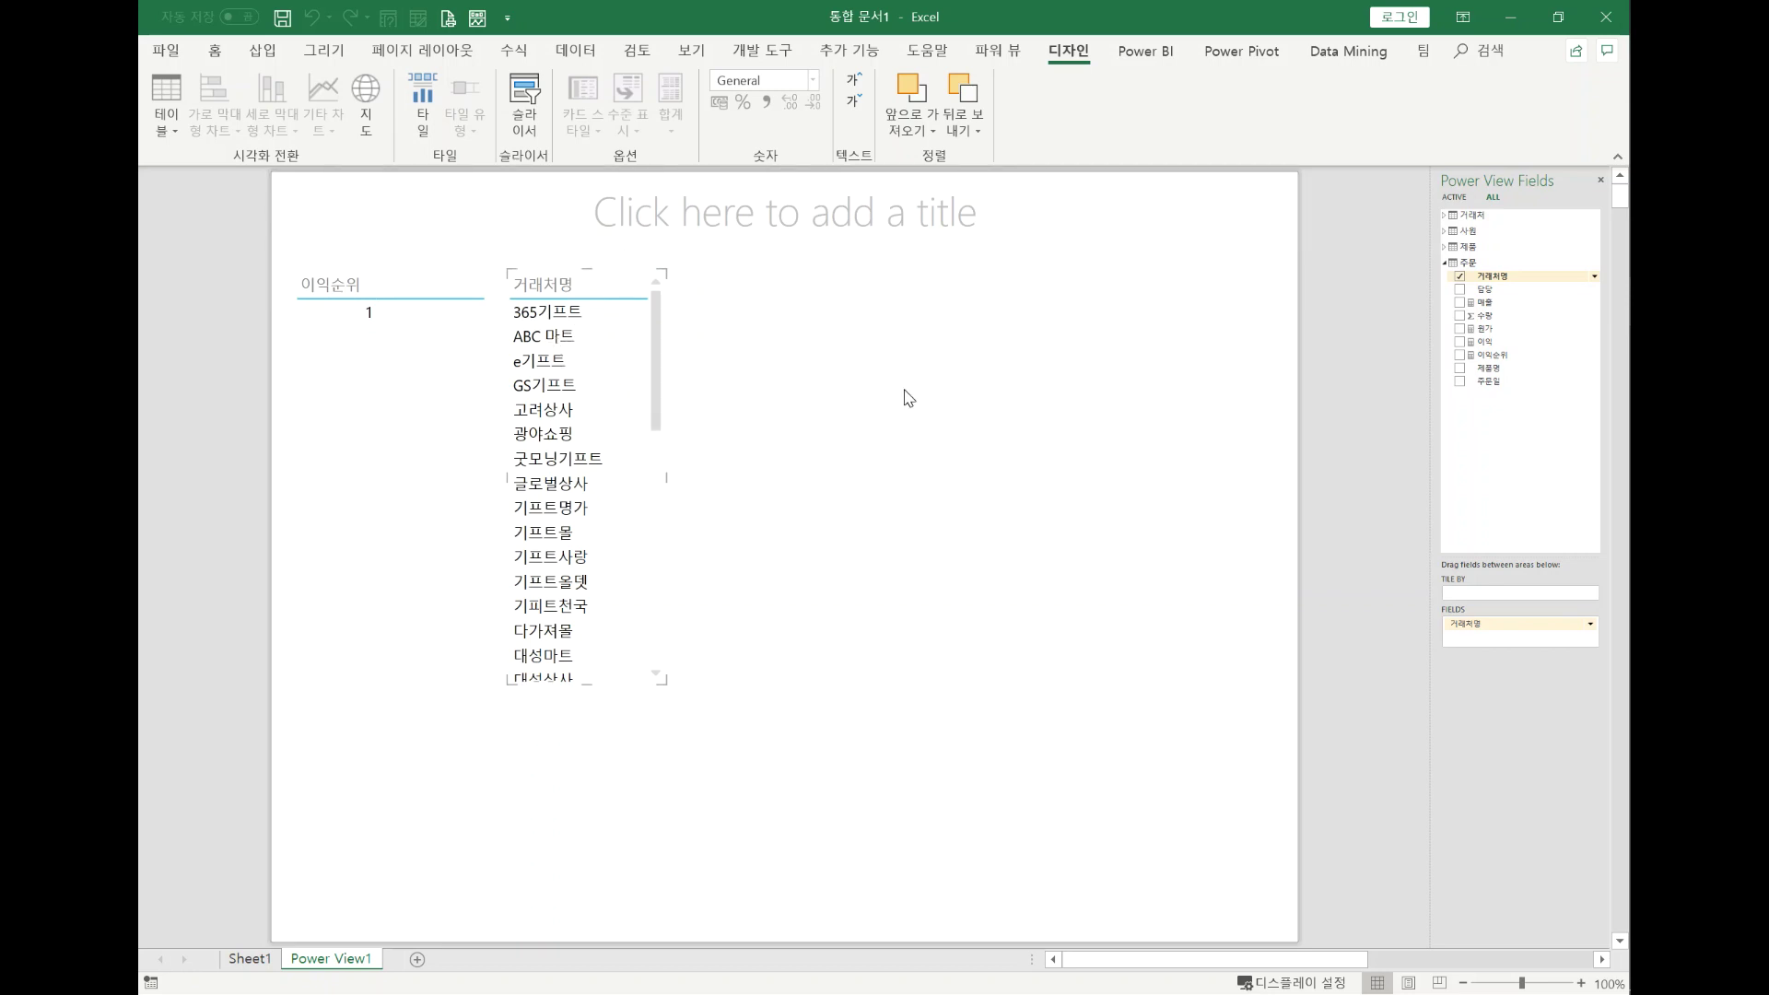
left_click(1460, 343)
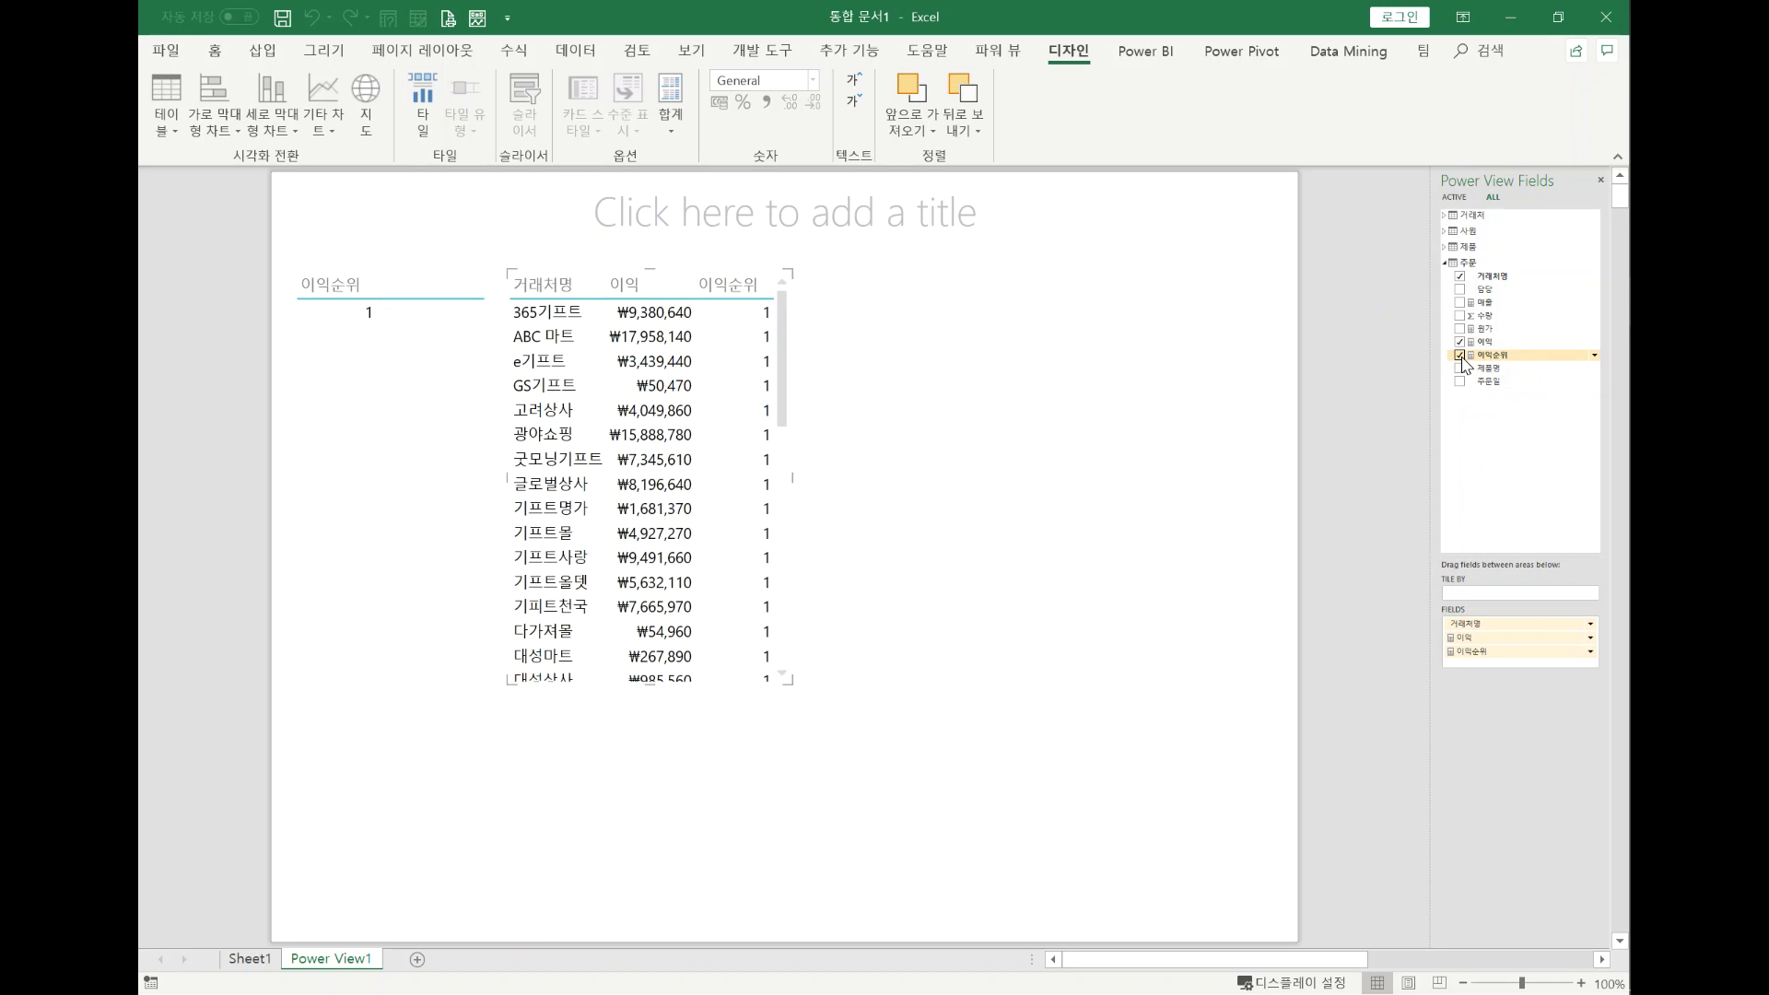
left_click(683, 397)
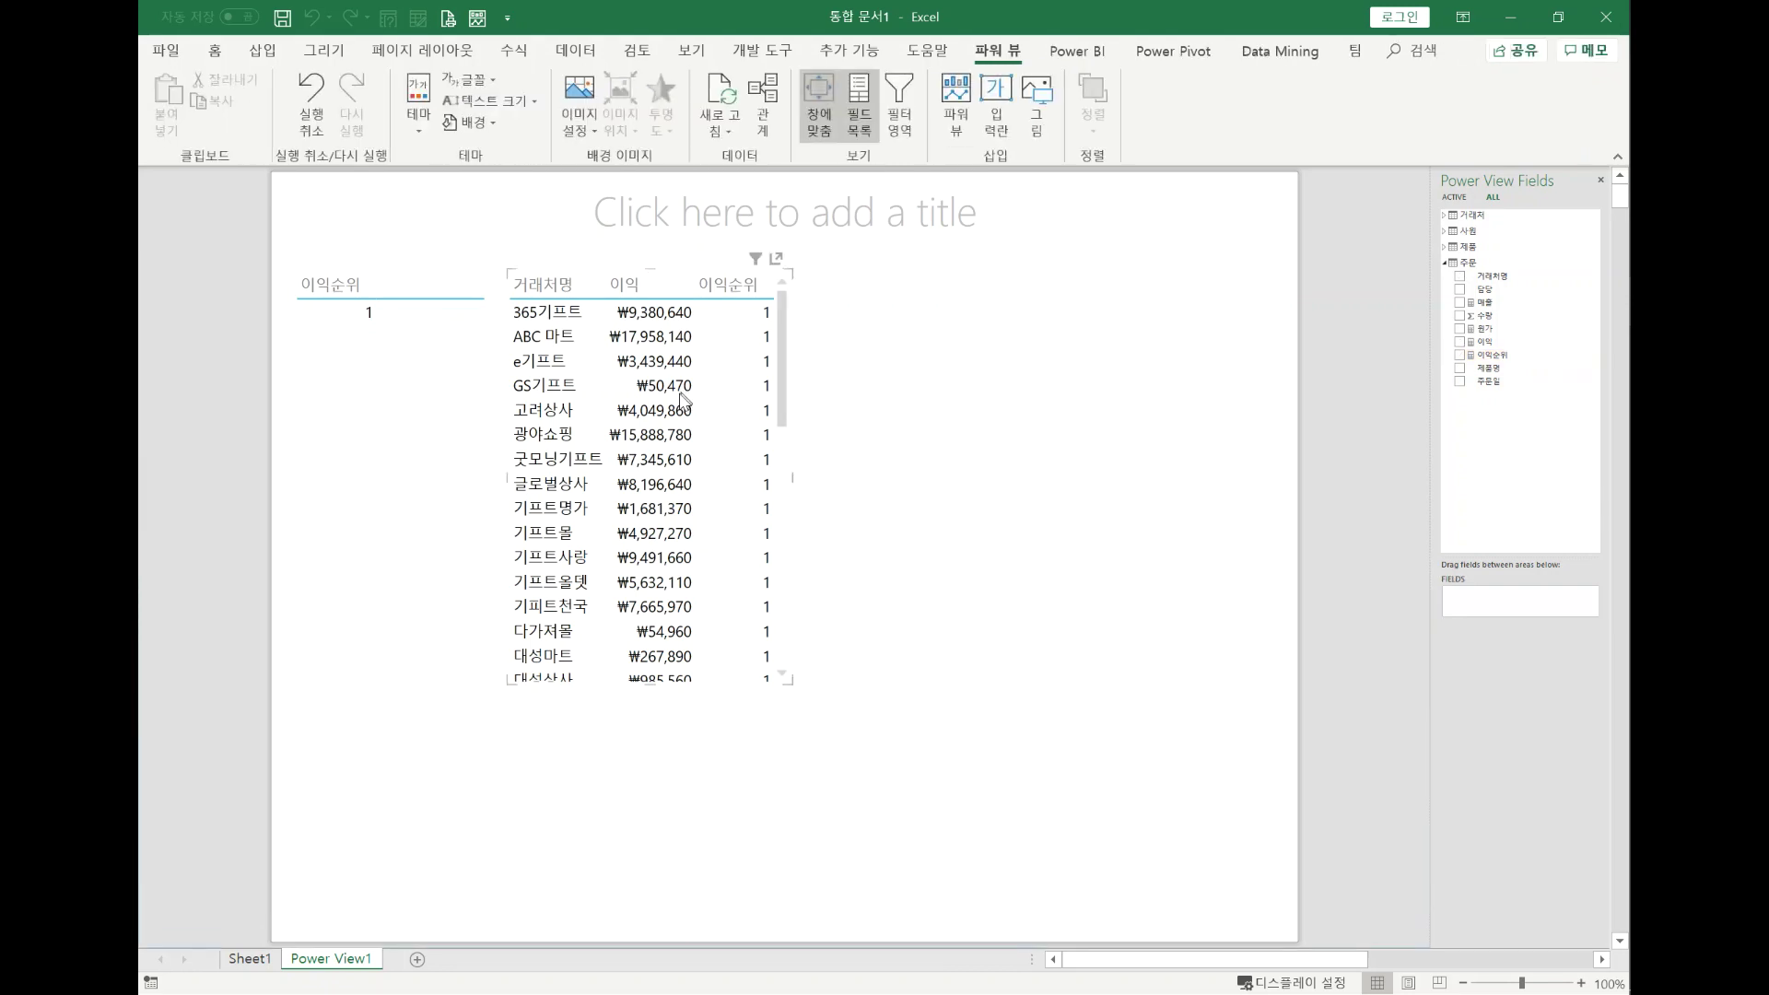
left_click(693, 442)
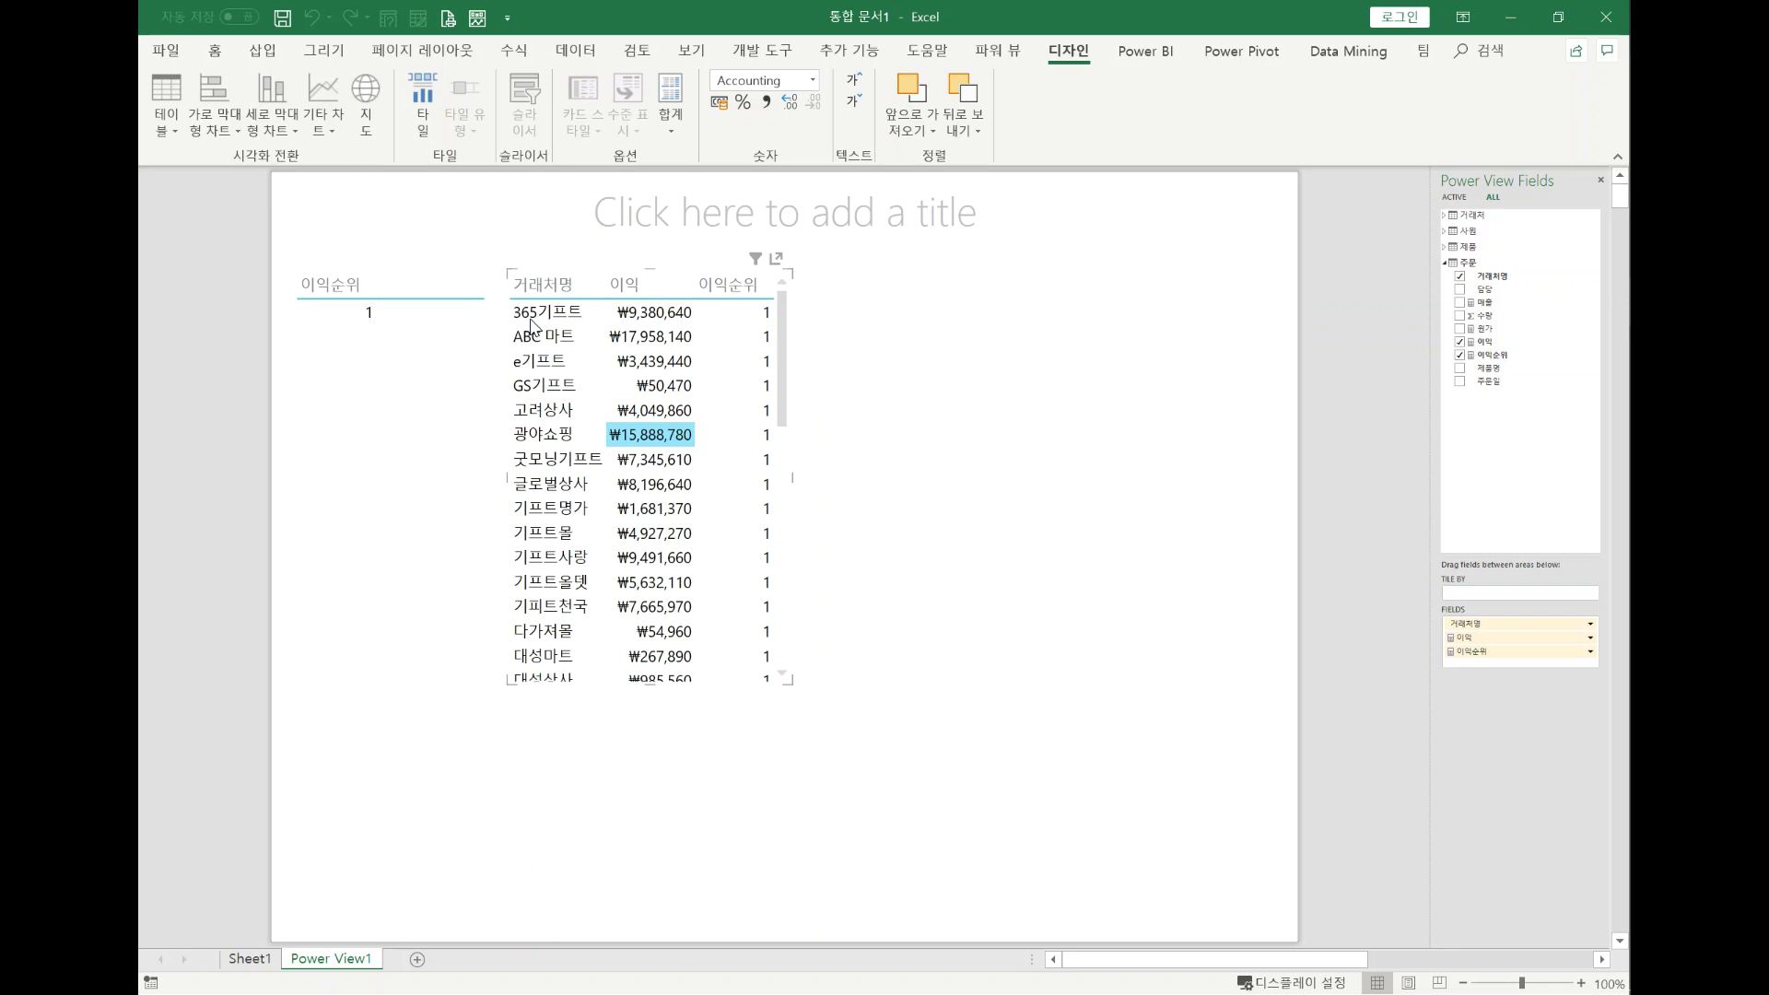
left_click(540, 320)
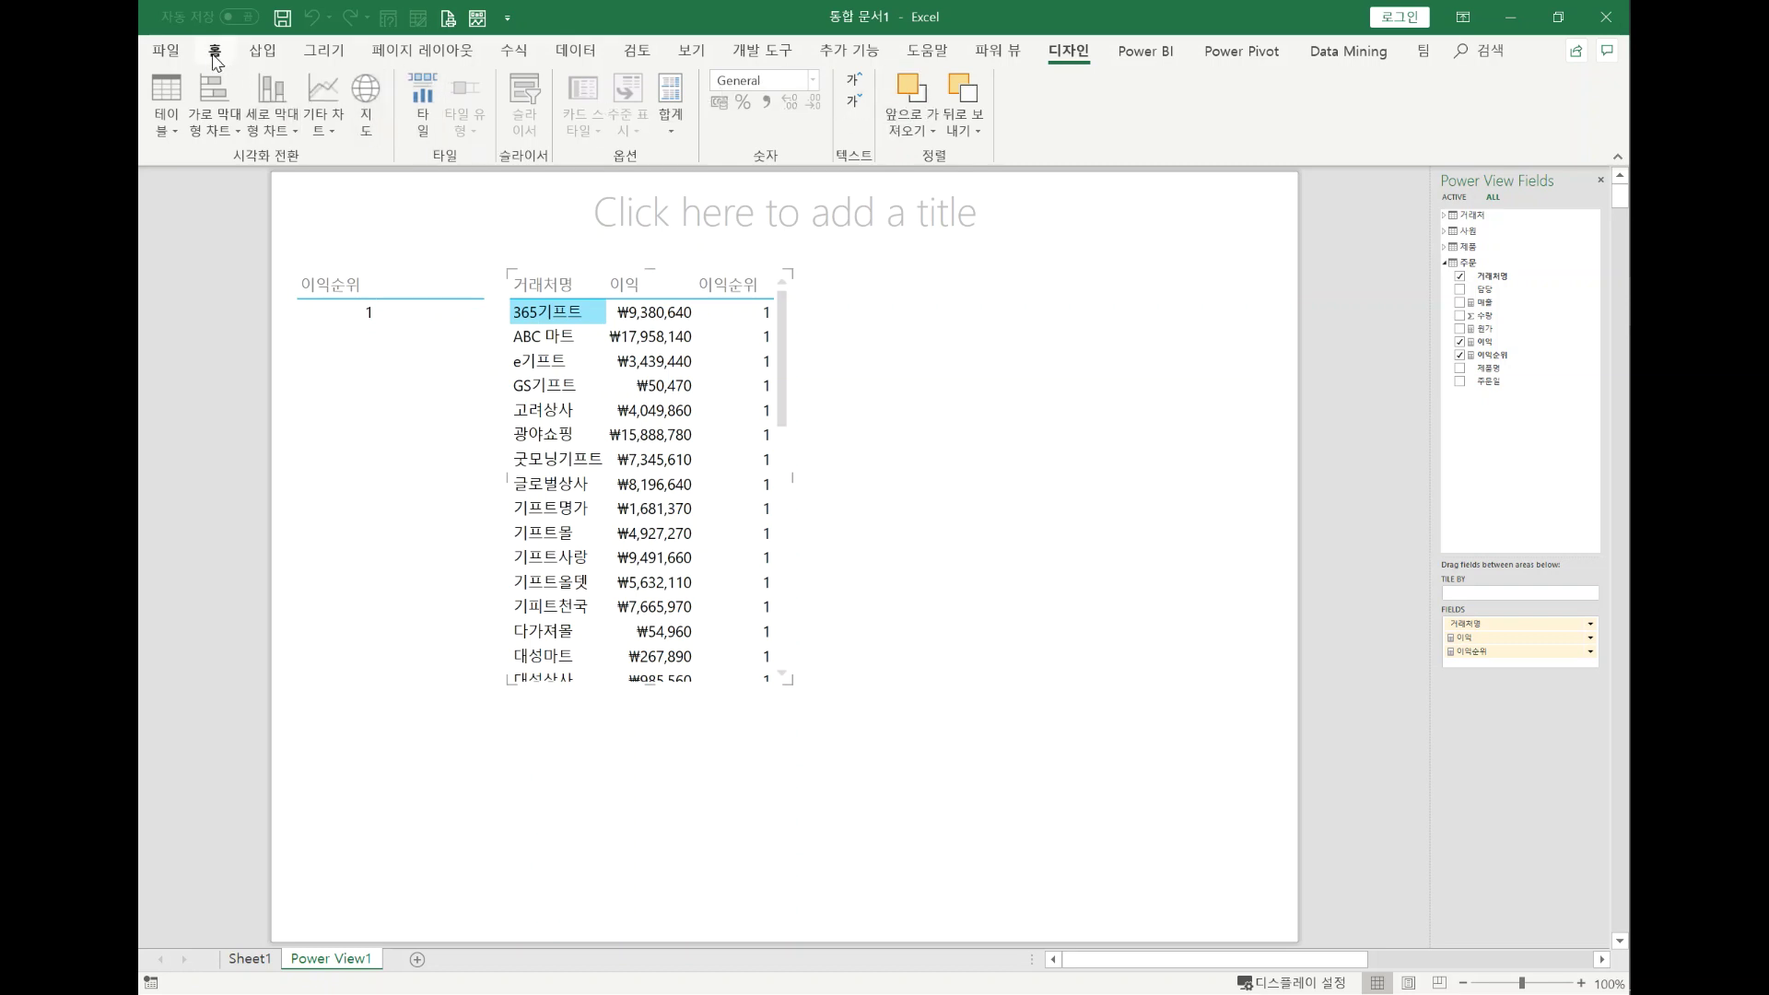
- Examine the 이익순위 measure's RANKX formula in the measure manager, leave it as is, and deselect the report table
left_click(1241, 50)
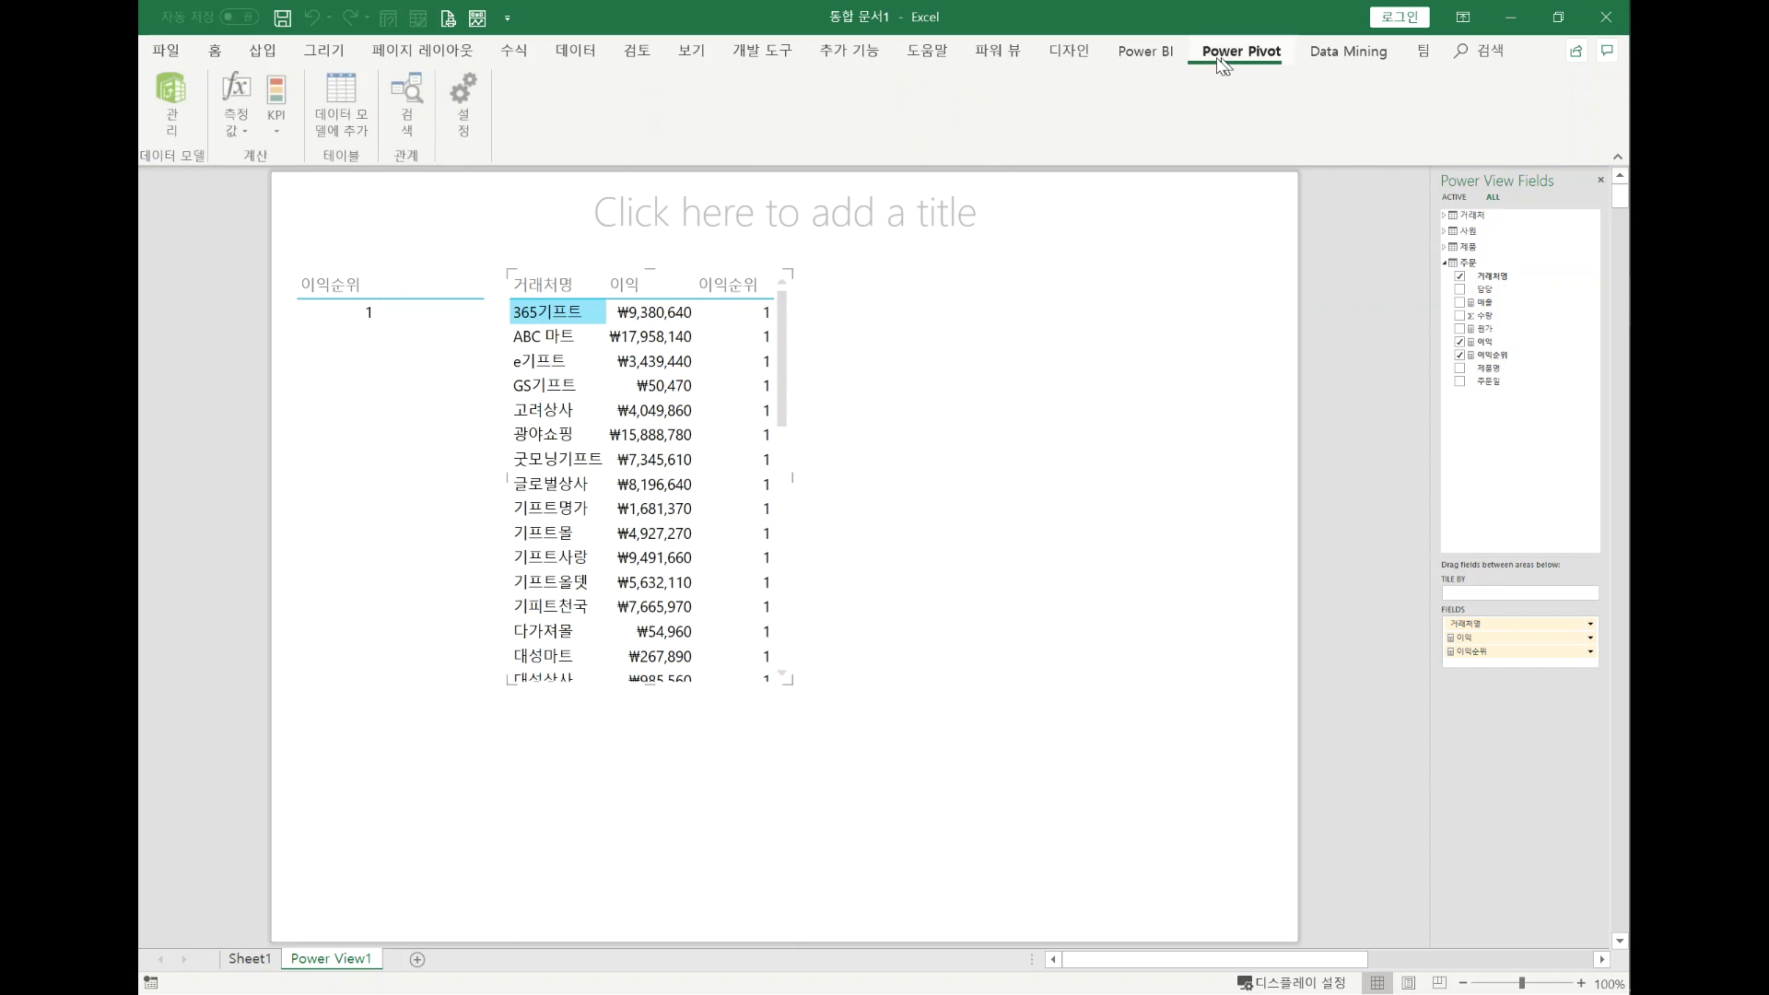
left_click(242, 115)
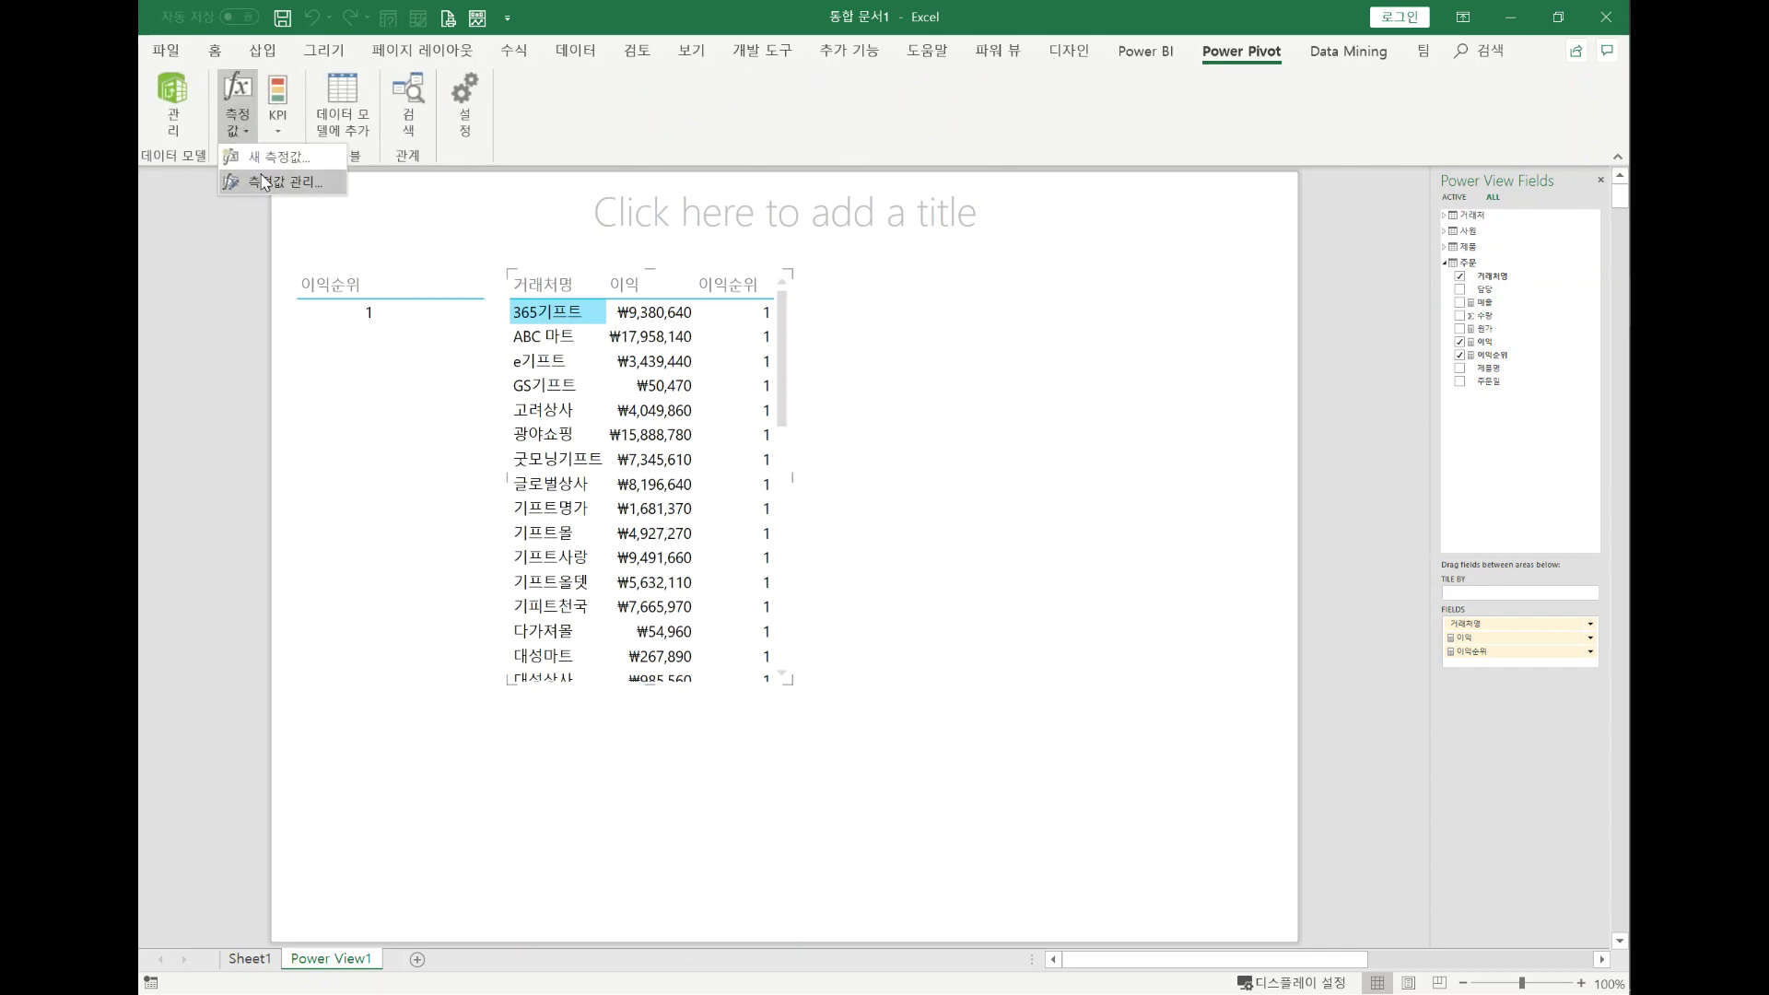
left_click(264, 182)
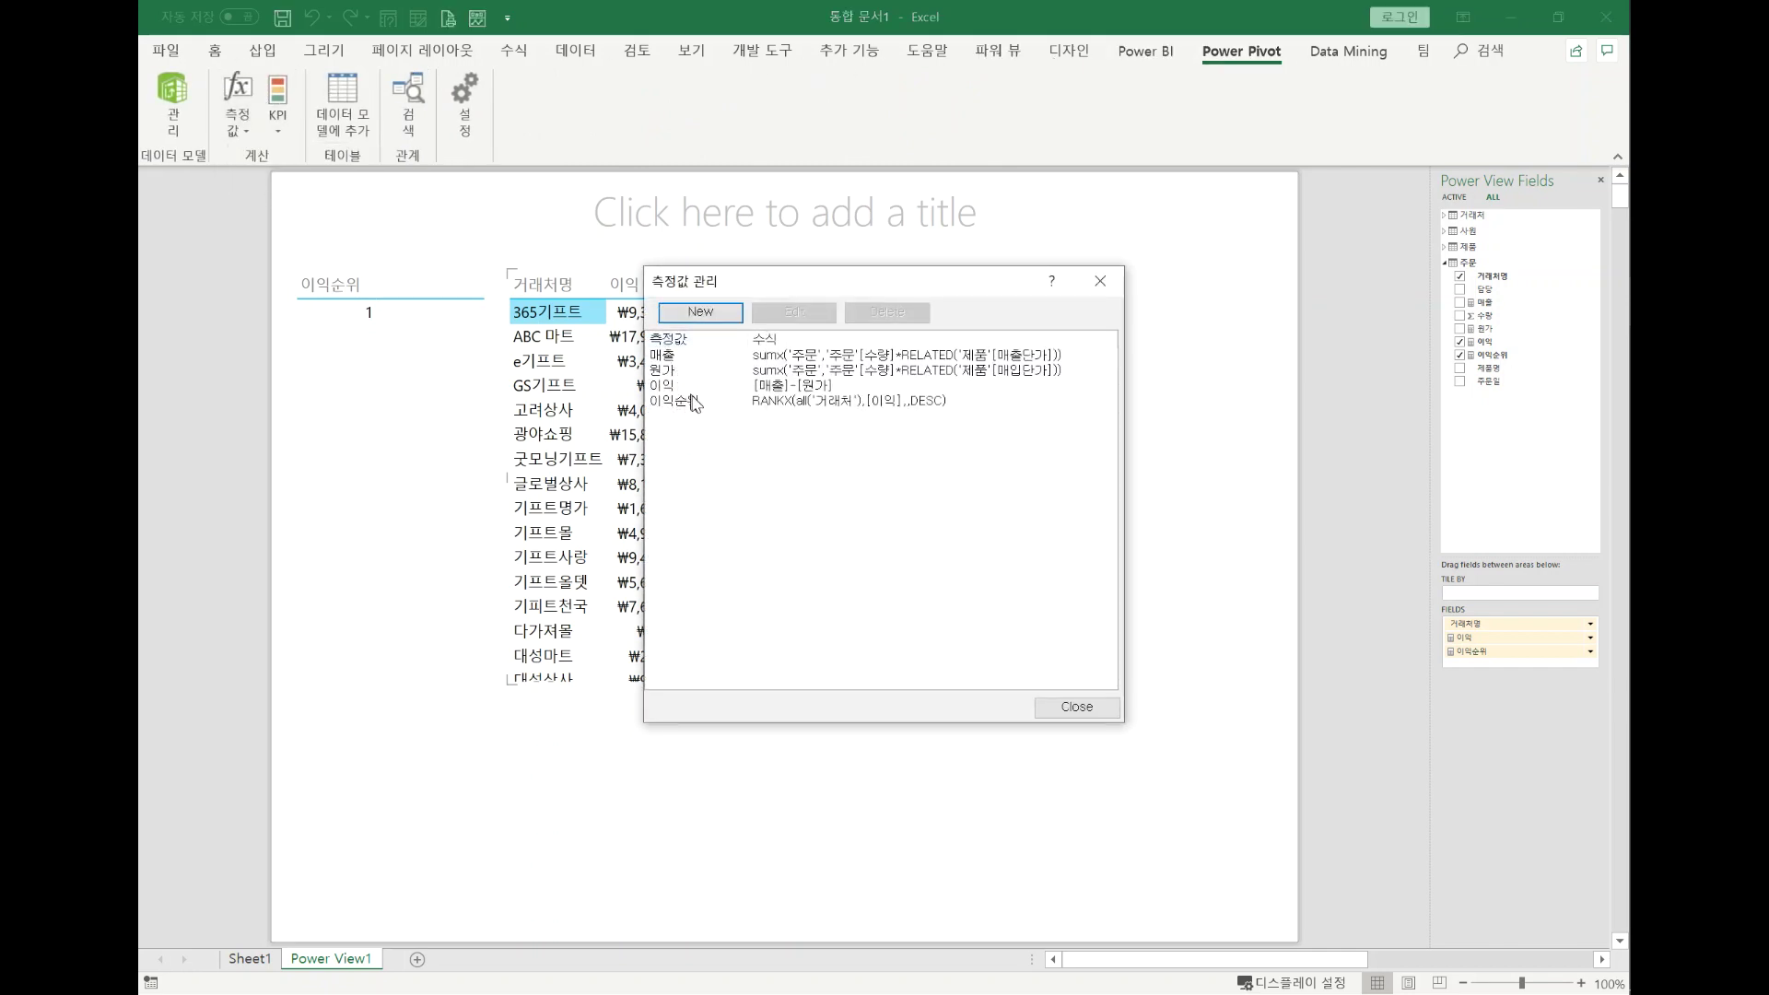
left_click(693, 403)
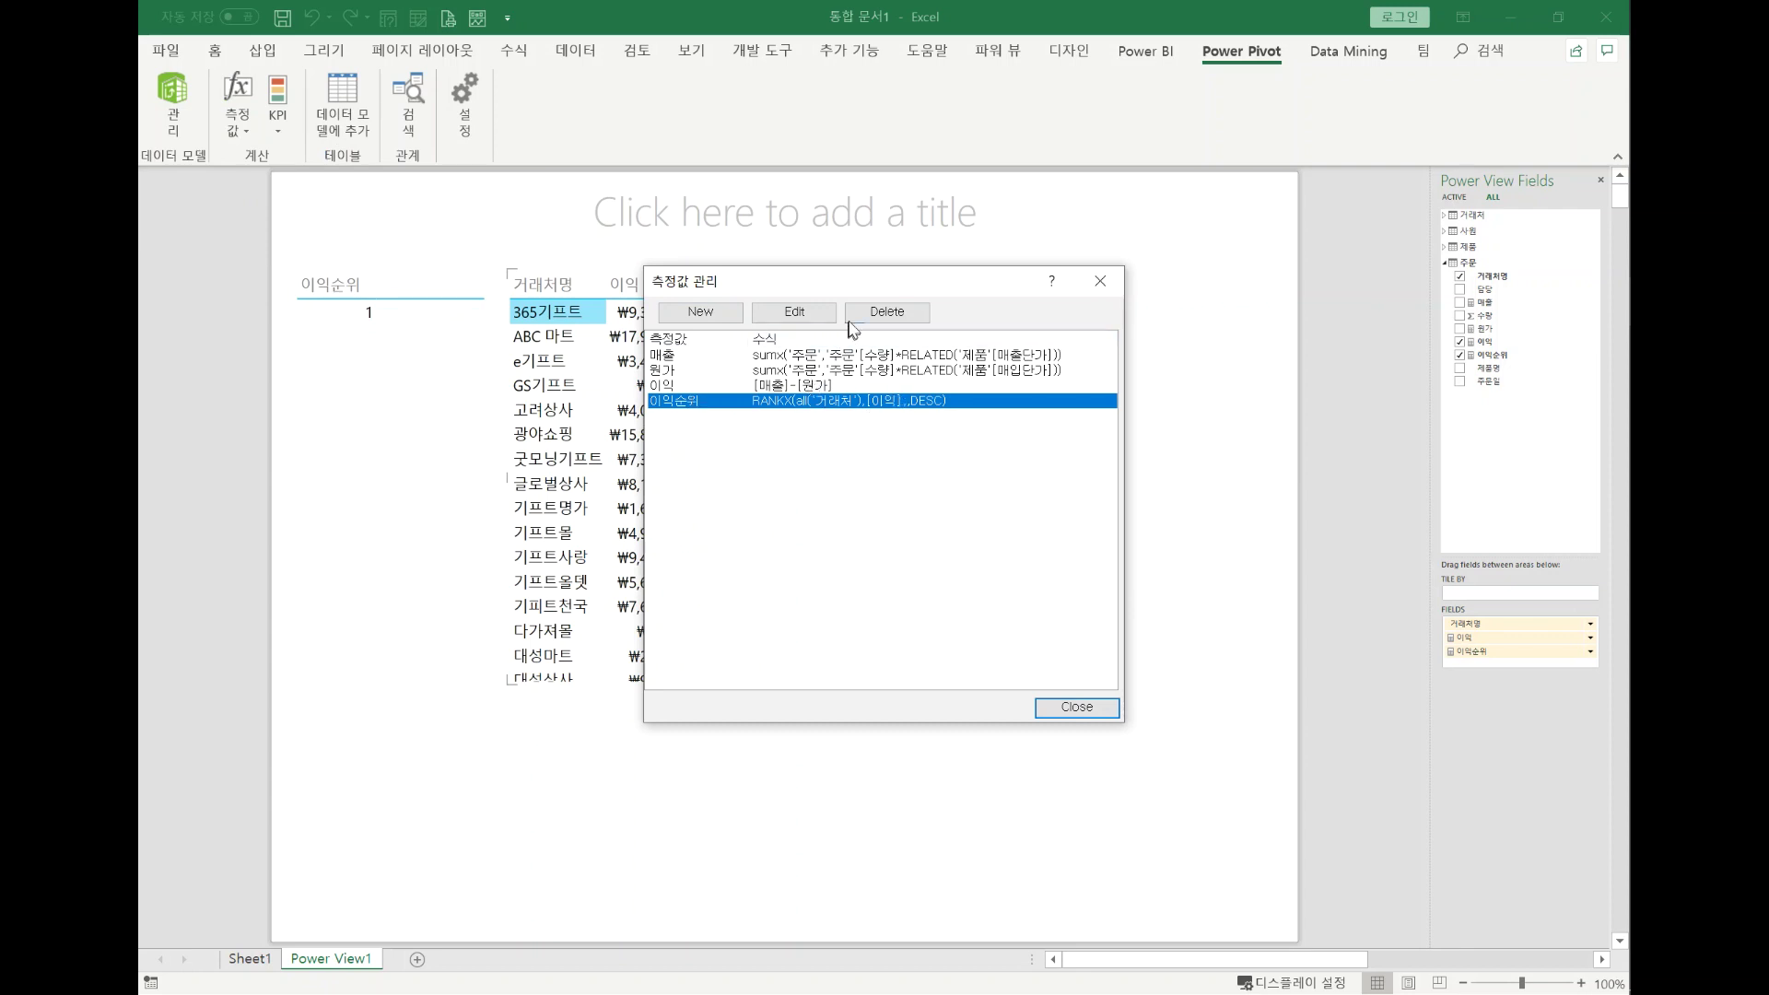
left_click_drag(894, 293, 1090, 198)
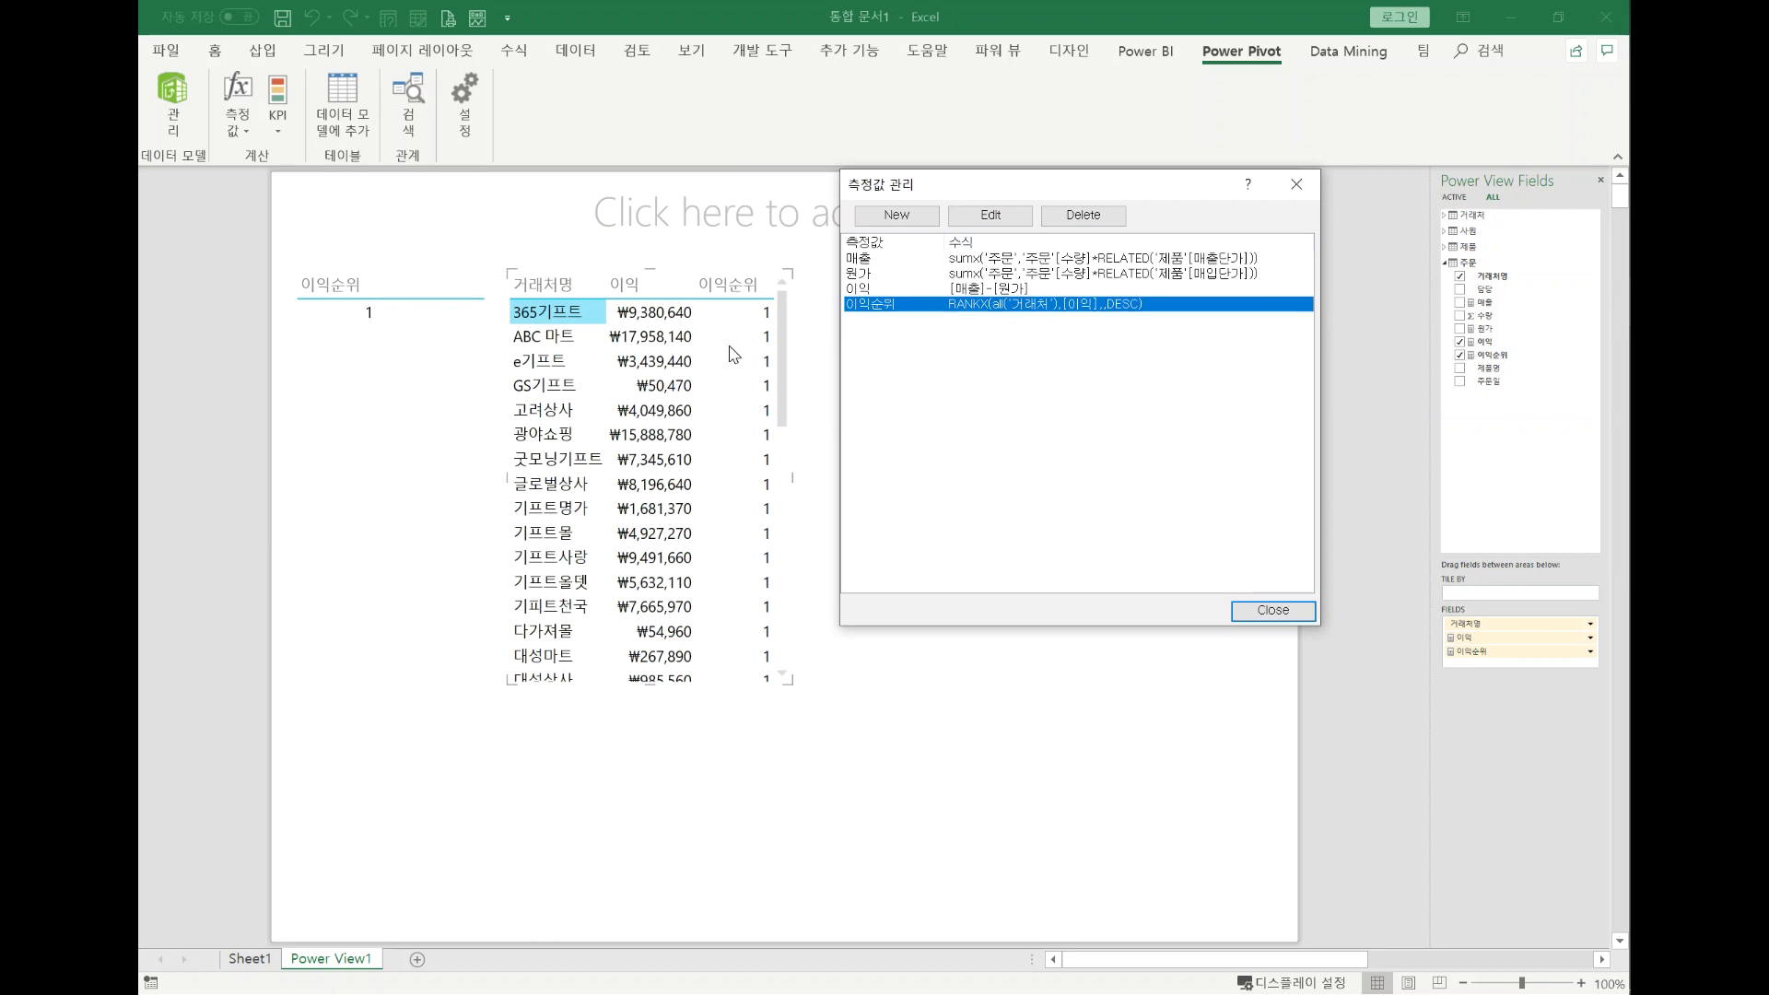
left_click(995, 219)
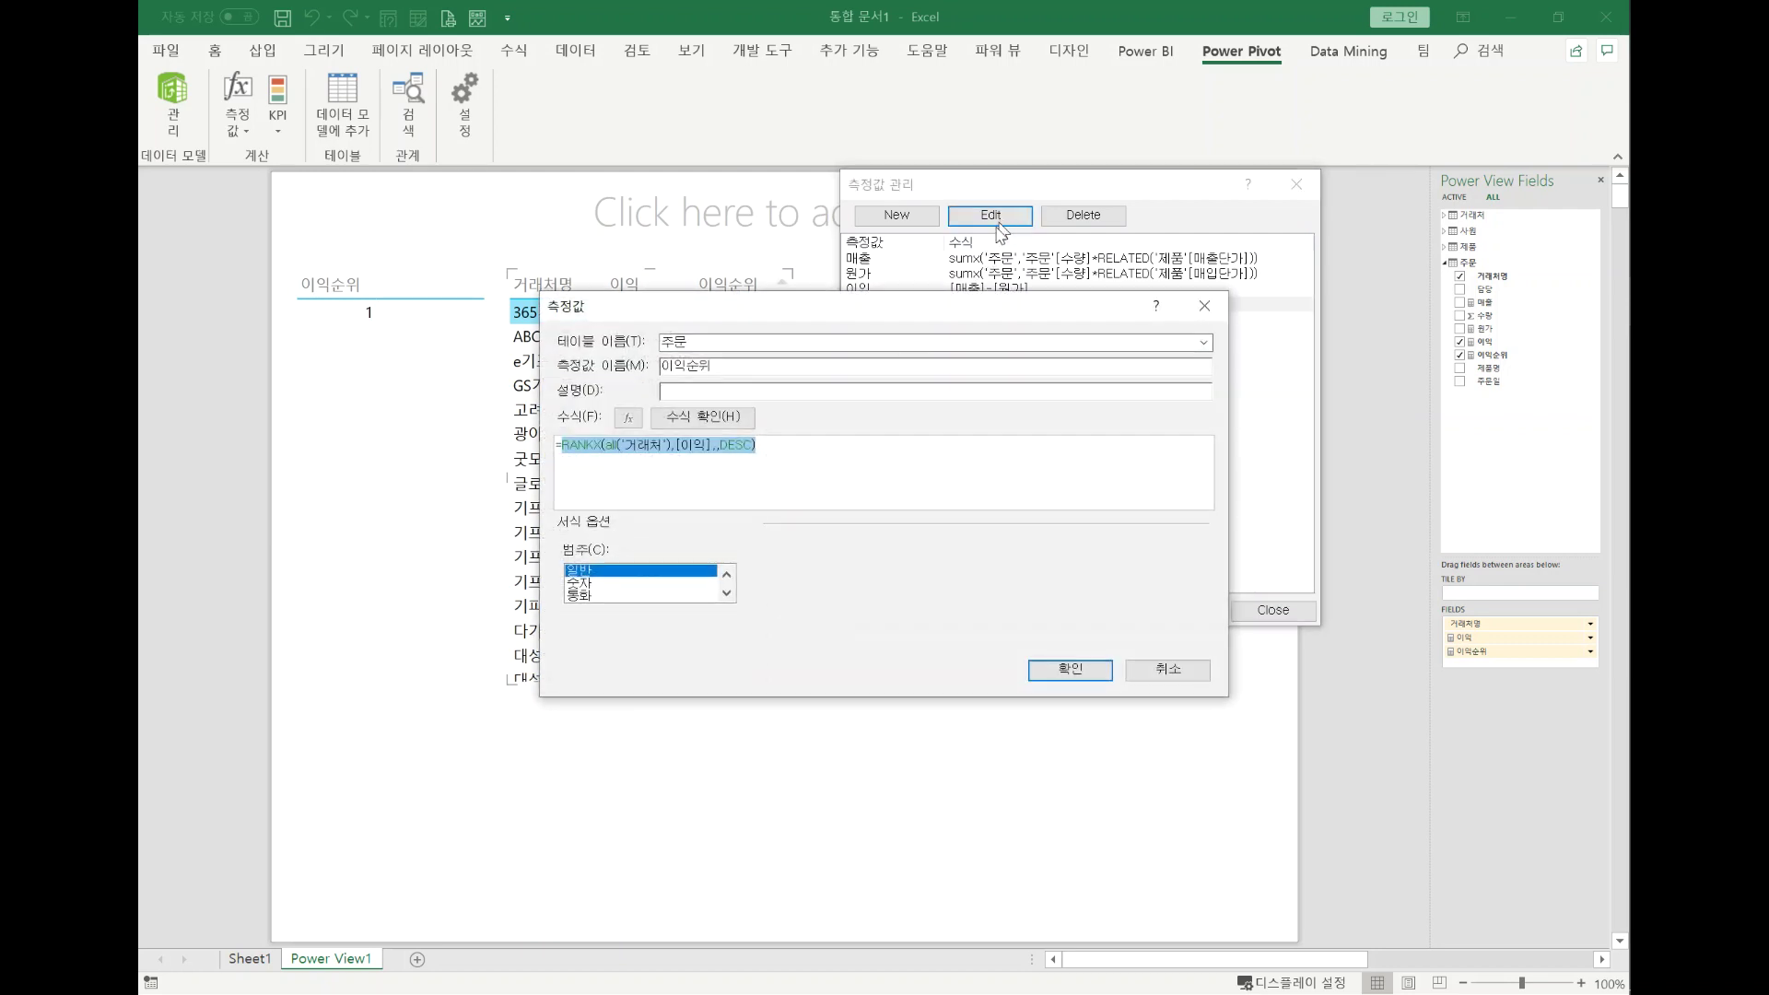
left_click(718, 447)
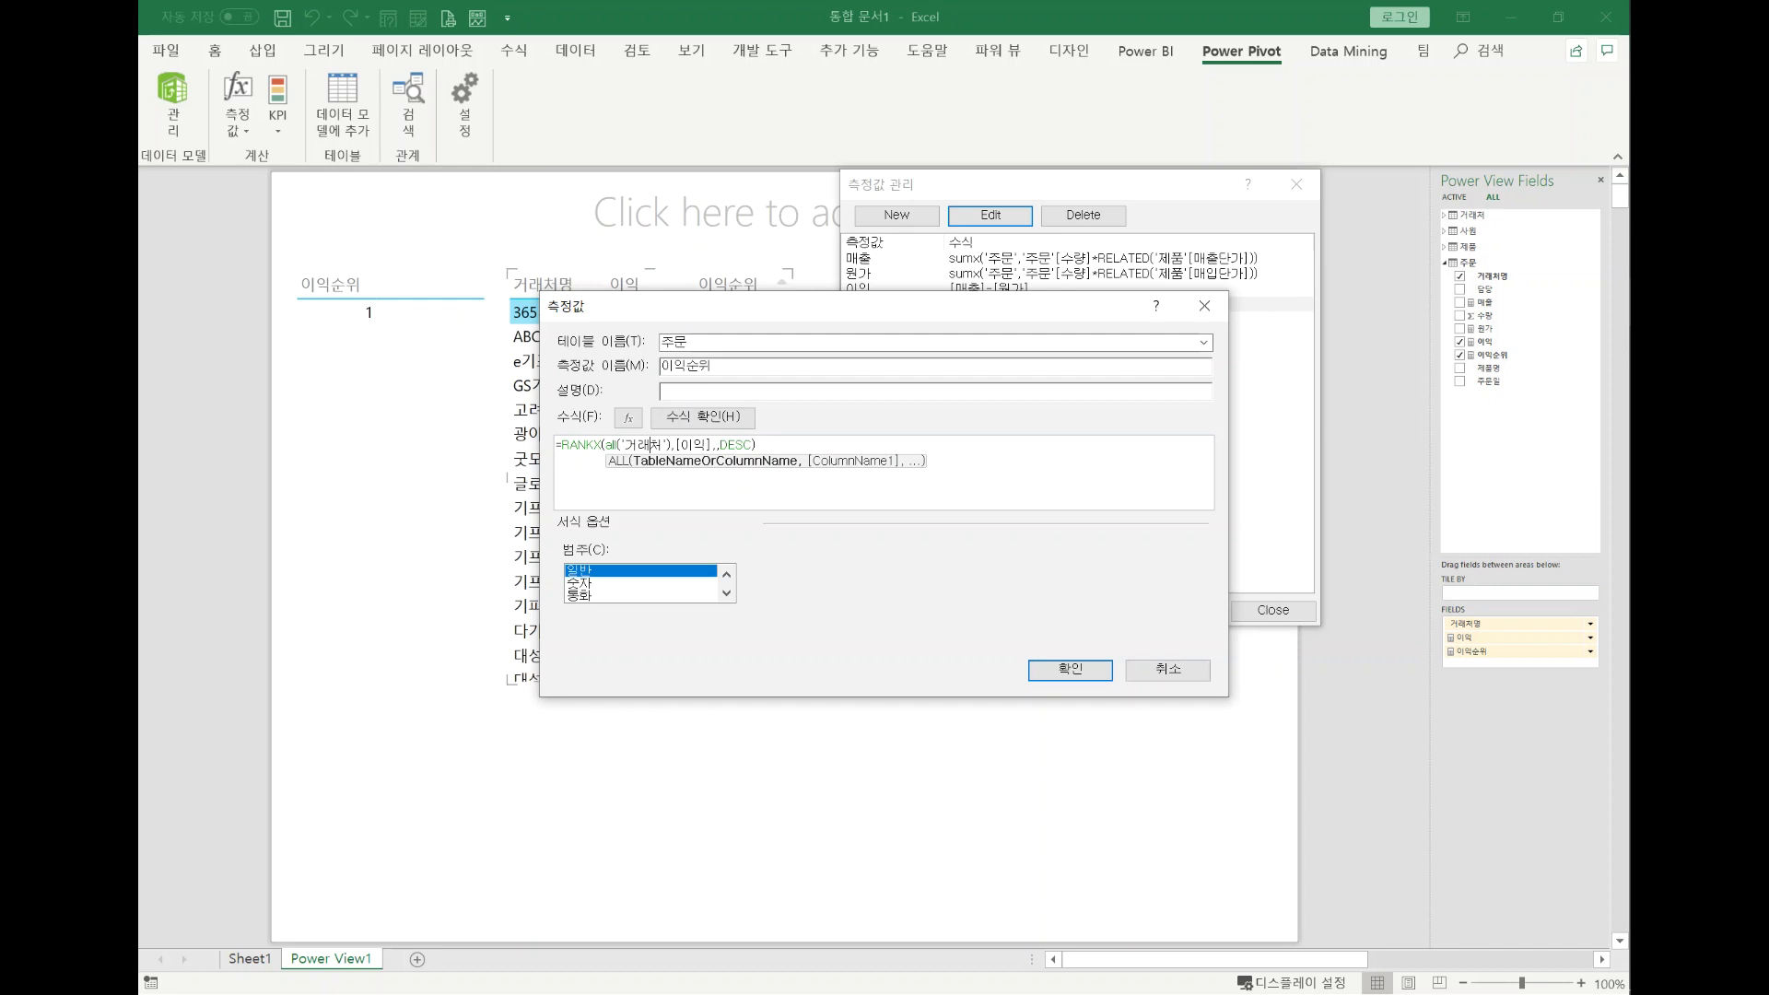
left_click(783, 446)
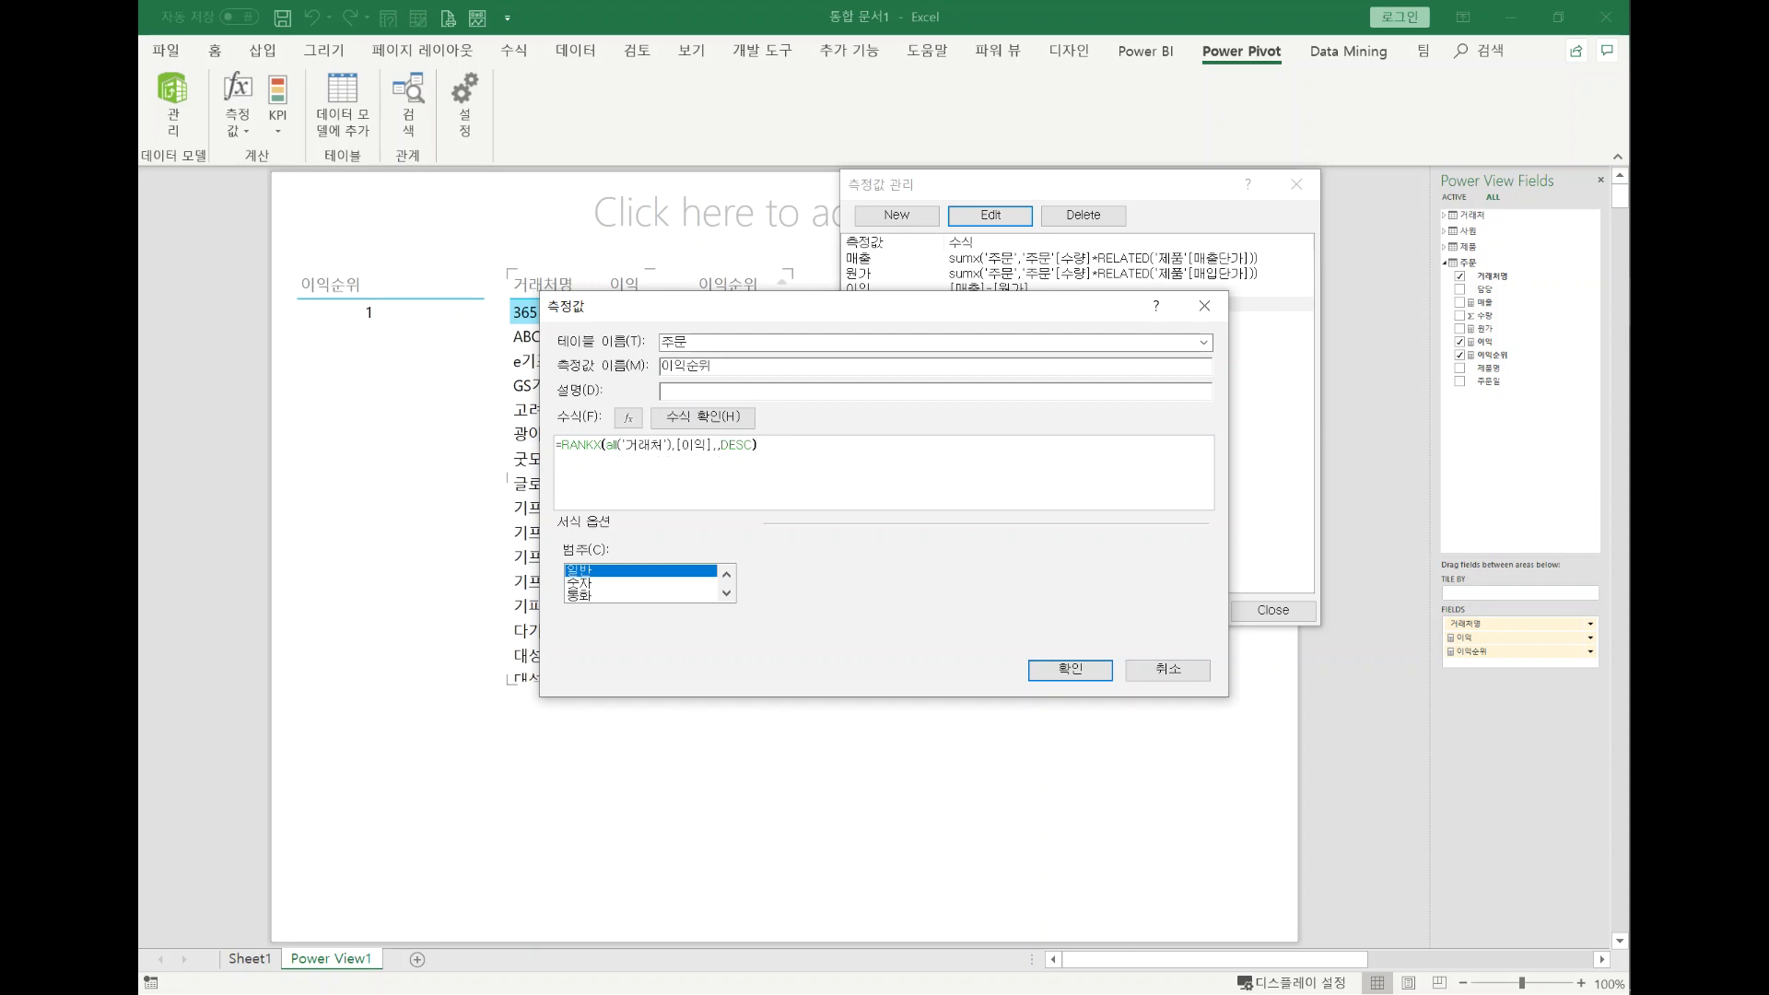
left_click(1083, 671)
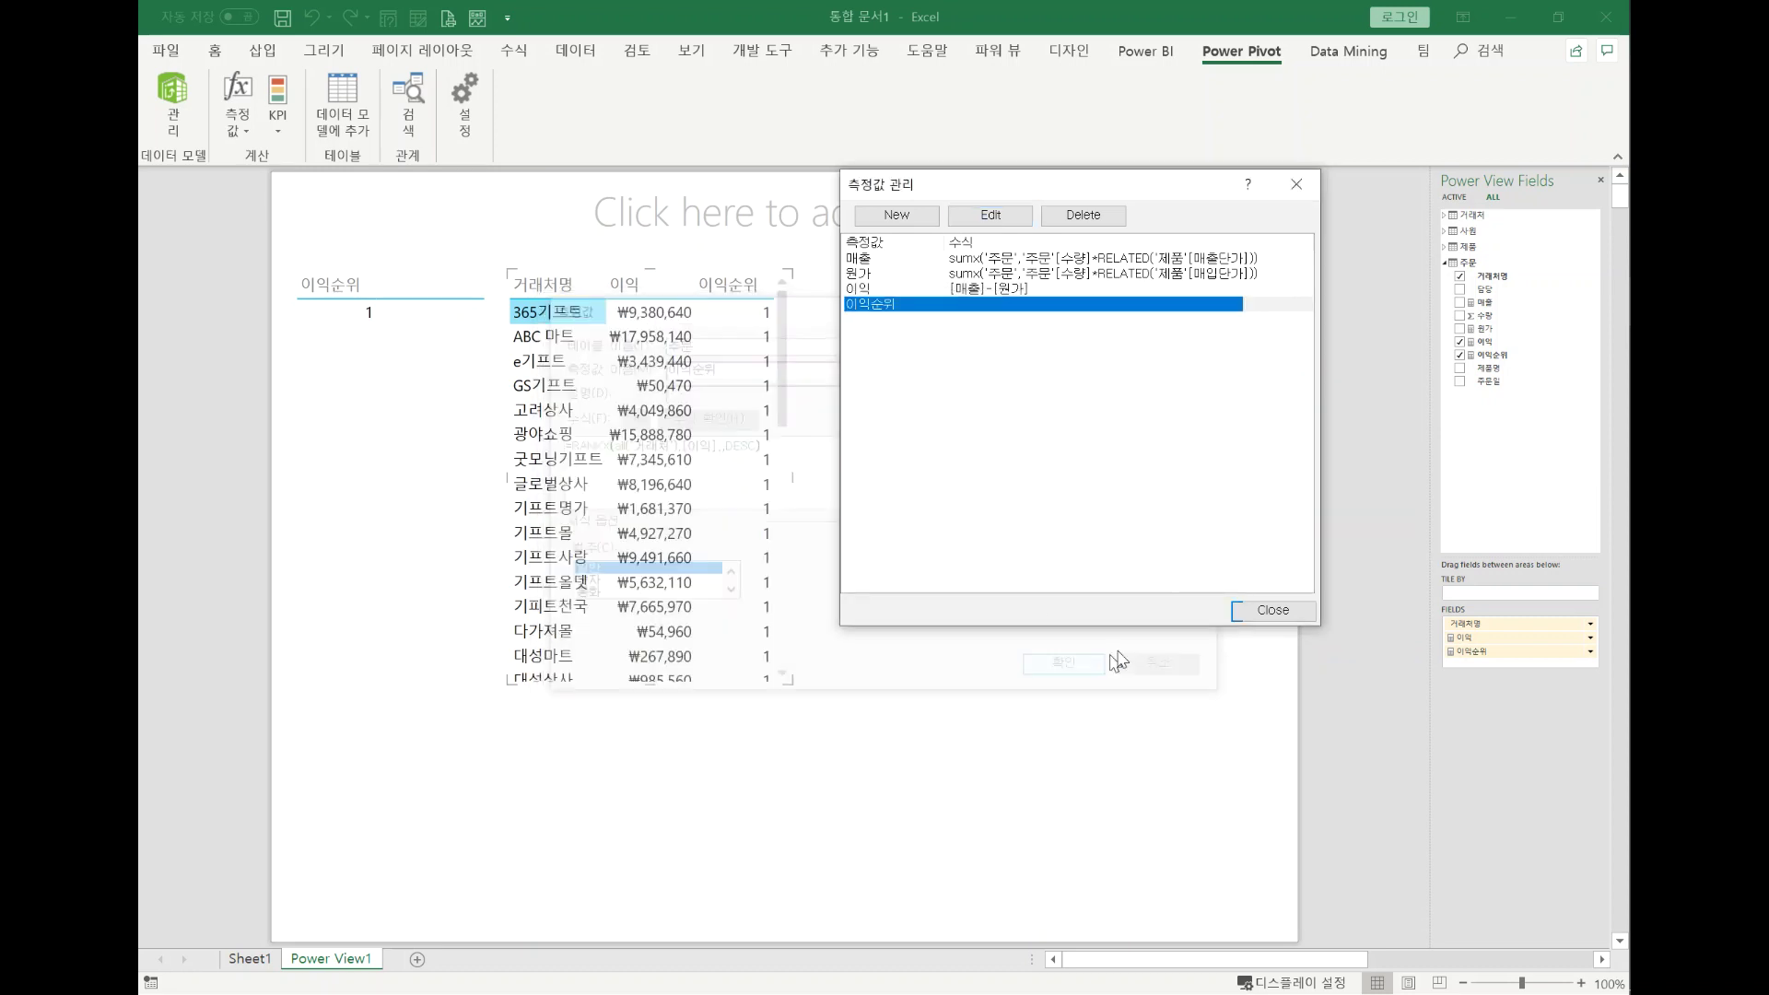
left_click(1264, 609)
left_click(1038, 592)
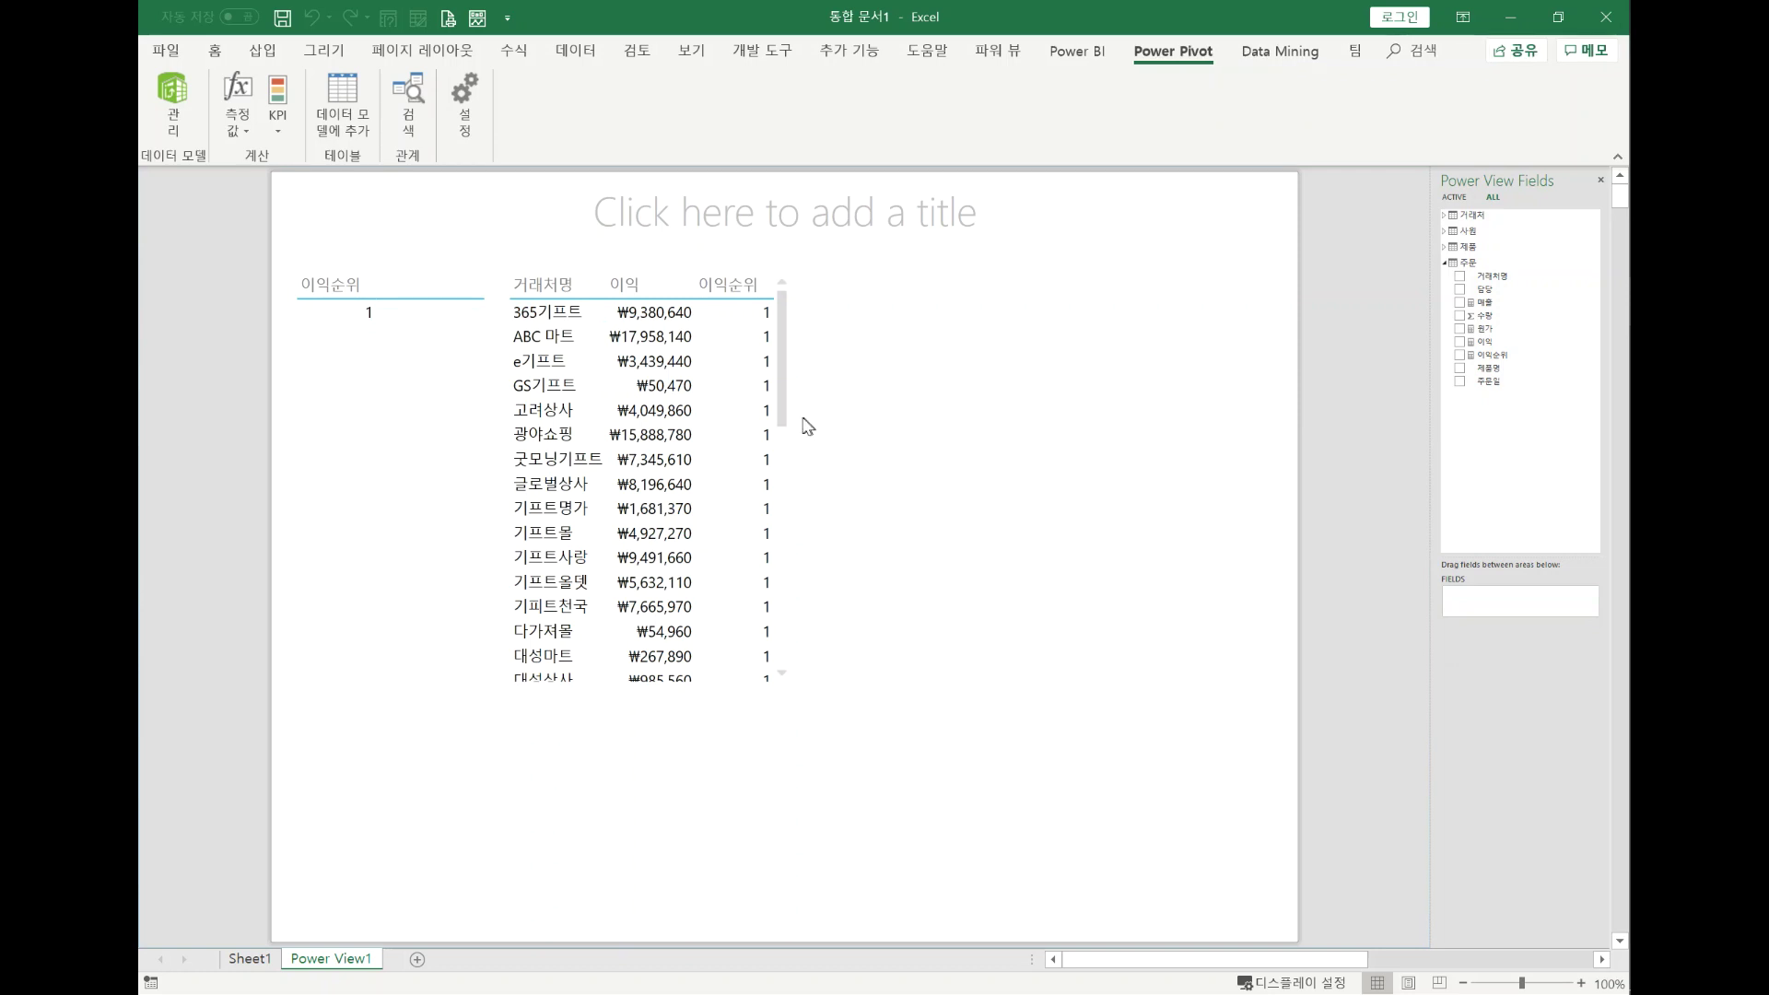
- In the customer table, replace 거래처명 from 주문 with 거래처명 from the 거래처 table
left_click(724, 313)
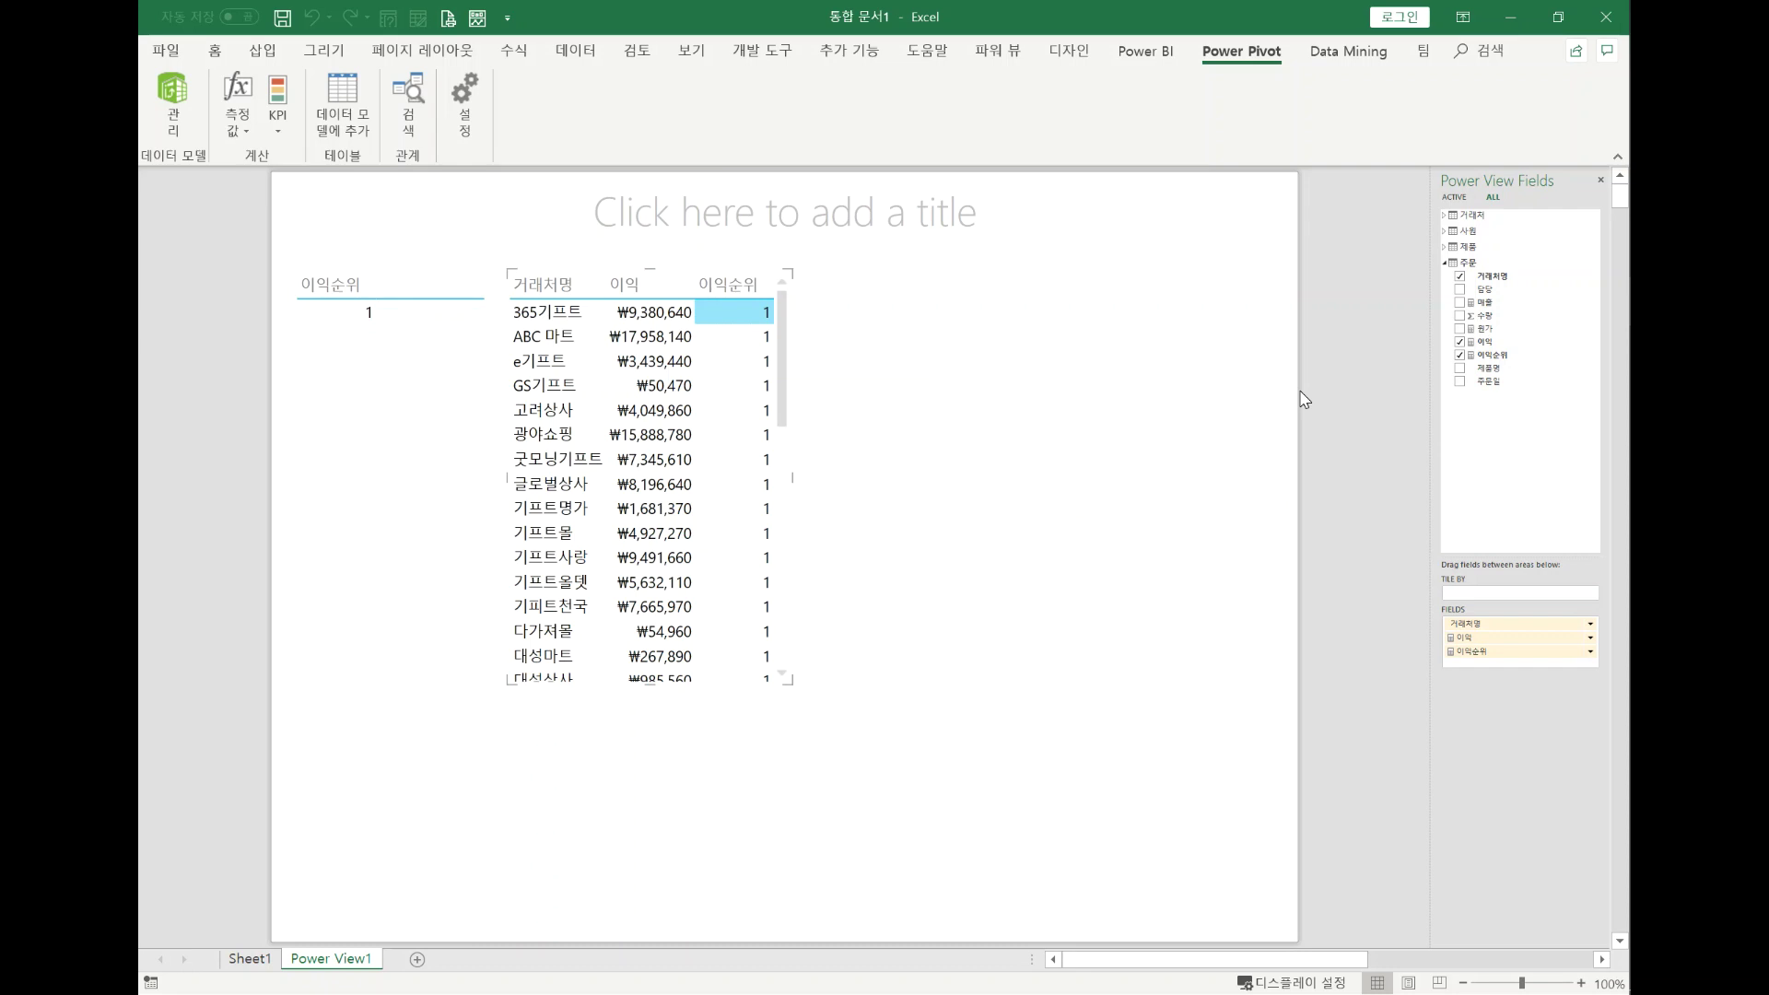
key("super")
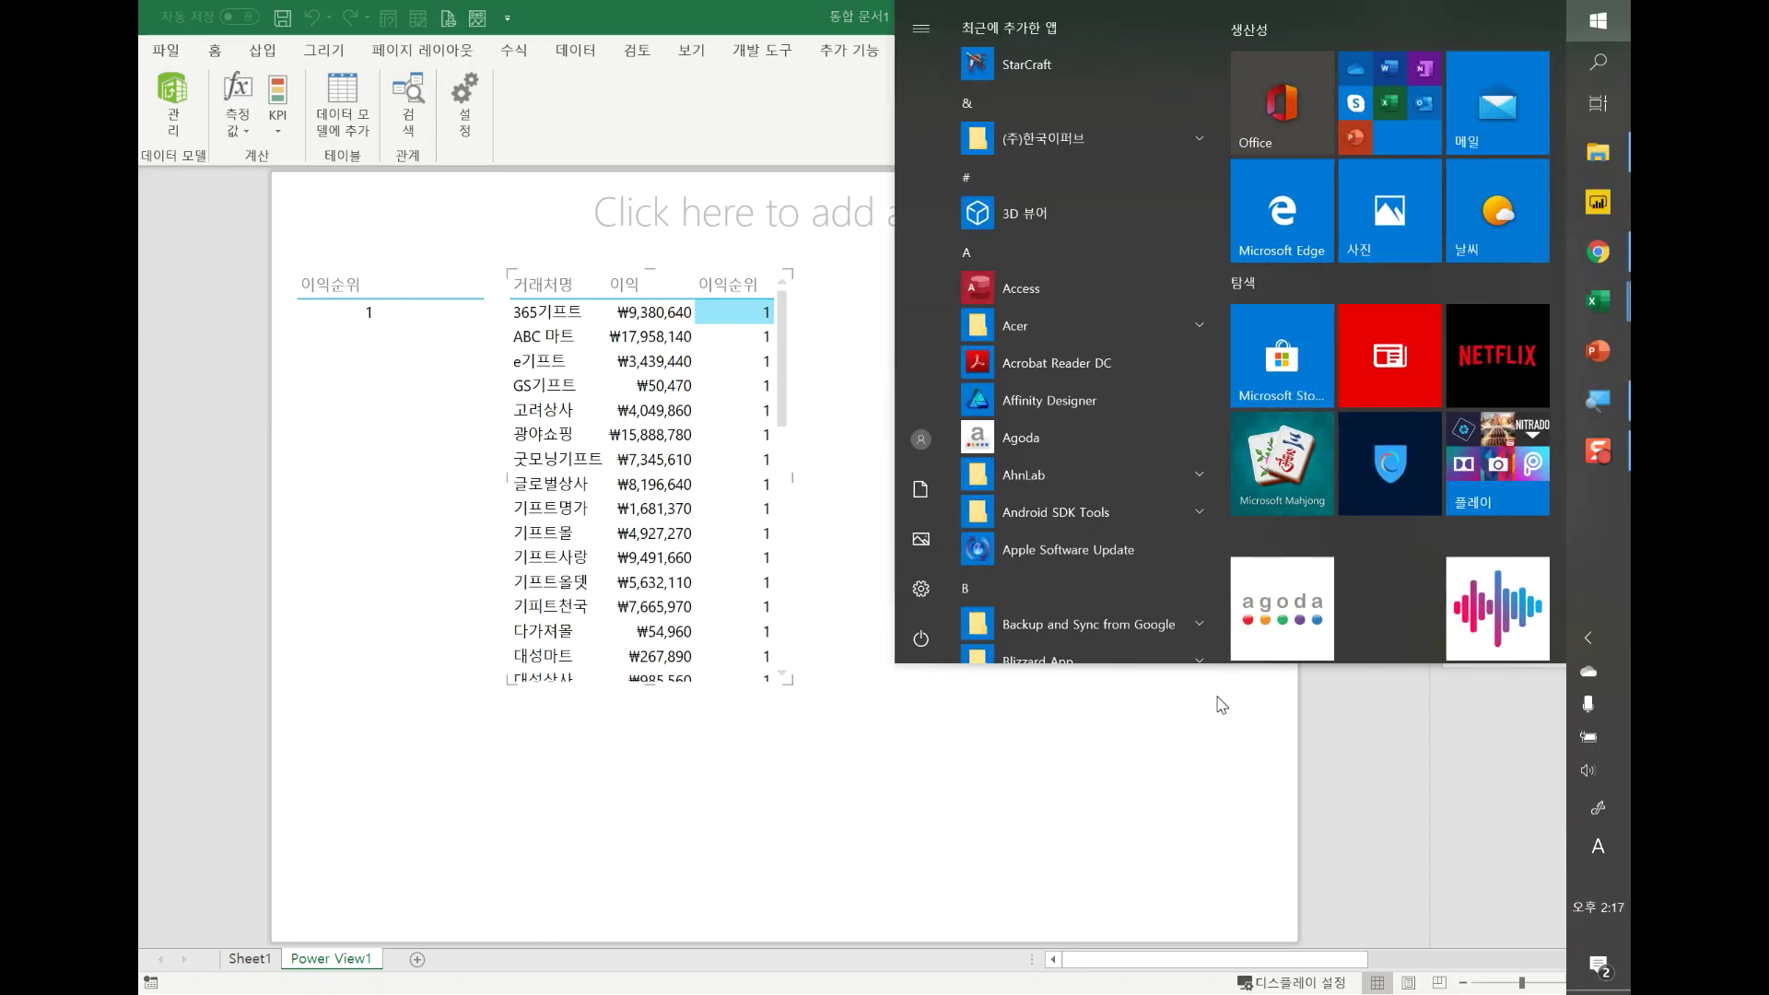
key("Escape")
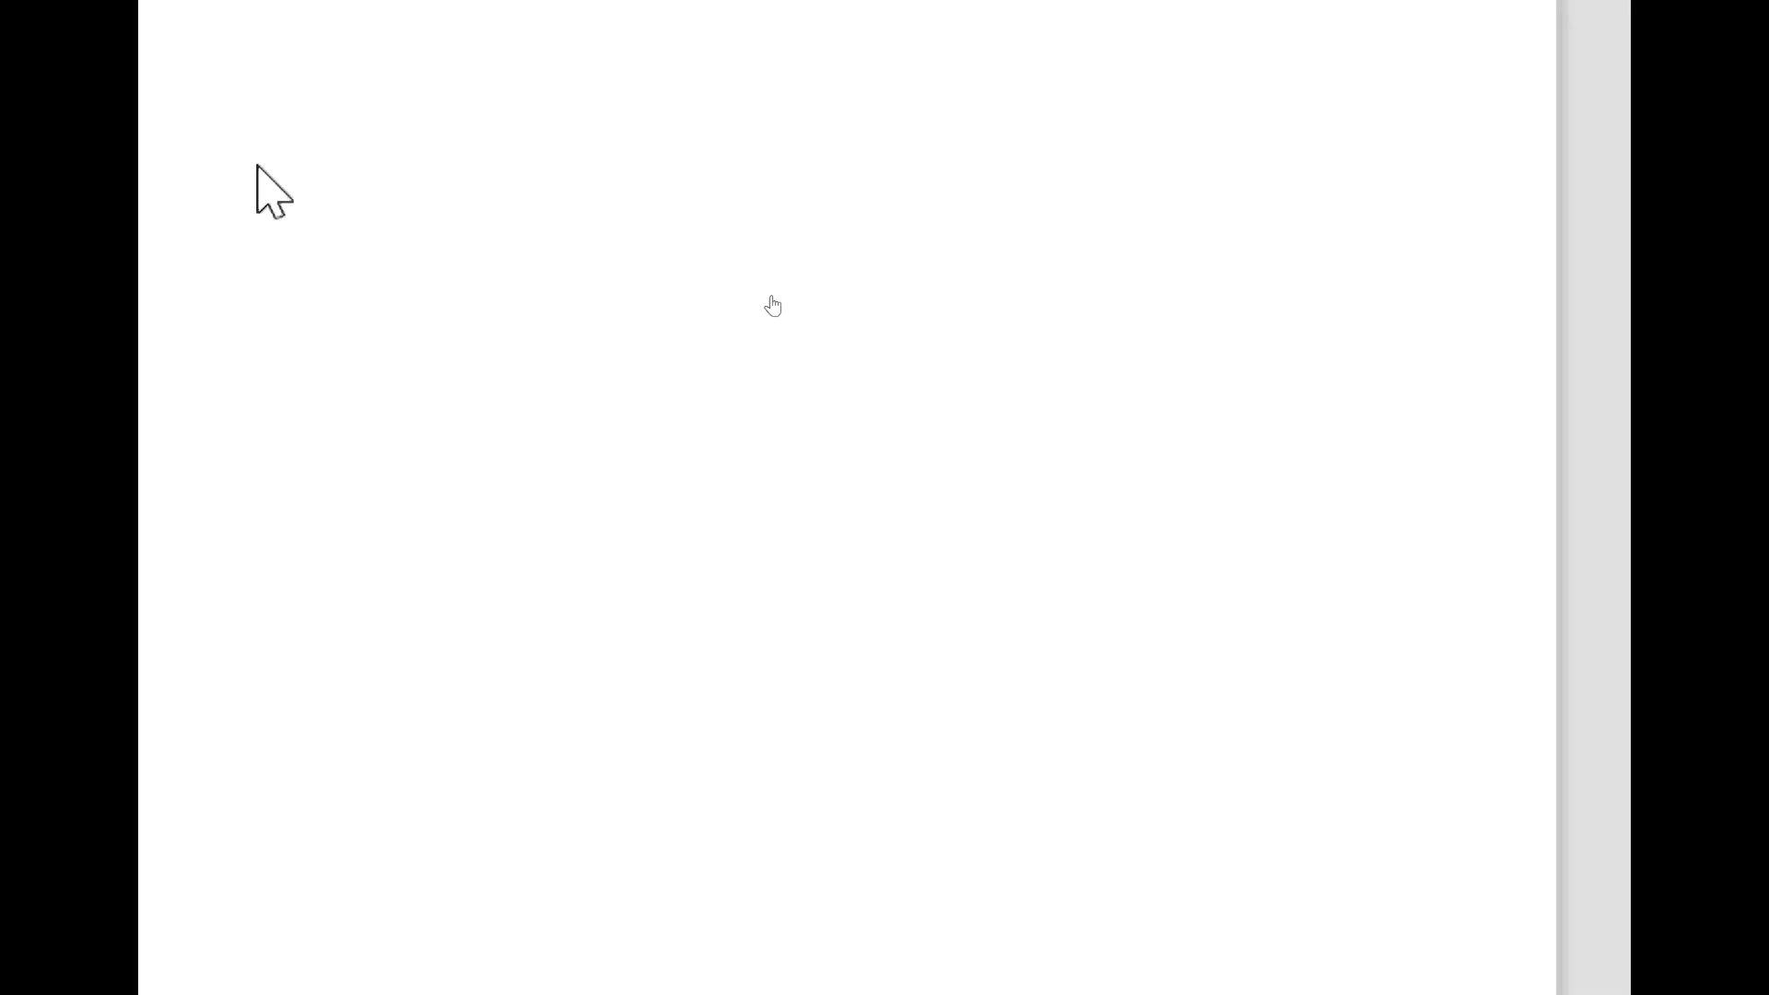
left_click(406, 178)
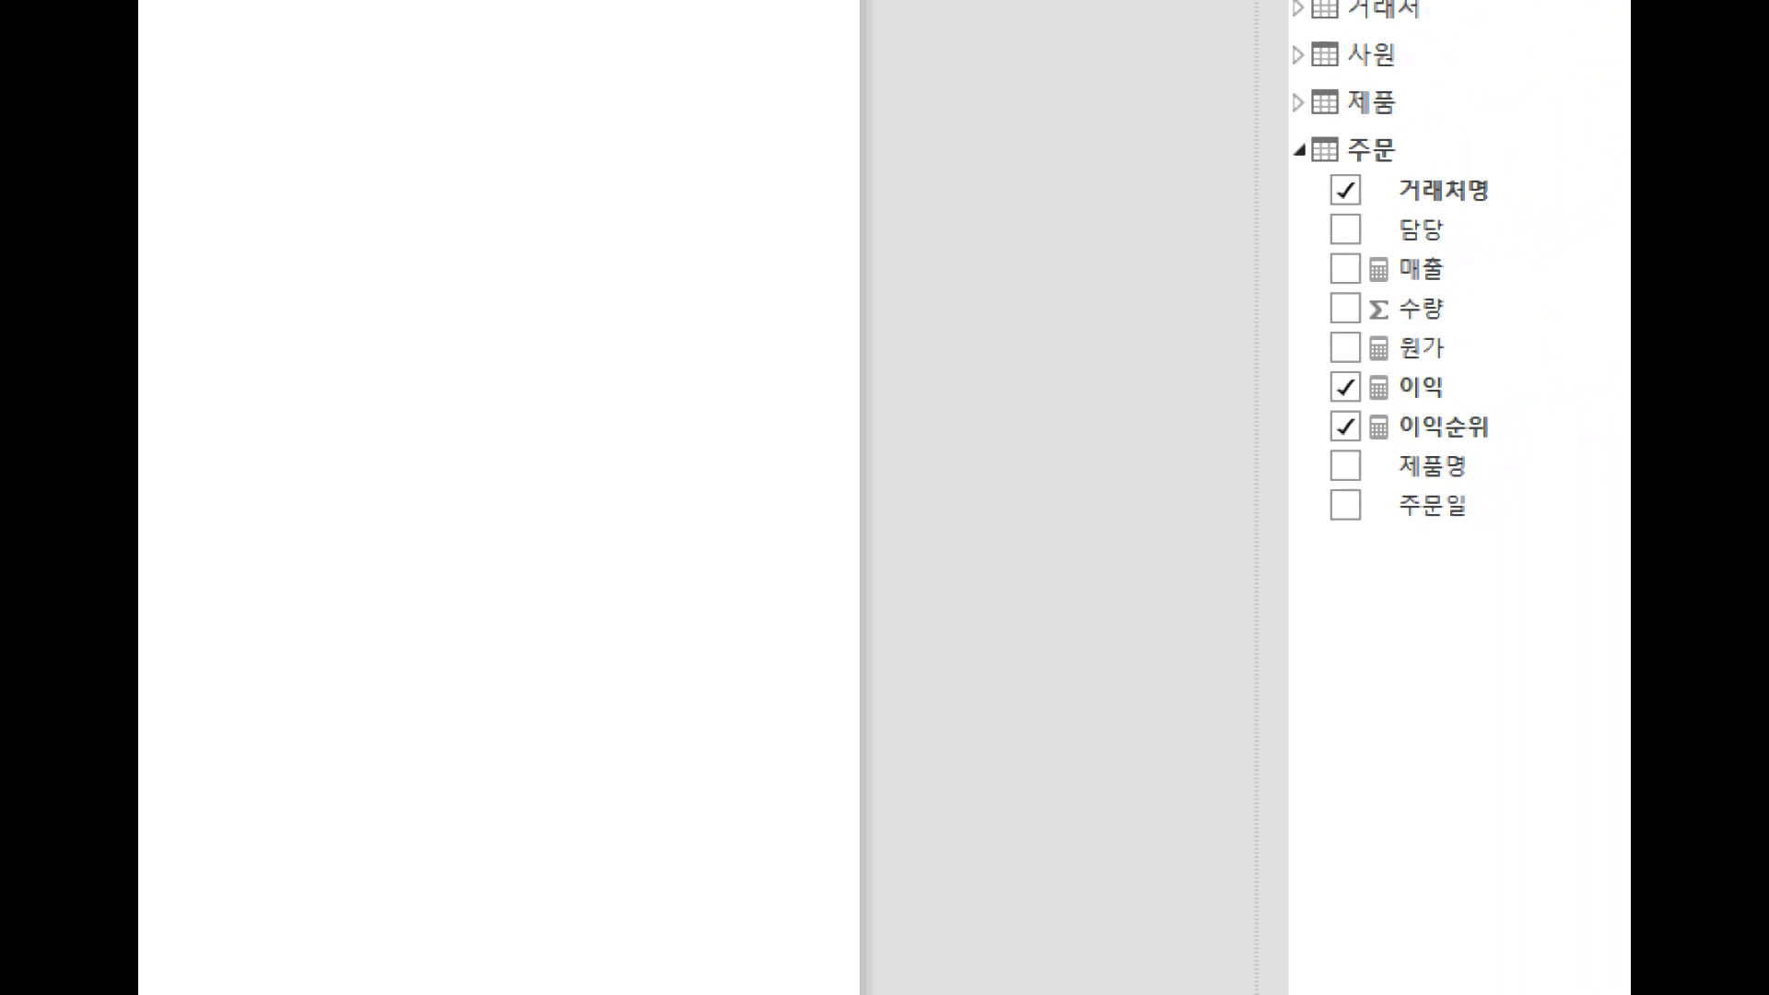
left_click(1347, 191)
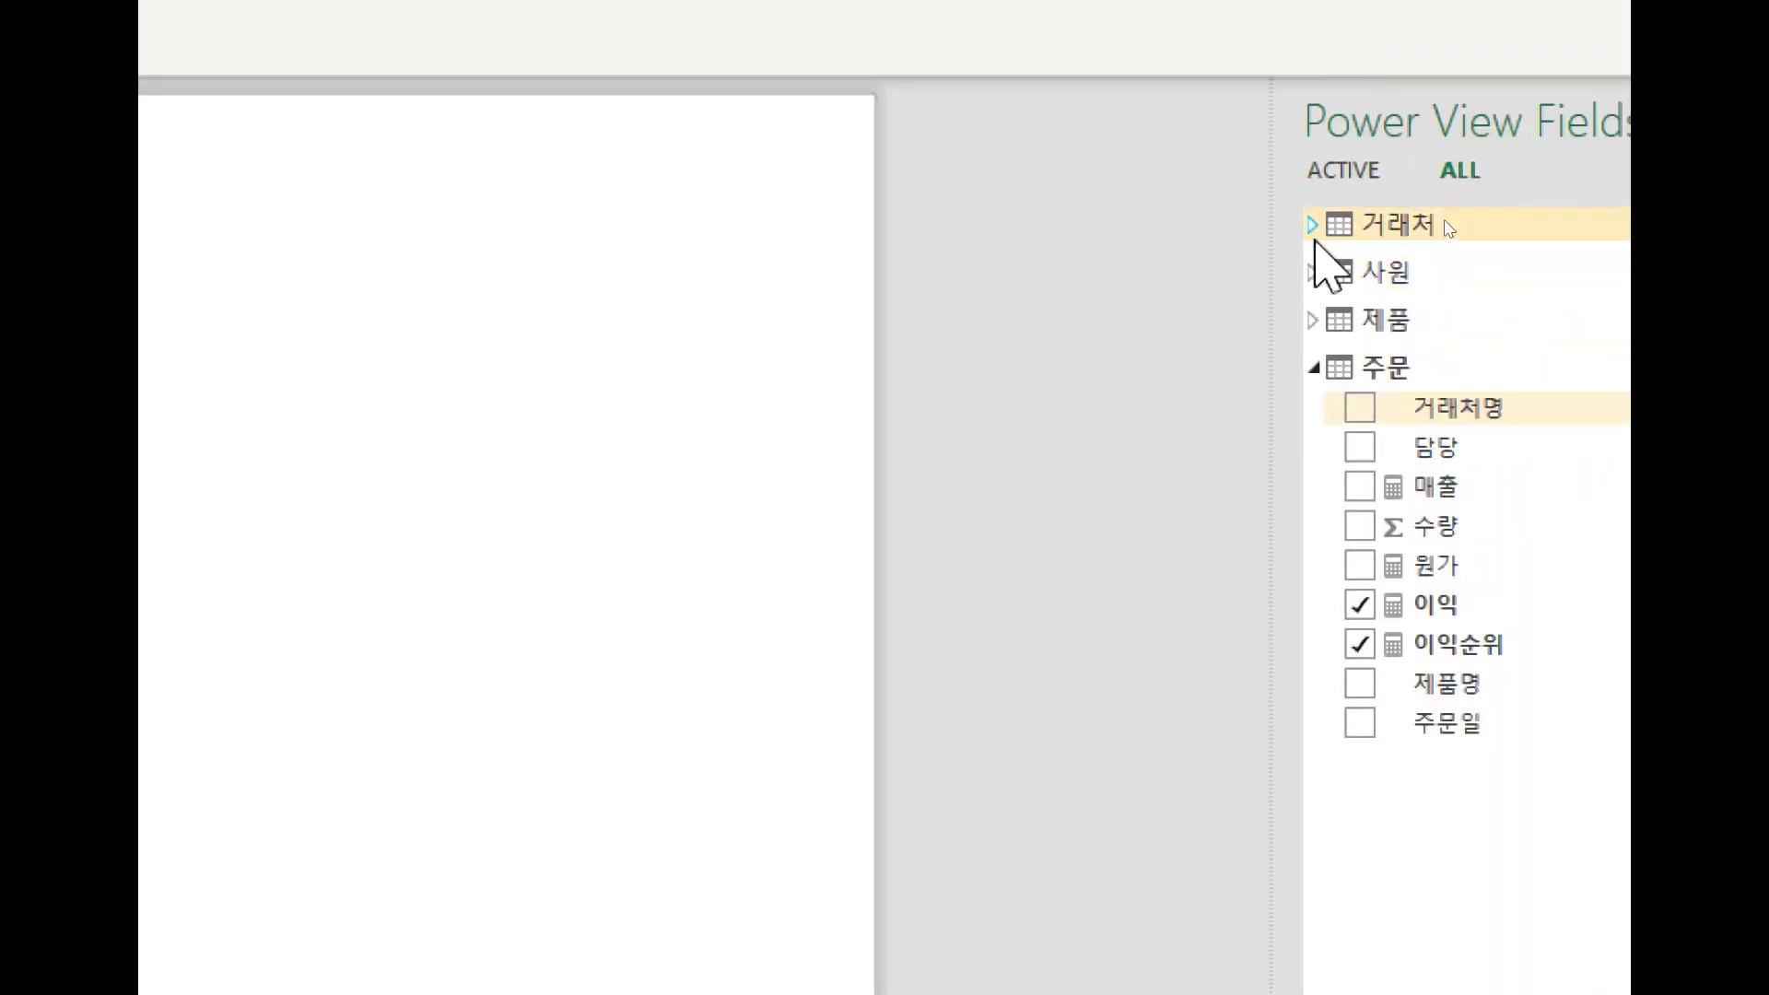
left_click(1312, 225)
left_click(1360, 265)
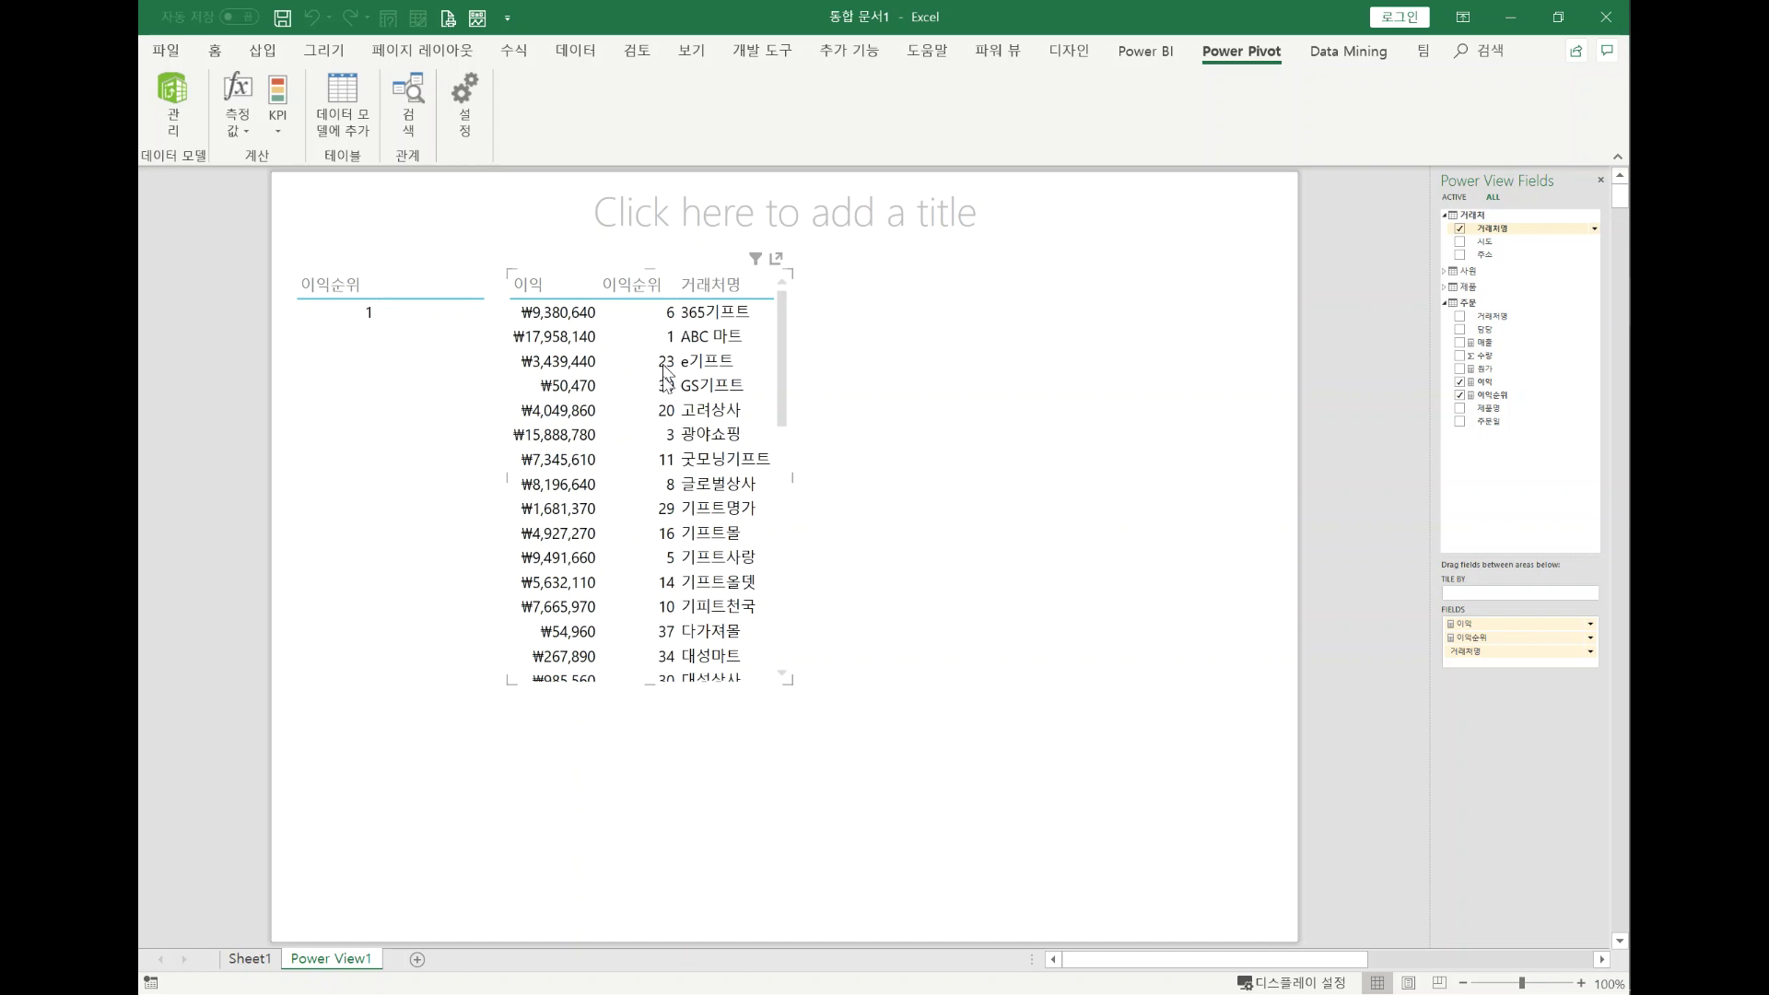
- Delete the single-column 이익순위 table and the customer profit table from the report
left_click(456, 309)
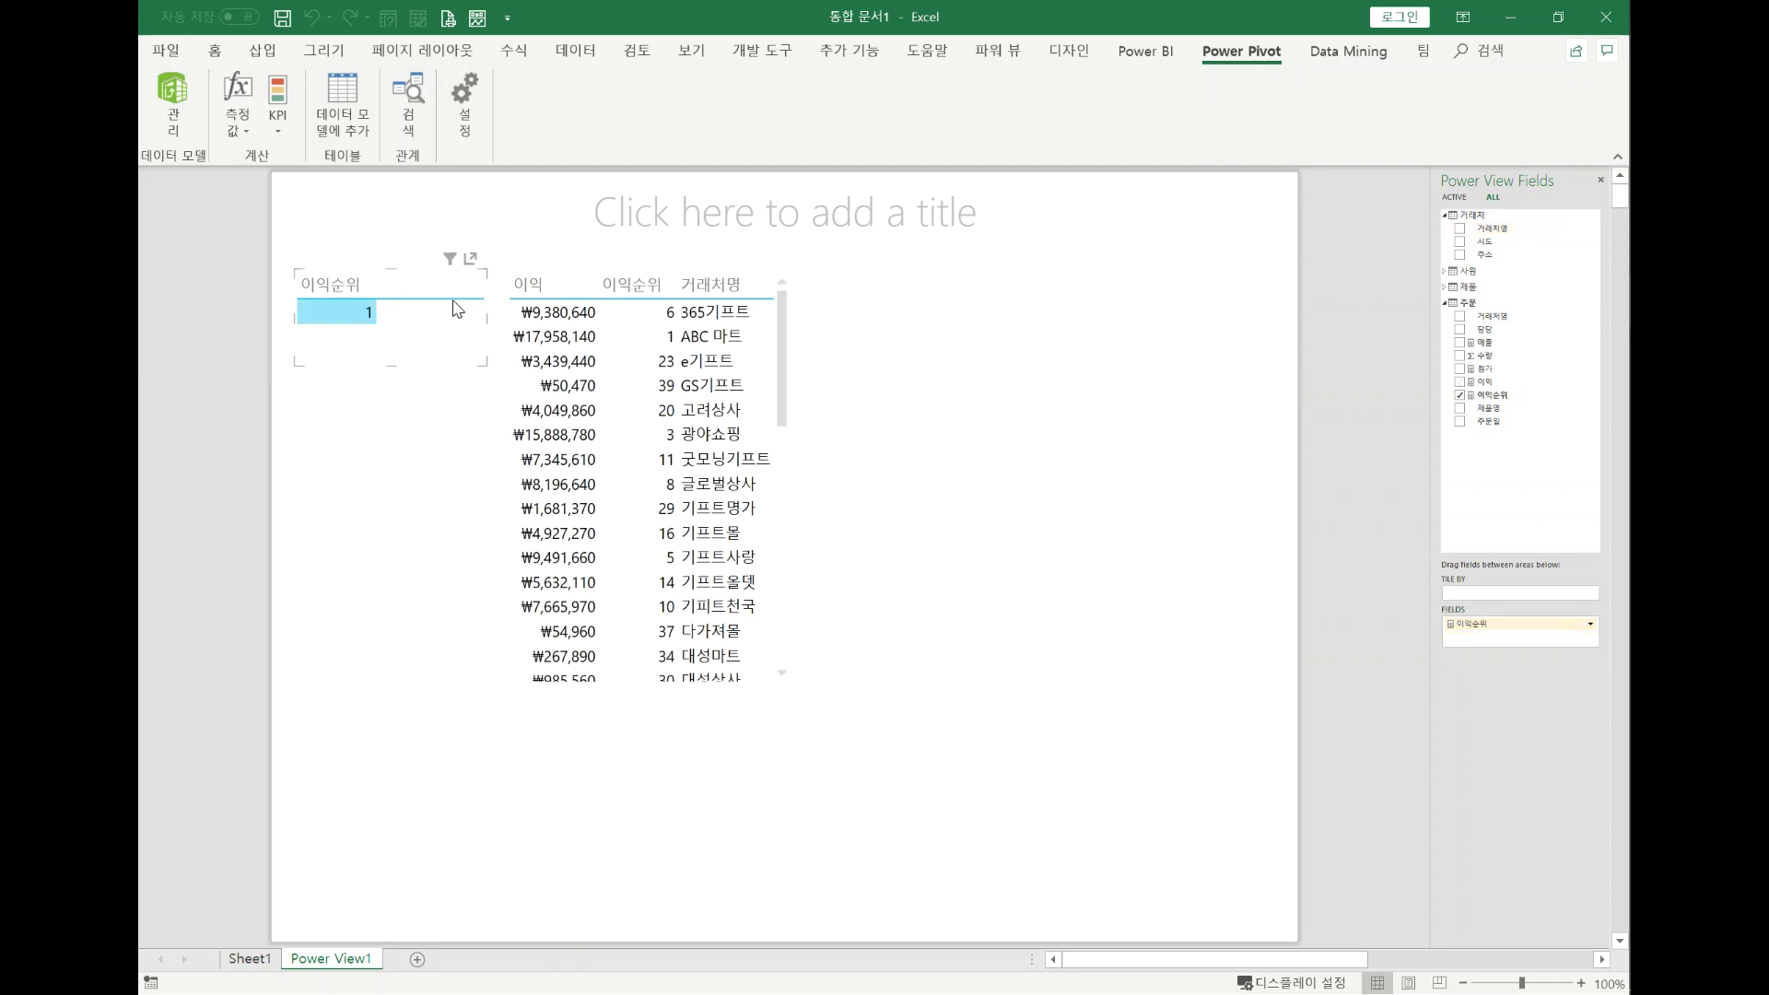
key("Delete")
left_click(568, 335)
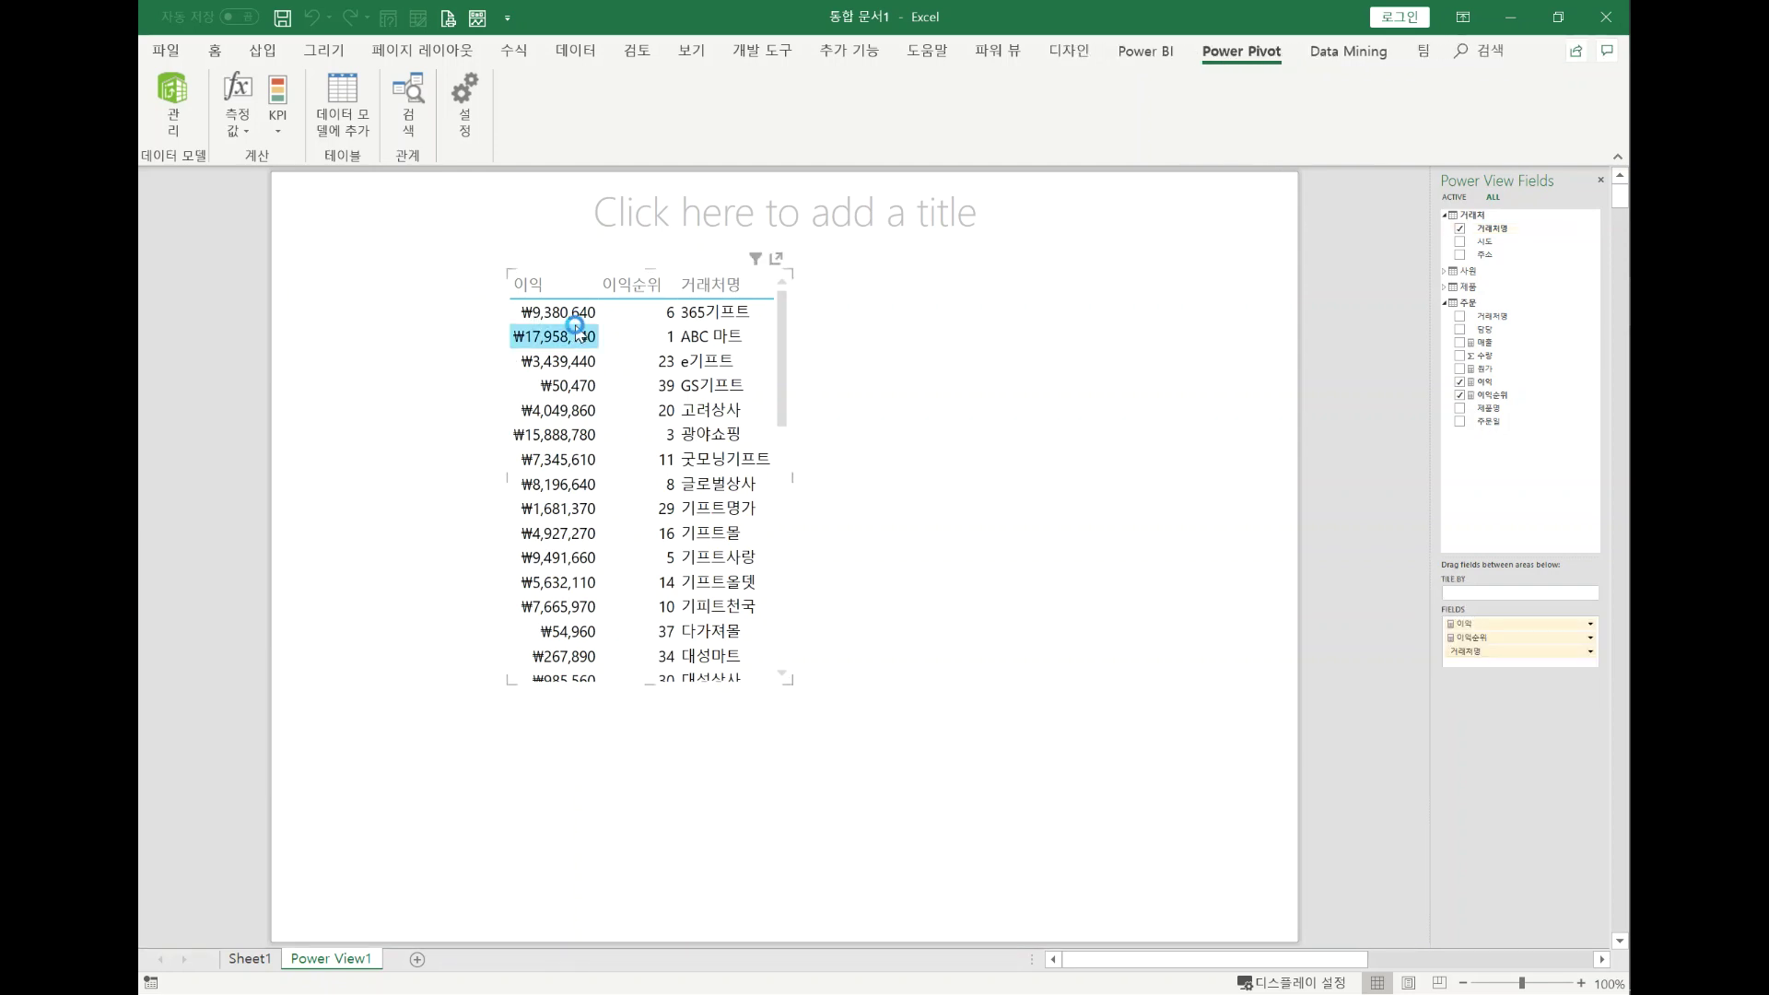
key("Delete")
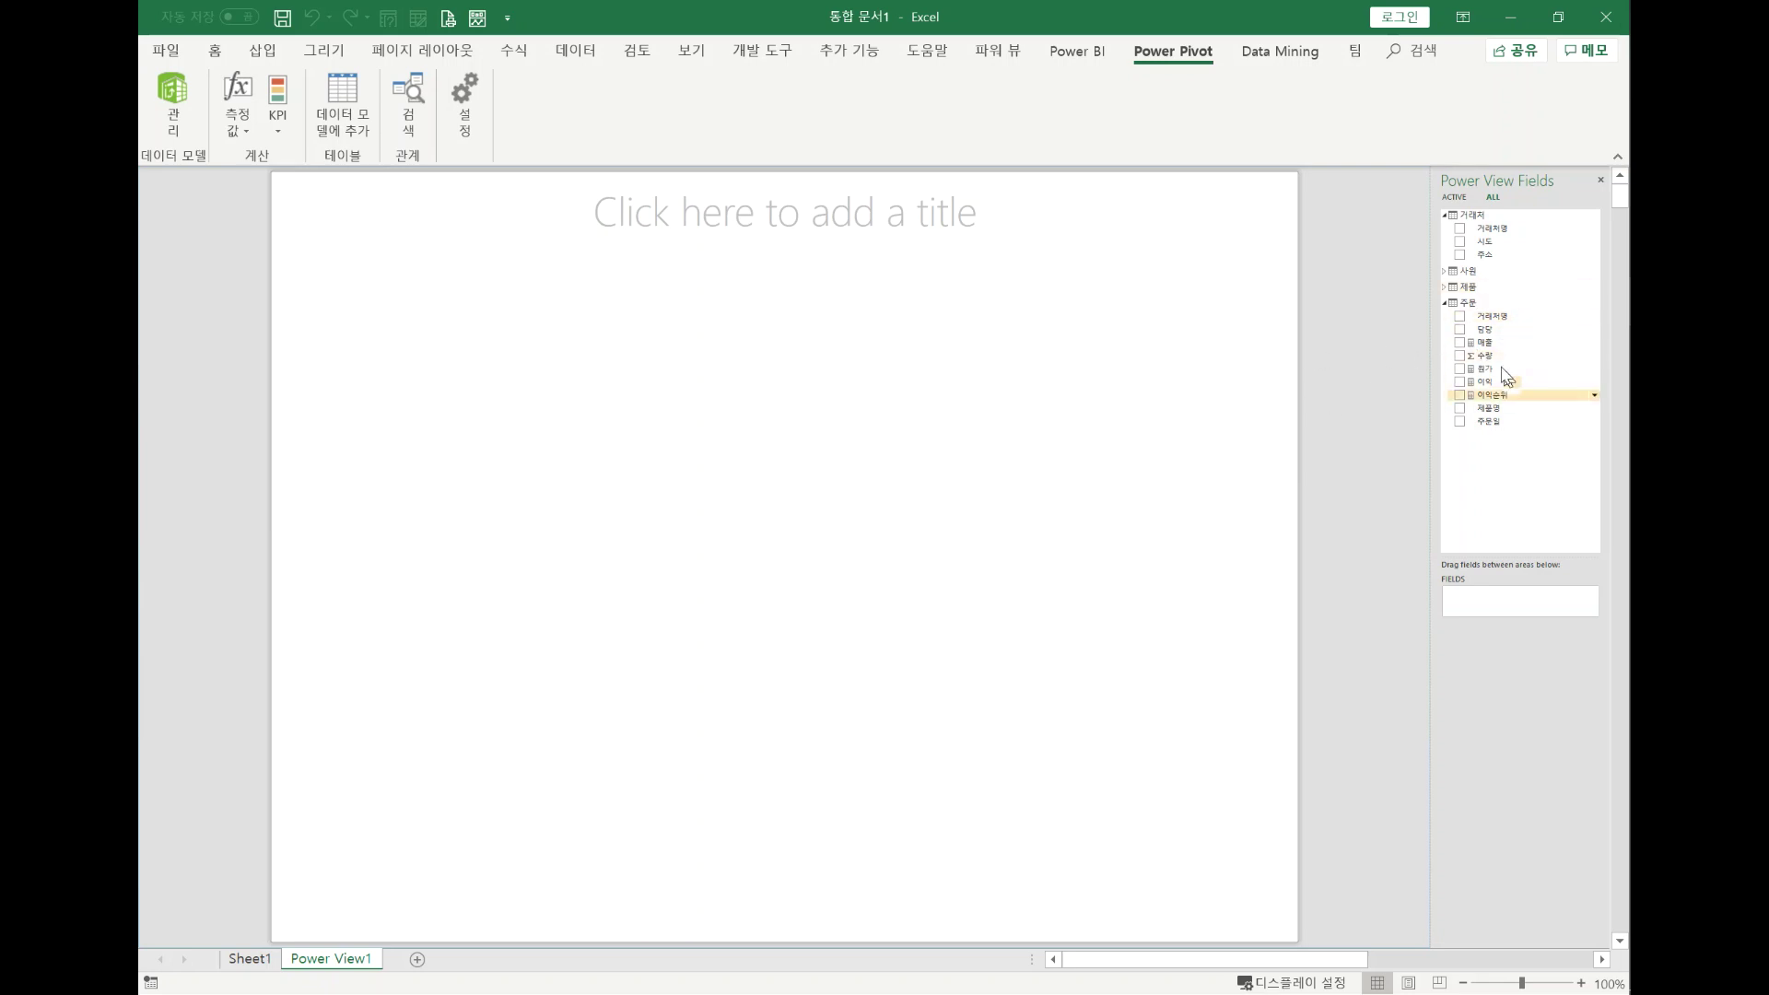
- Build a new table with 거래처명 from 거래처 and the 이익 and 이익순위 measures from 주문
left_click(1459, 228)
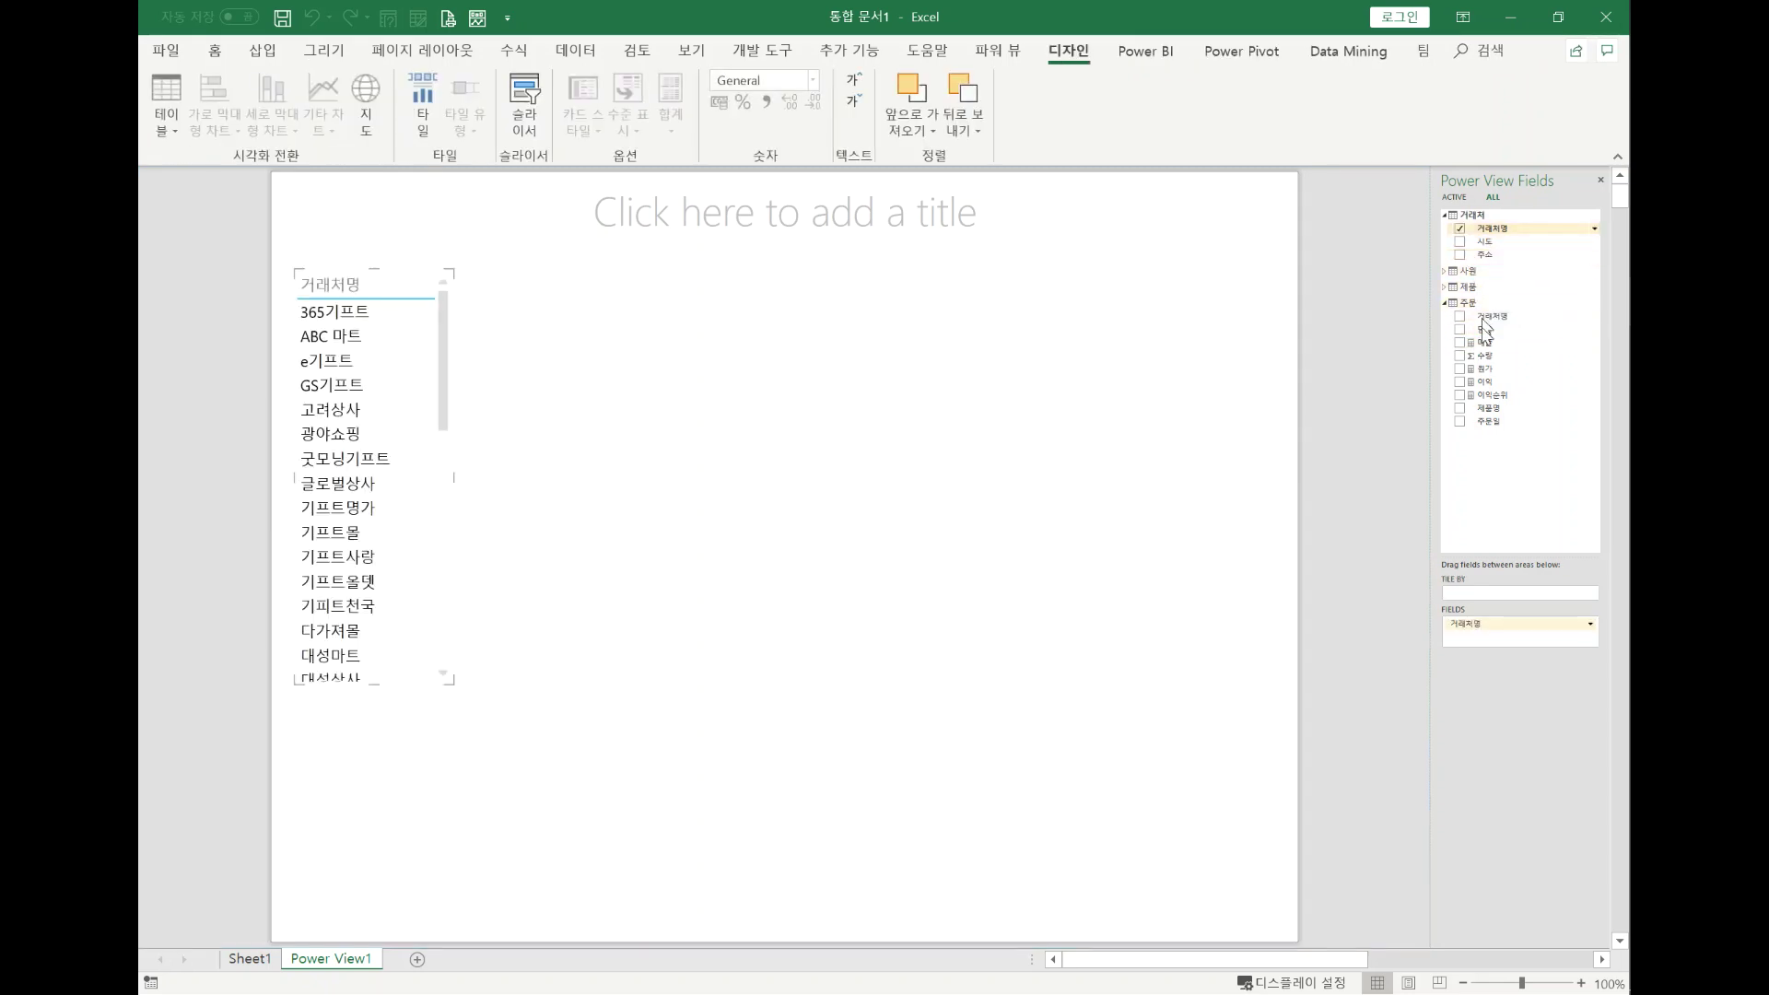
left_click_drag(1475, 245, 1498, 398)
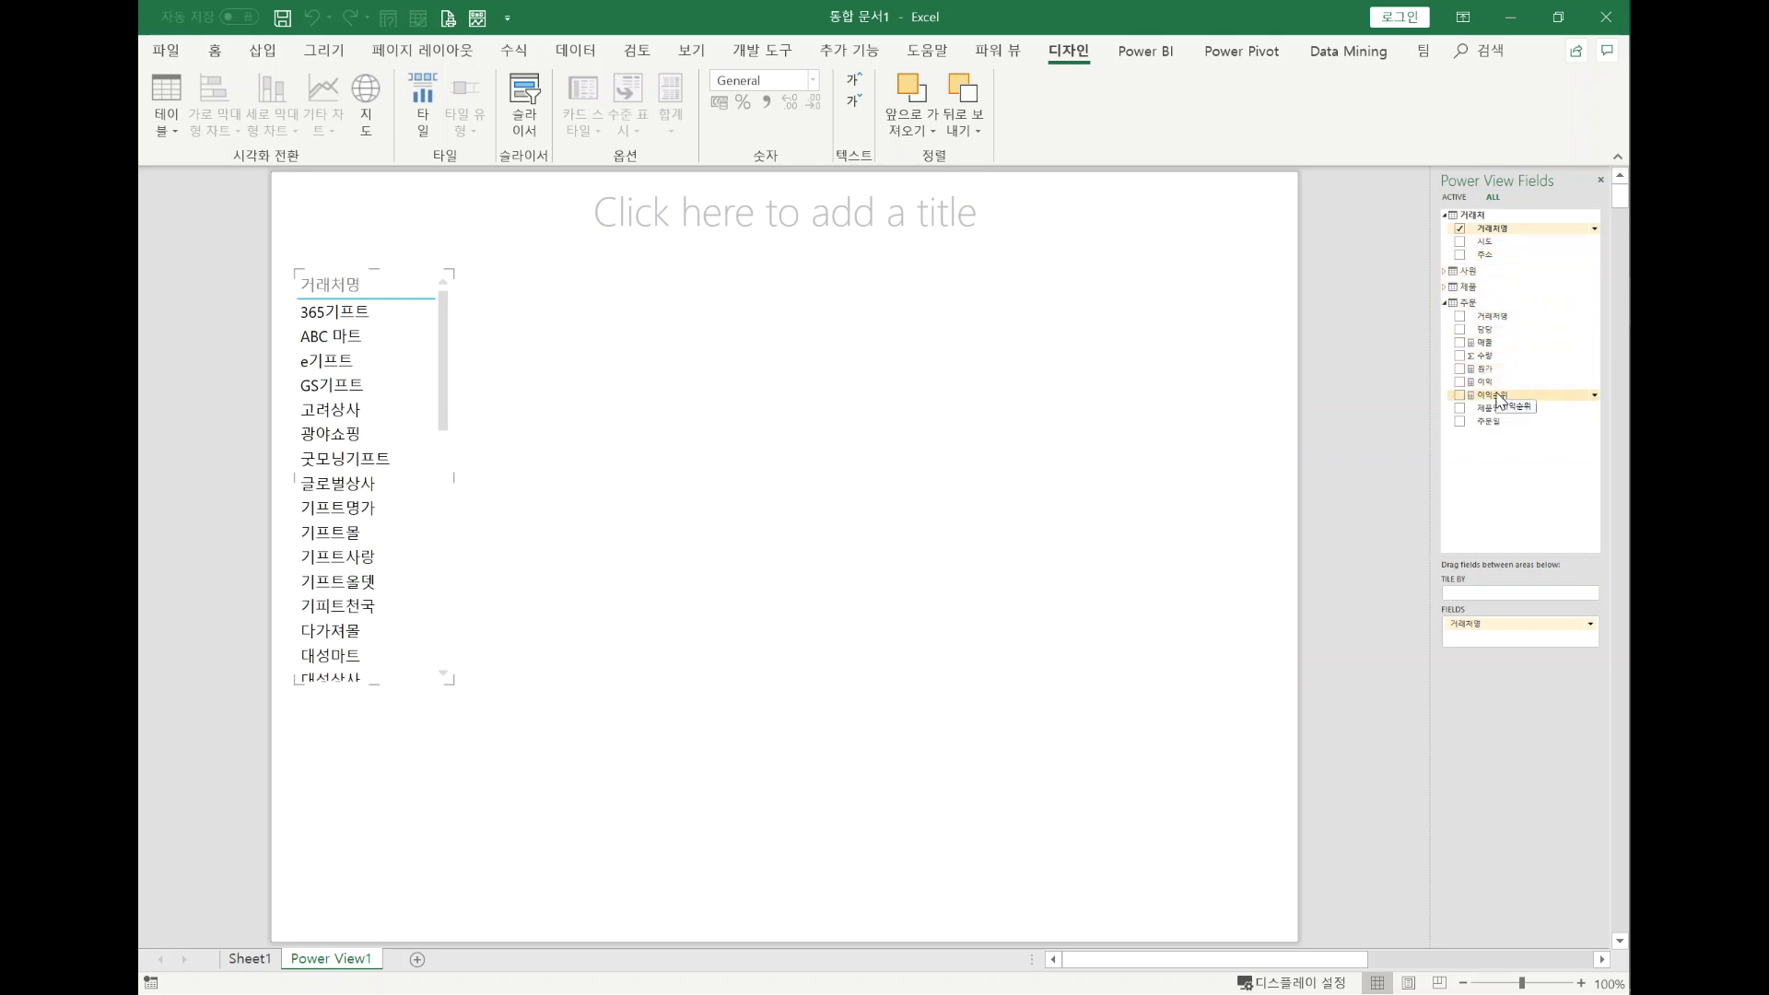
left_click(1459, 382)
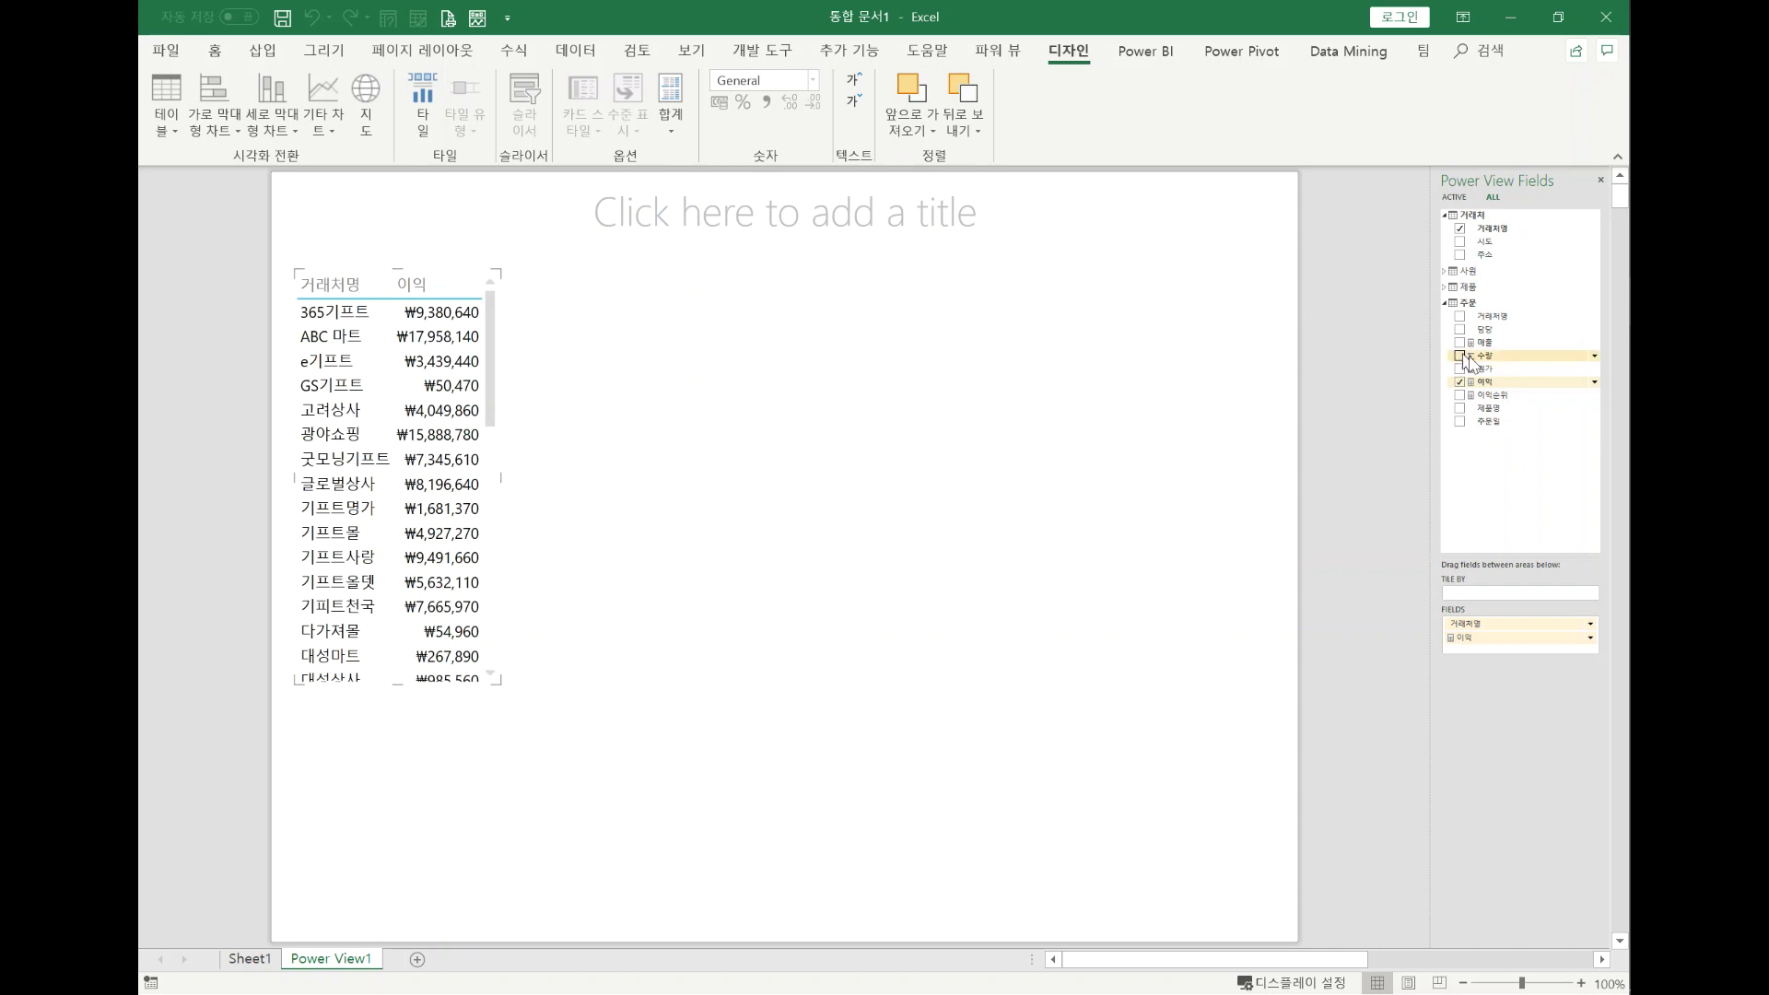
left_click(1459, 395)
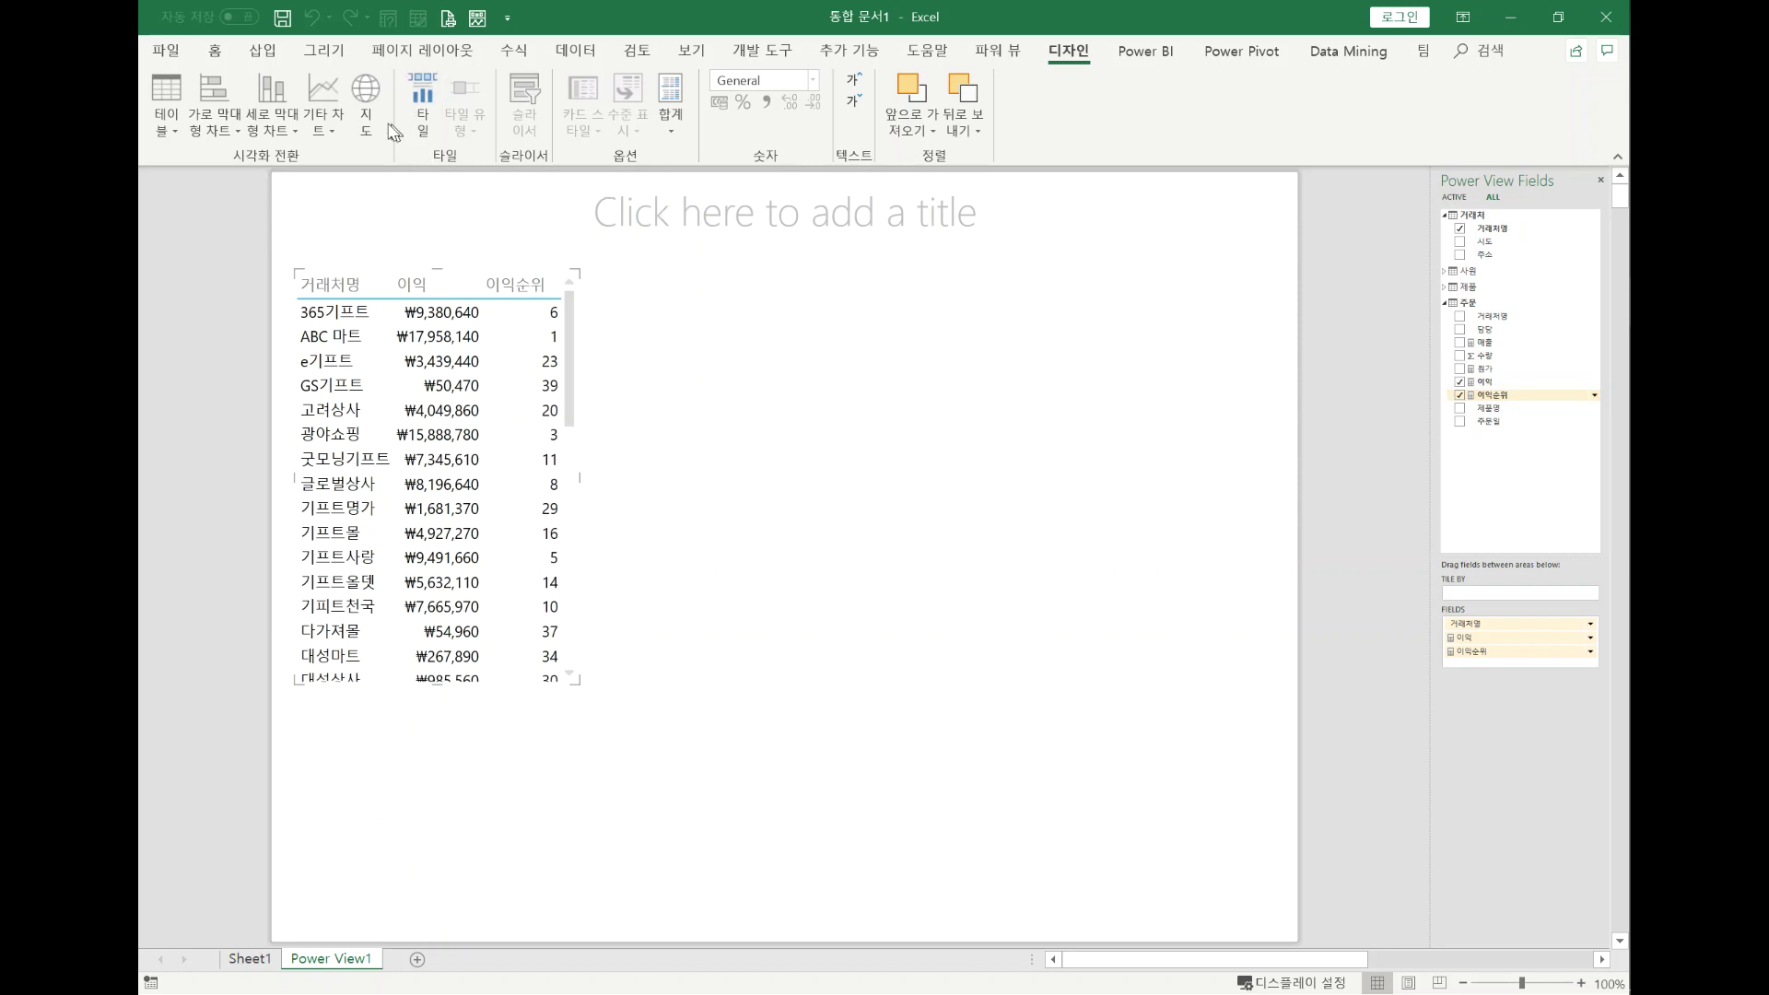
- Create a new measure in the 주문 table and name it Top10매출이익
left_click(1241, 50)
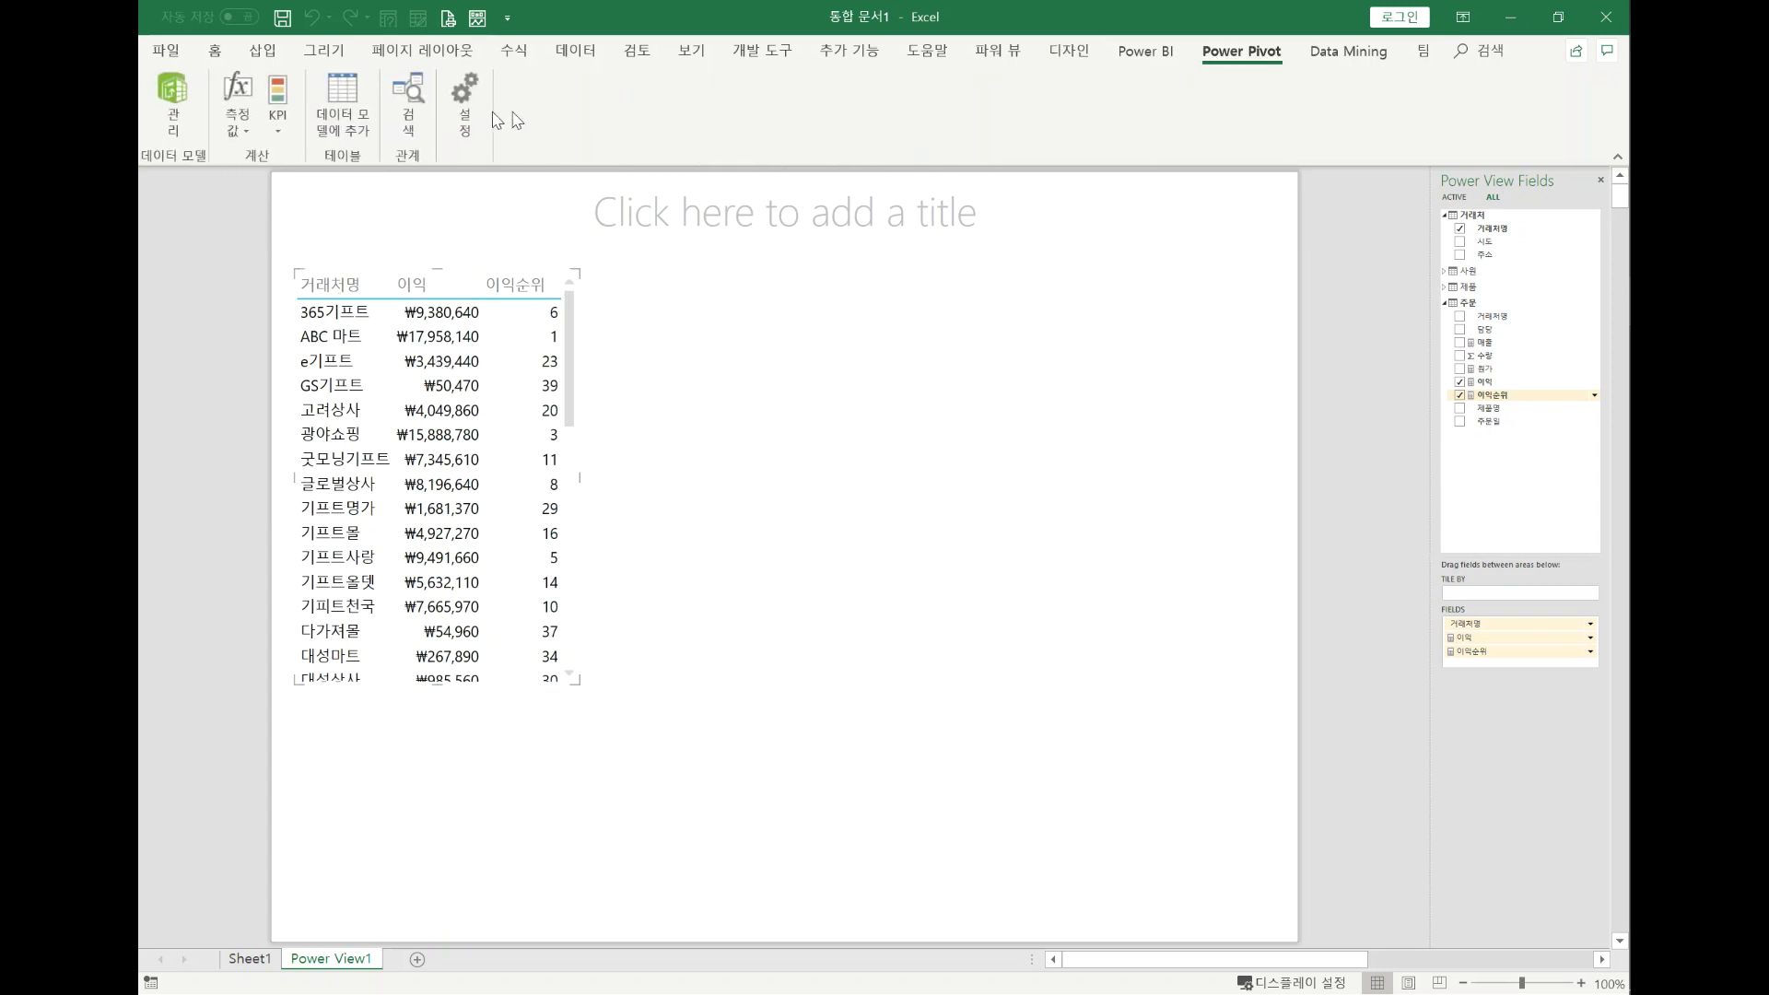
left_click(240, 122)
left_click(279, 162)
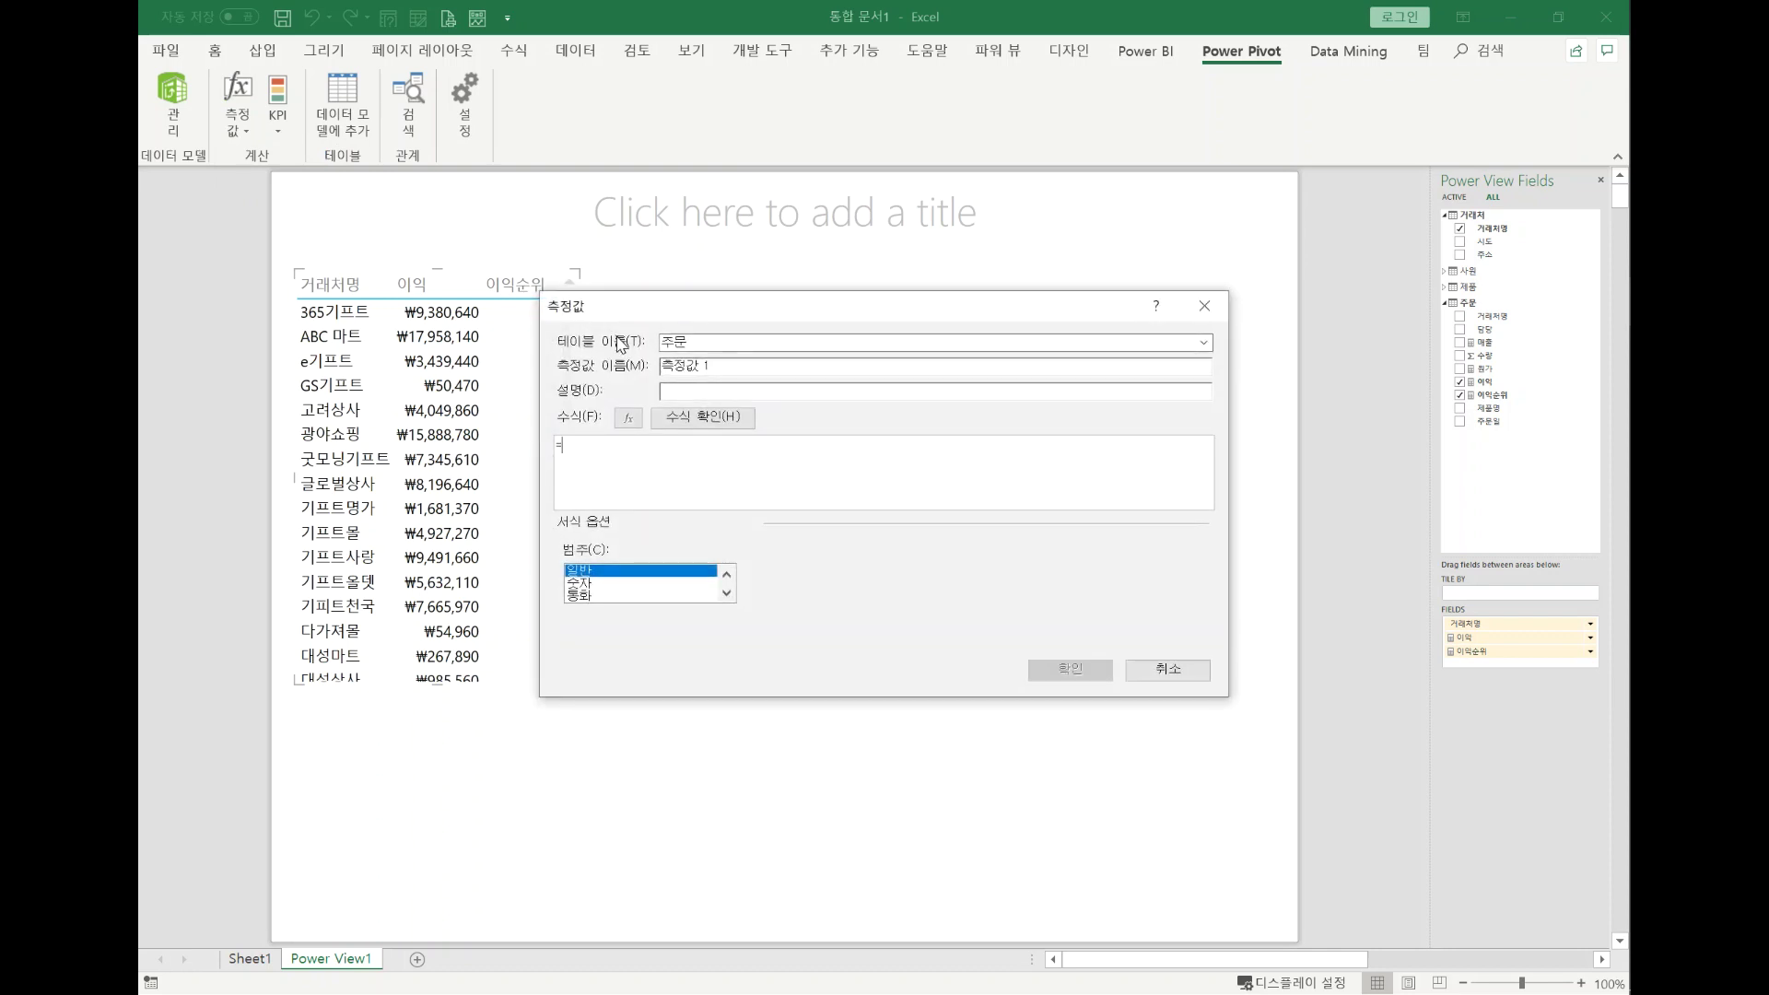
key("super")
key("super")
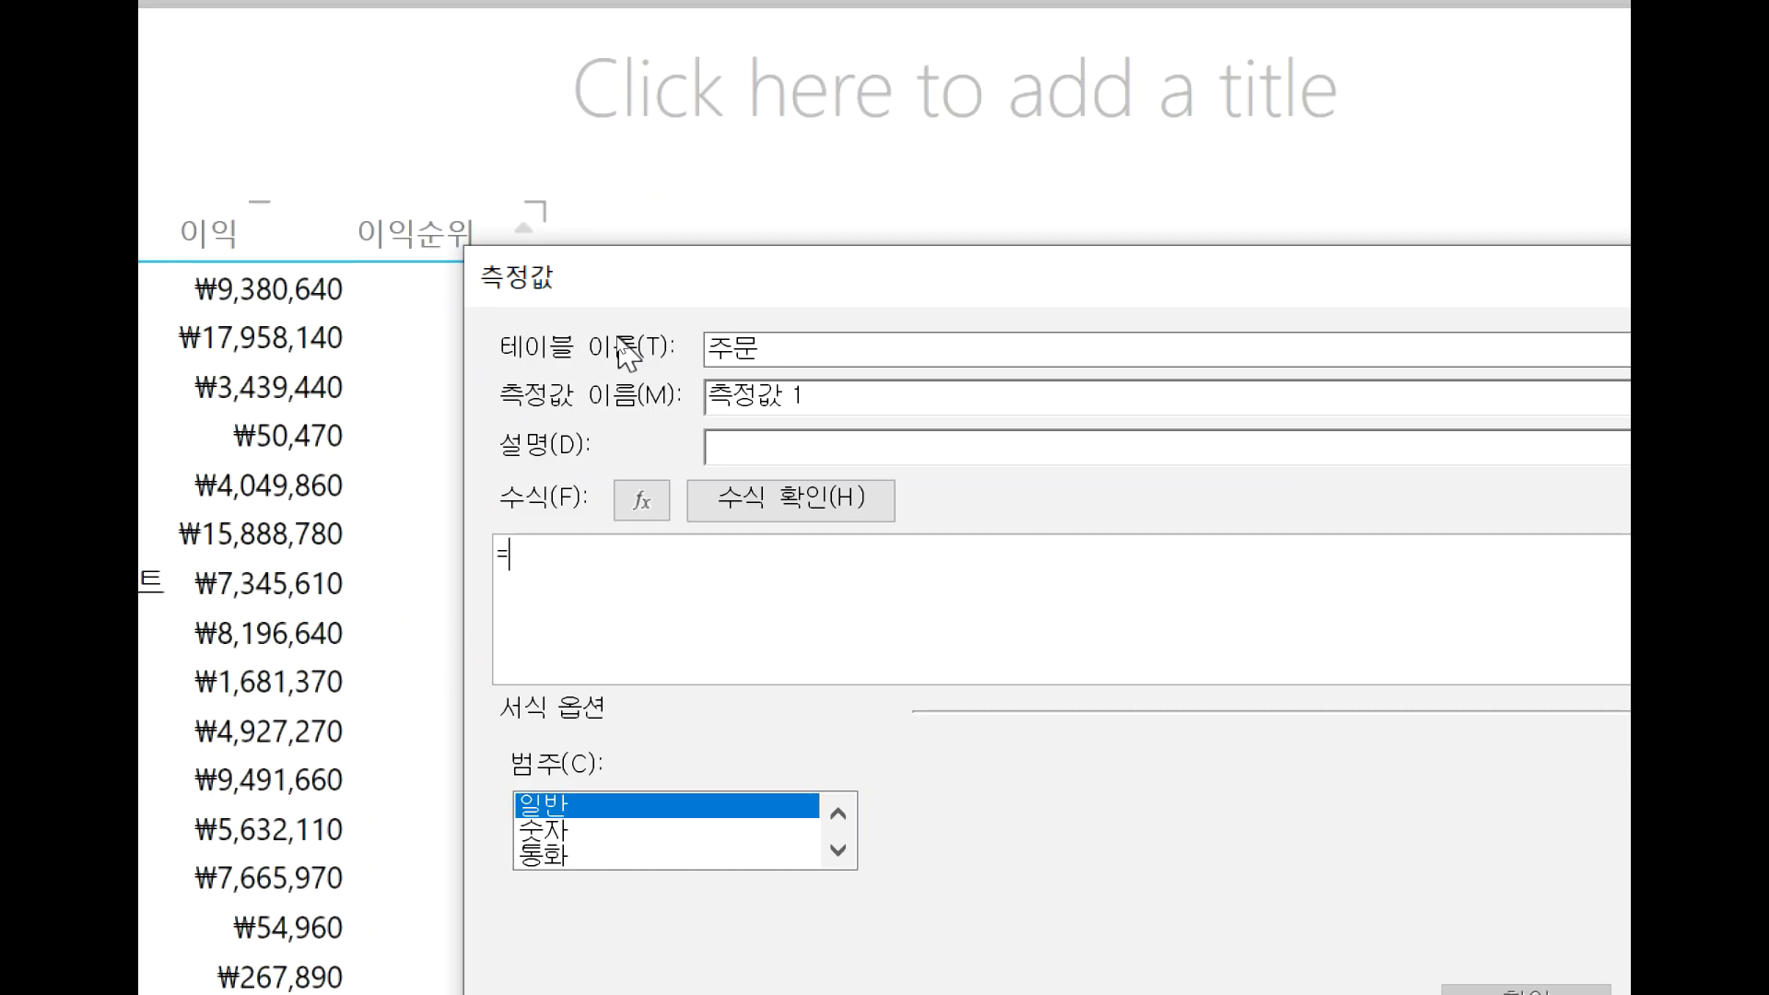
left_click_drag(836, 395, 486, 382)
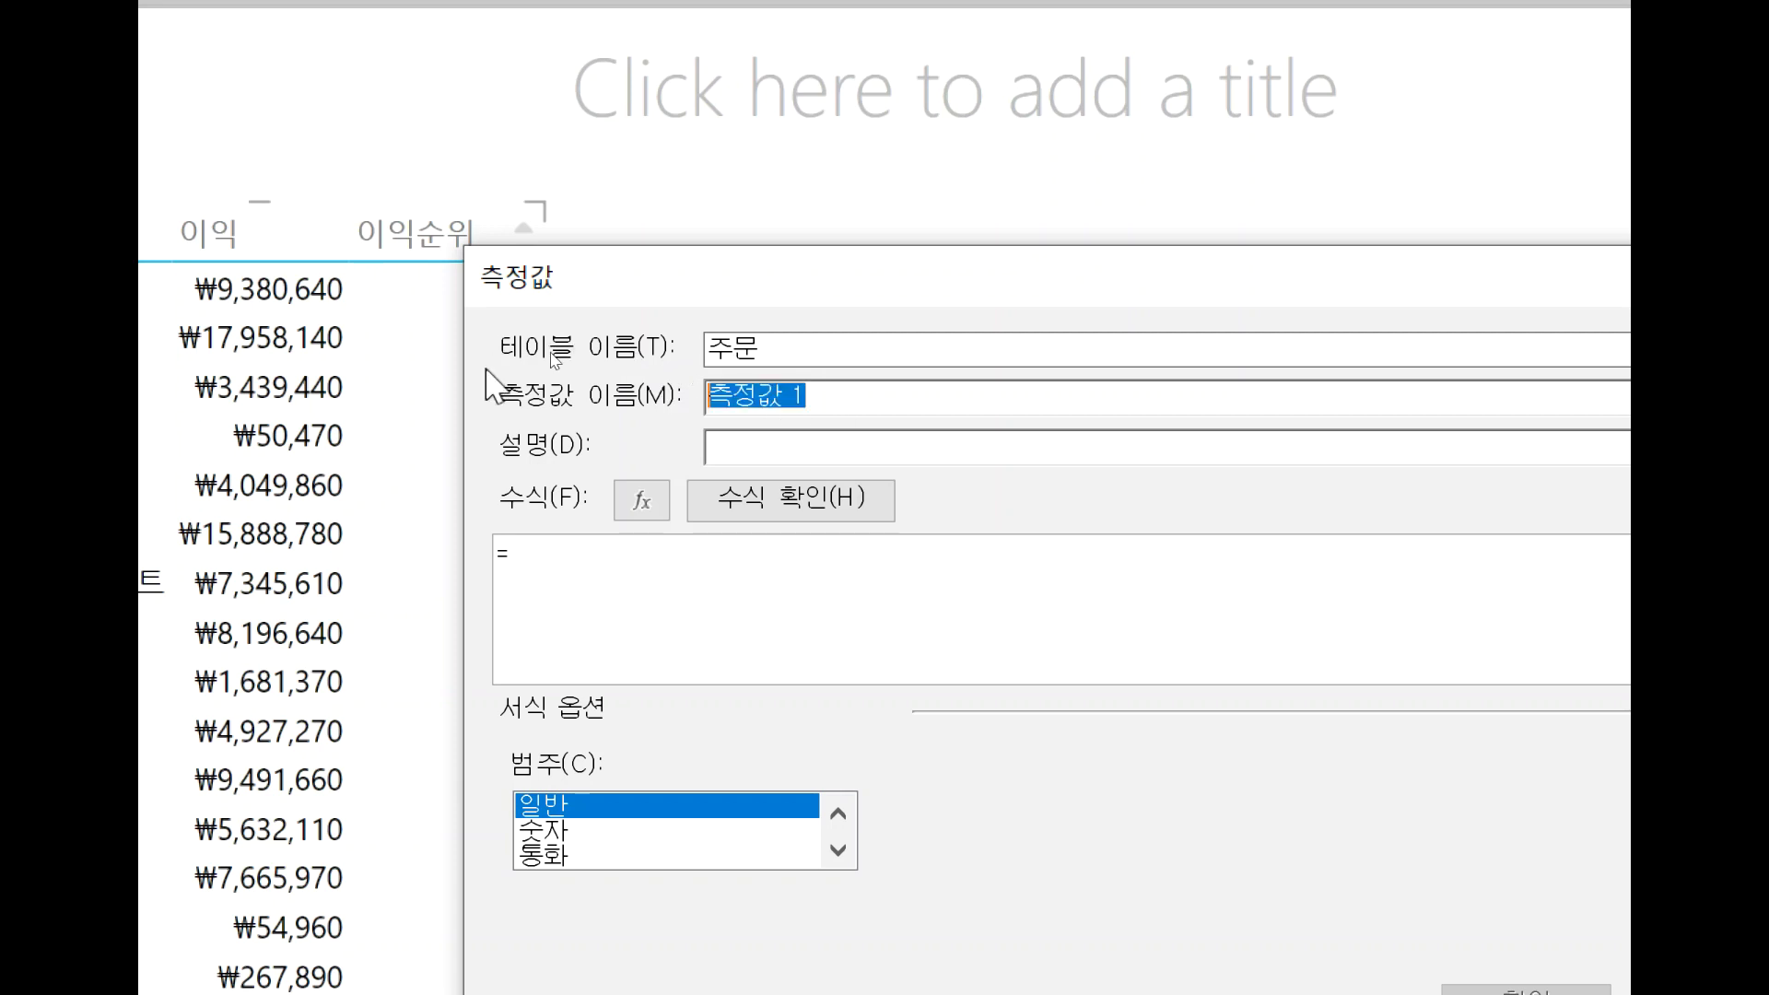
type("Top10")
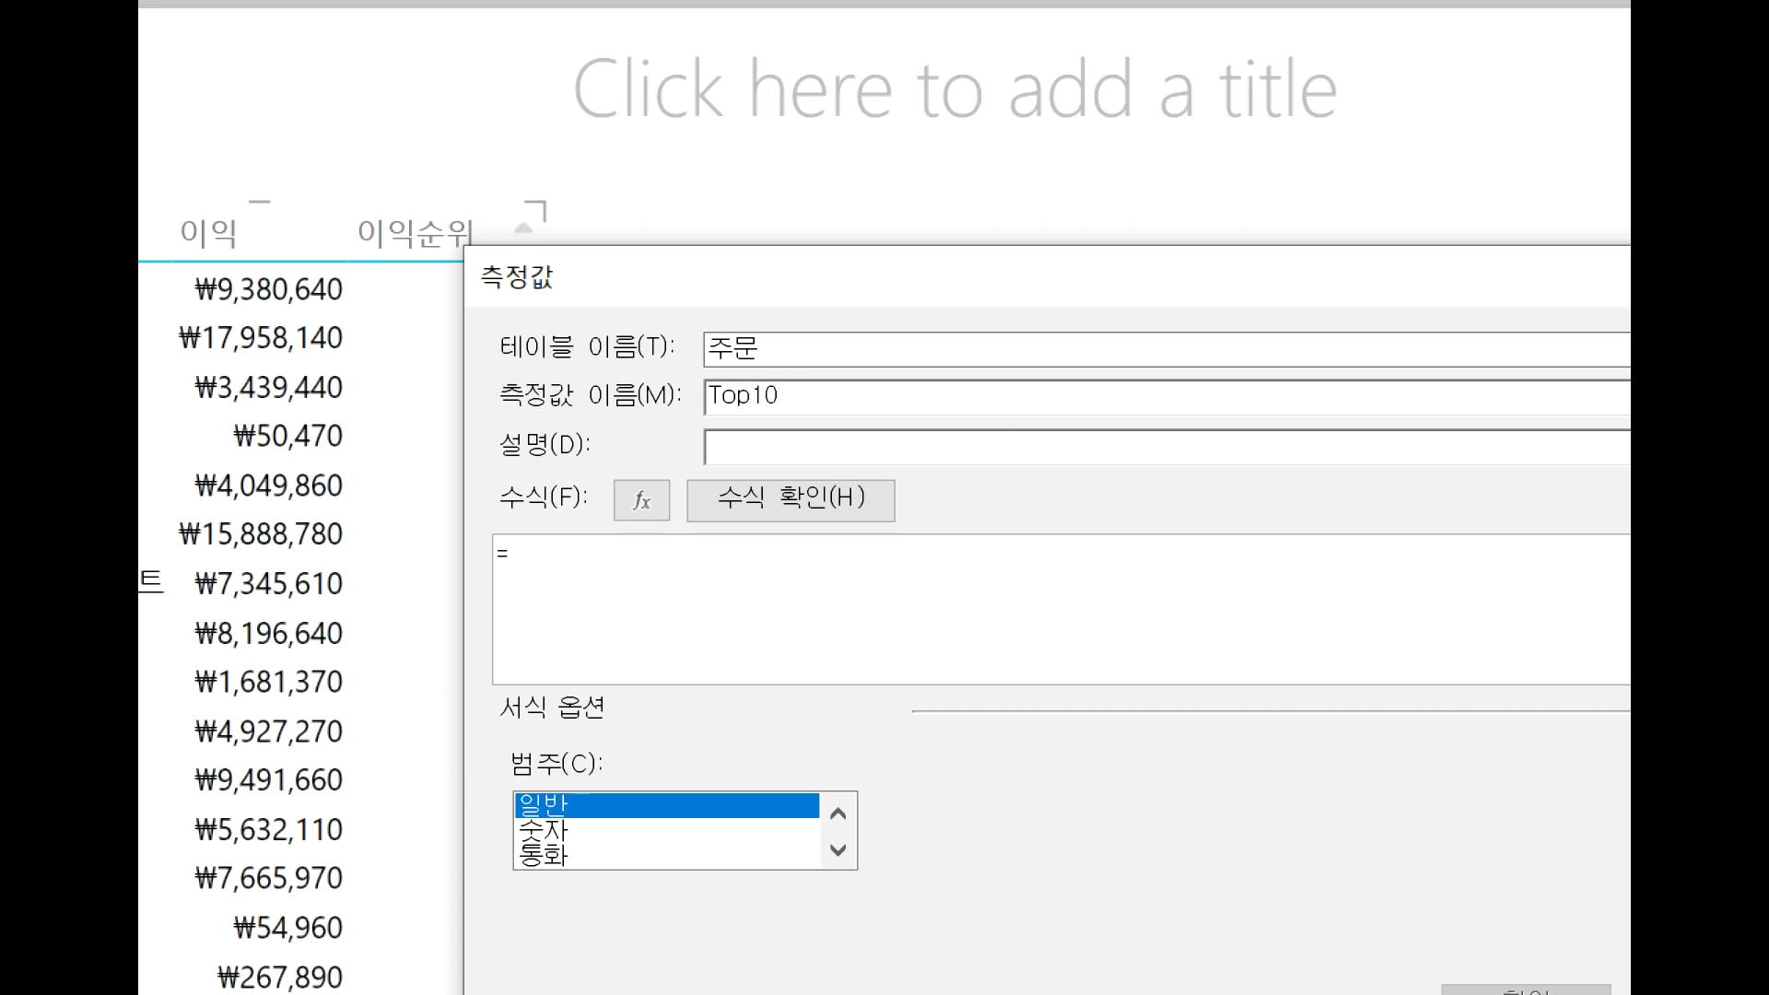
type("매출이익수")
key("BackSpace")
key("BackSpace")
- Start the Top10매출이익 formula with an IF function testing whether [이익순위]<=10
left_click(581, 583)
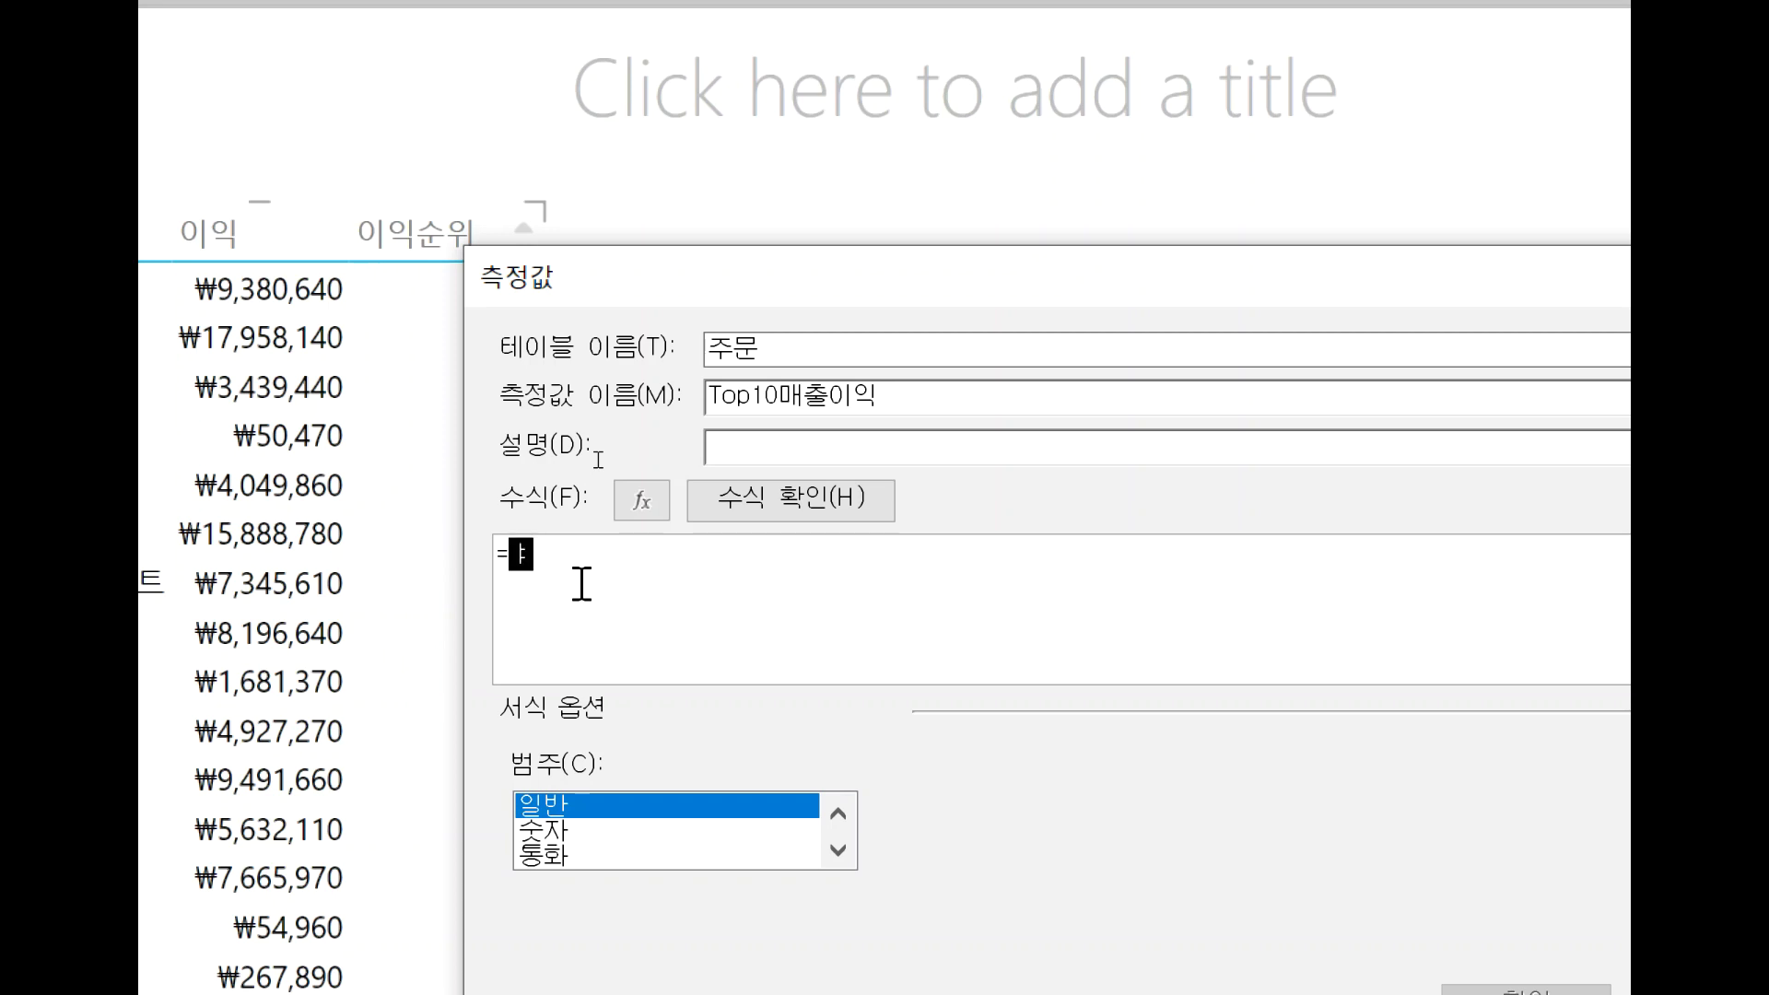
type("if")
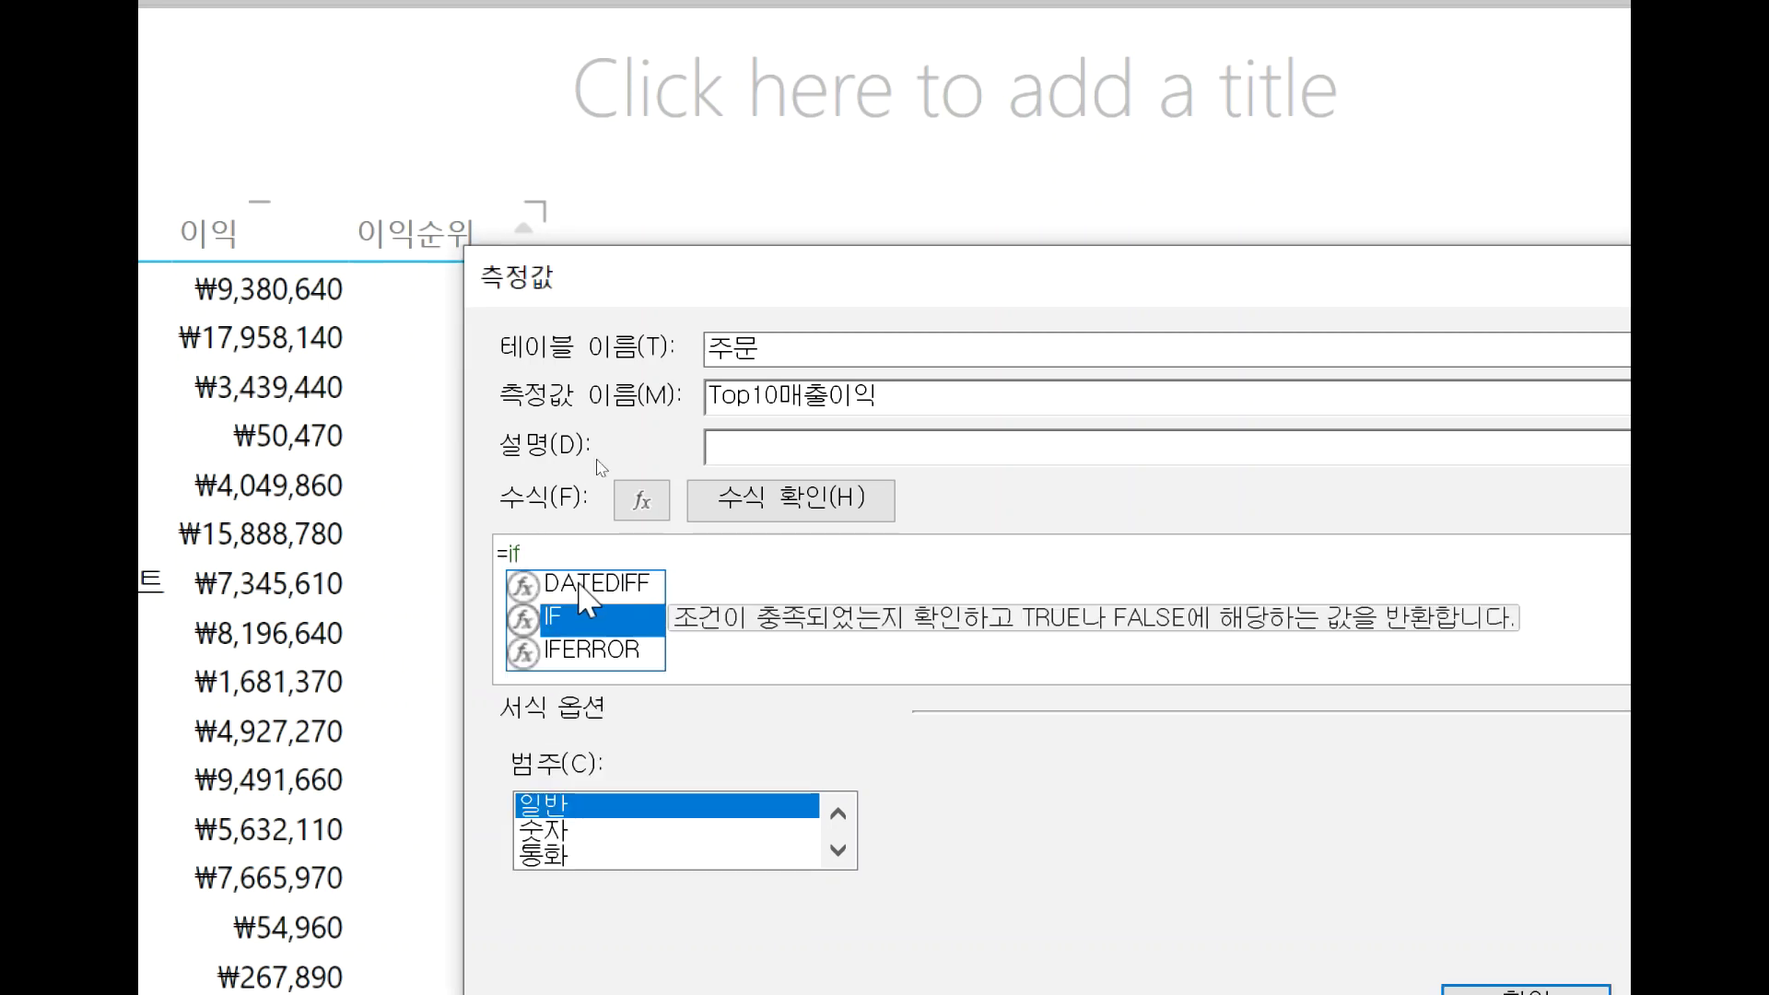
type("(")
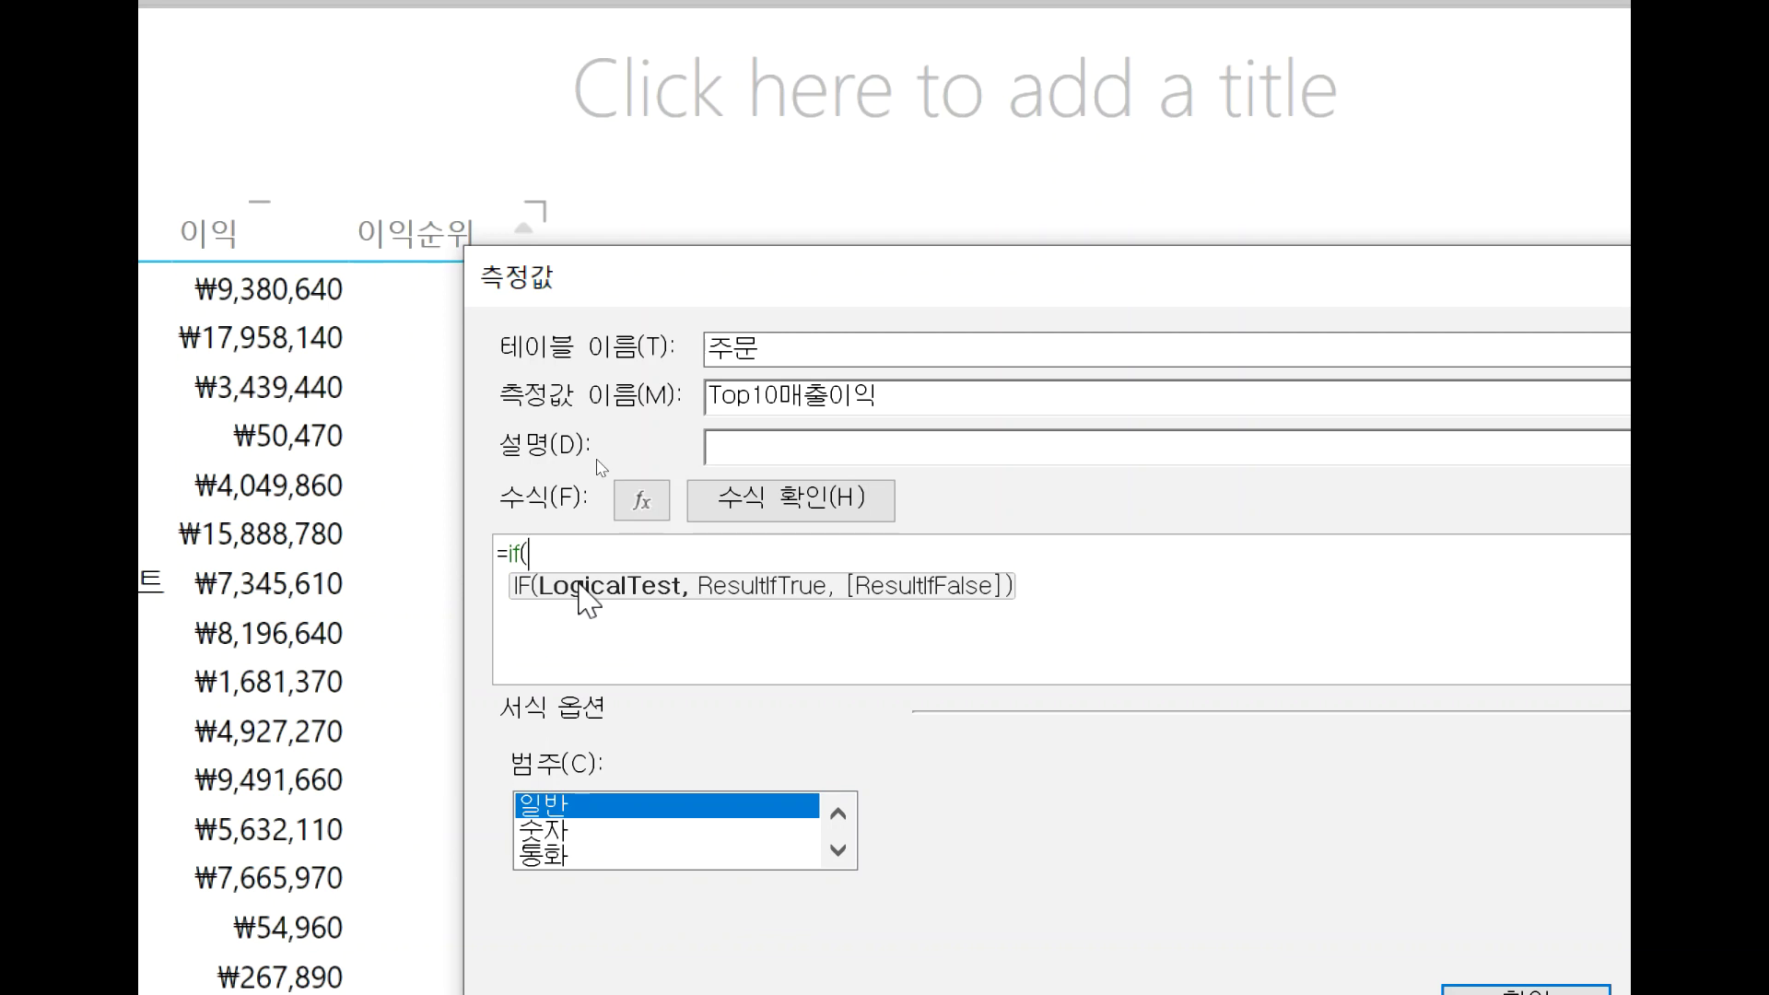
type(" [")
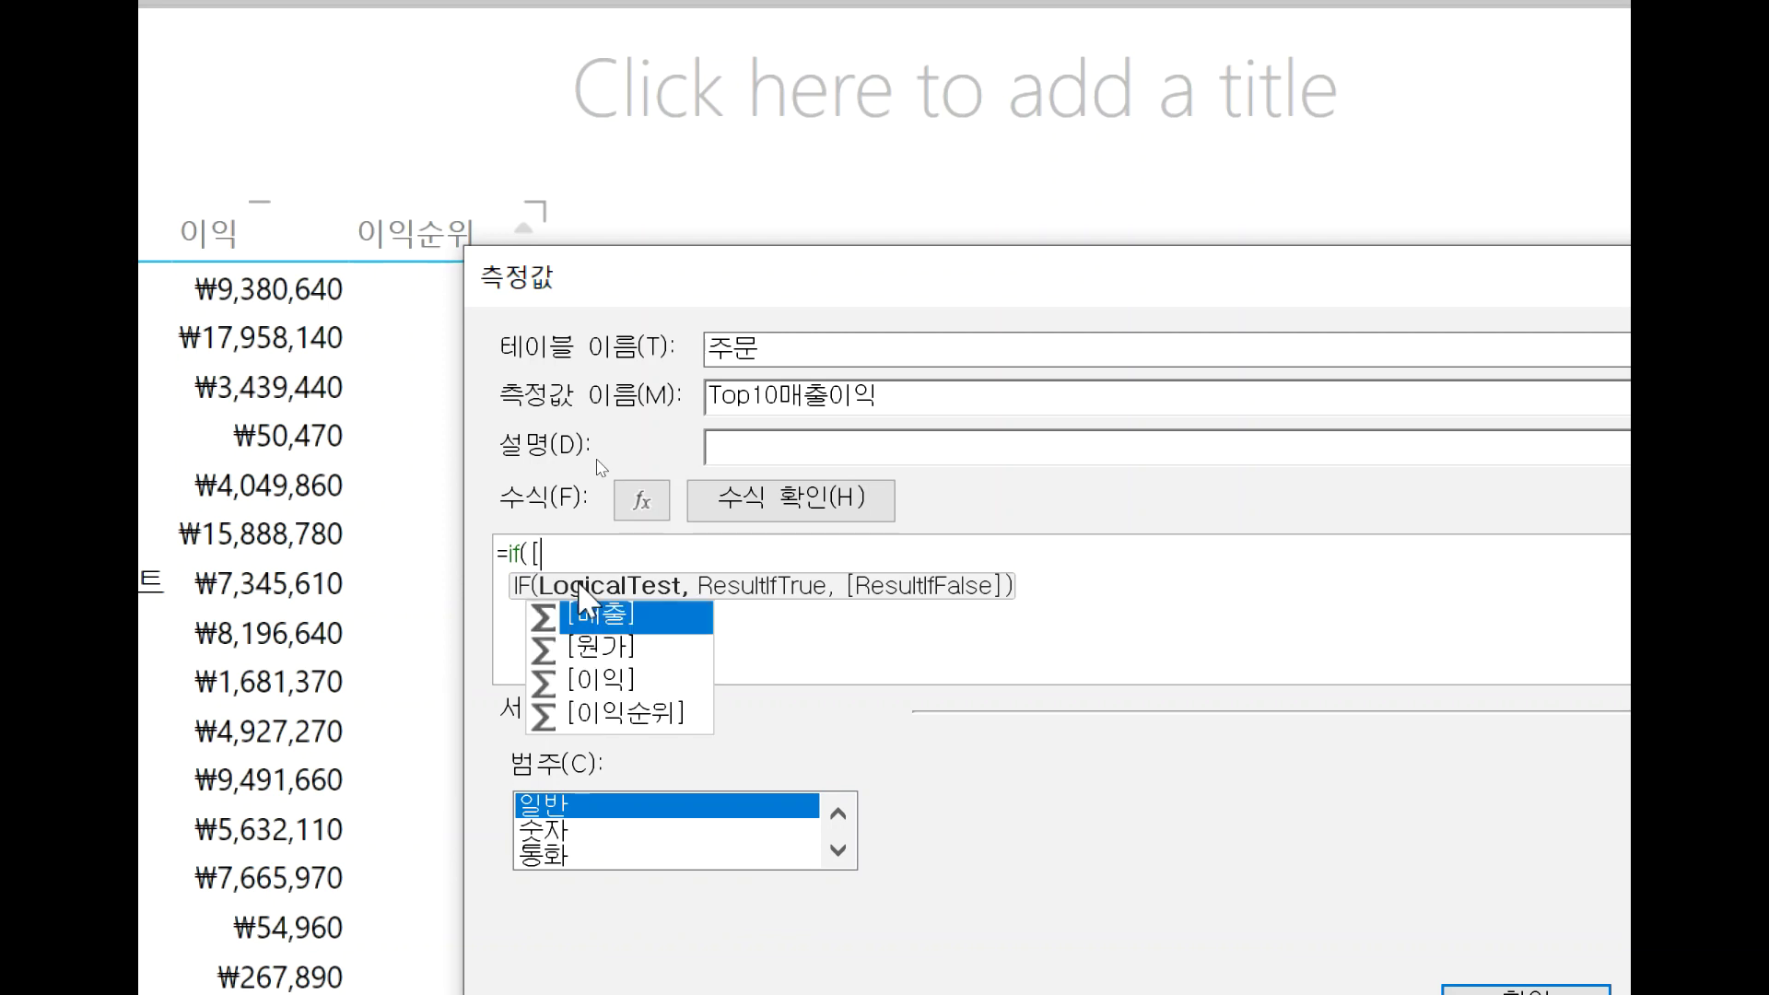
double_click(648, 712)
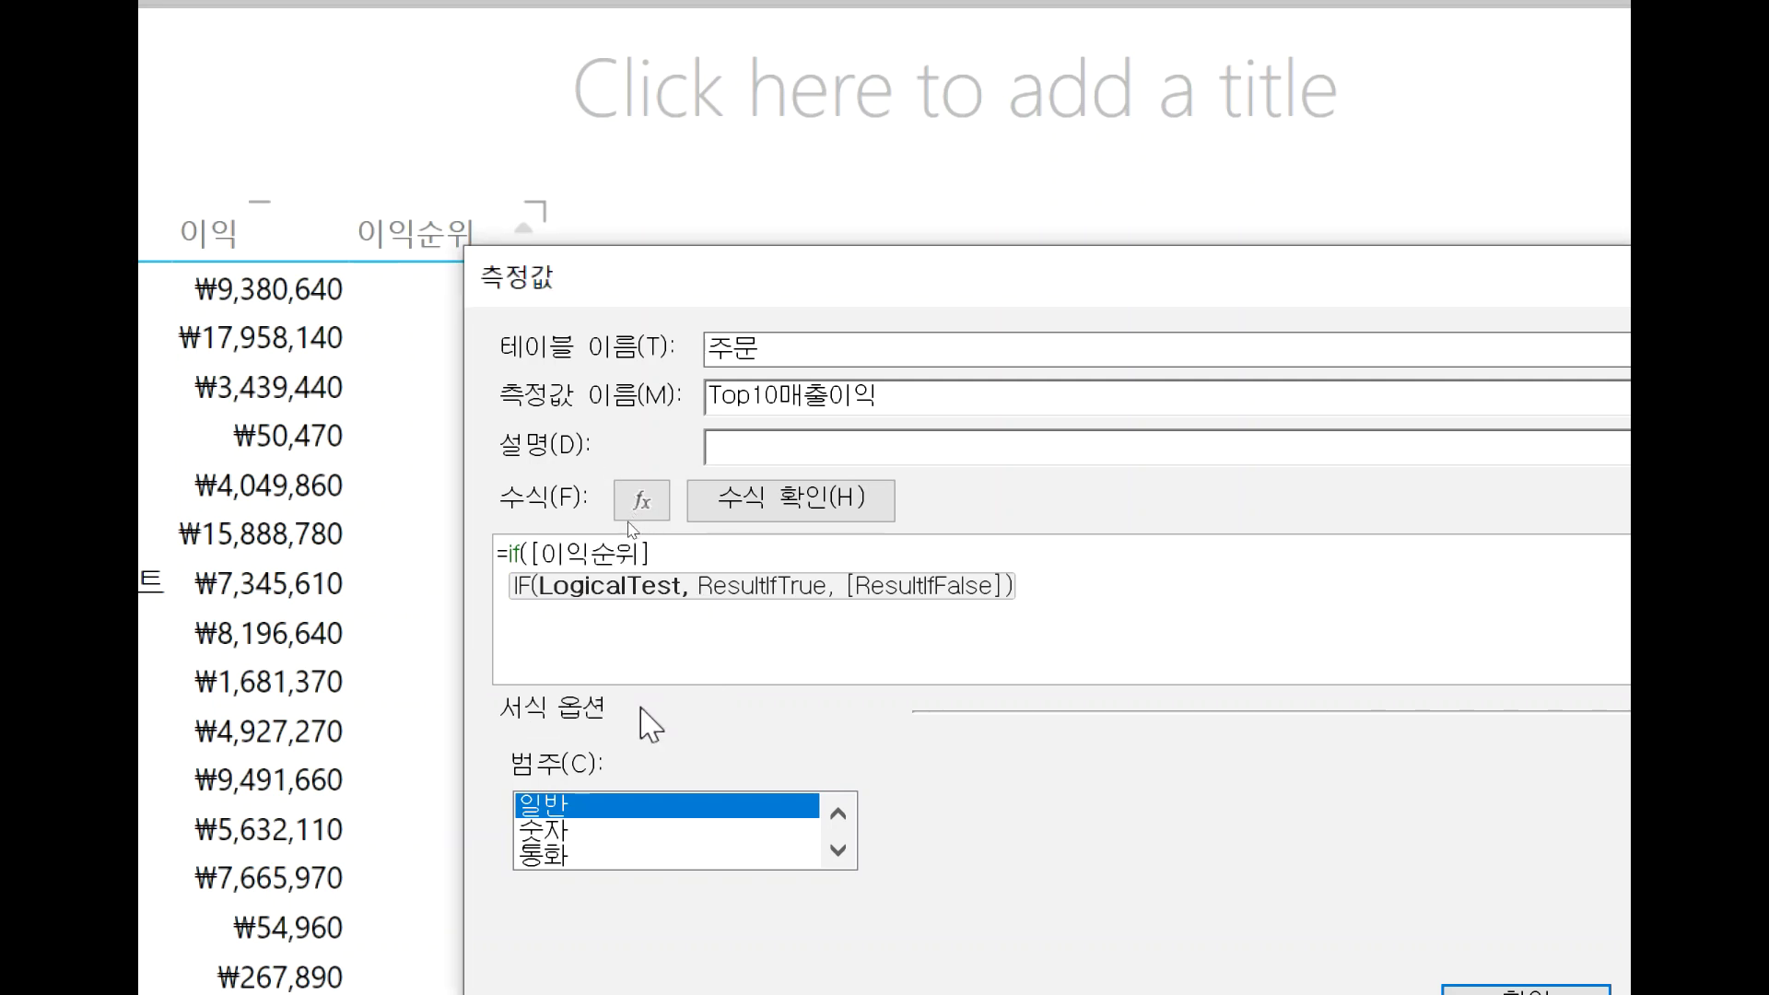
type("<=10")
type(",")
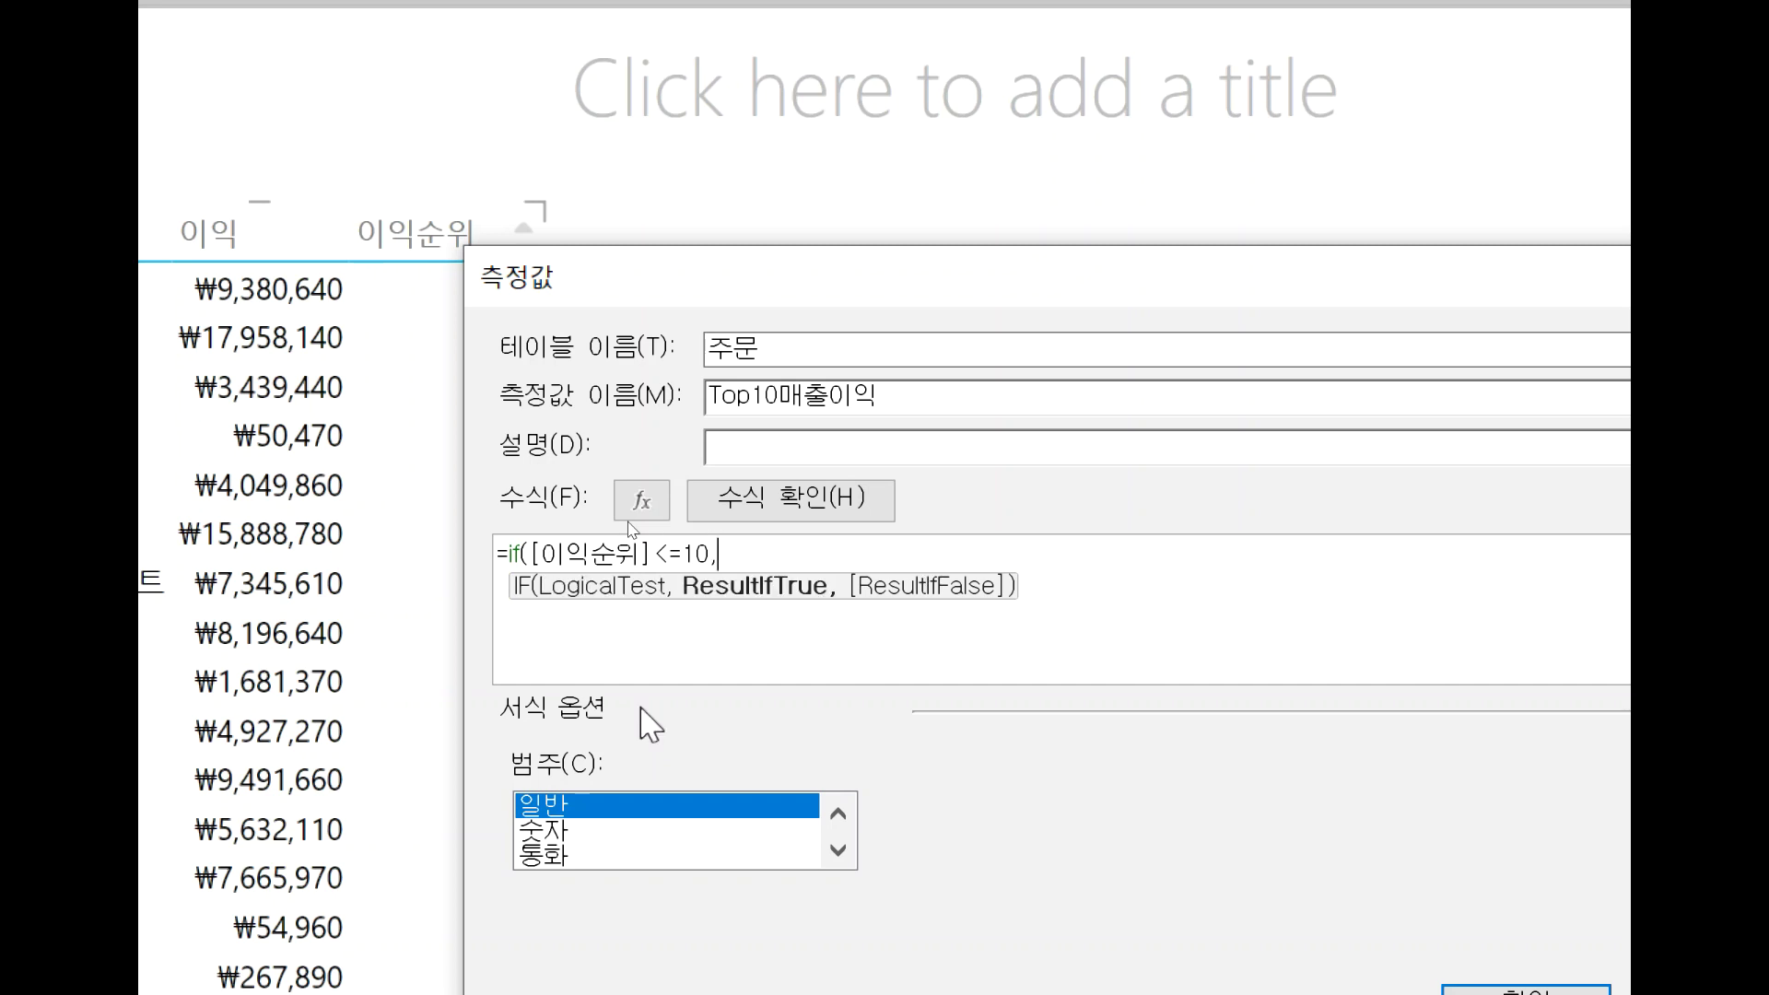
- Complete the IF formula with [이익] as the true result and BLANK() as the false result
type("[")
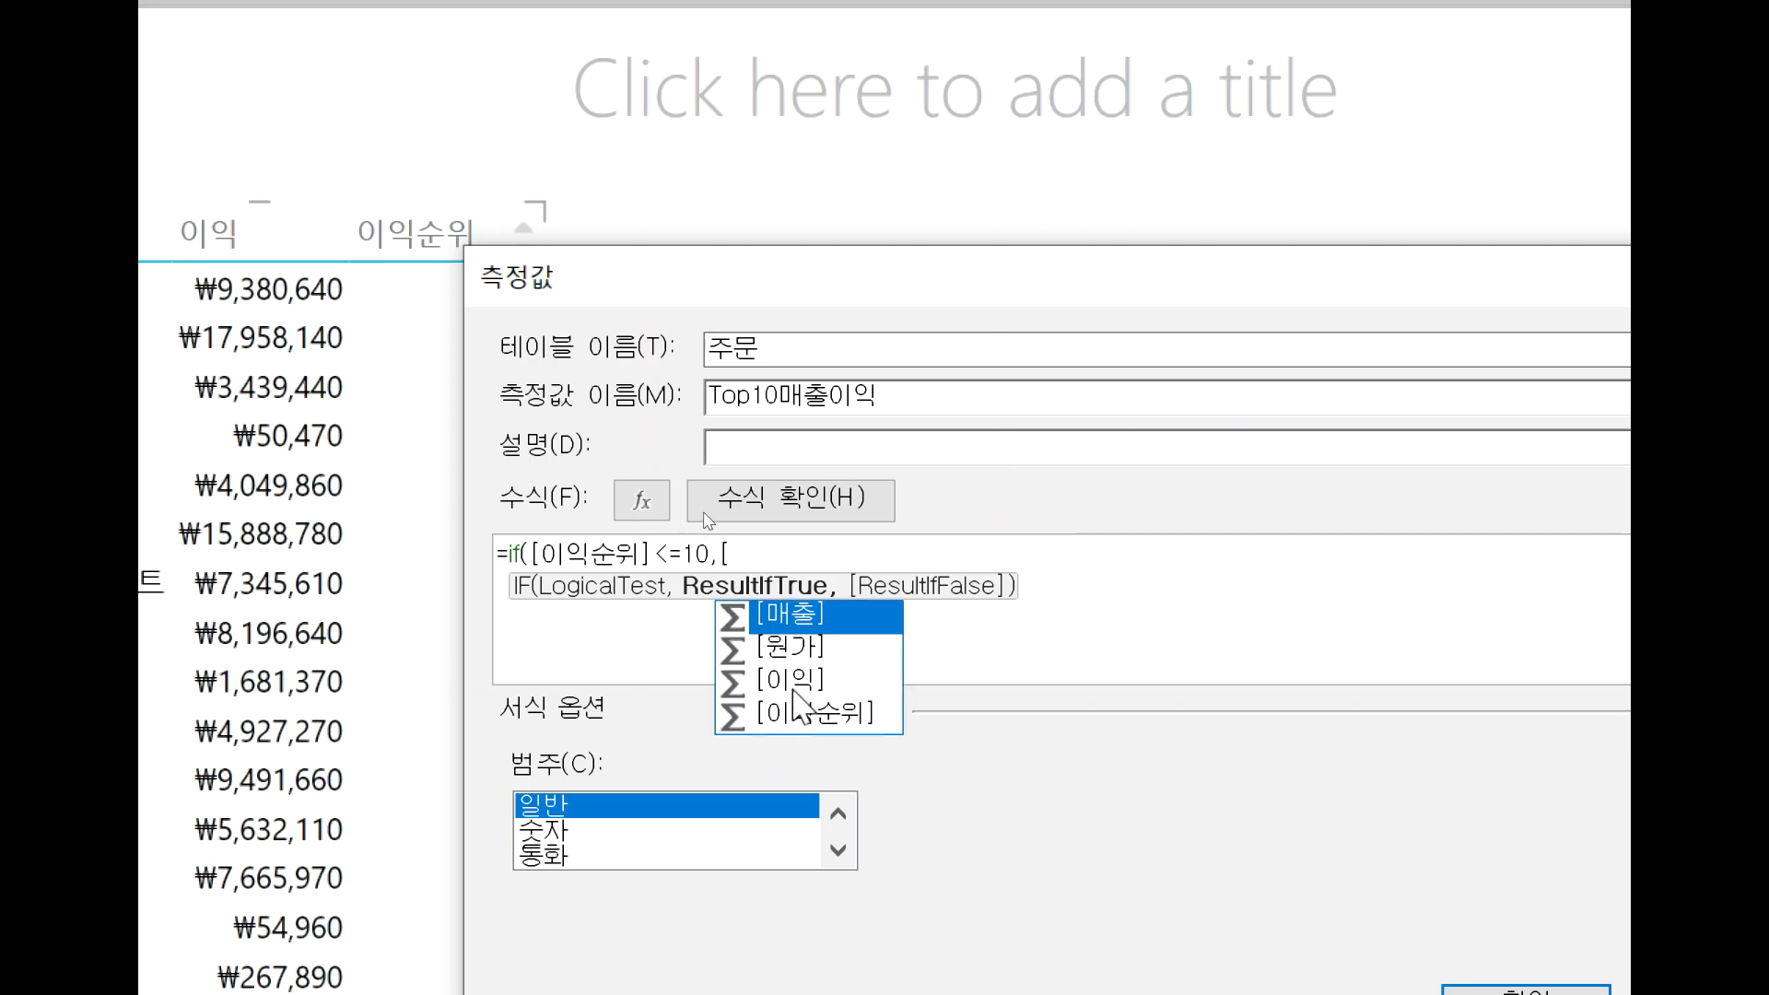
left_click(792, 680)
double_click(792, 680)
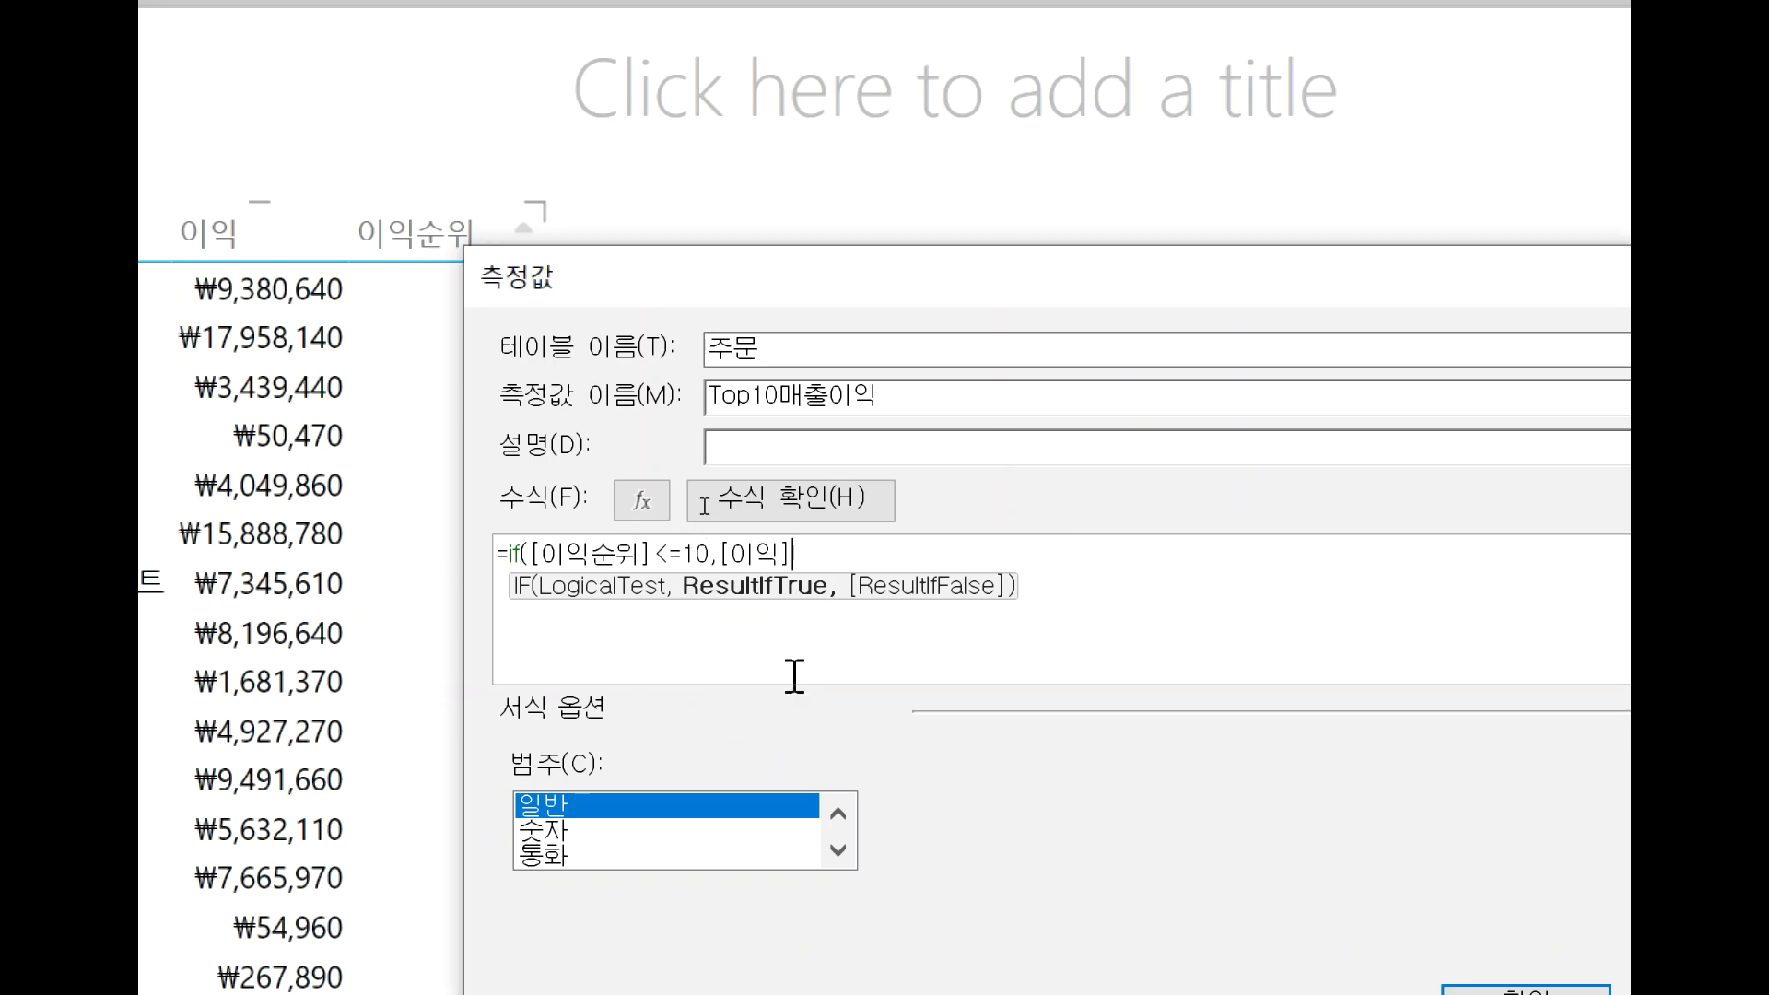
type(",")
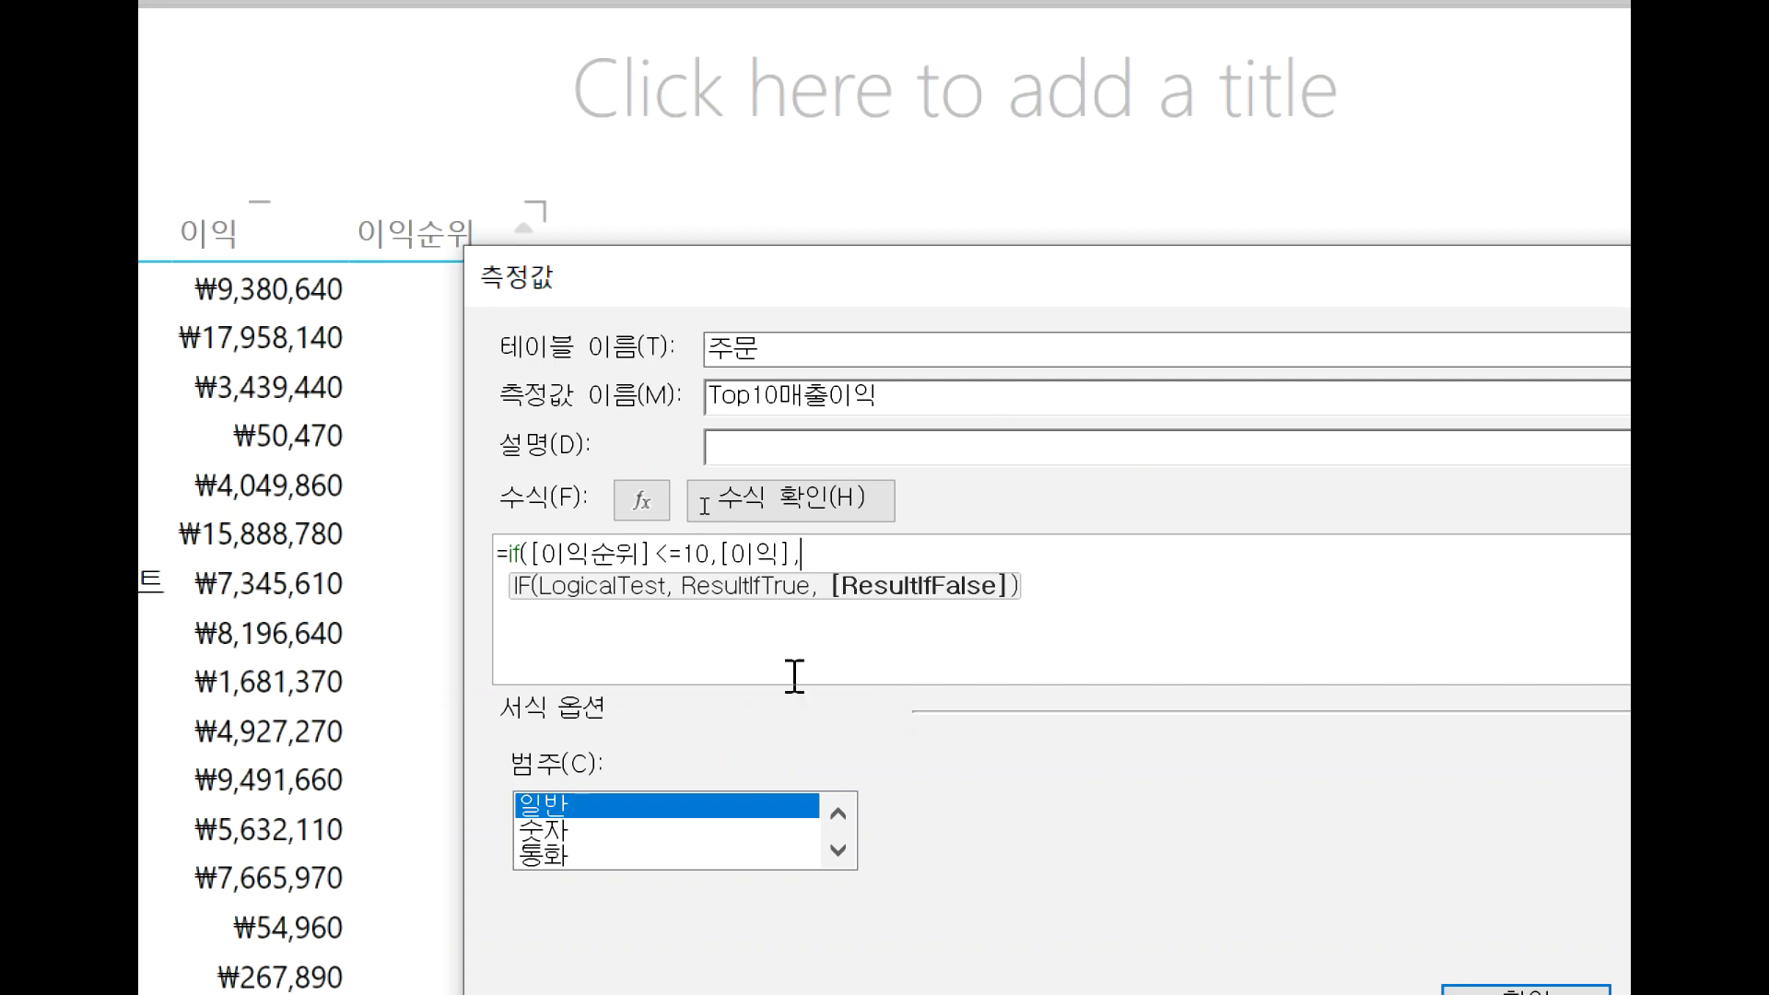
type("b")
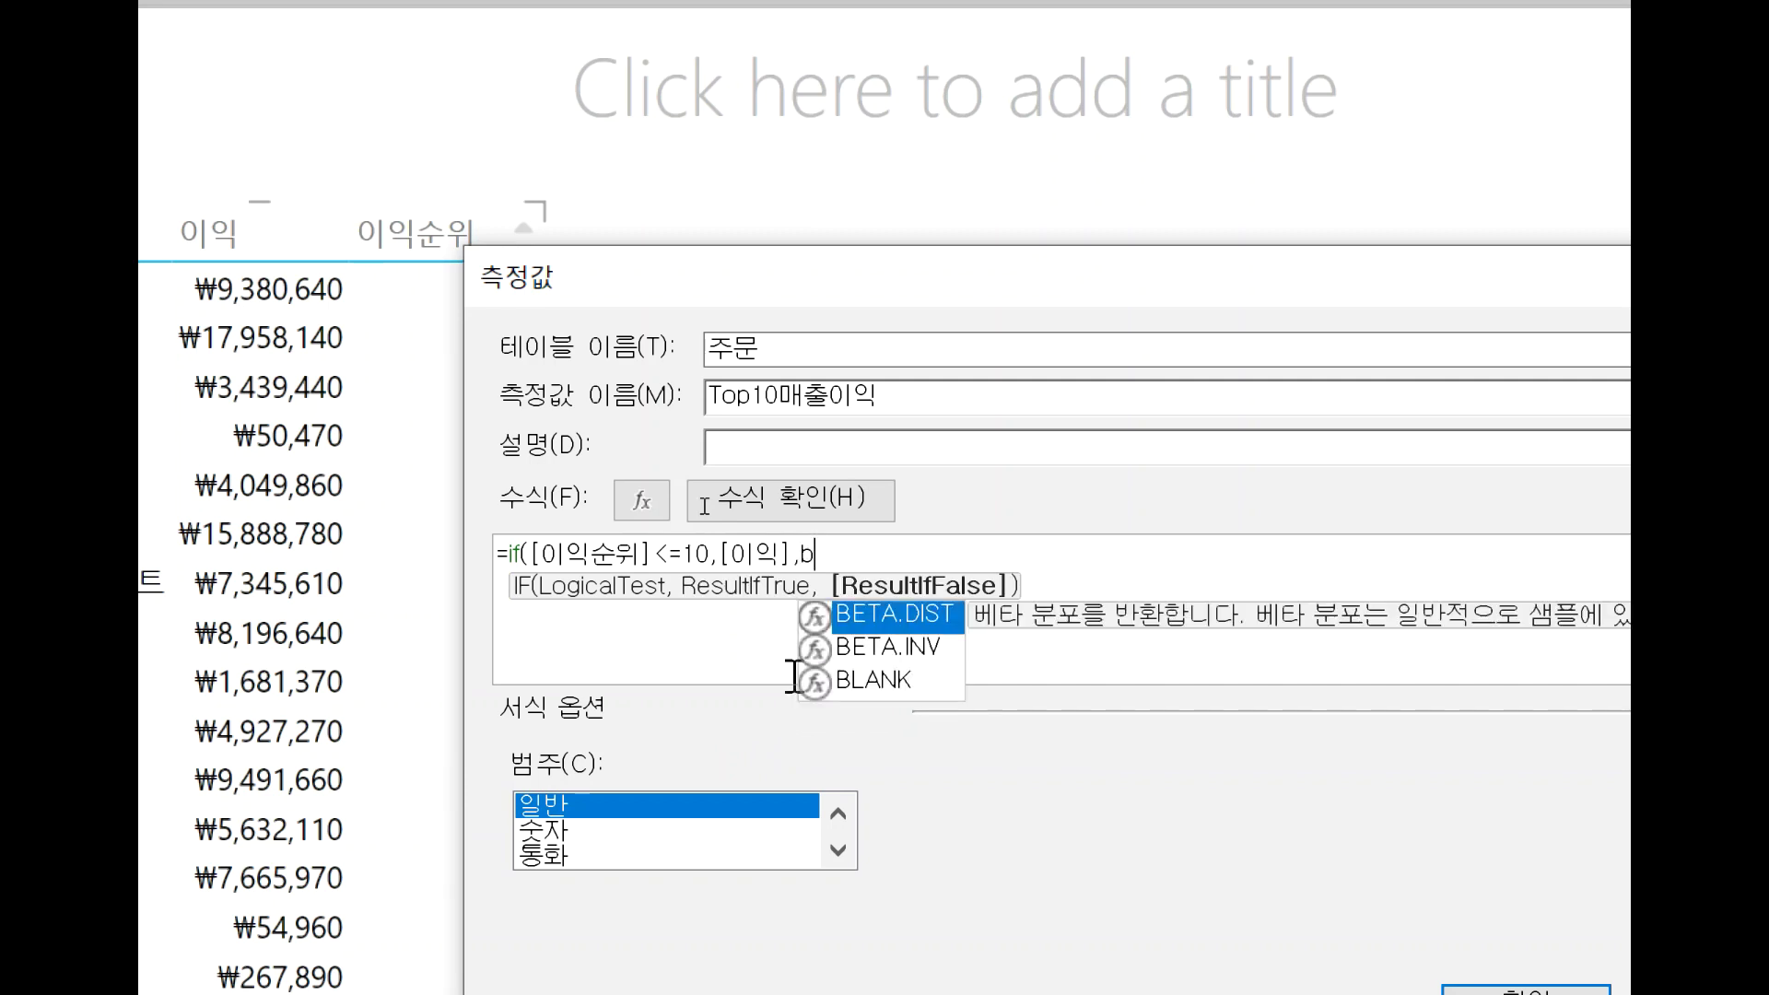
key("Down")
key("Down")
key("Tab")
type(")")
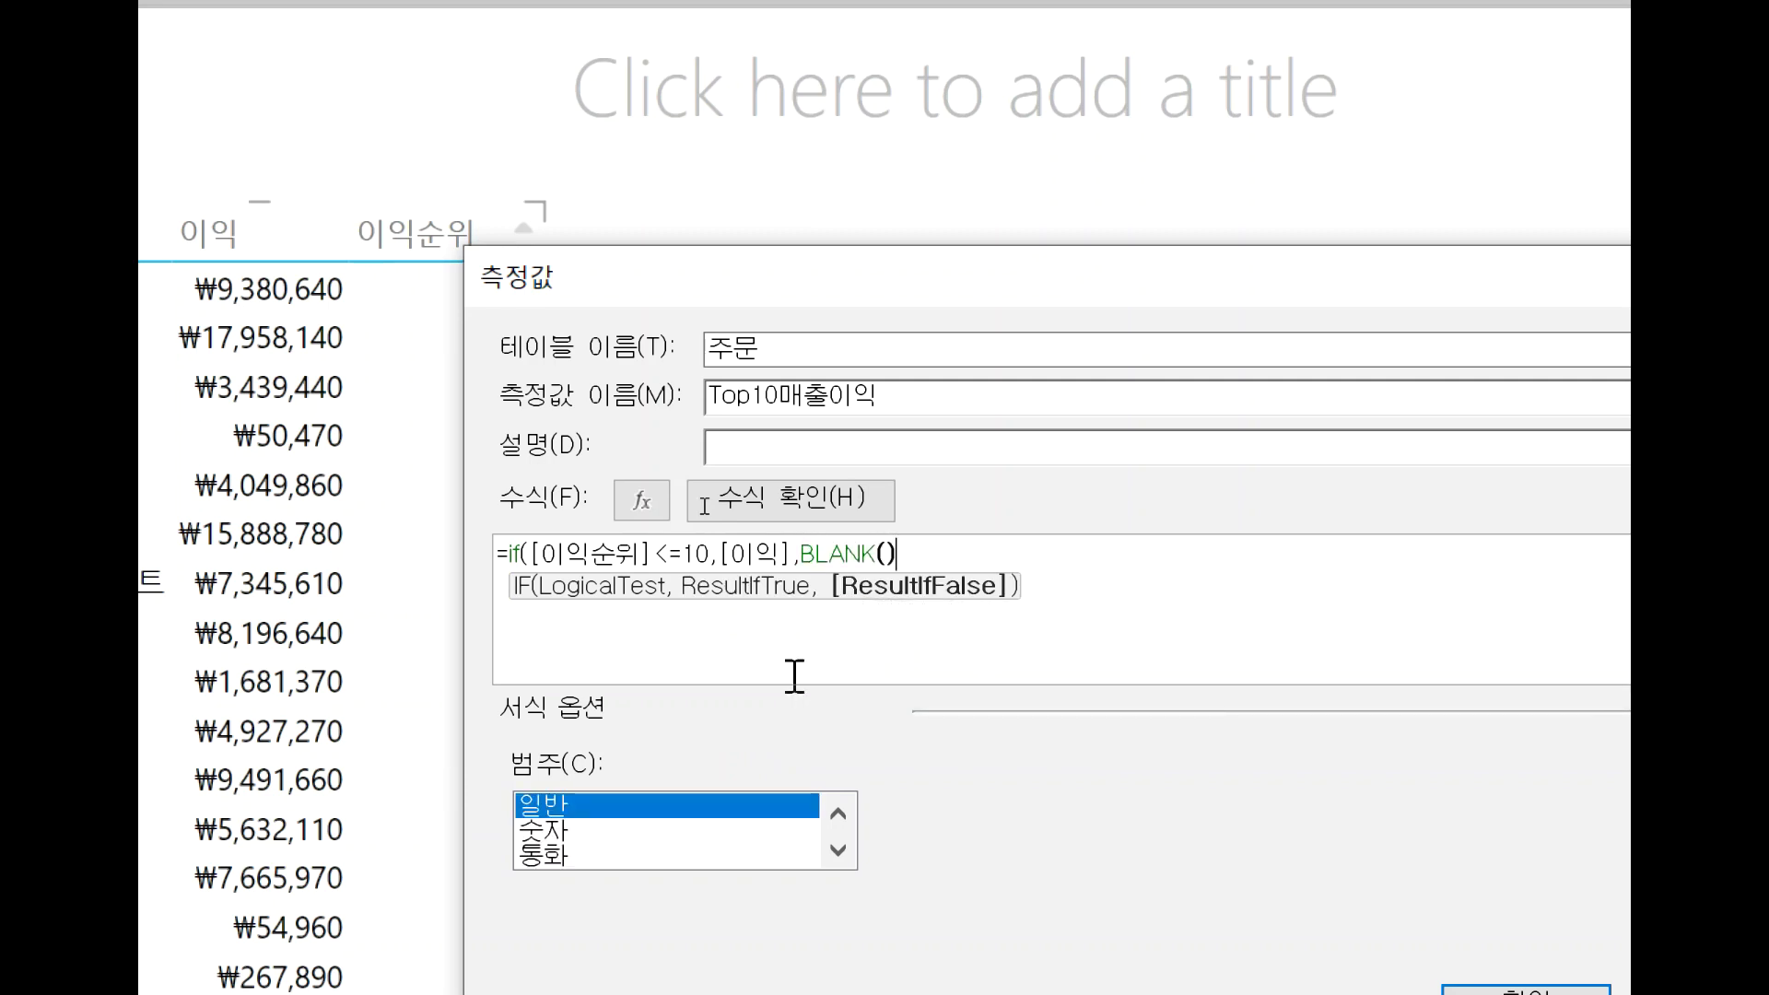
type(")")
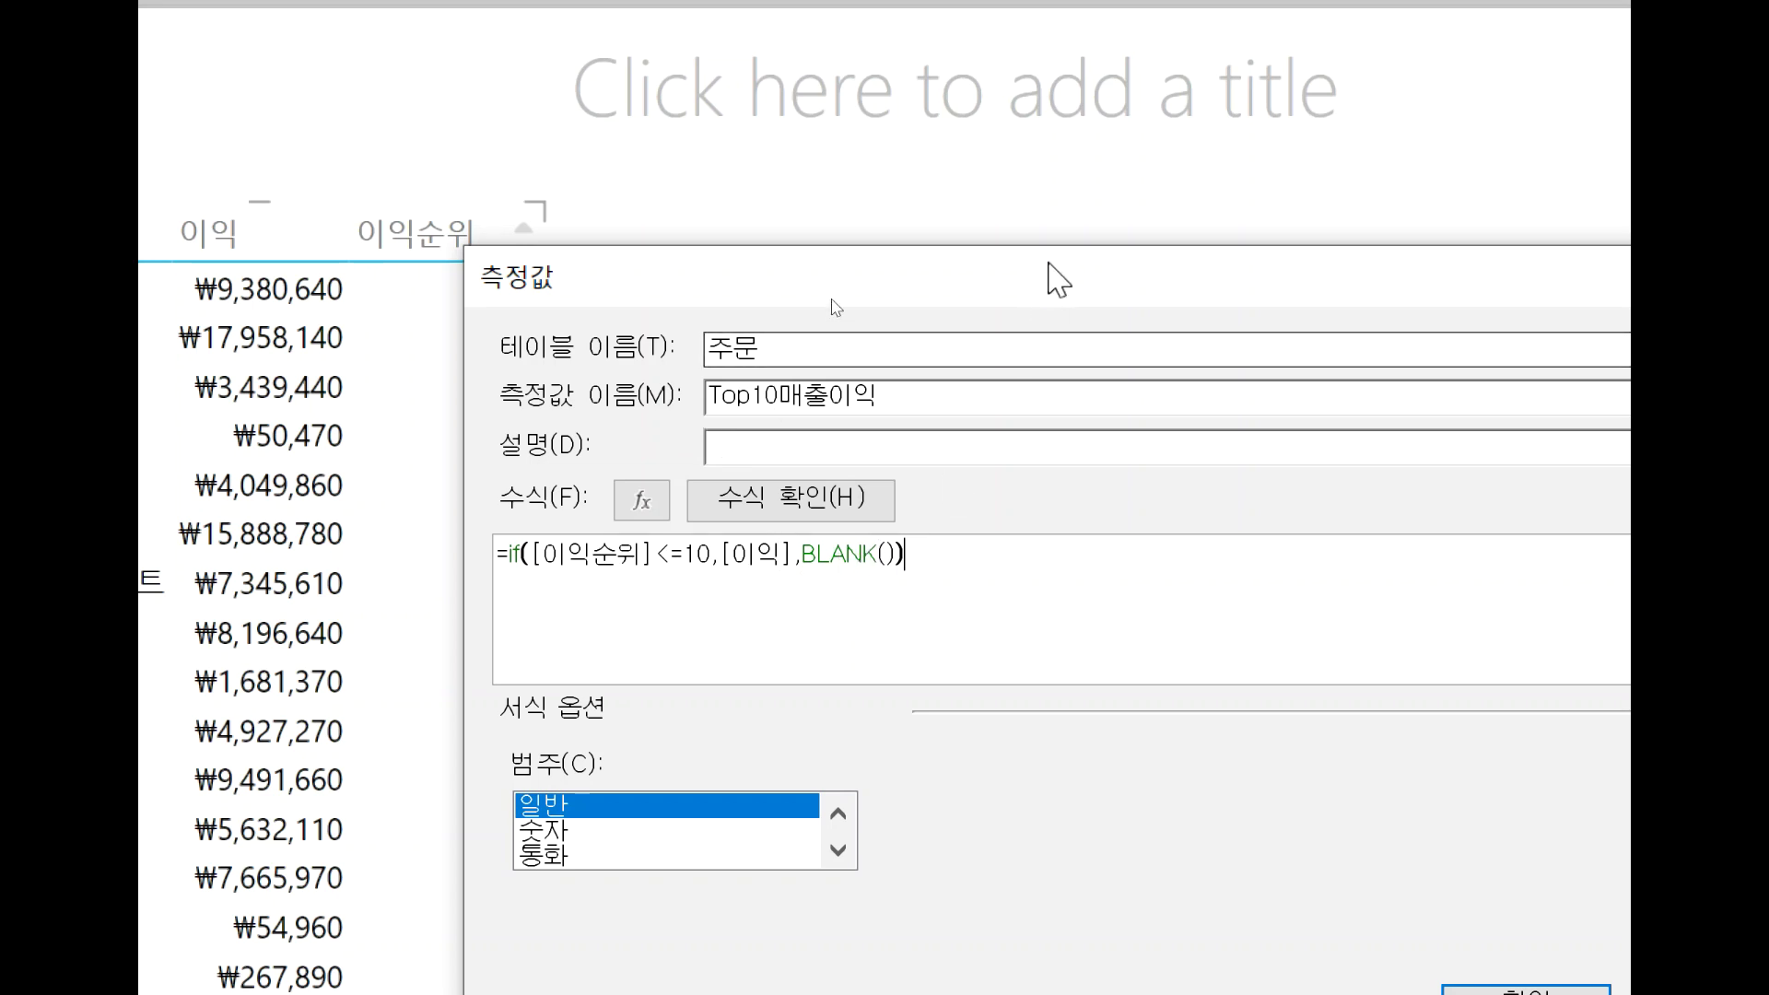
- Save the Top10매출이익 measure and apply the data model change to the Power View report
left_click_drag(1046, 277, 701, 171)
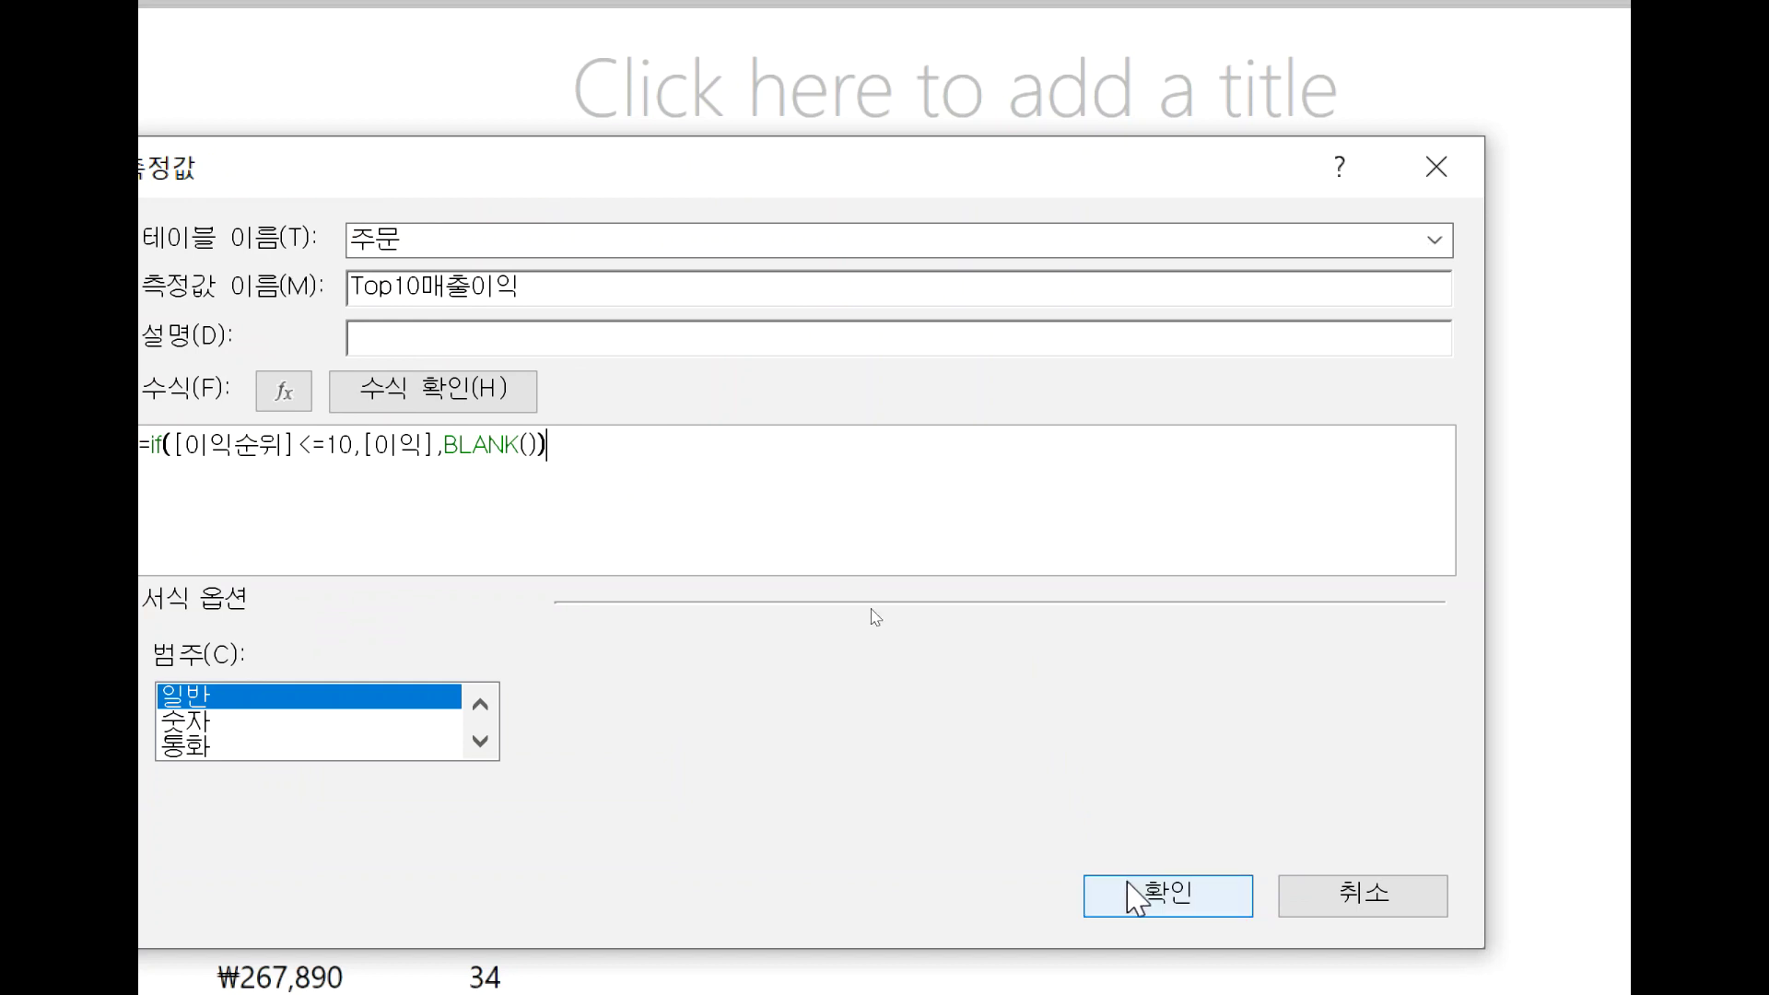
left_click(1128, 886)
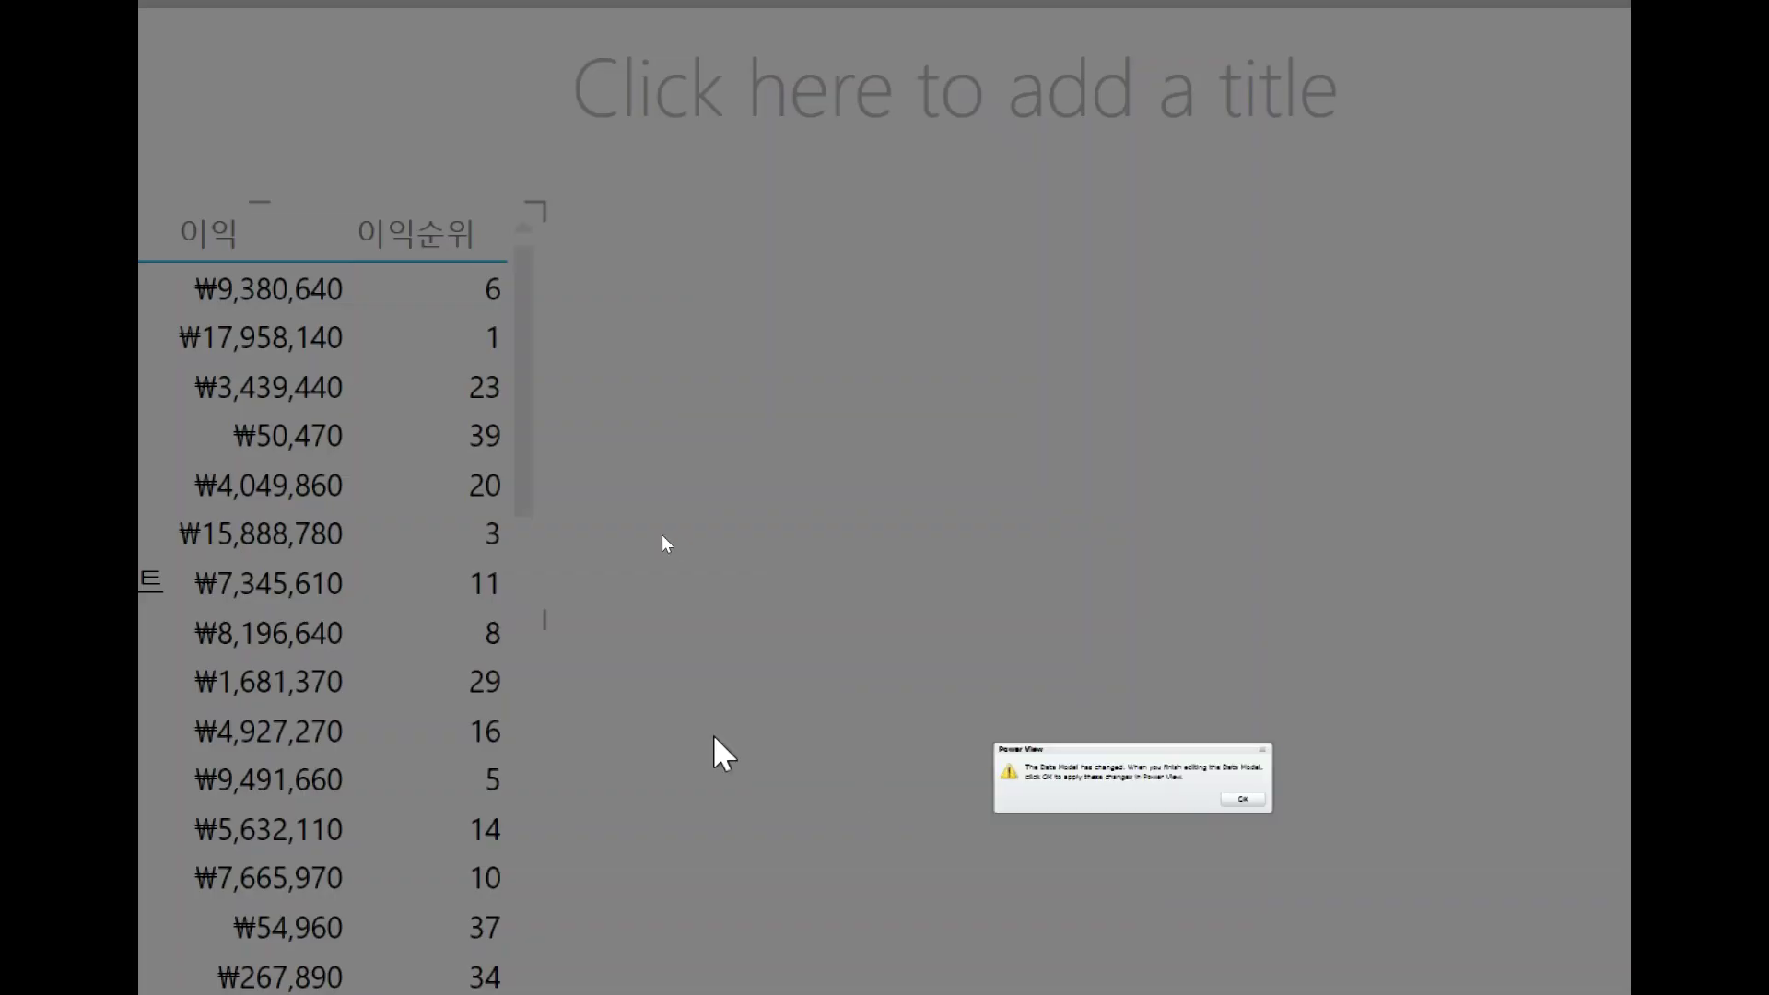
left_click(1242, 799)
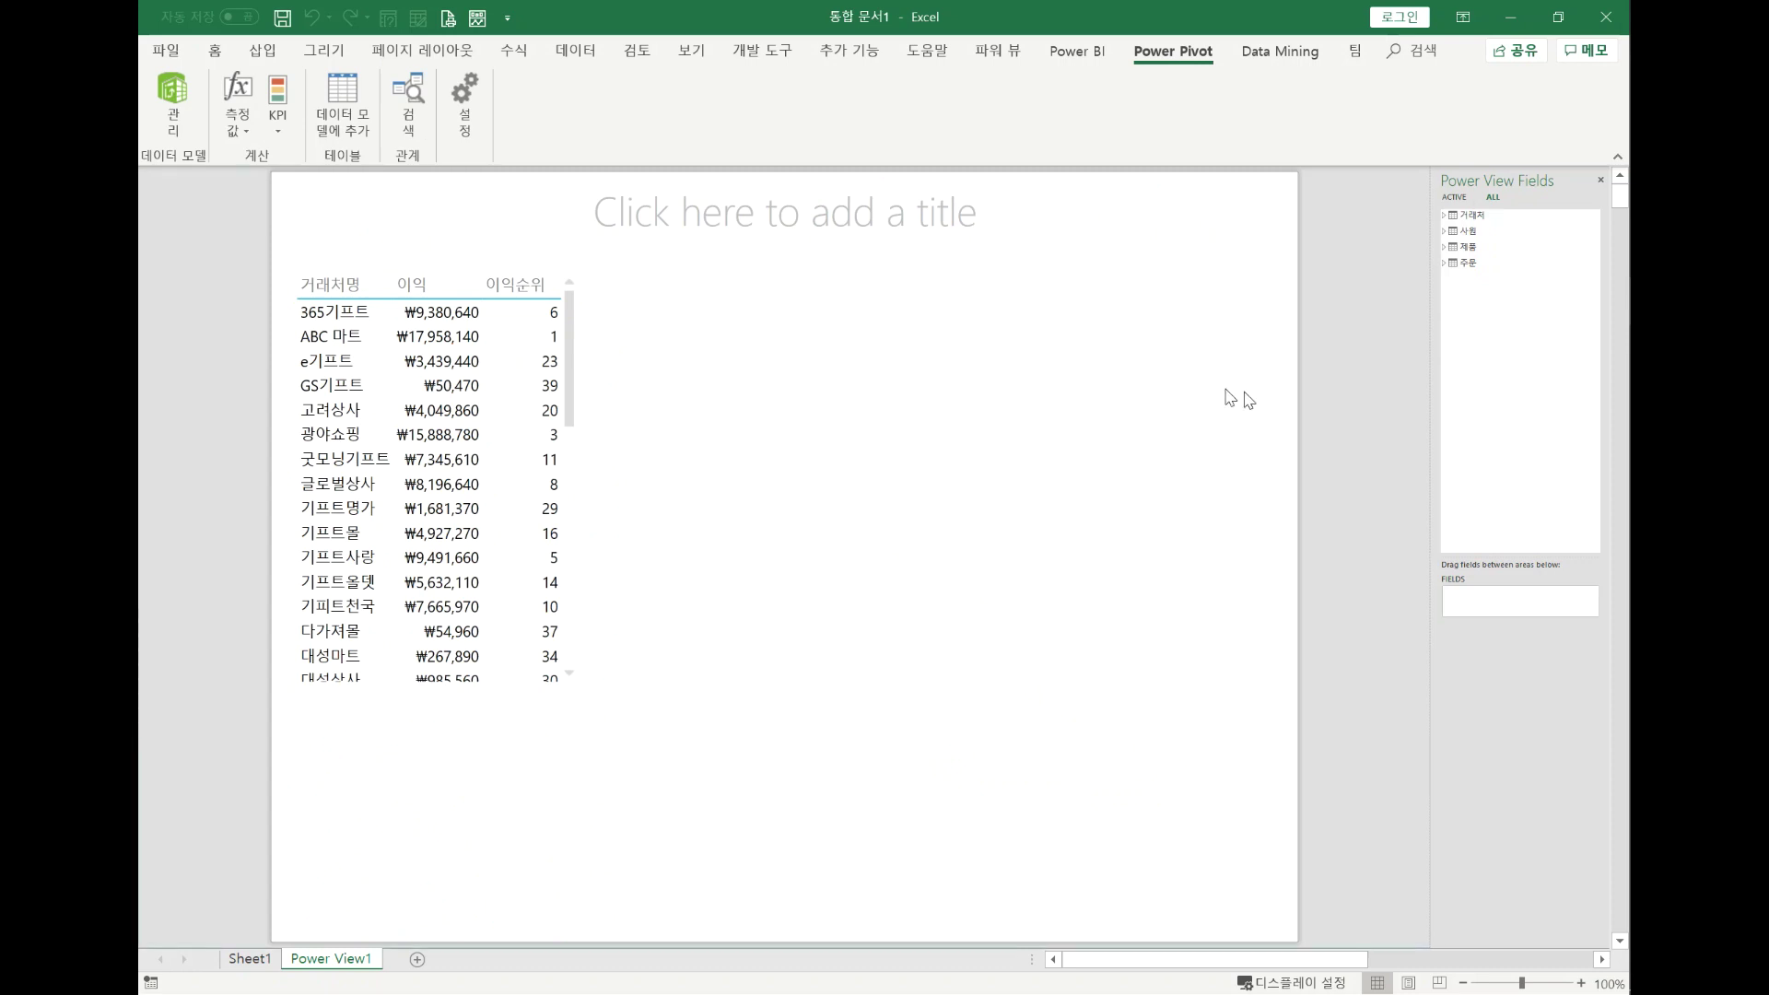
- Add a new table of 거래처명 from 거래처 and delete the existing table with the 이익 and 이익순위 columns
left_click(1443, 264)
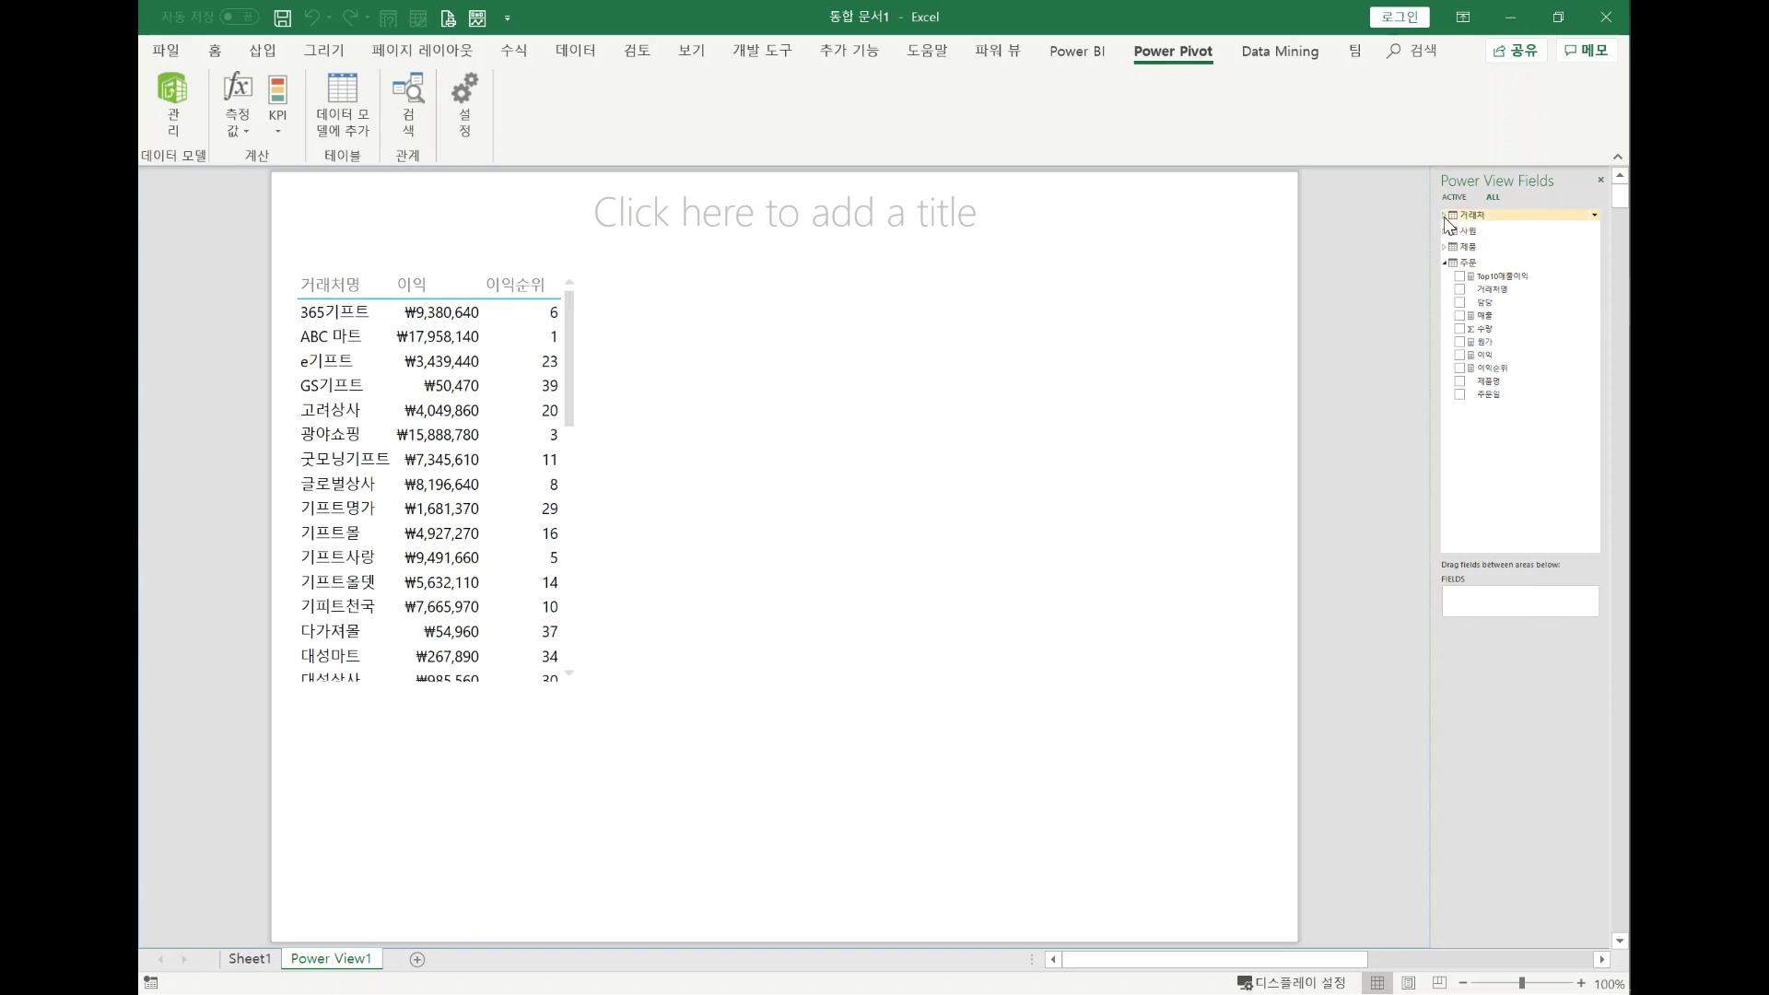
left_click(1444, 217)
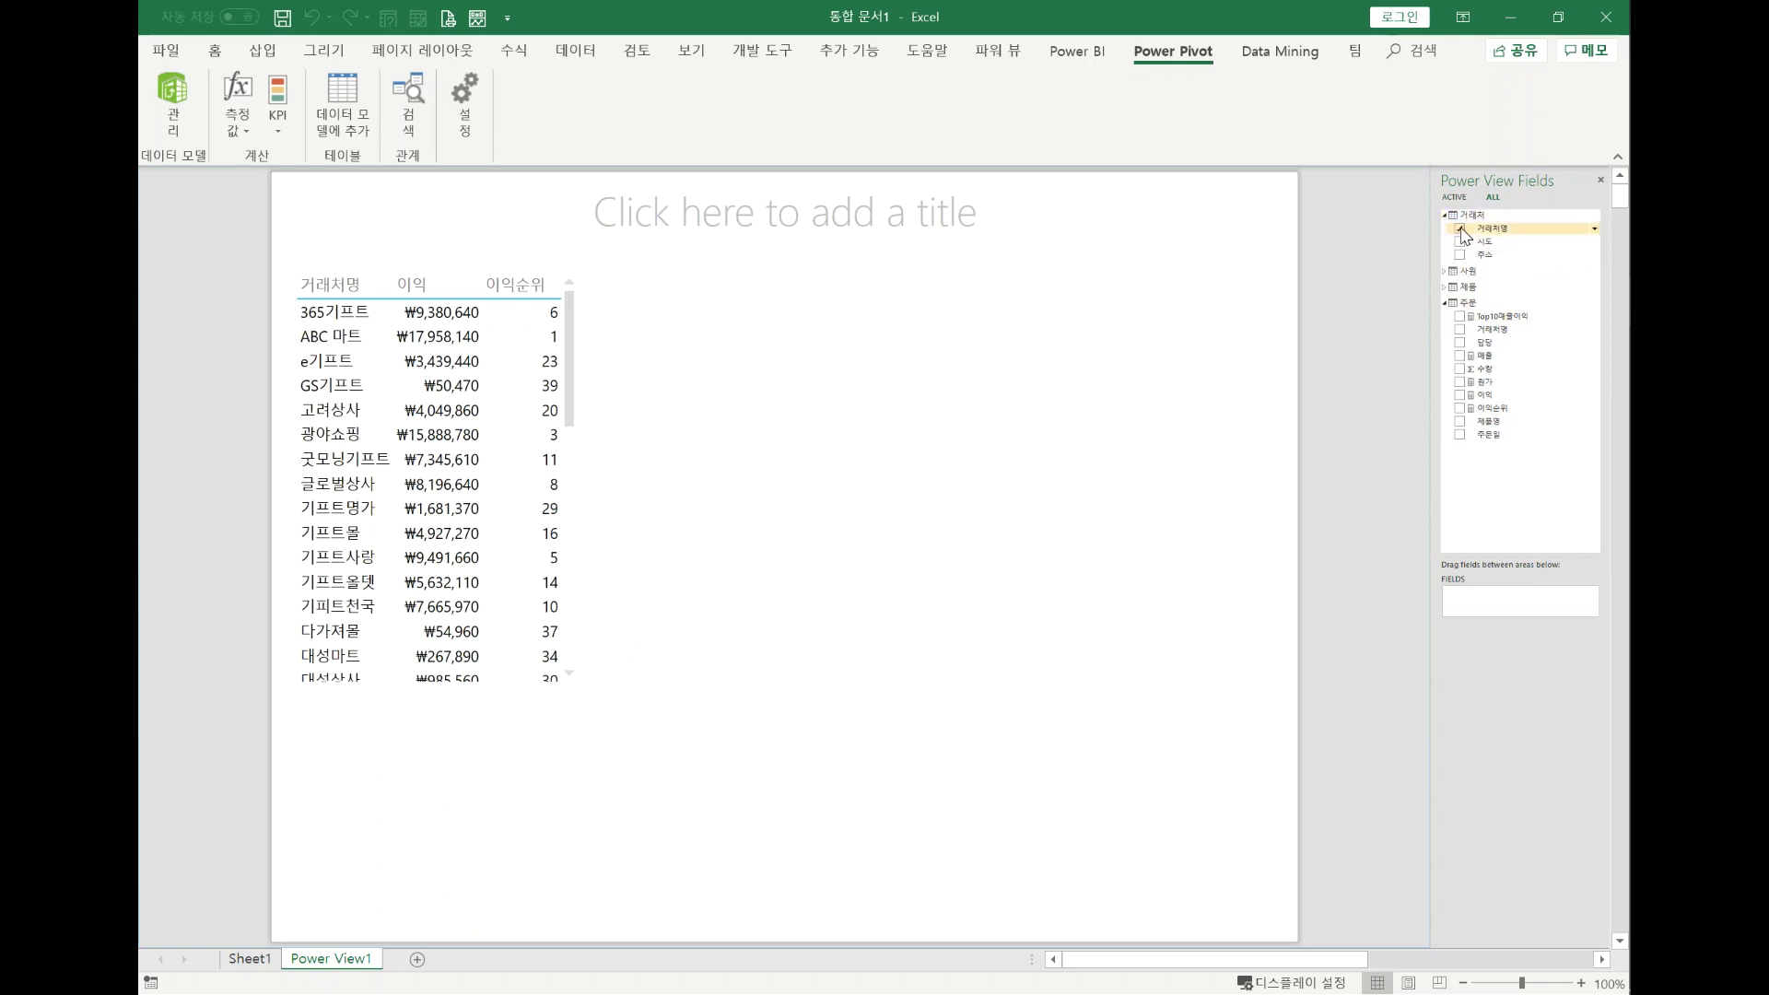
left_click(1461, 229)
left_click(517, 283)
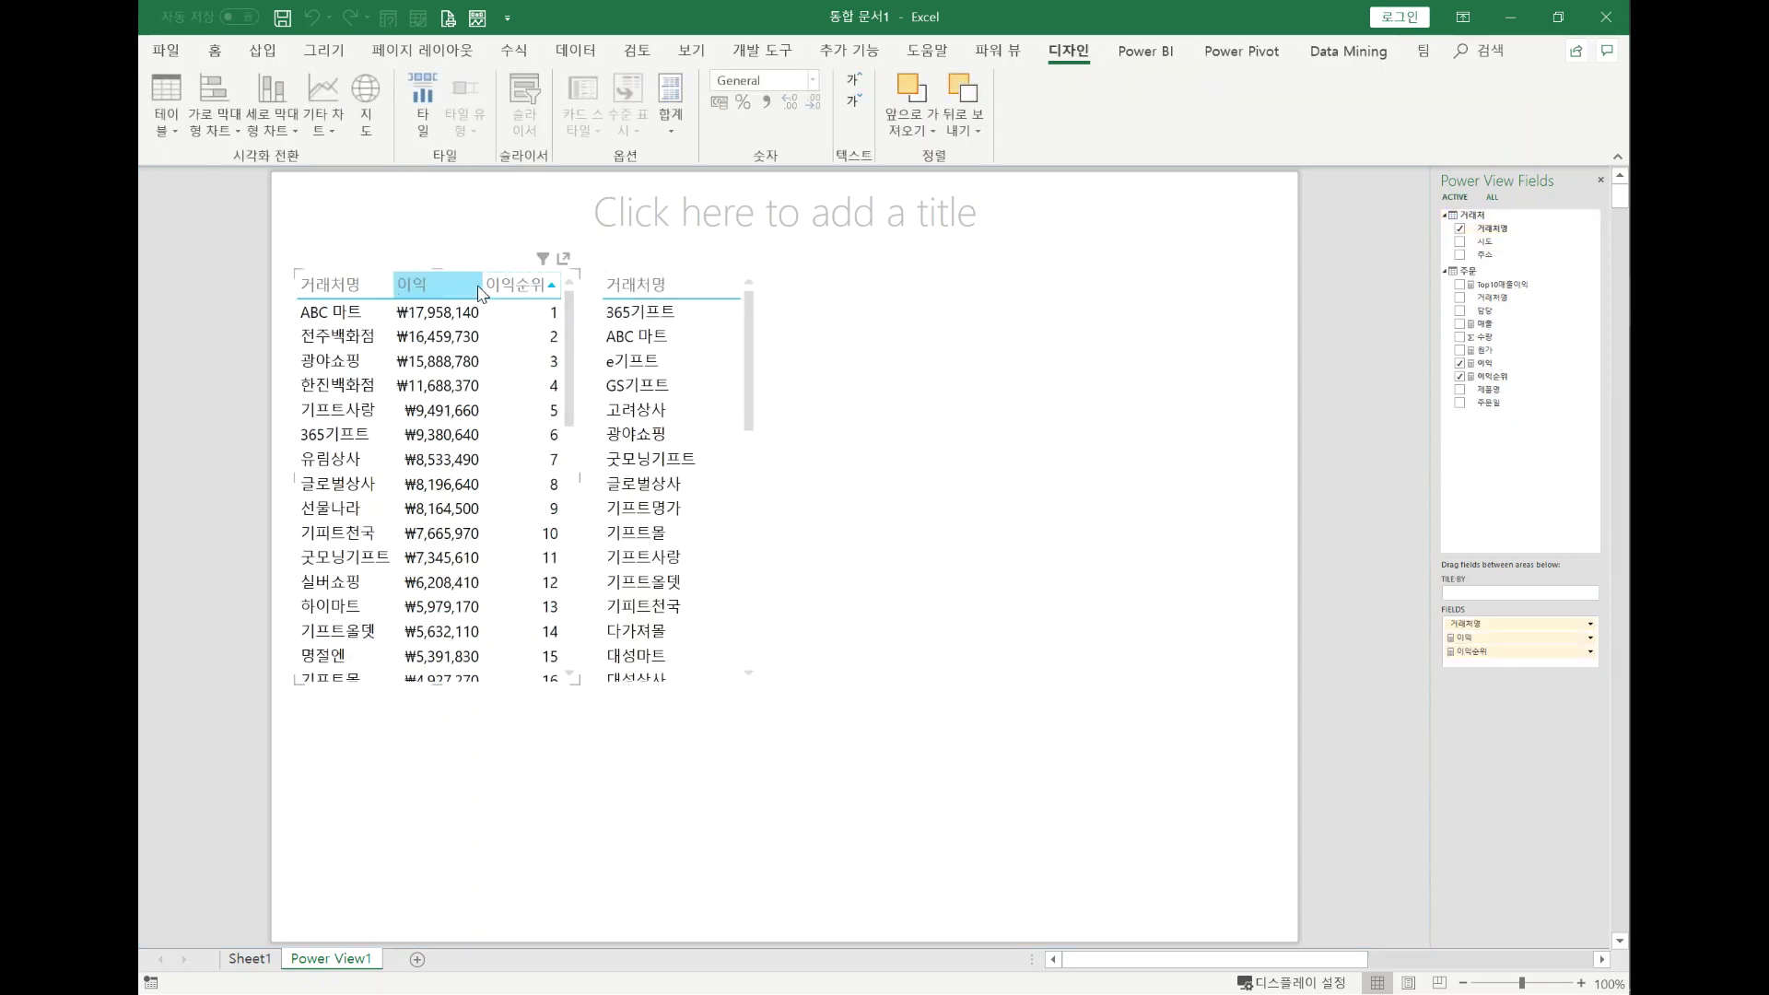
key("Delete")
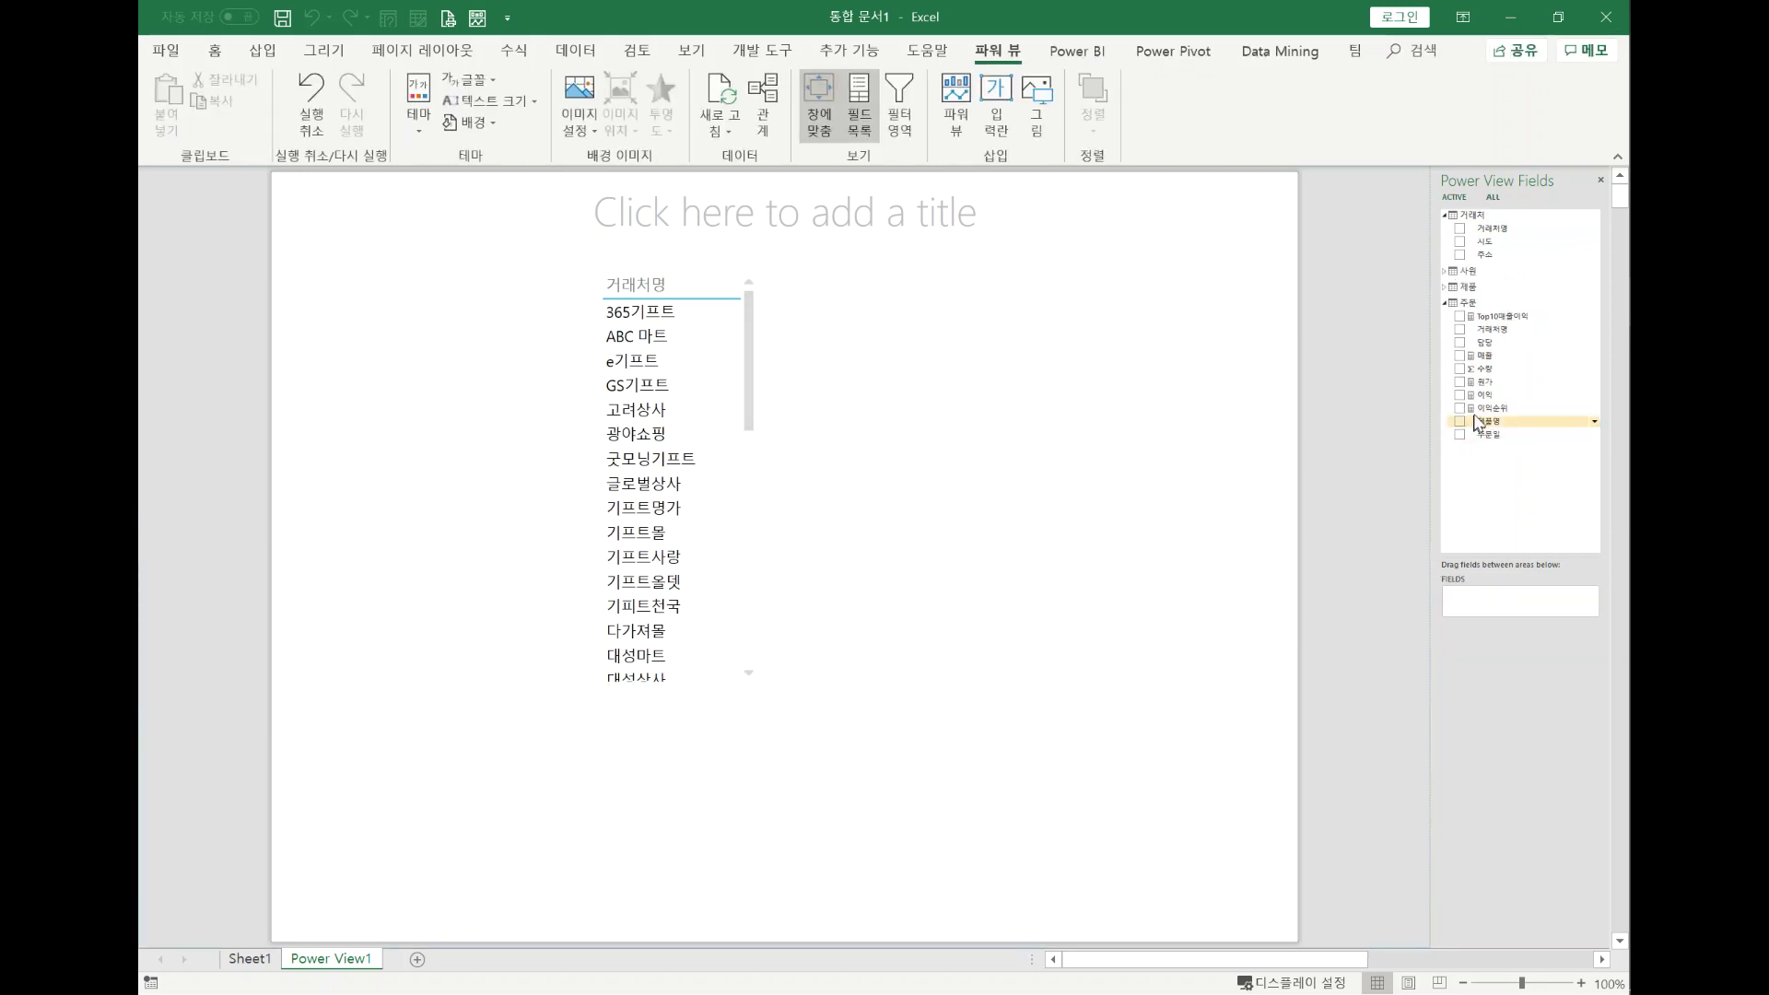
- Add Top10매출이익 to the 거래처명 table and delete the separate table holding only that measure
left_click(1459, 317)
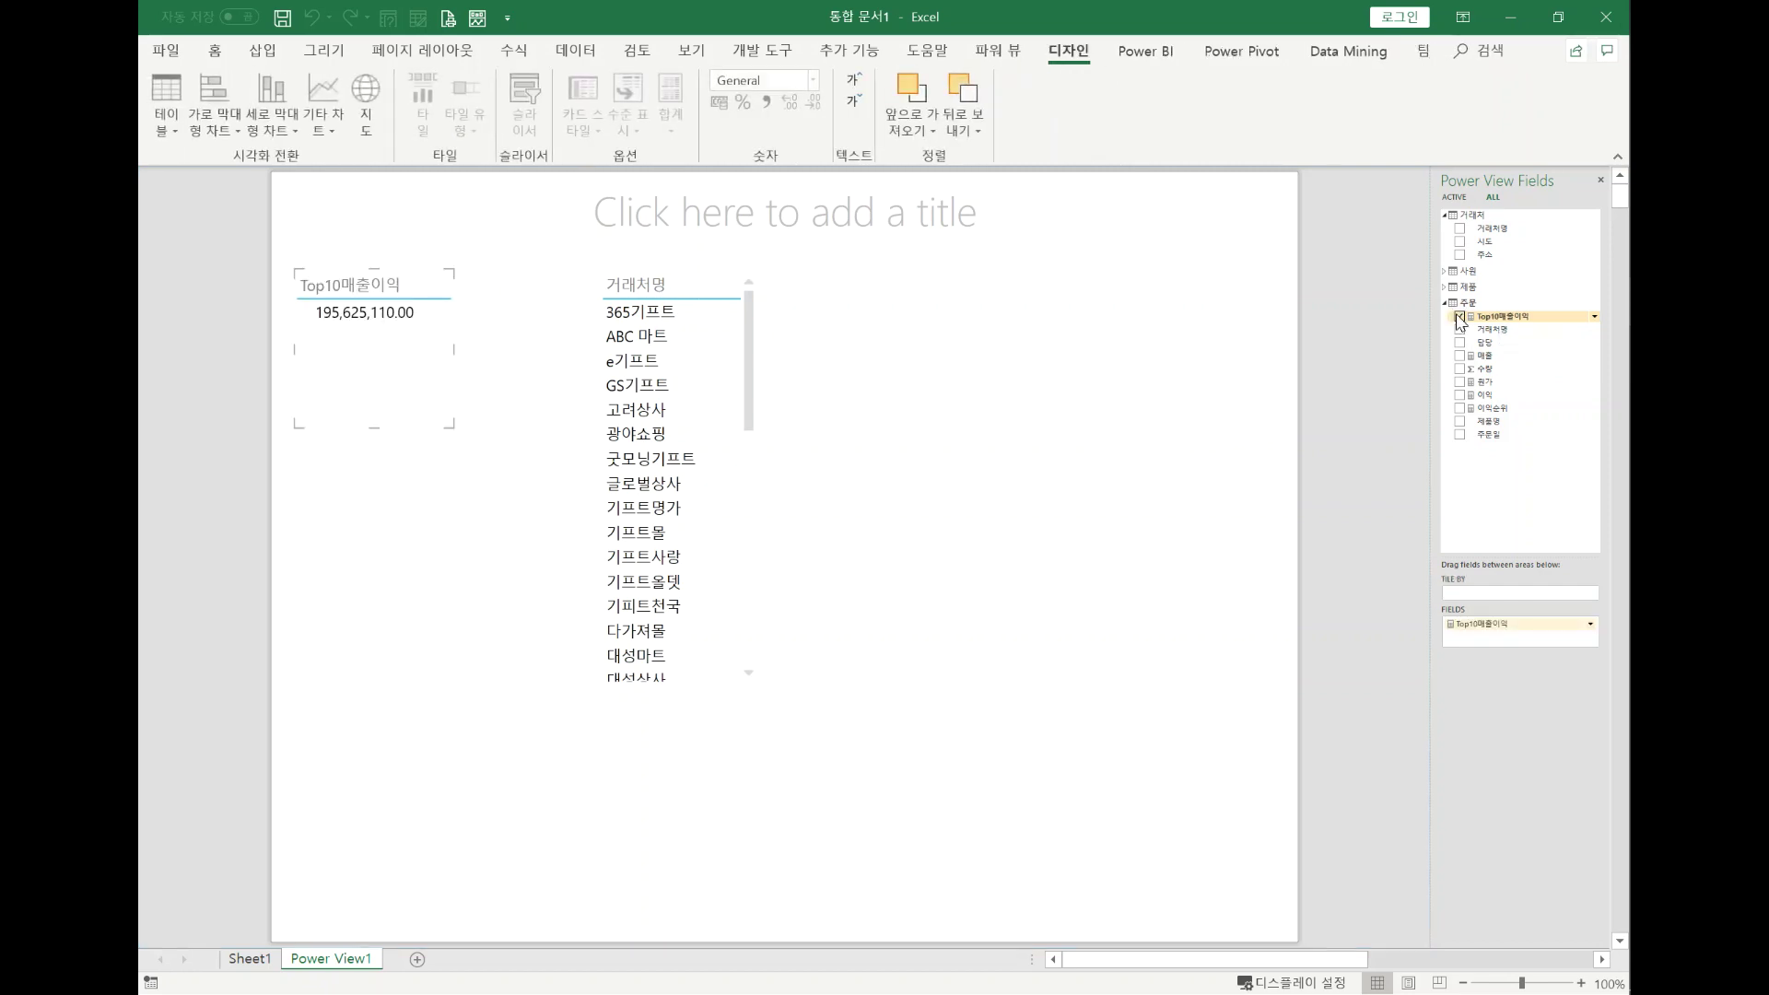
left_click(733, 293)
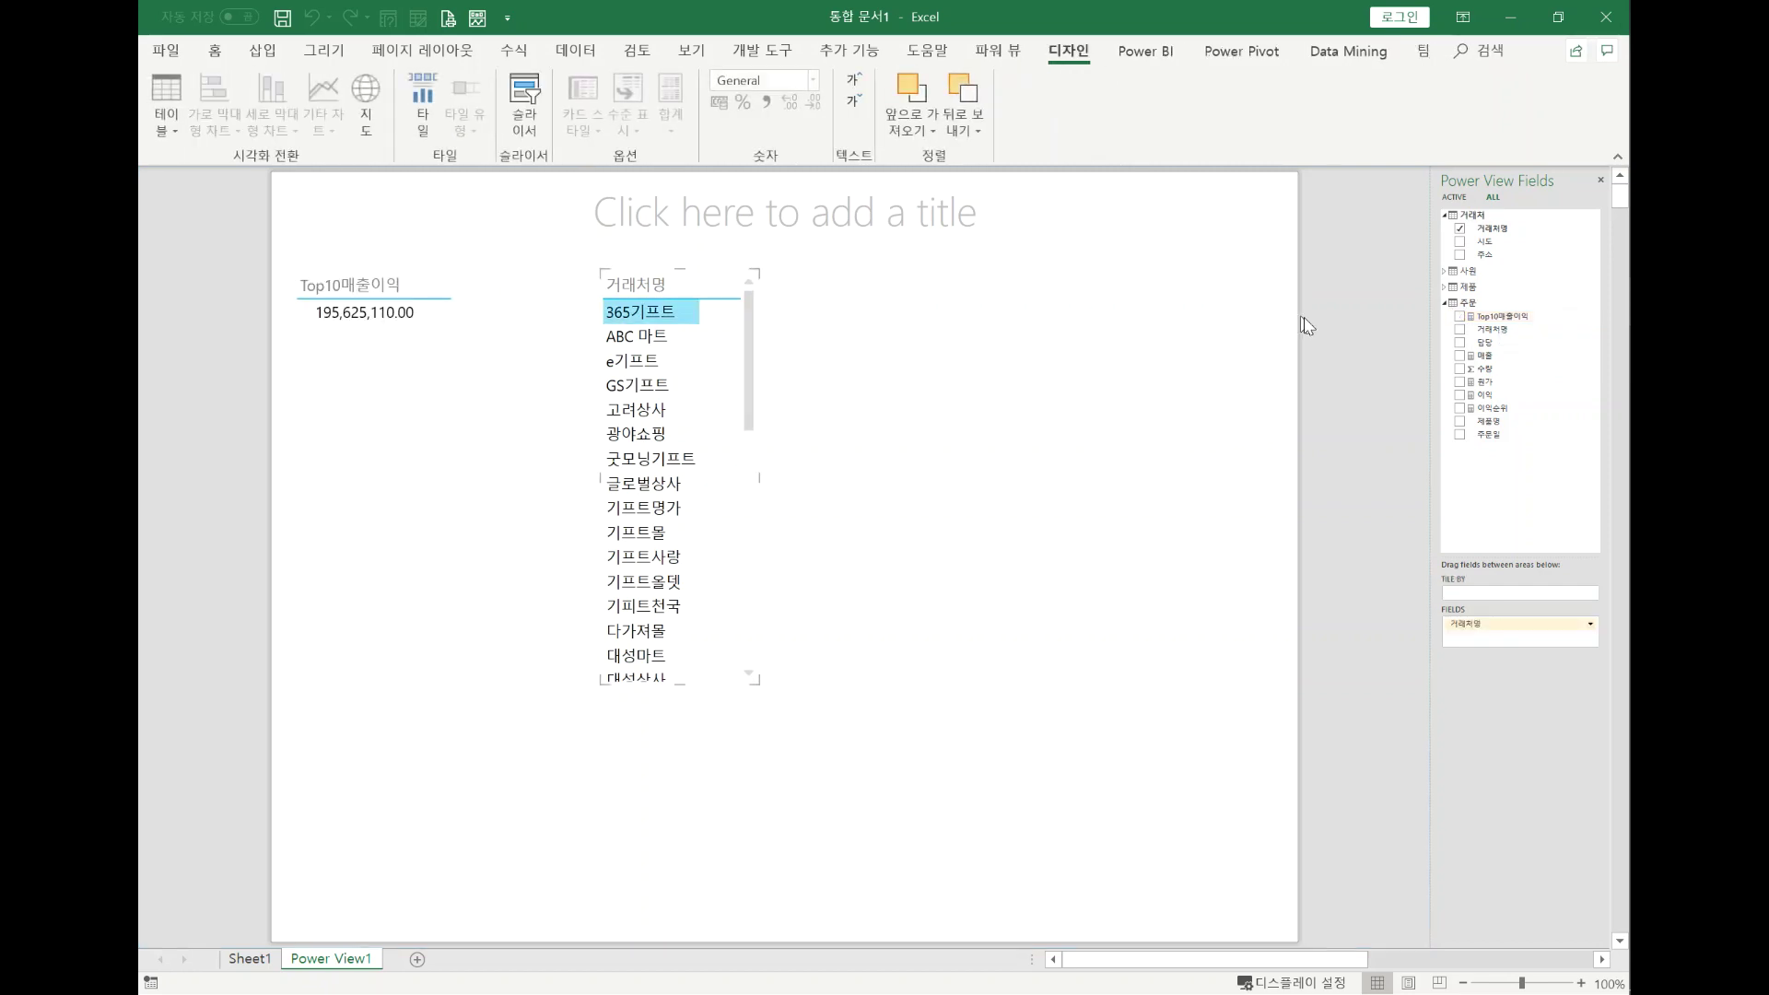
left_click_drag(1490, 323, 1495, 646)
left_click(434, 283)
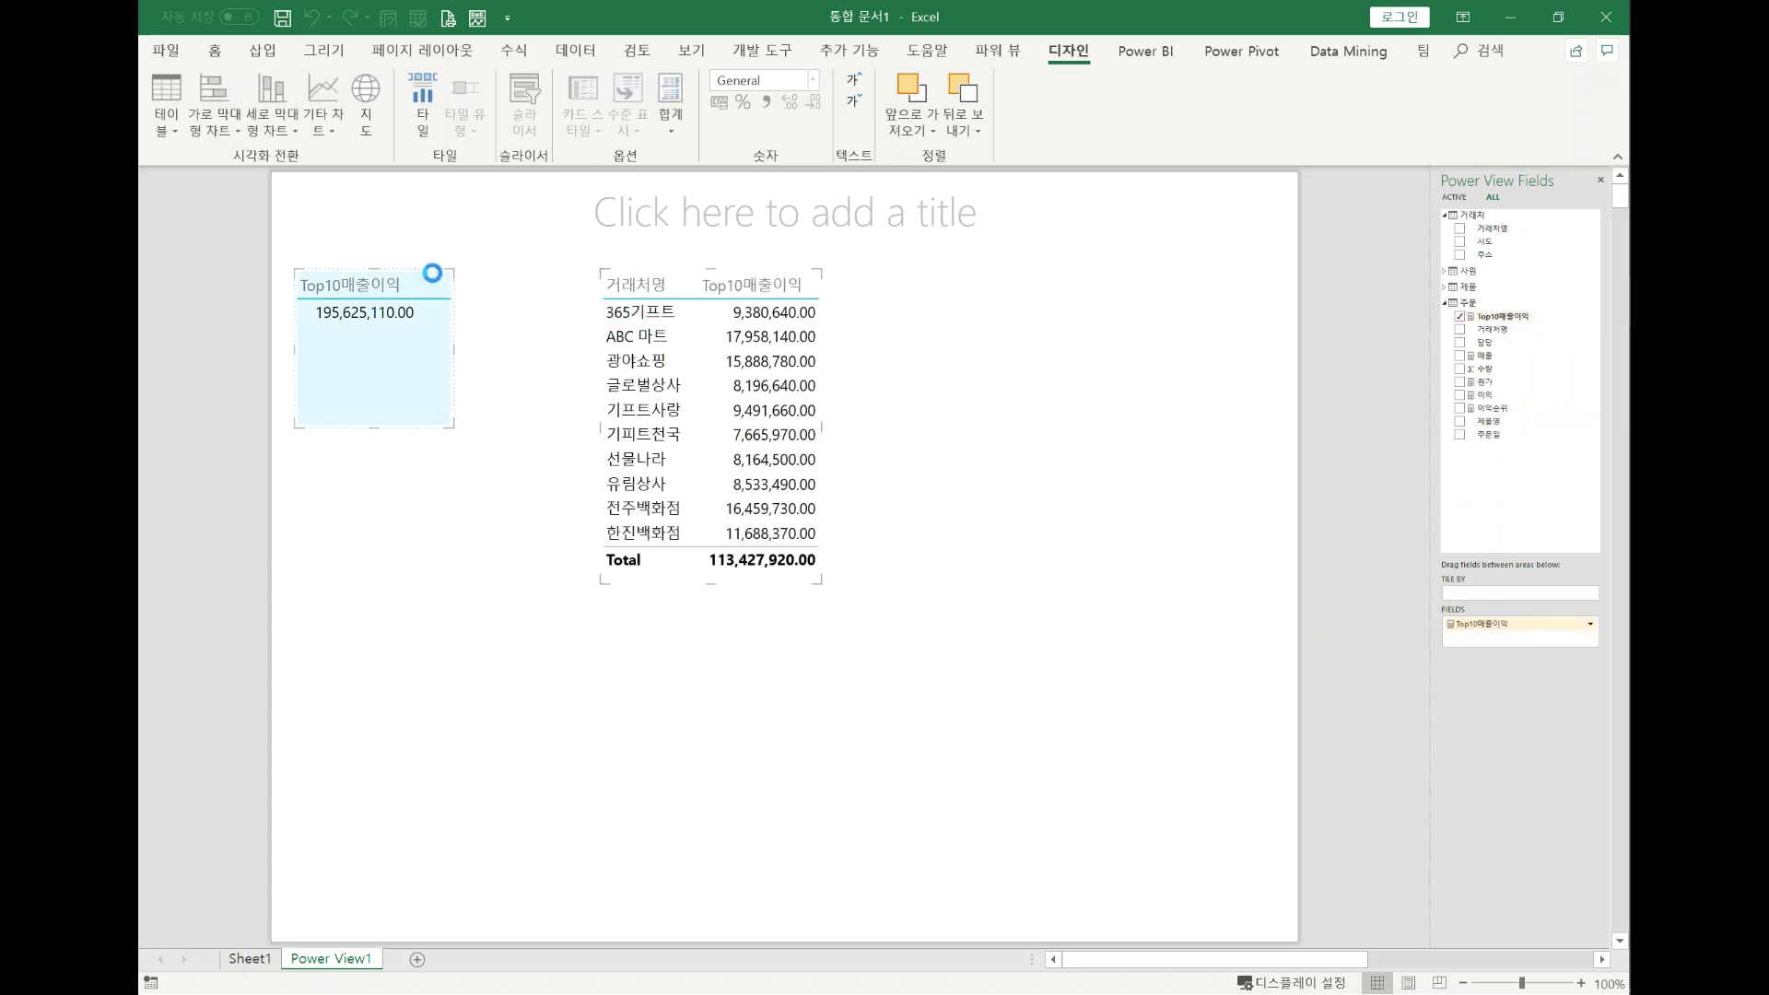
key("Delete")
- Enlarge the Top10매출이익 customer table and move it to the right half of the report
left_click(725, 288)
left_click_drag(820, 579, 958, 619)
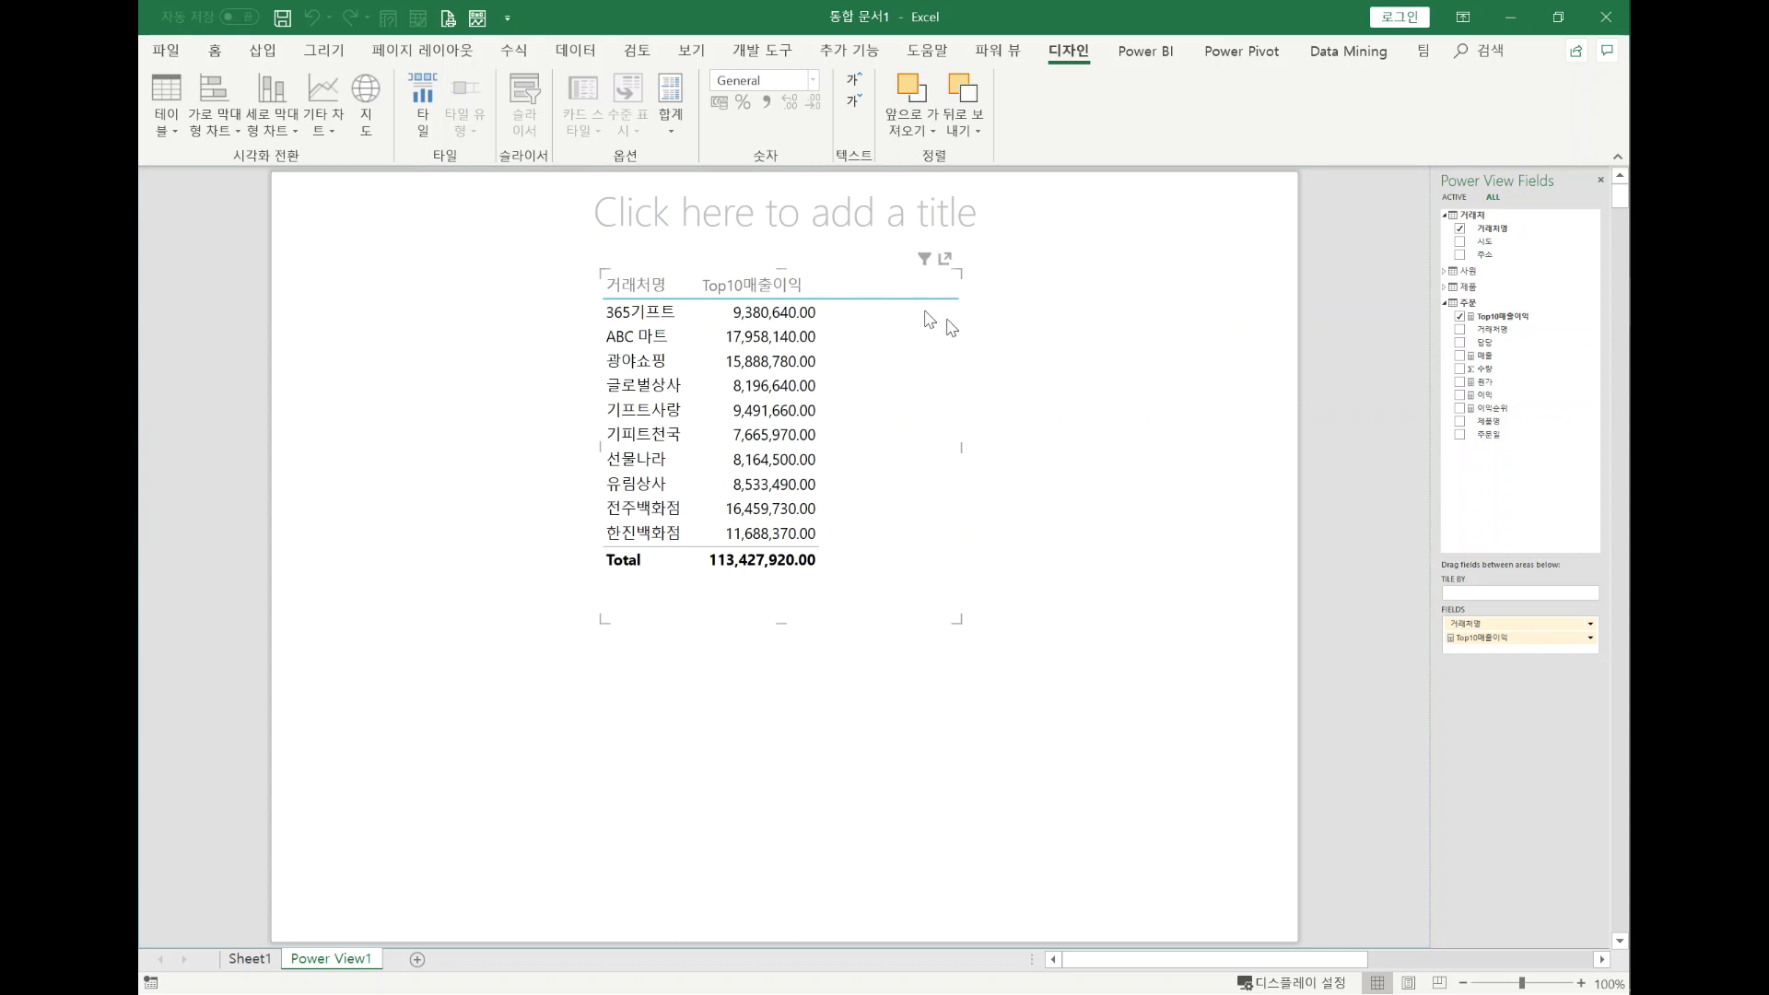
left_click_drag(848, 284, 1143, 280)
left_click(446, 550)
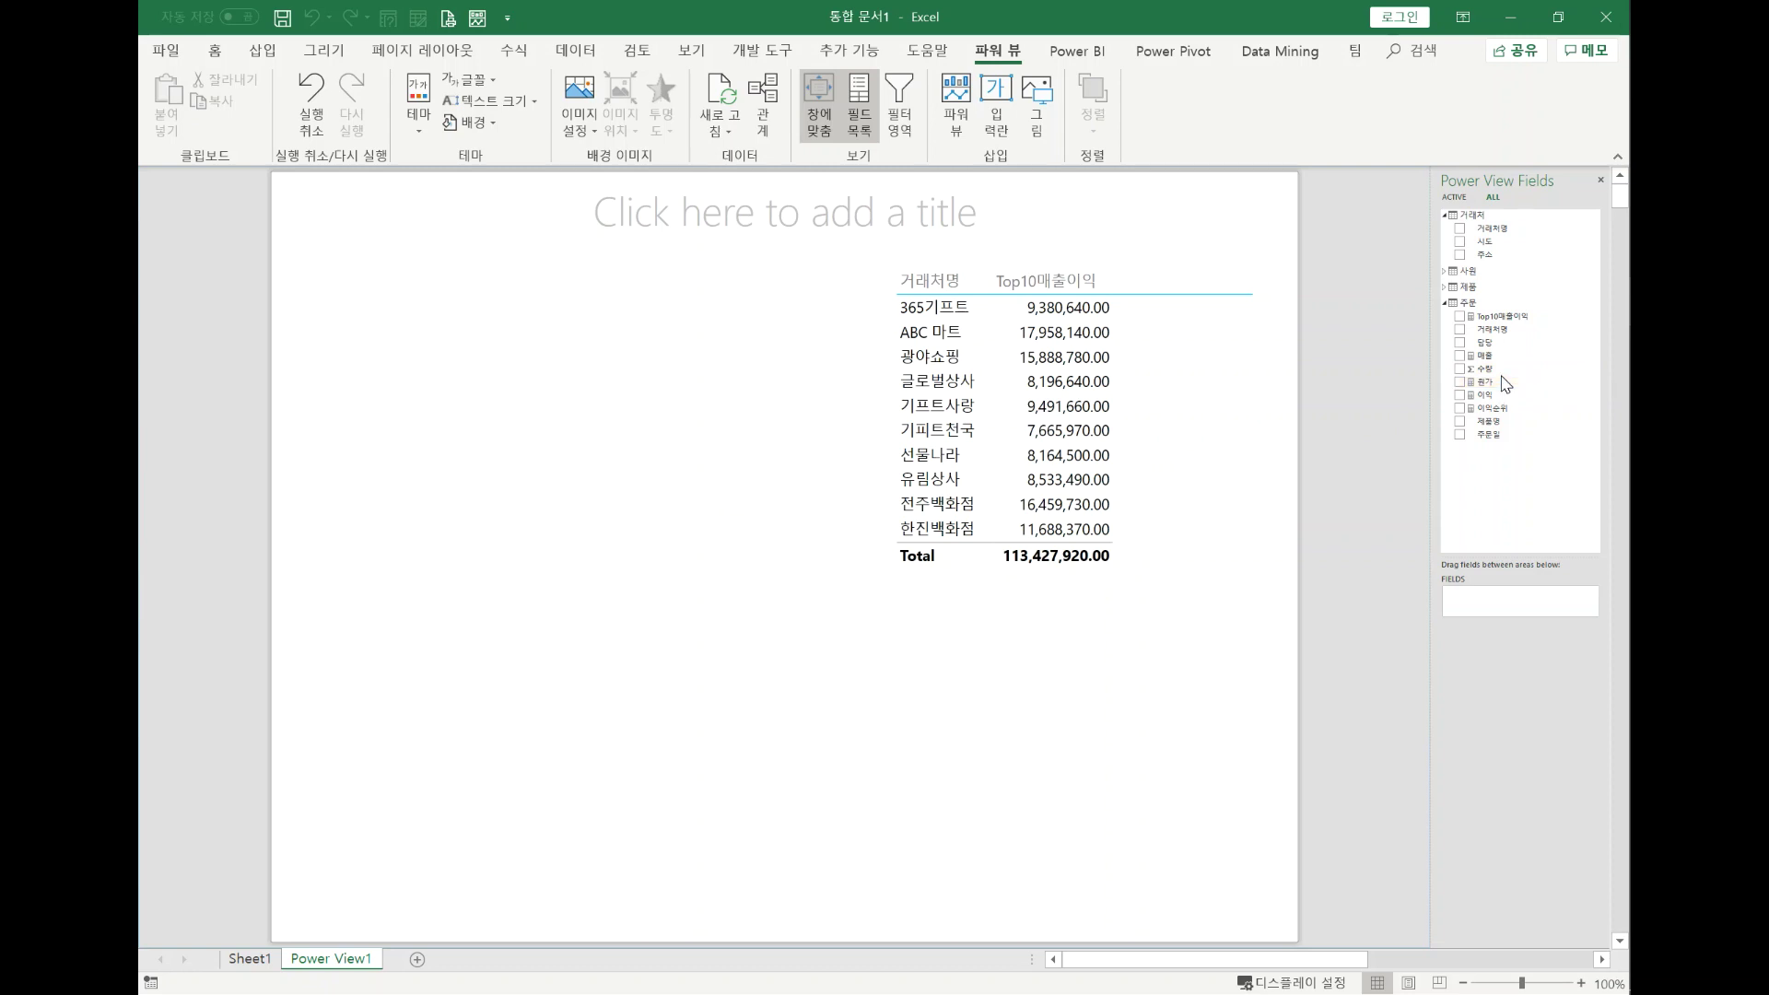
- Build a new table with 분류 from 제품 and the 이익 measure from 주문
left_click(1466, 286)
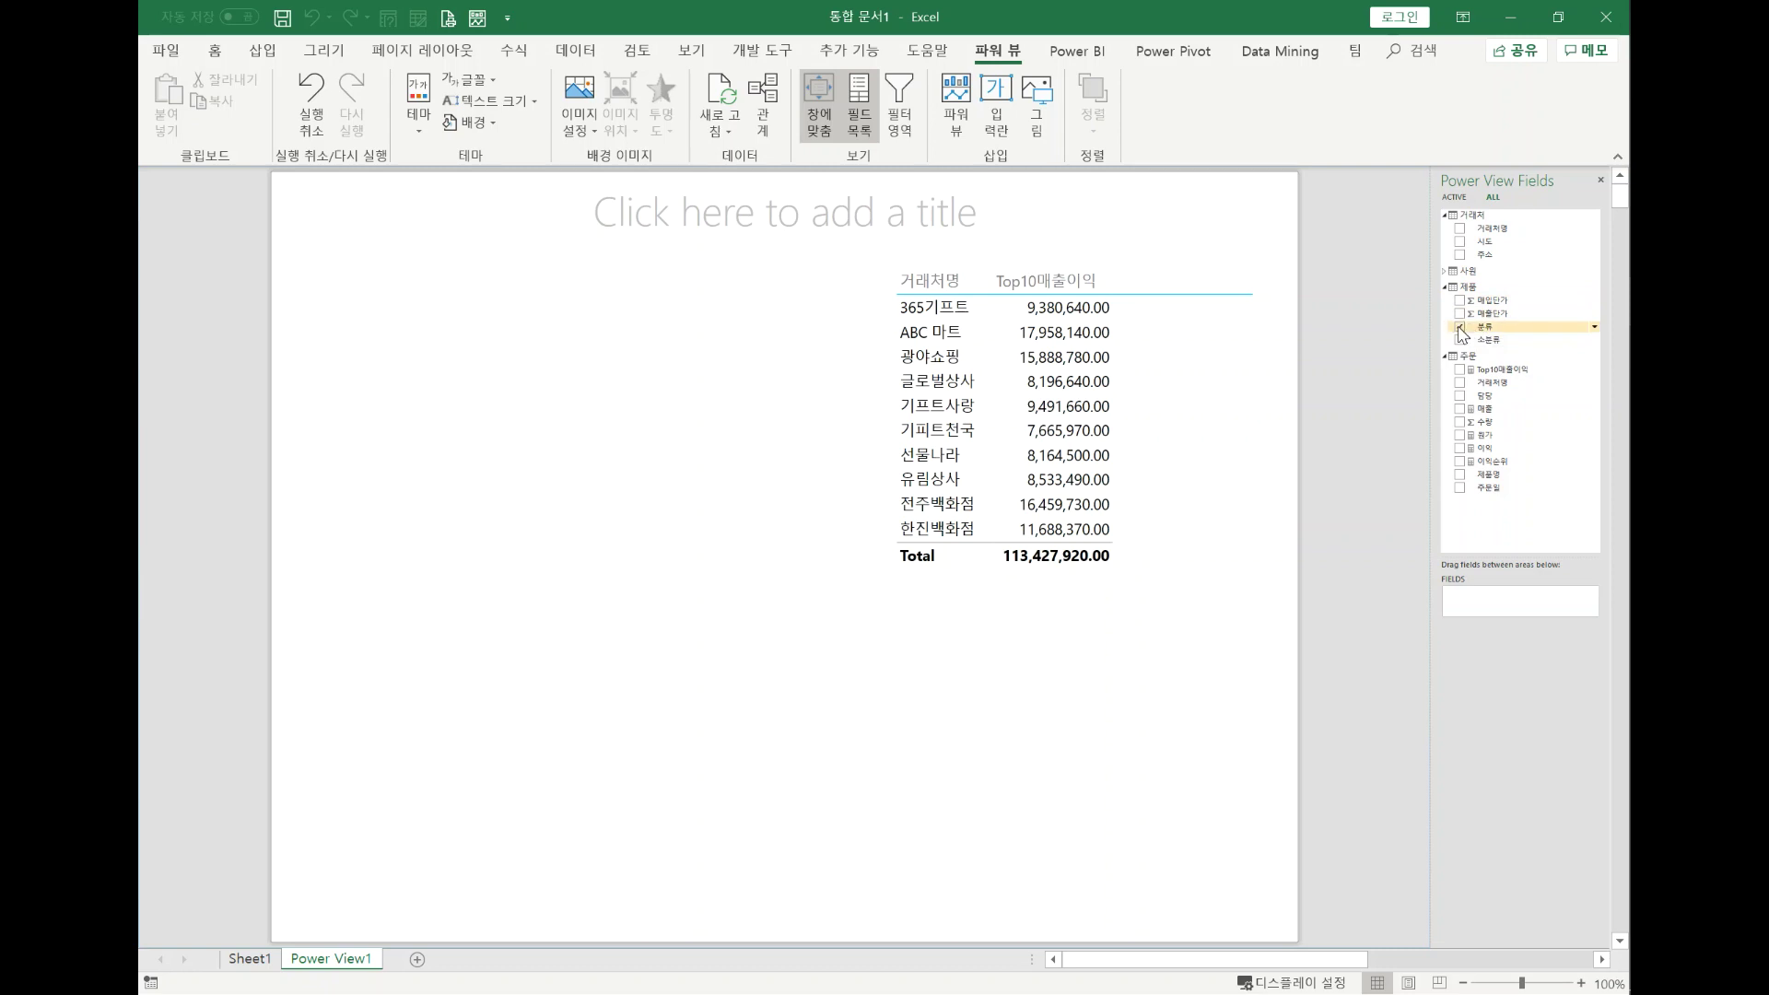
left_click(1459, 328)
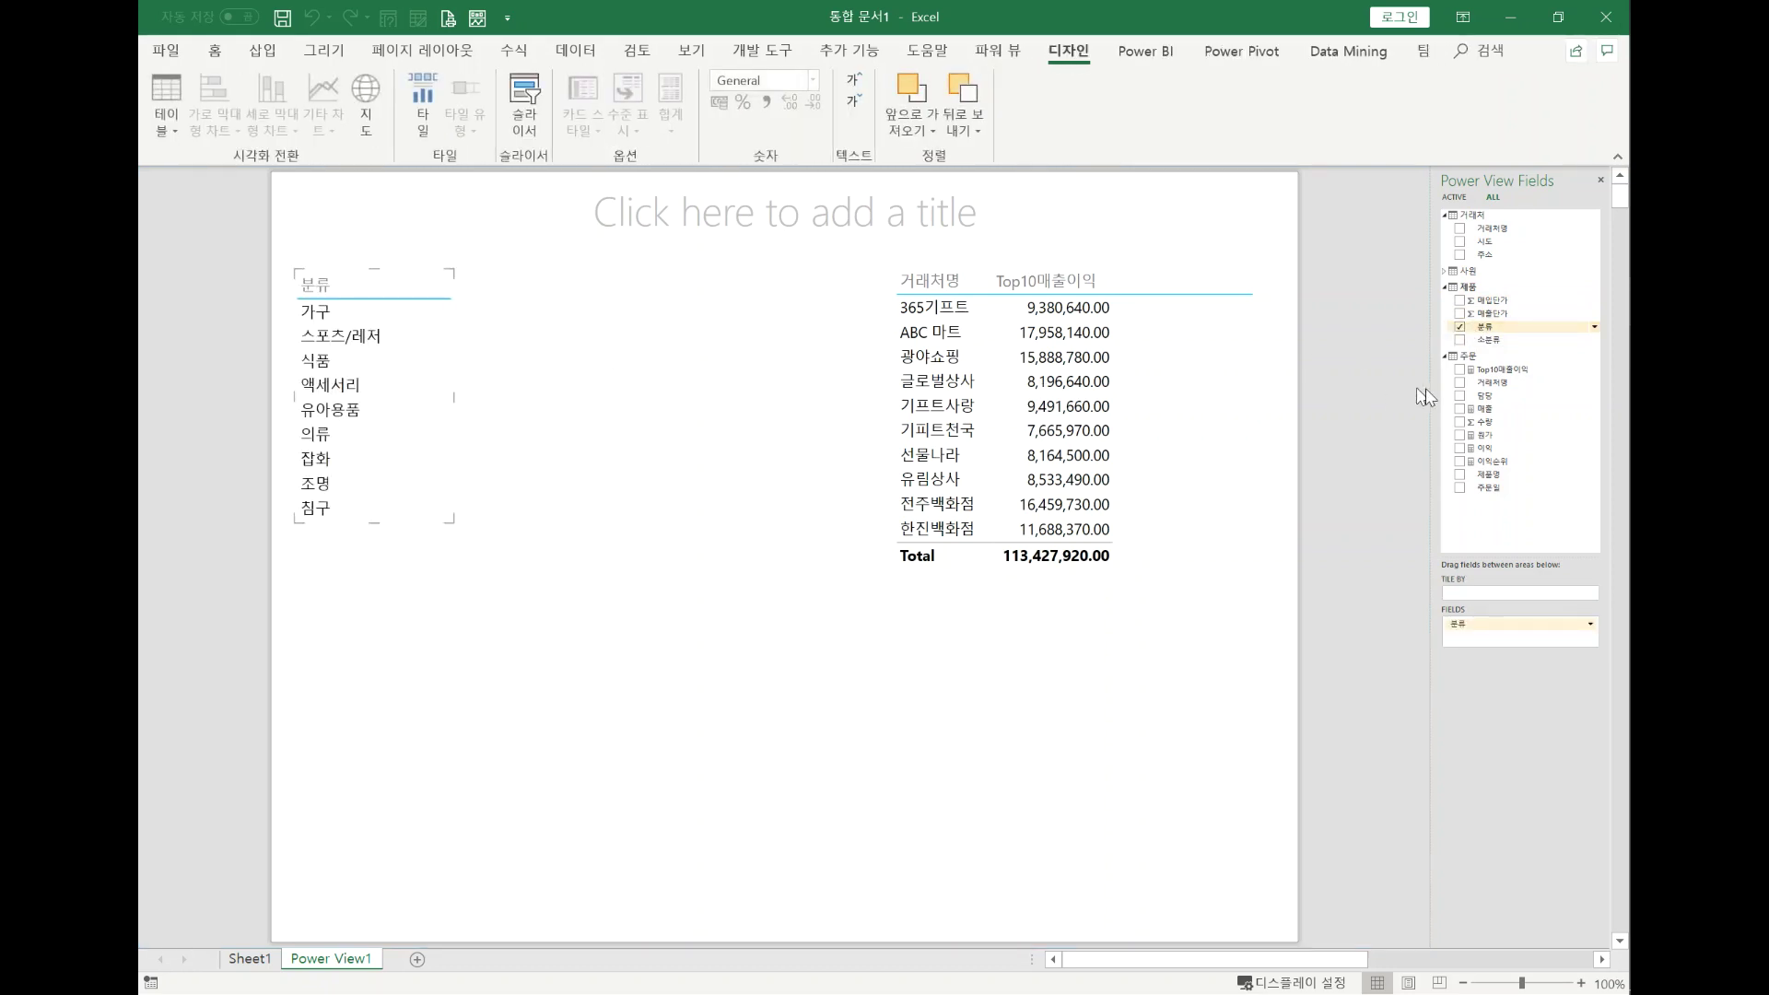
left_click(1459, 448)
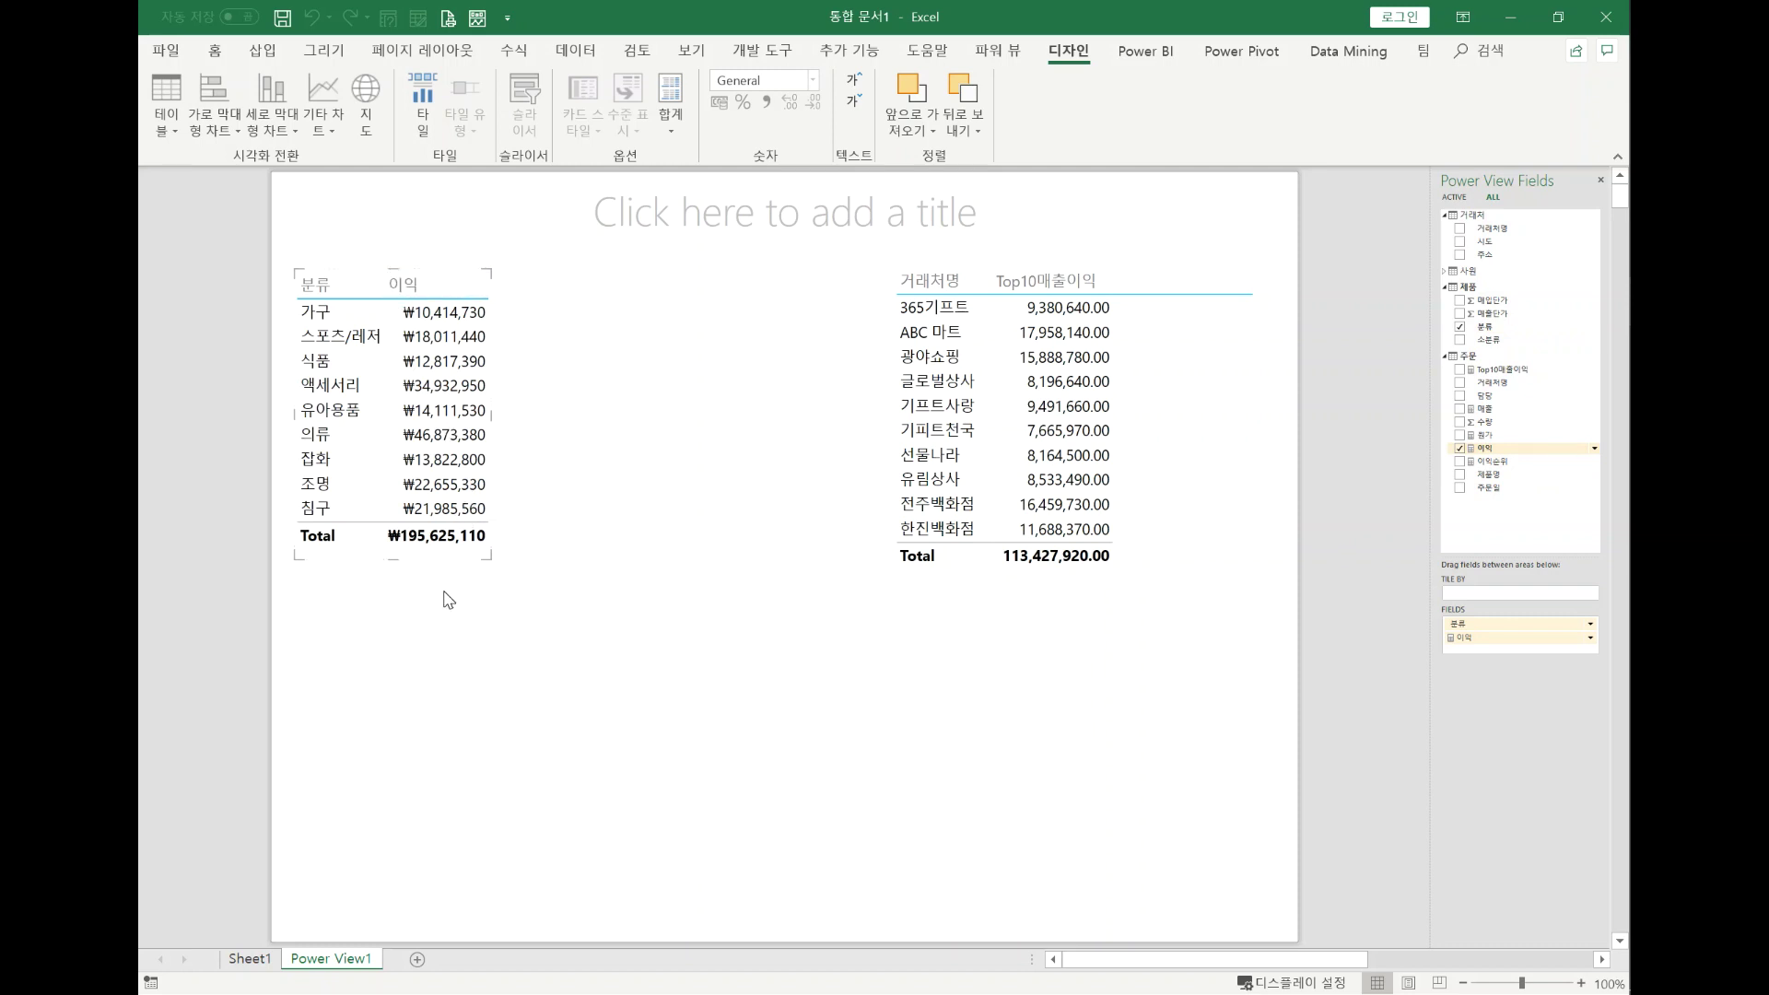
mouse_move(422, 318)
left_click(327, 120)
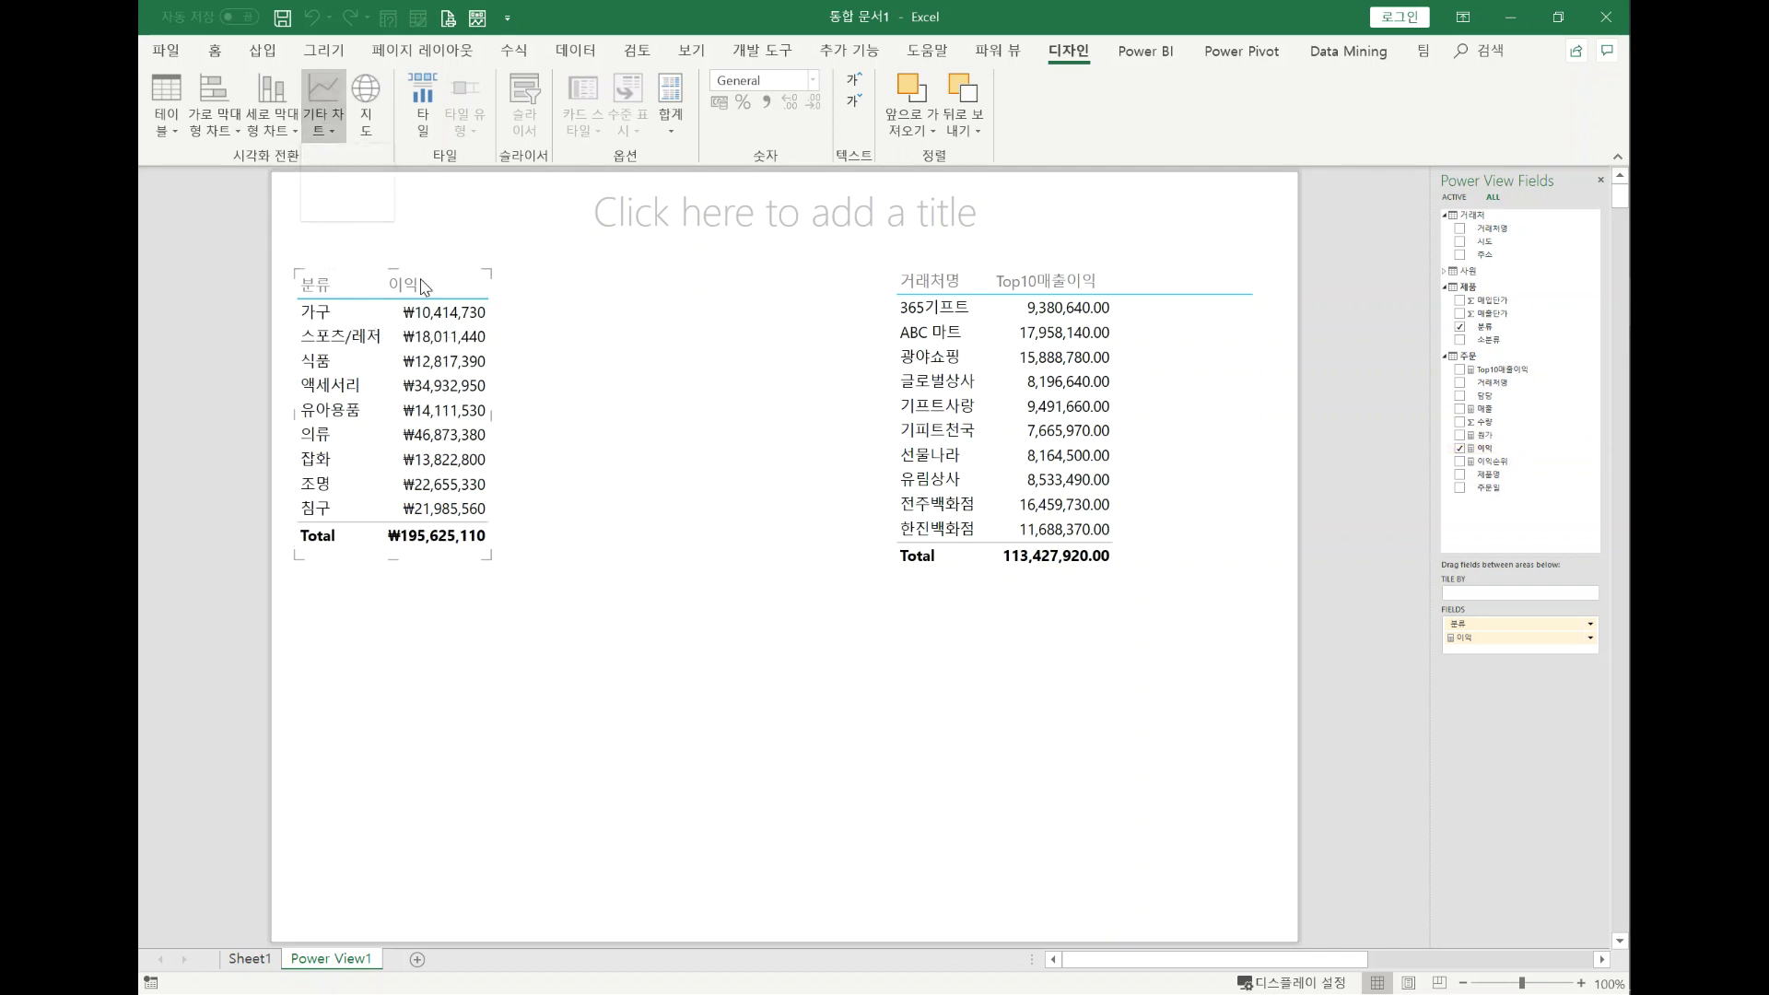
left_click(402, 284)
left_click(335, 131)
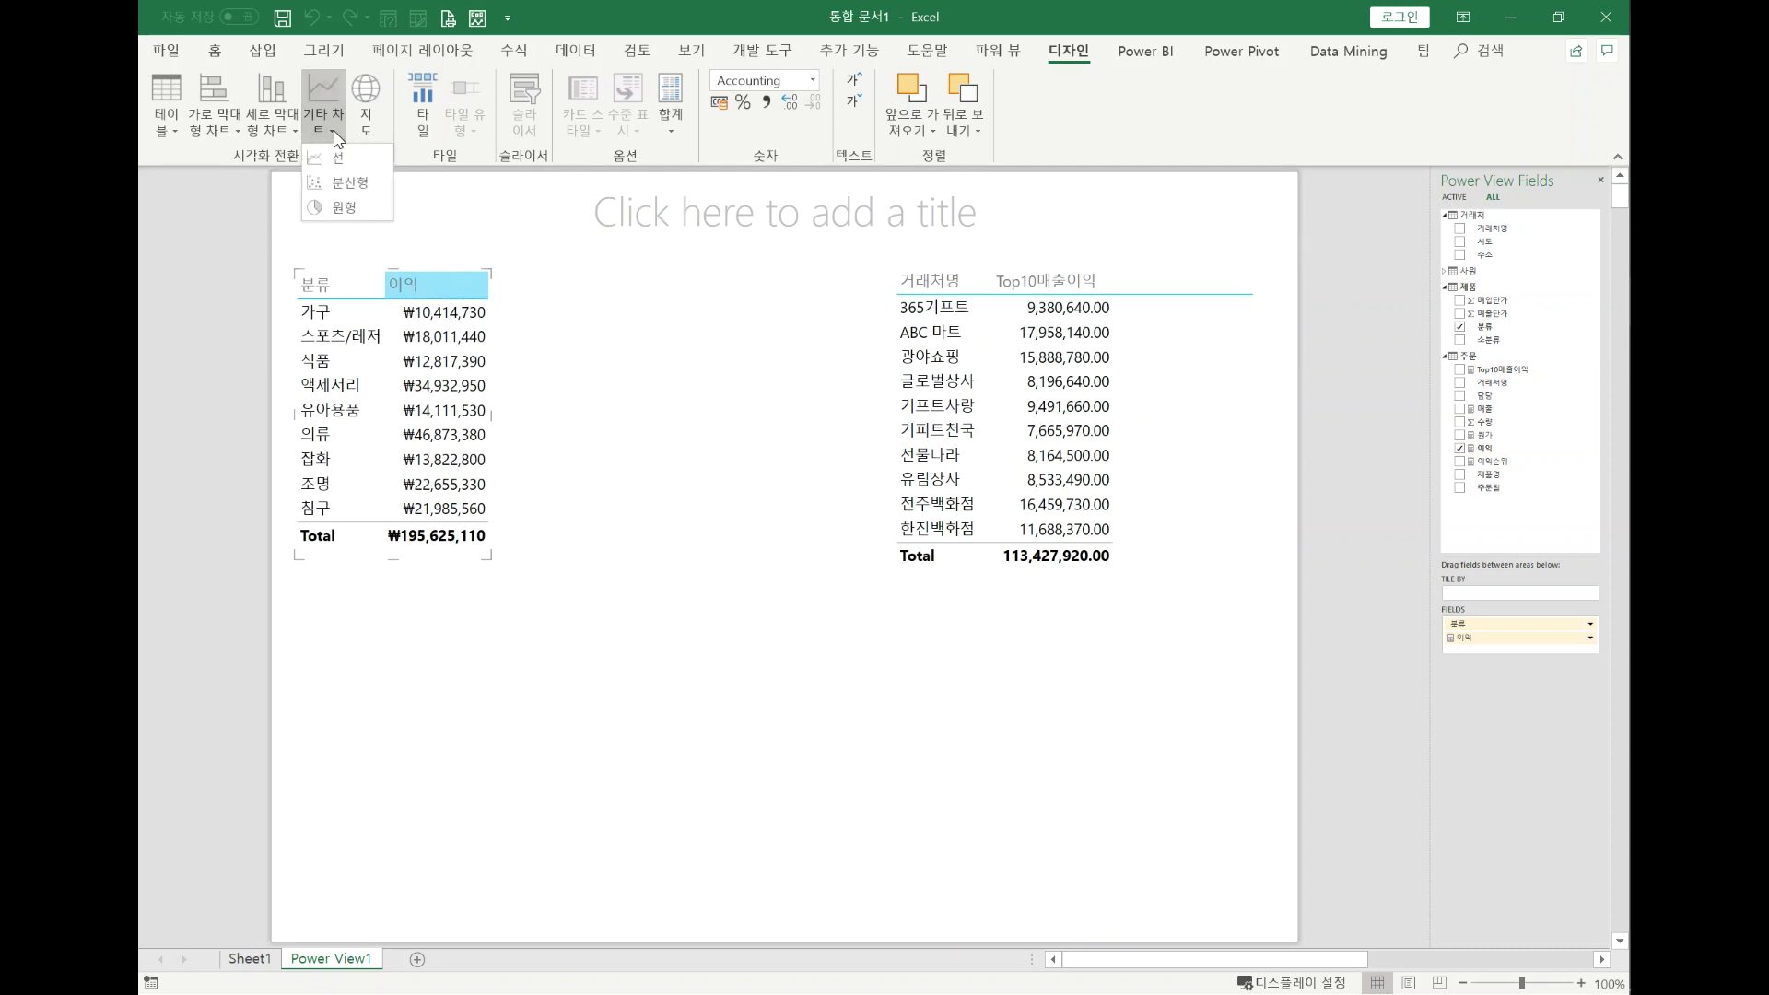
left_click(351, 301)
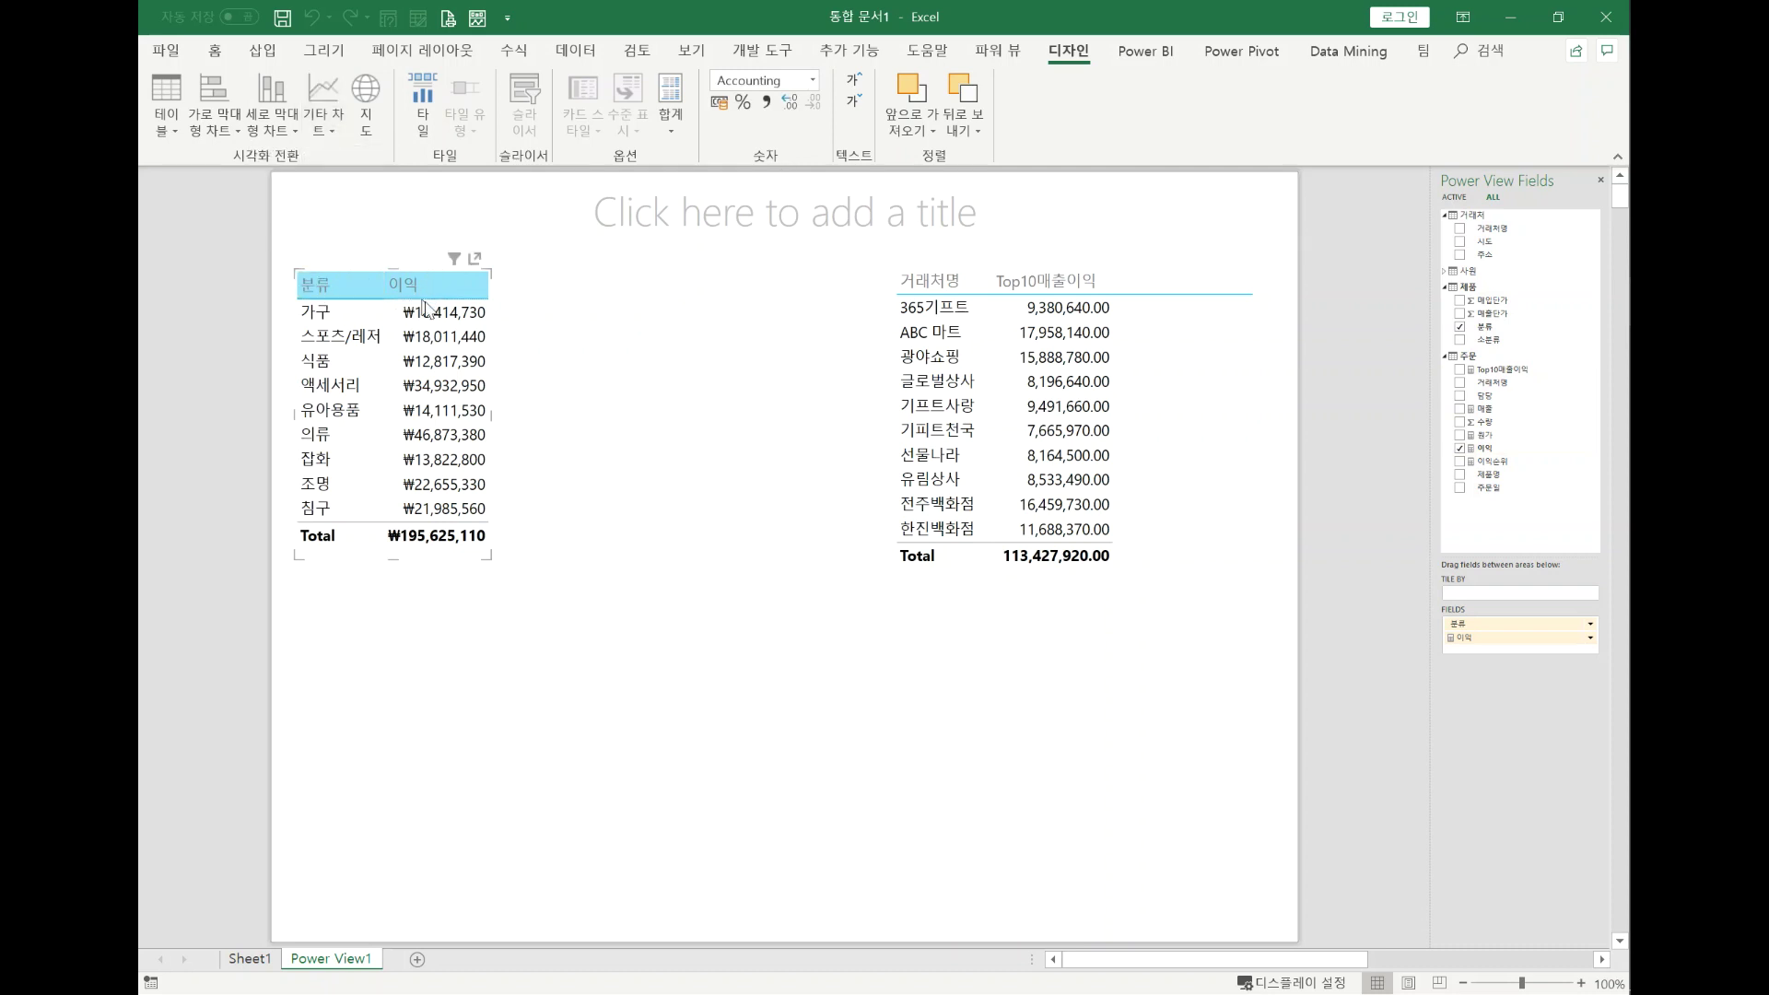
- Sort the 분류 table by 이익 in ascending order
left_click(453, 285)
left_click(212, 110)
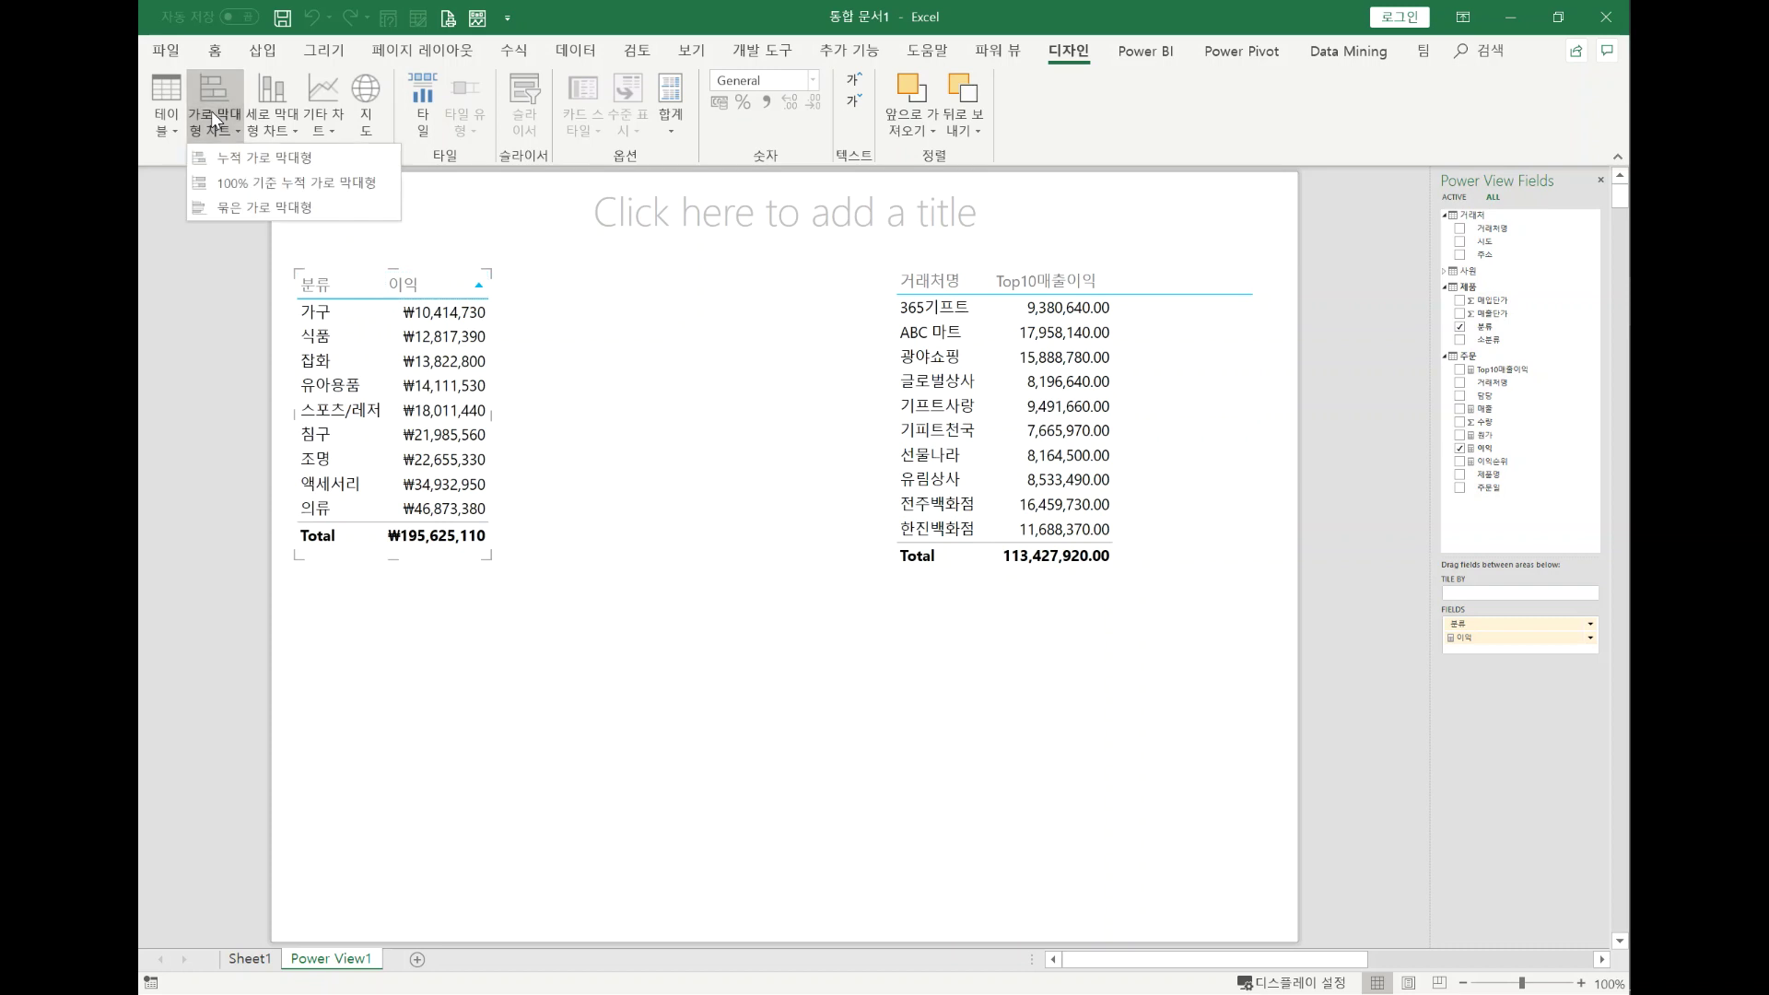
left_click(467, 293)
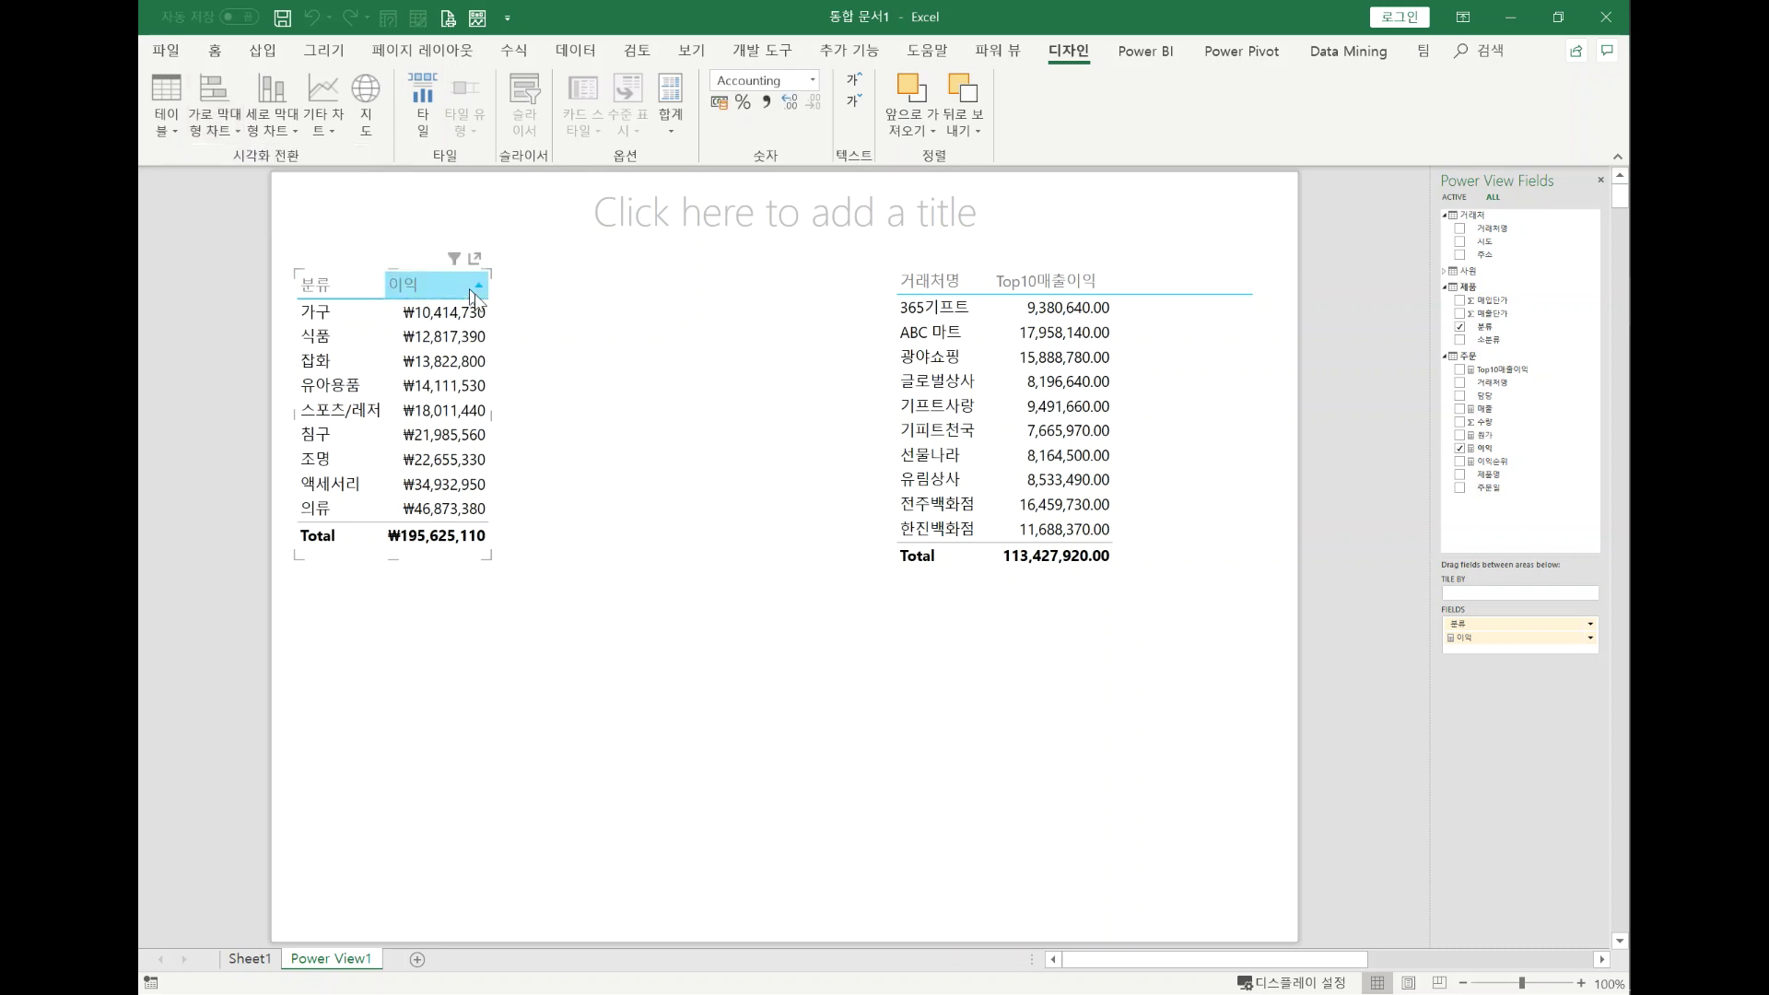
left_click(622, 544)
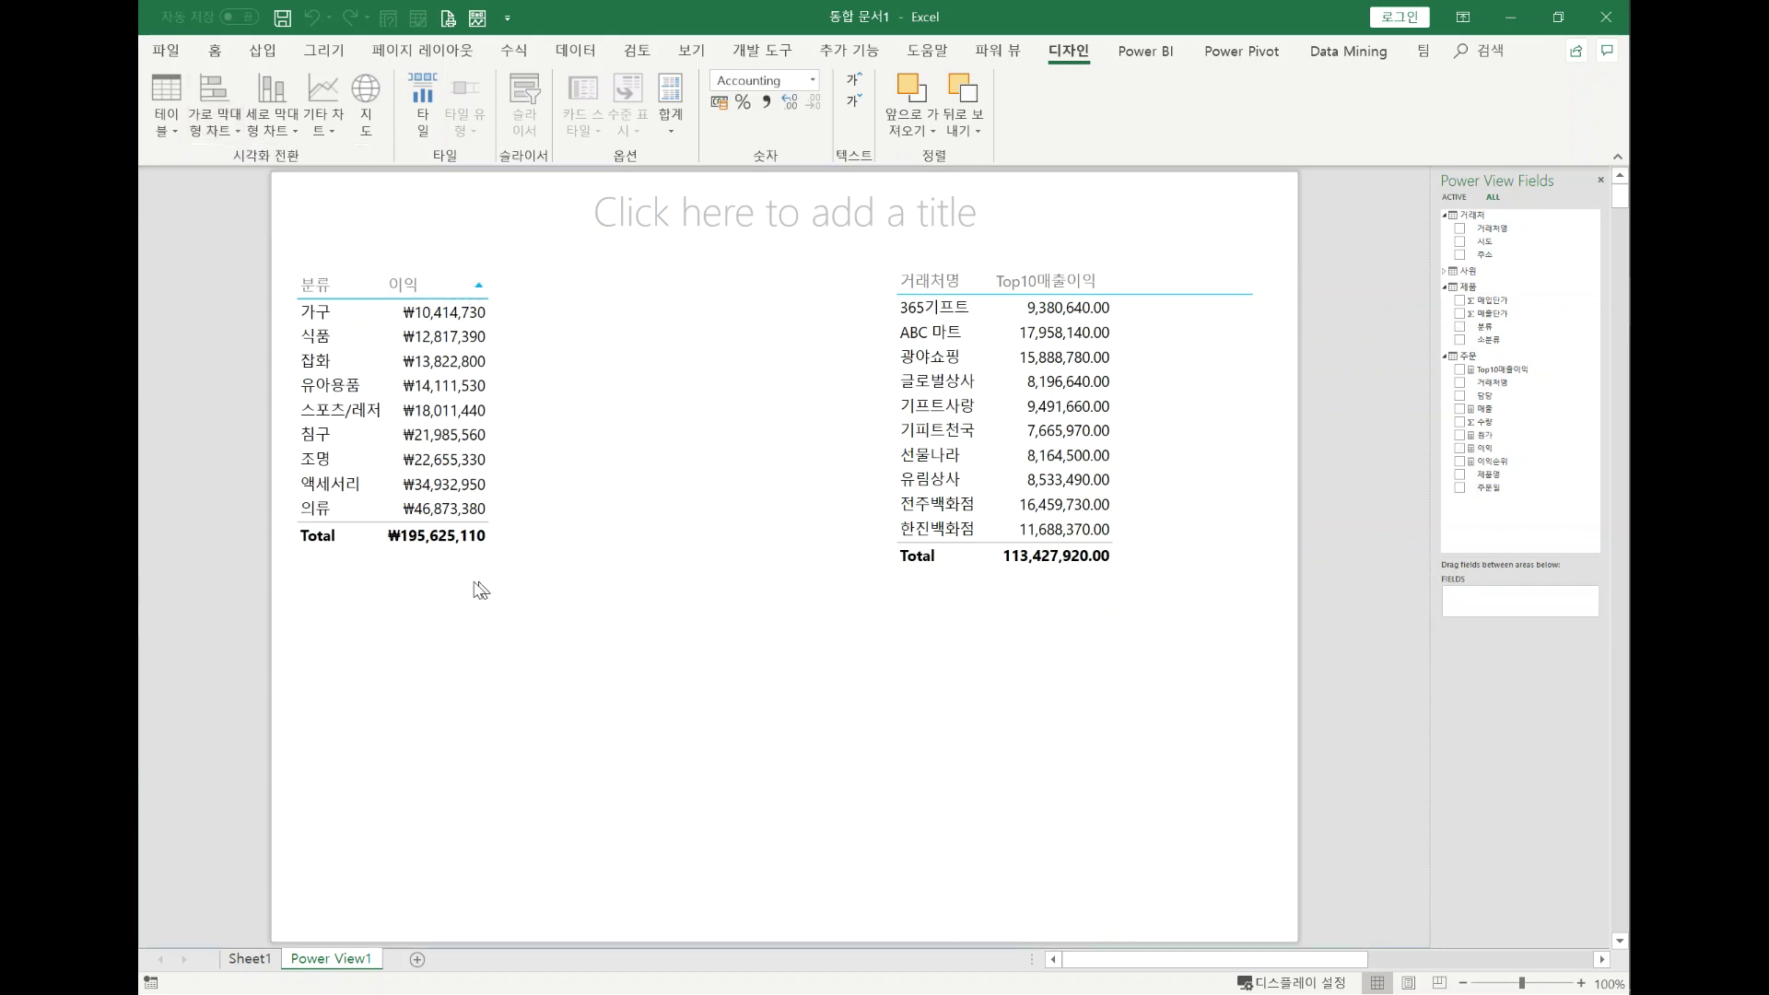
- Convert the 분류 and 이익 table into a pie chart (원형)
left_click(460, 538)
left_click(325, 120)
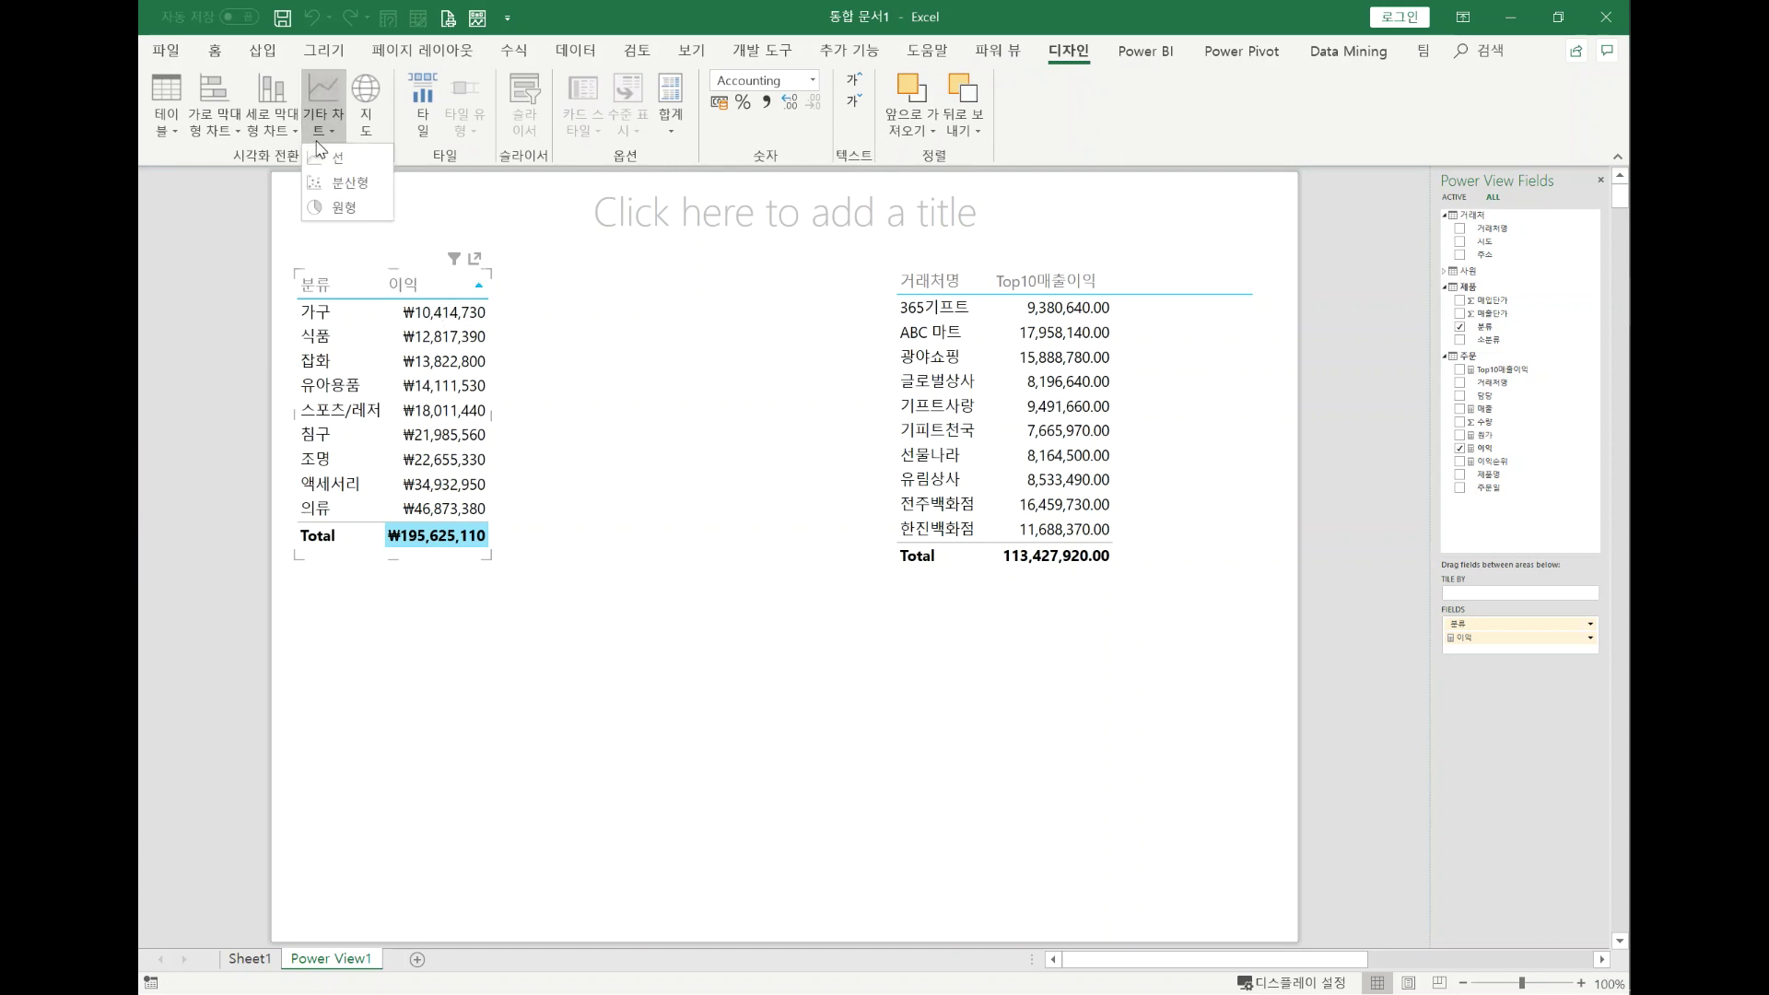
left_click(342, 210)
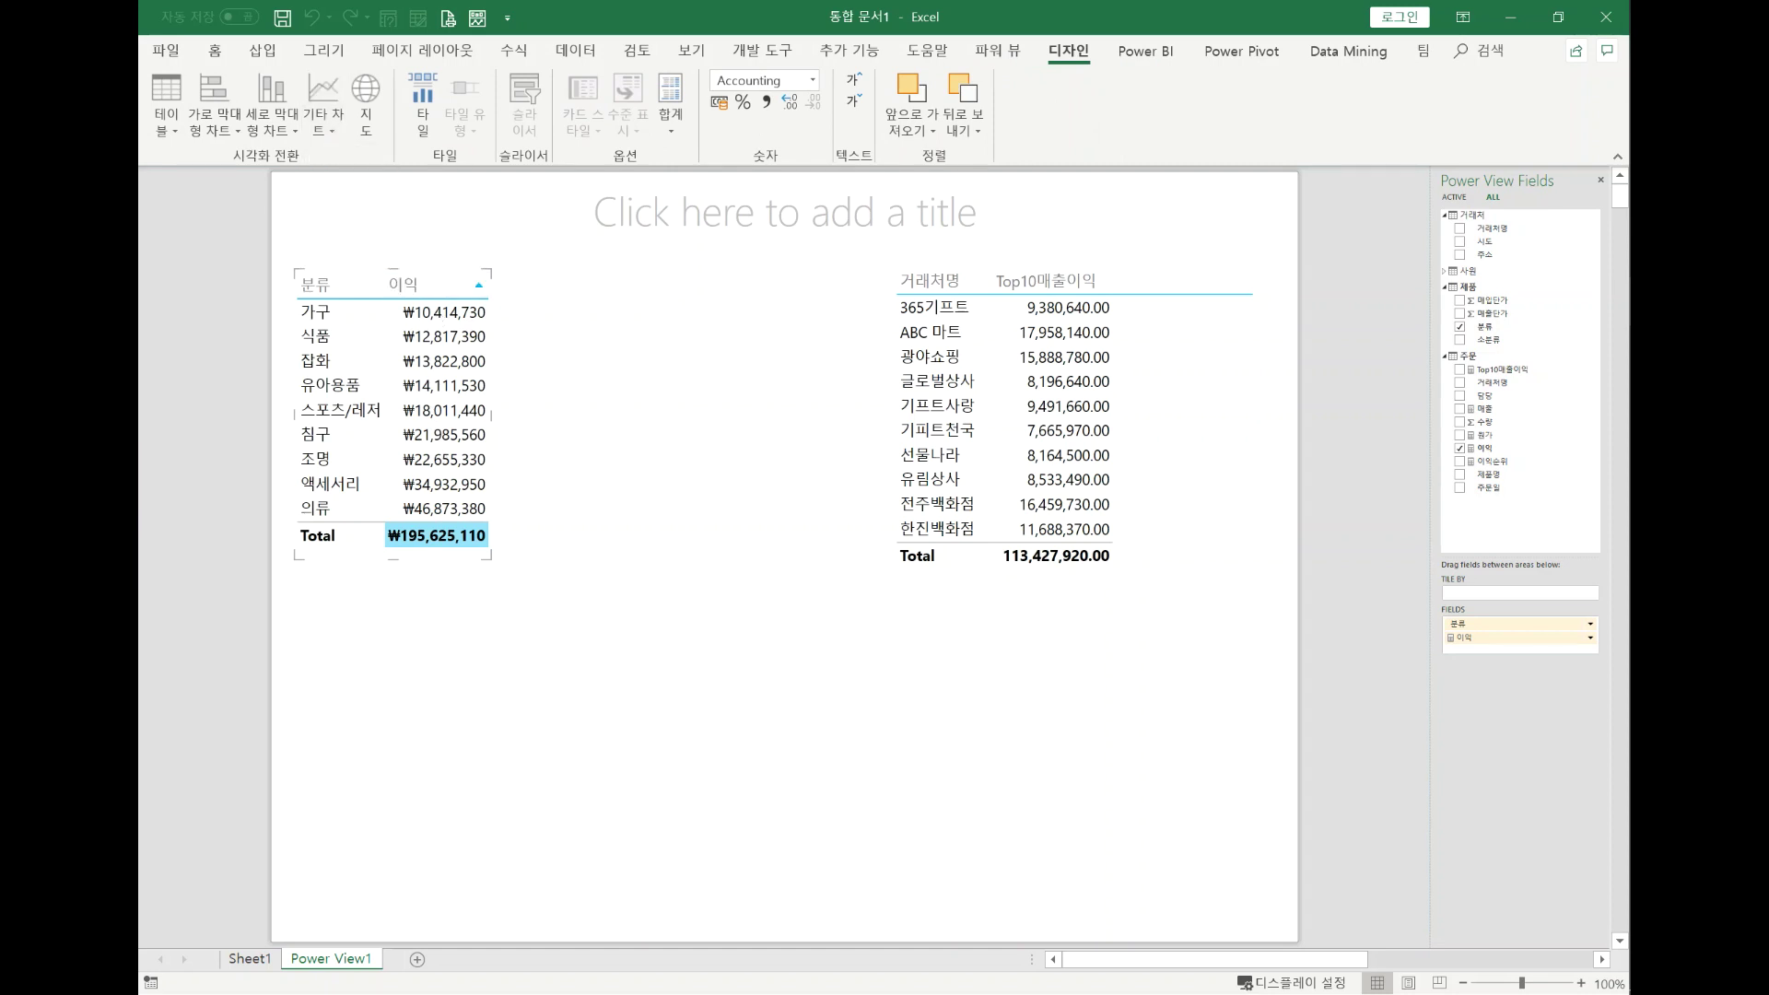
- Enlarge the 이익 by 분류 pie chart and filter the Top10매출이익 customer table by its 의류, 가구 and 식품 slices in turn
left_click_drag(493, 559, 776, 733)
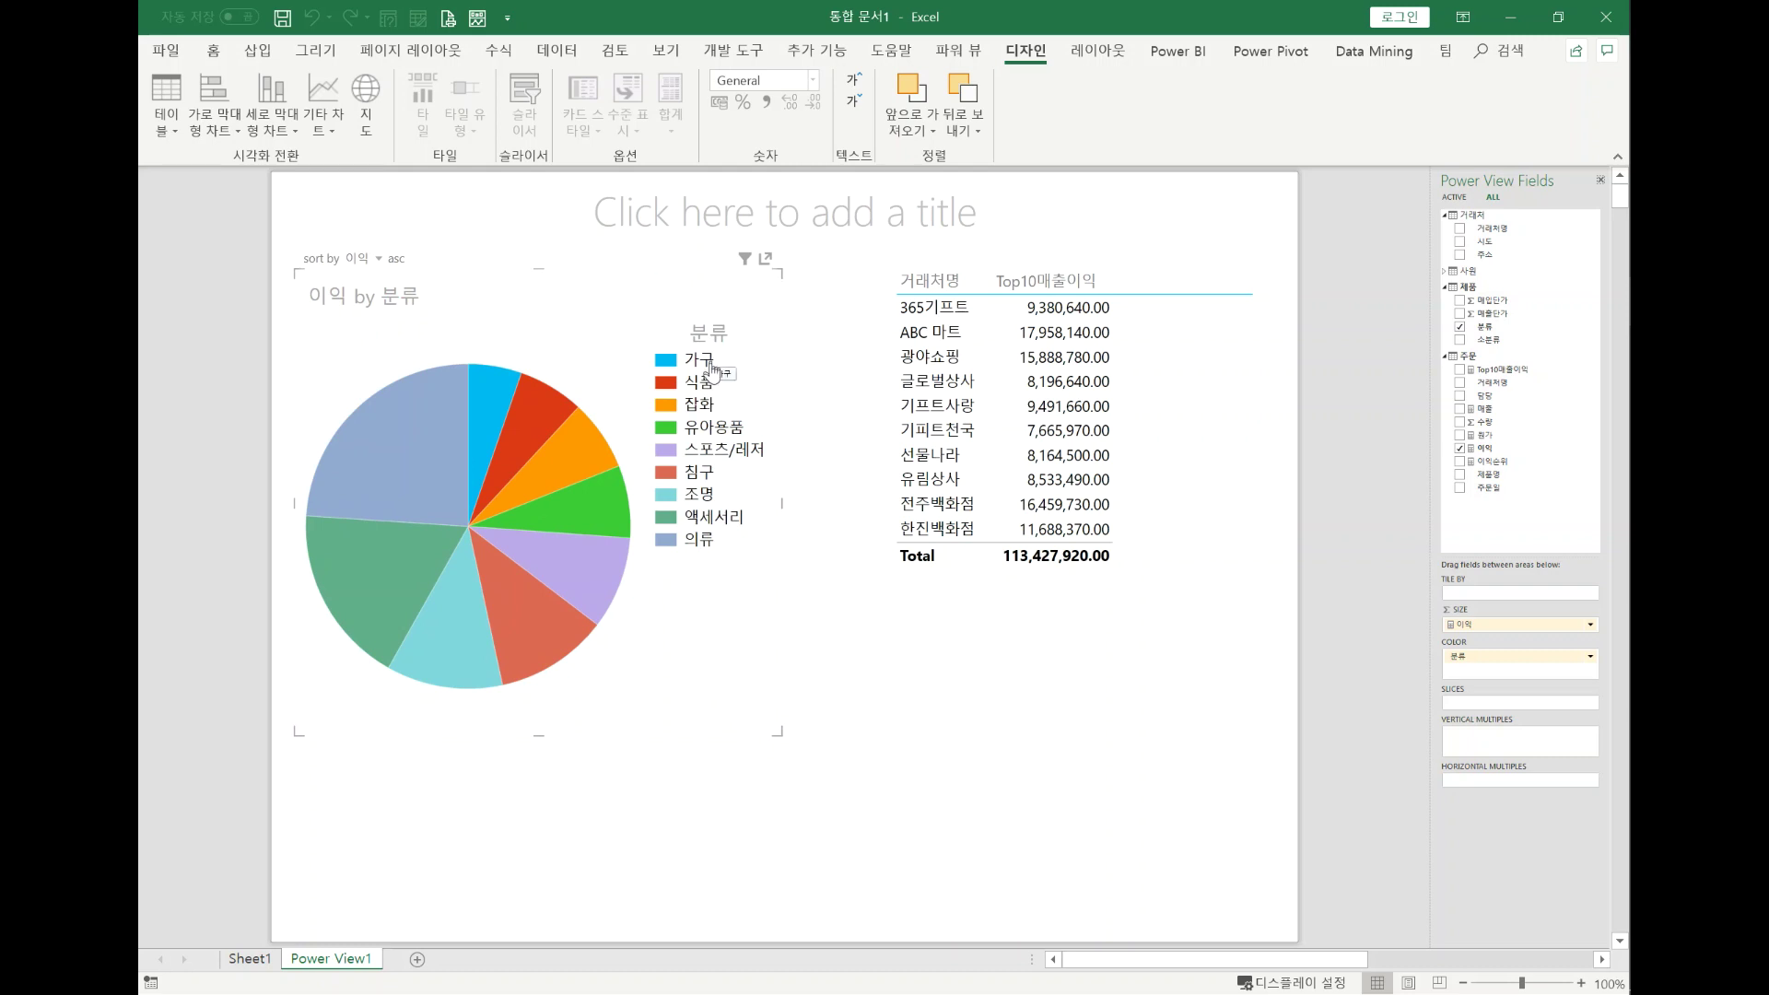
mouse_move(382, 478)
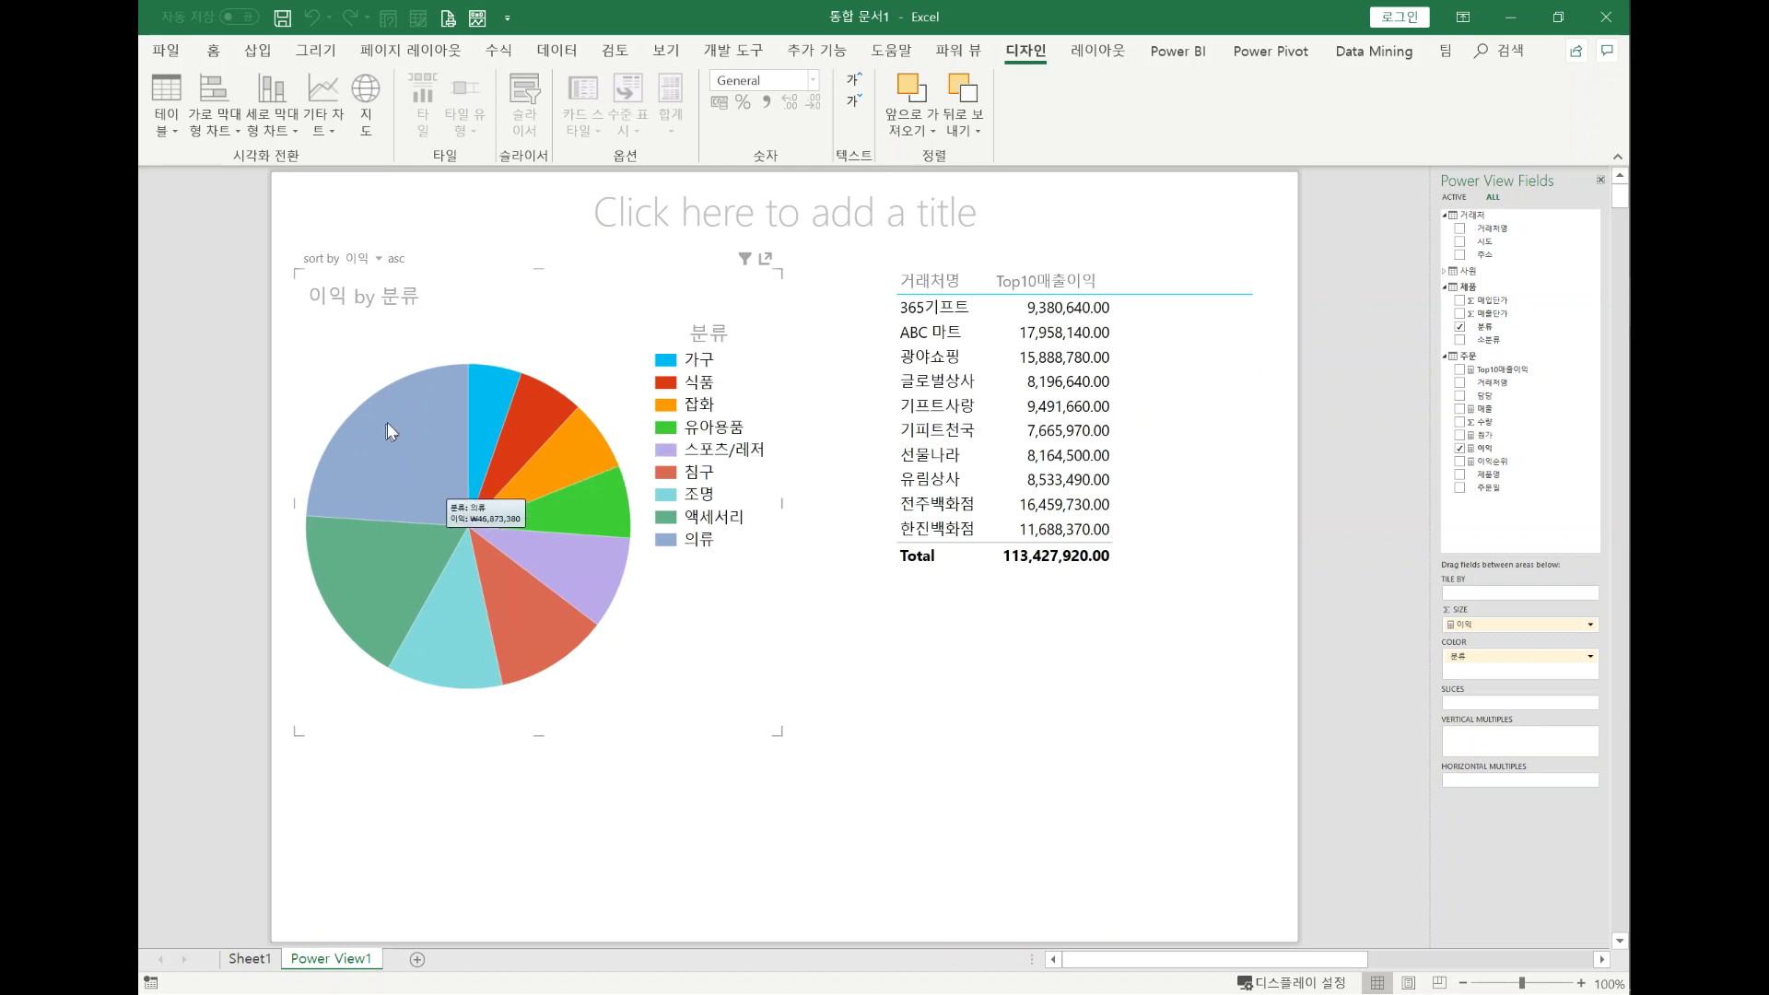
mouse_move(402, 526)
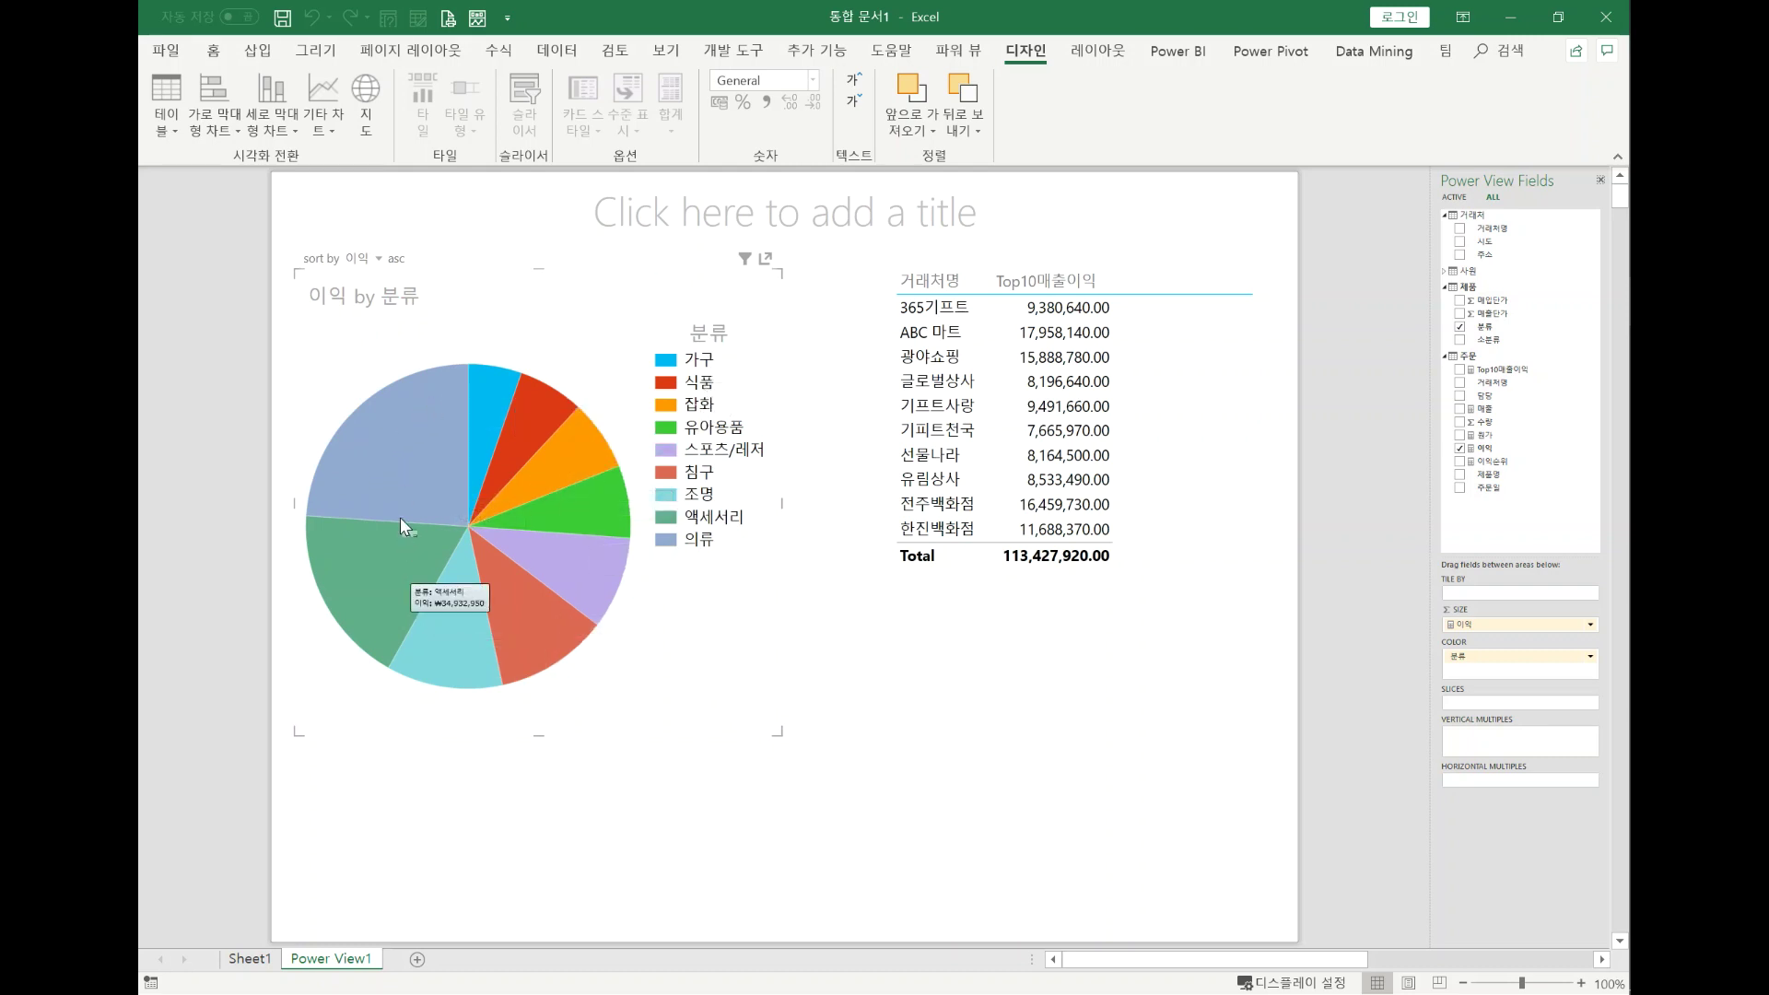
left_click(396, 440)
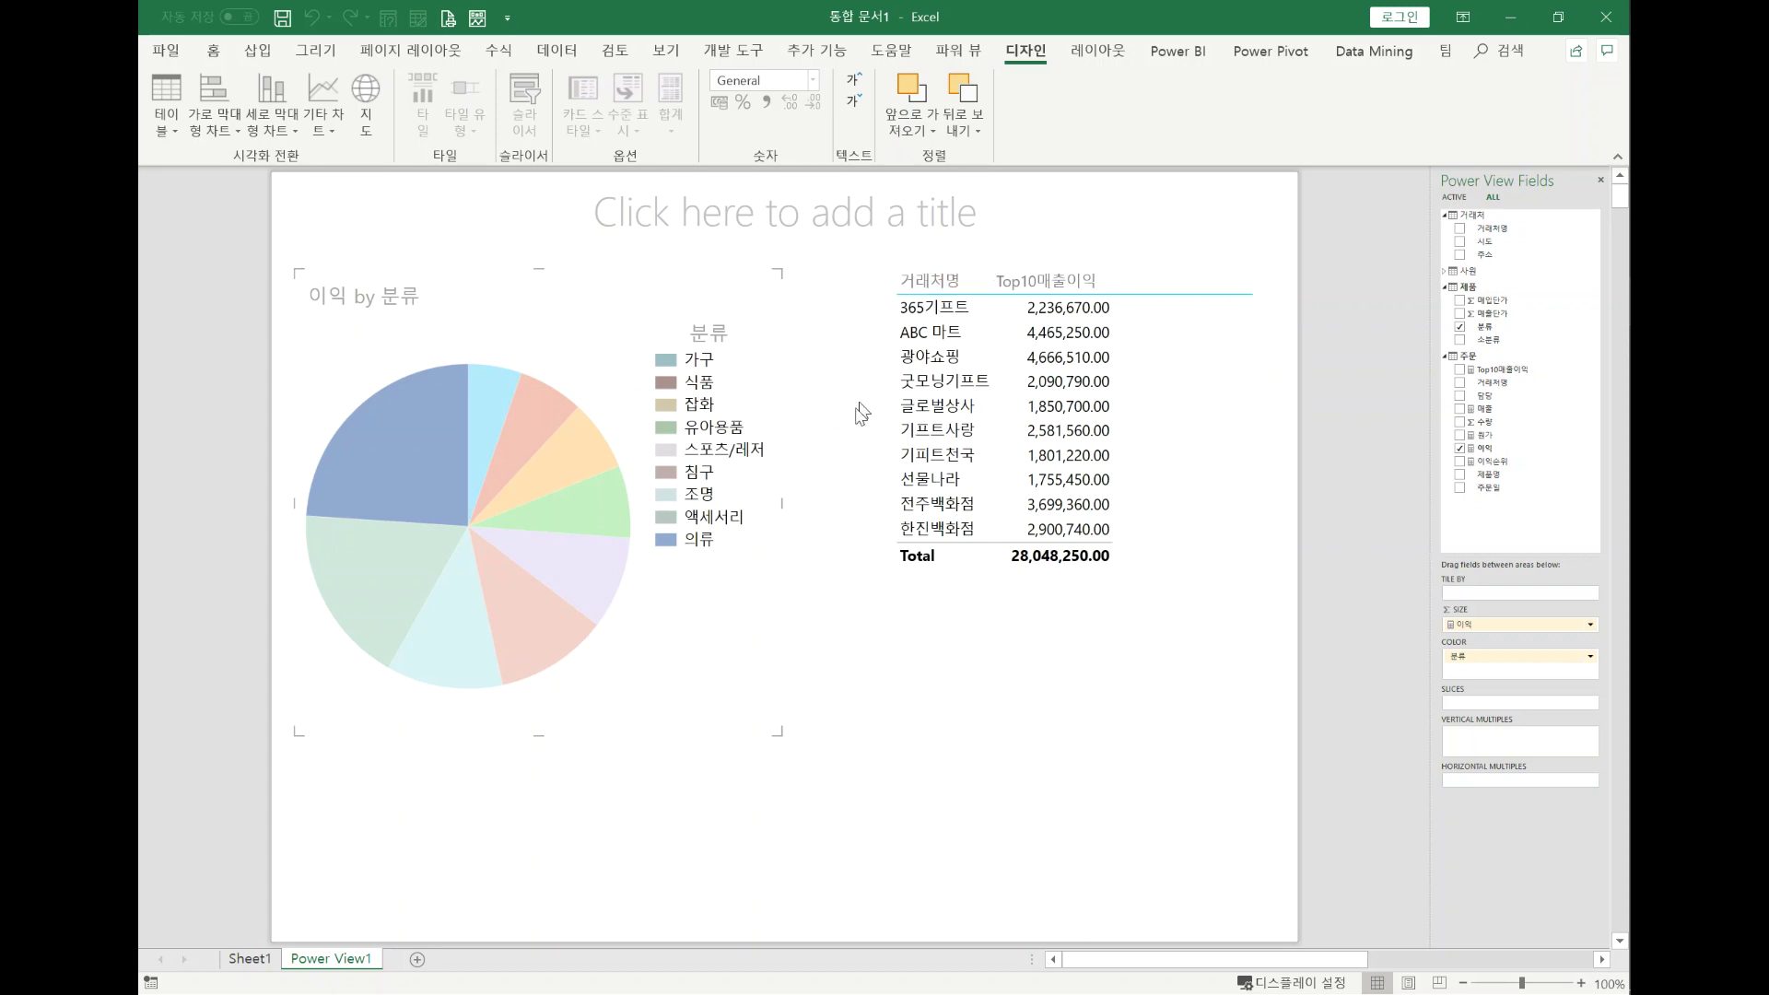
left_click(479, 402)
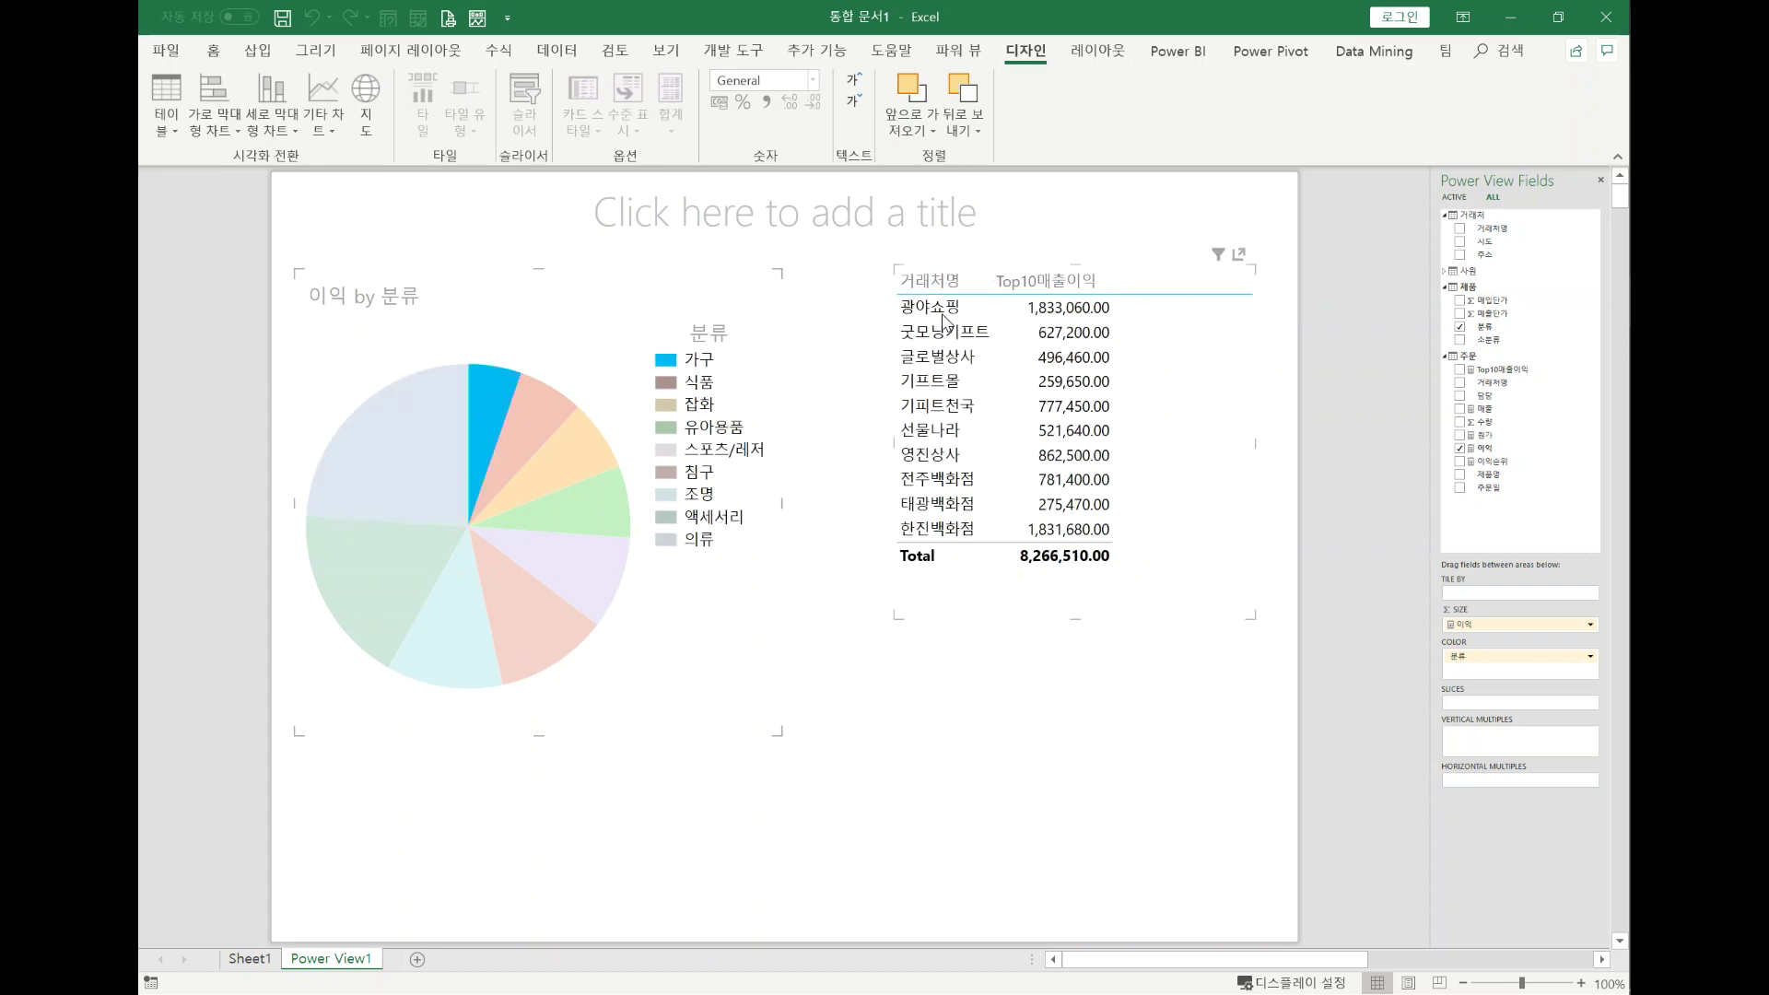
left_click(540, 421)
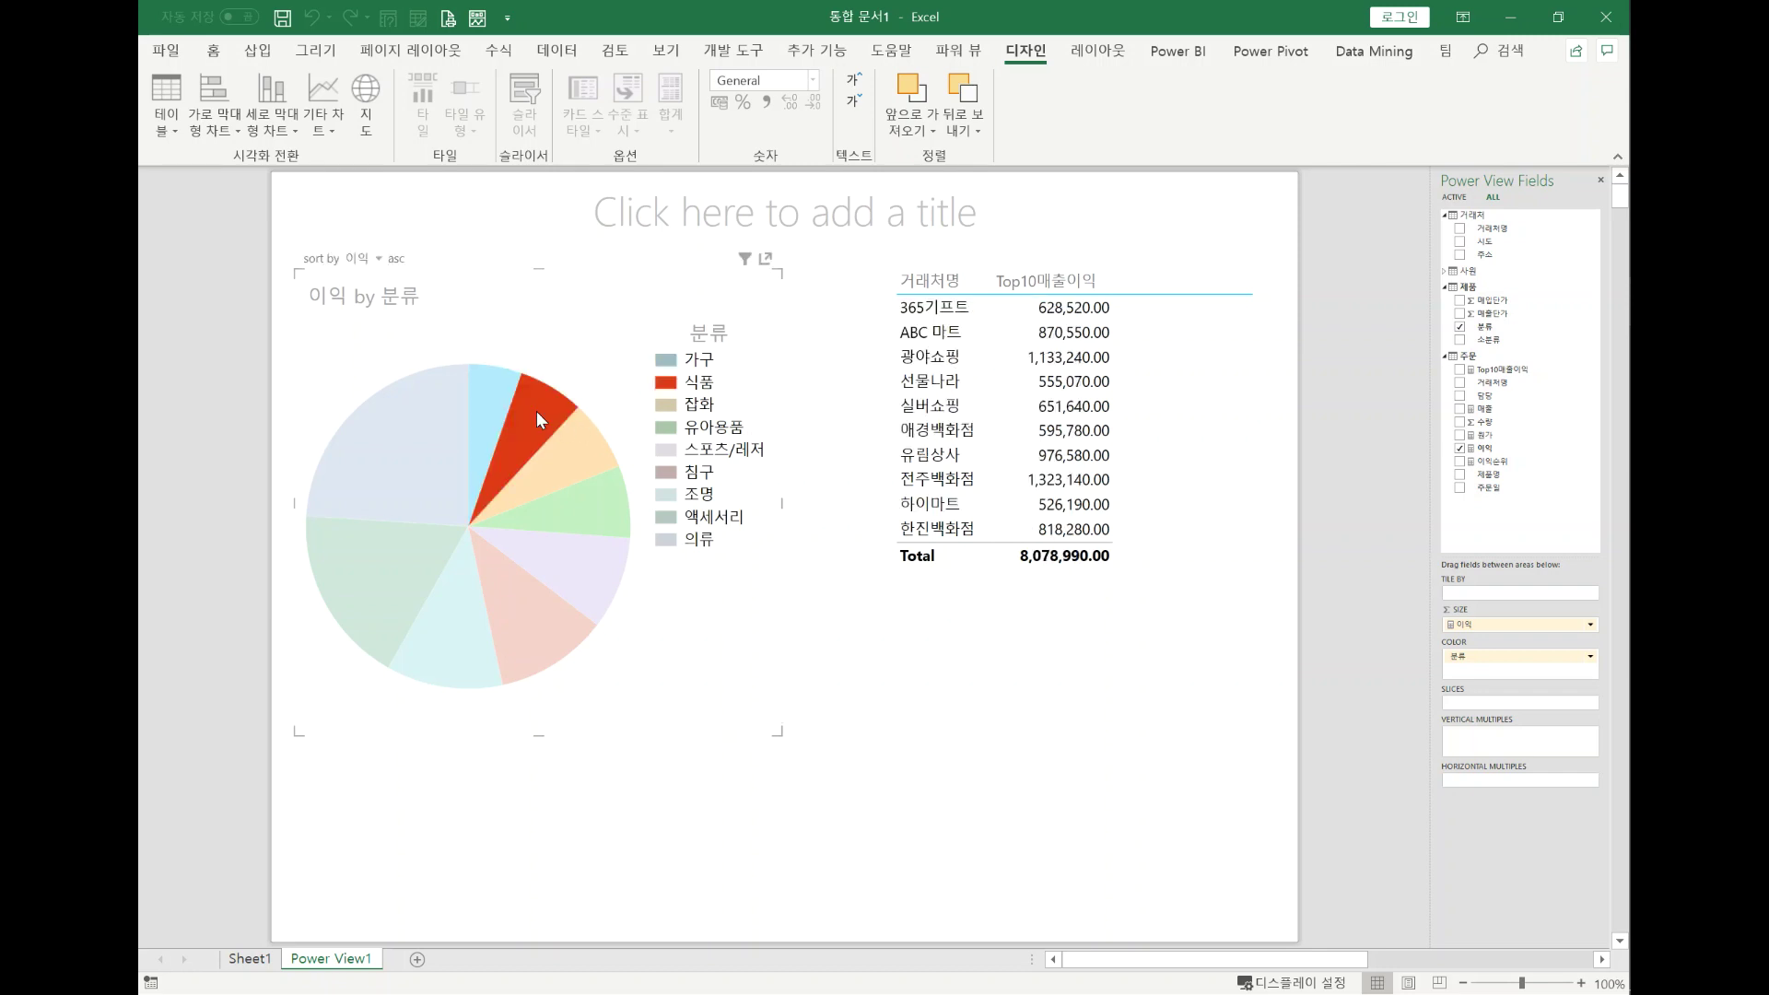